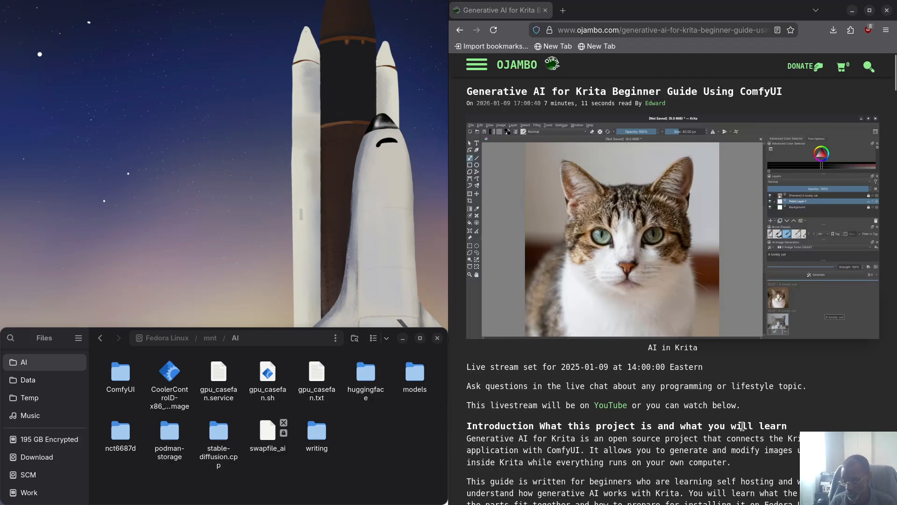
- Read the Generative AI for Krita beginner guide from the introduction through the key concepts to the installation guide
scroll(725, 472, "down", 3)
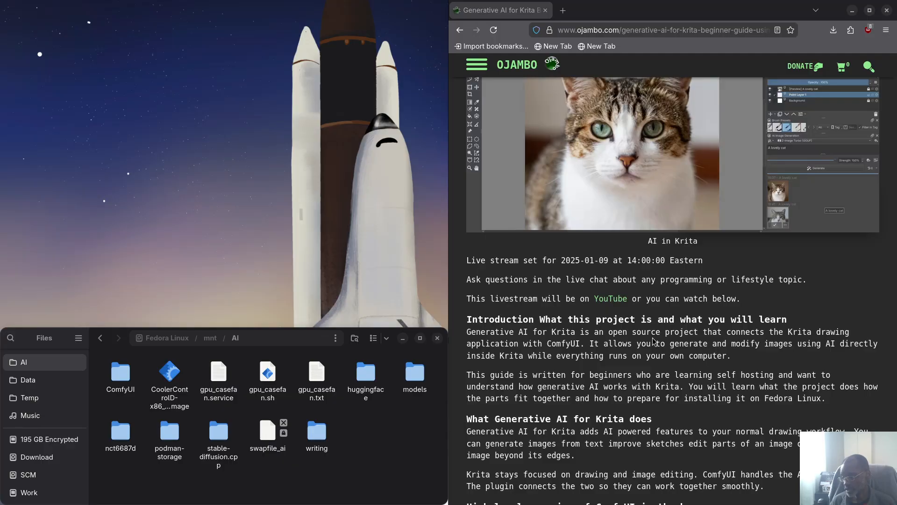
scroll(657, 324, "down", 1)
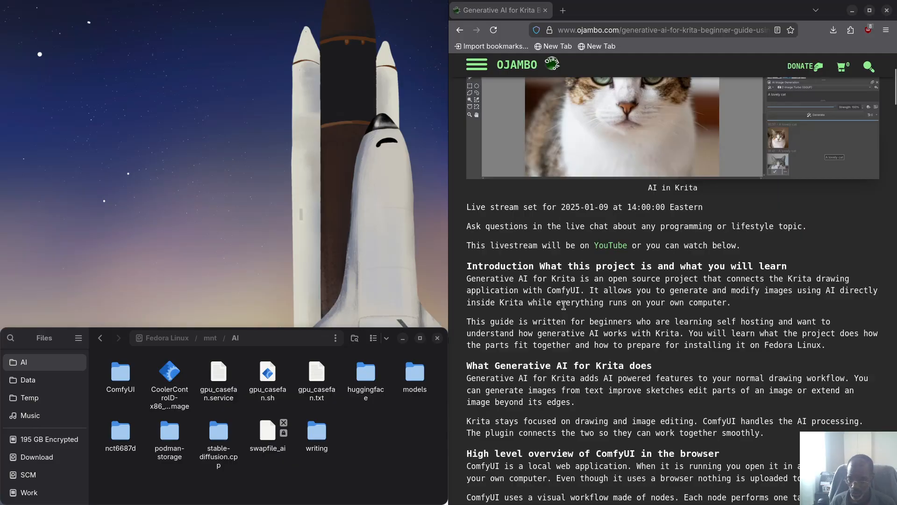
scroll(565, 305, "down", 2)
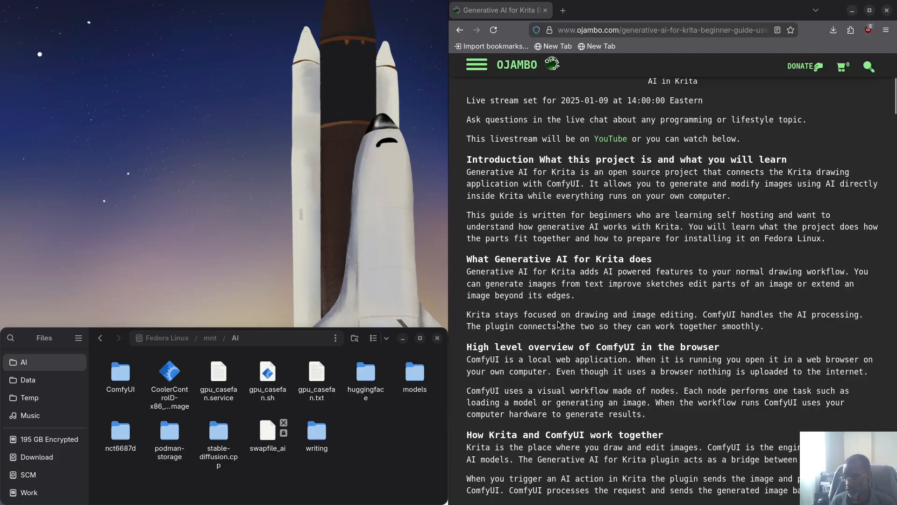
scroll(559, 324, "down", 2)
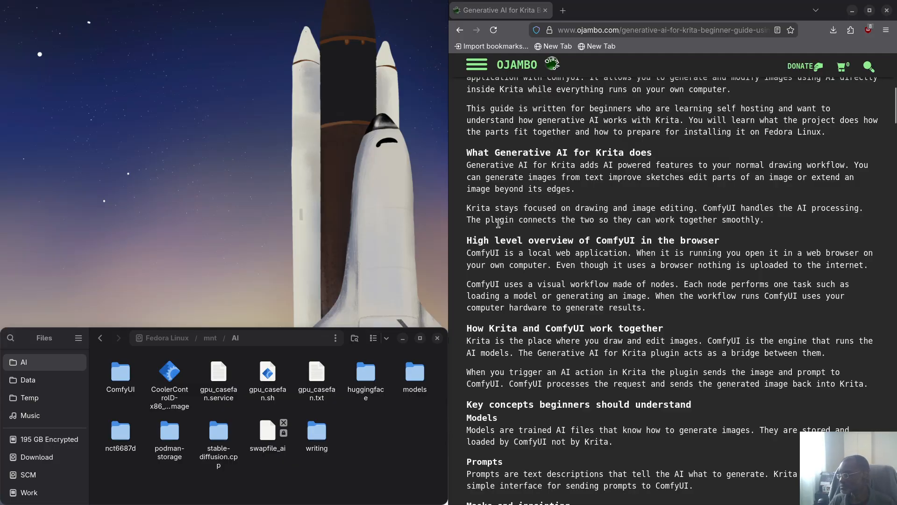
scroll(537, 302, "down", 4)
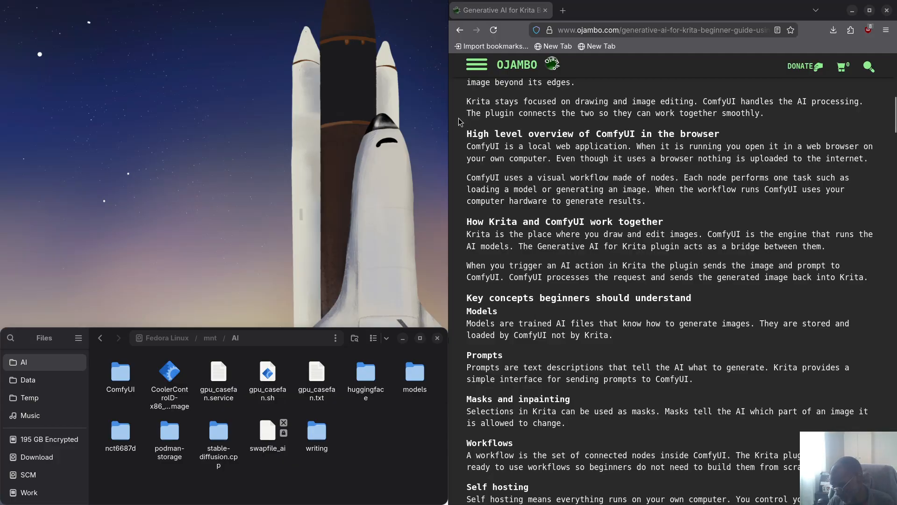
scroll(584, 410, "down", 3)
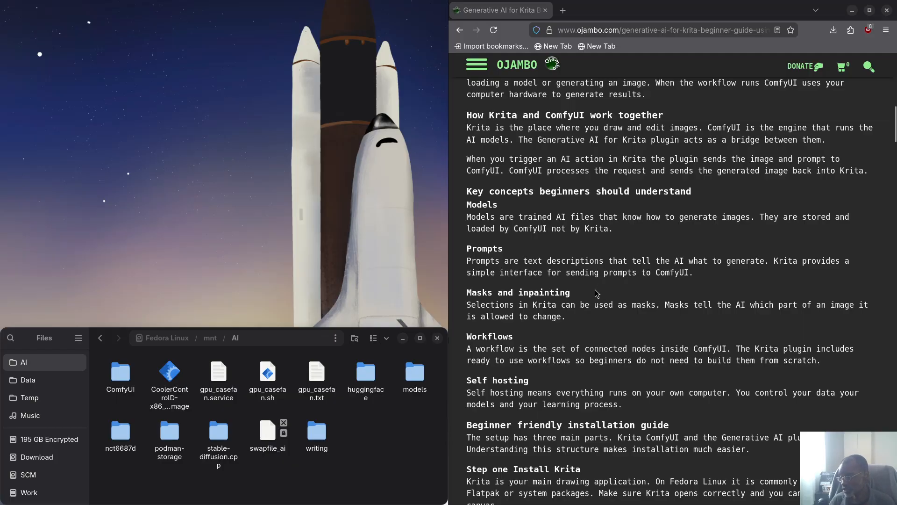
scroll(597, 293, "down", 2)
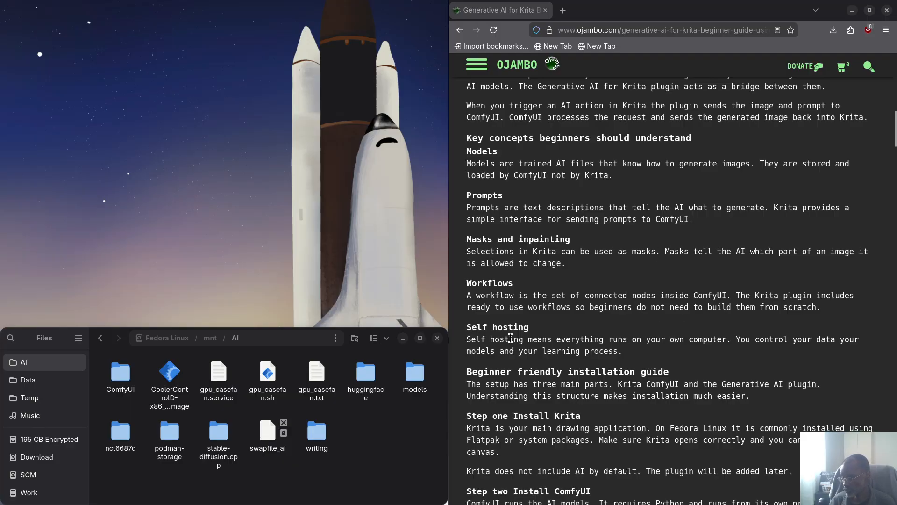
scroll(511, 337, "down", 2)
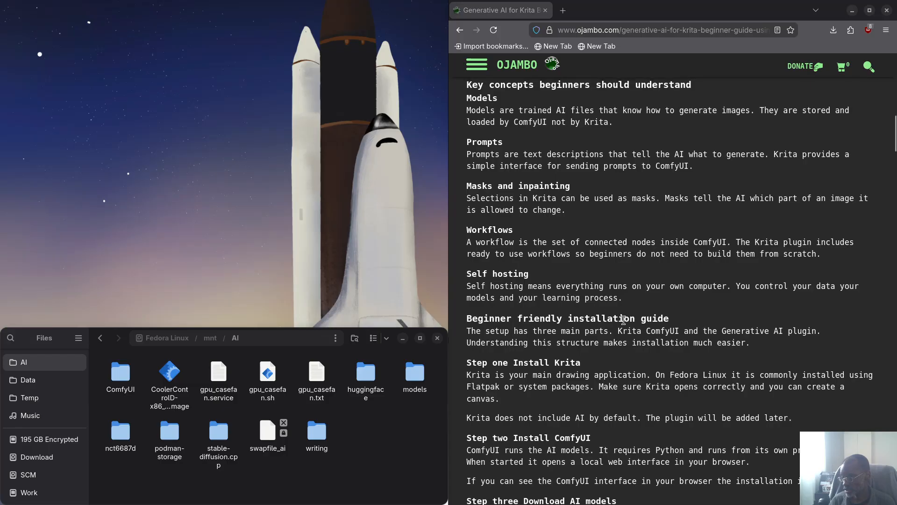
scroll(609, 331, "up", 3)
scroll(609, 331, "down", 7)
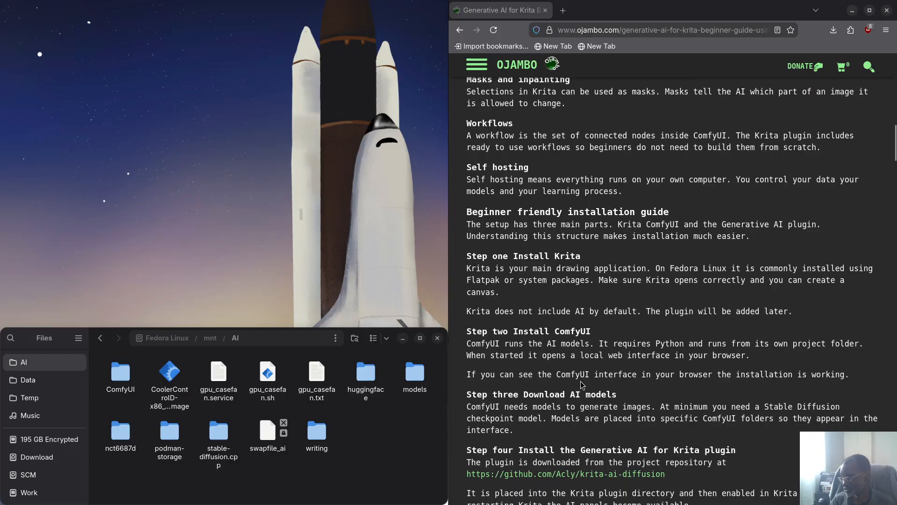
- Open the krita-ai-diffusion GitHub repository linked in the guide's step four in a new tab and switch to it
scroll(581, 384, "down", 5)
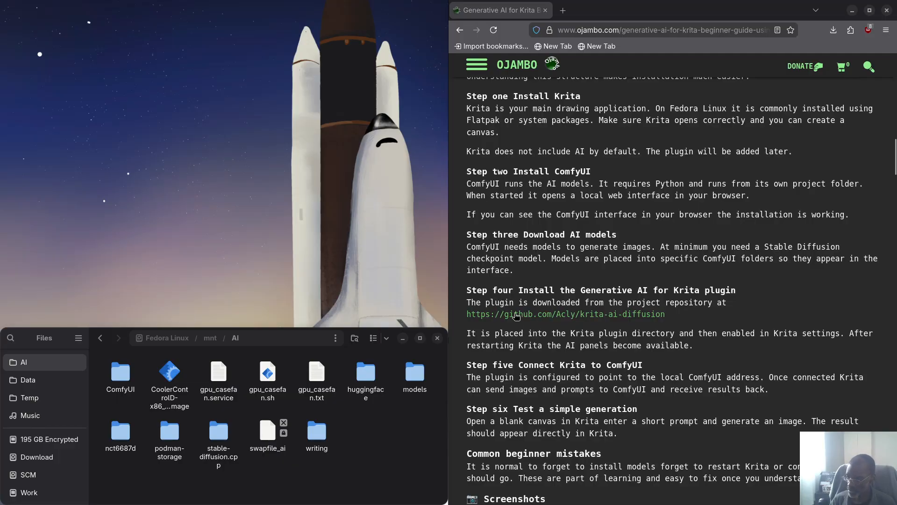
middle_click(575, 314)
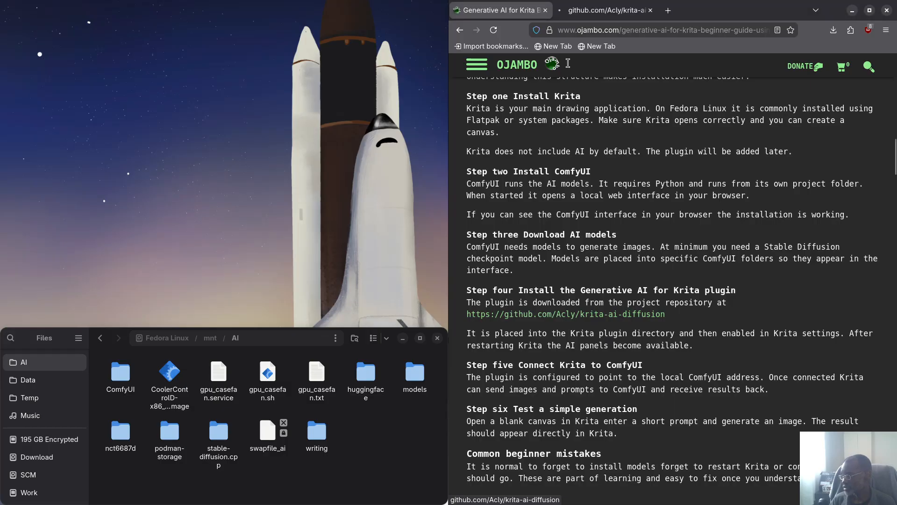
left_click(602, 9)
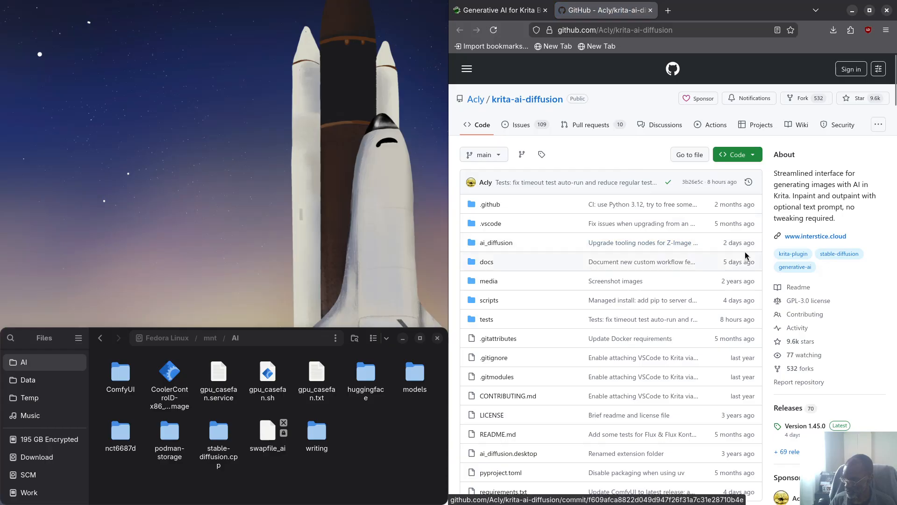
- Examine the repository's file list and the README's goals, features, hardware support, installation and custom ComfyUI server sections
scroll(733, 210, "down", 3)
scroll(775, 178, "up", 2)
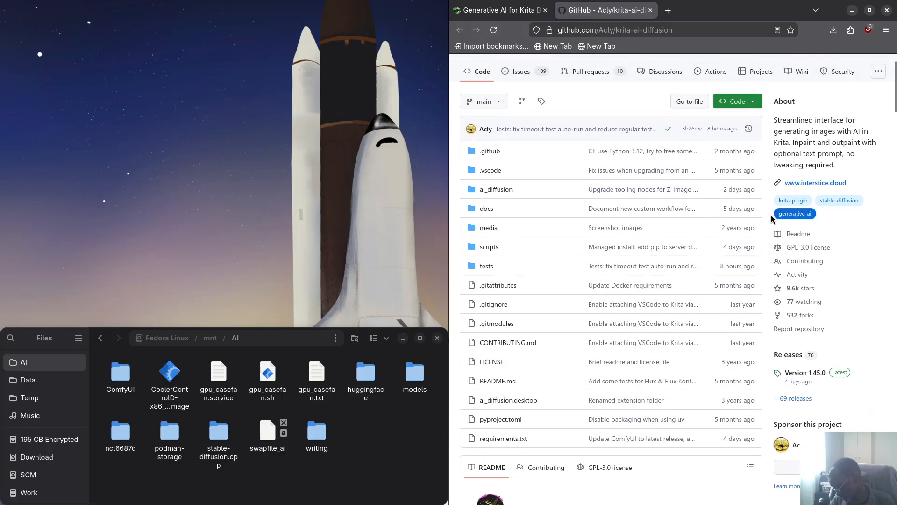
scroll(708, 199, "down", 6)
scroll(709, 198, "down", 6)
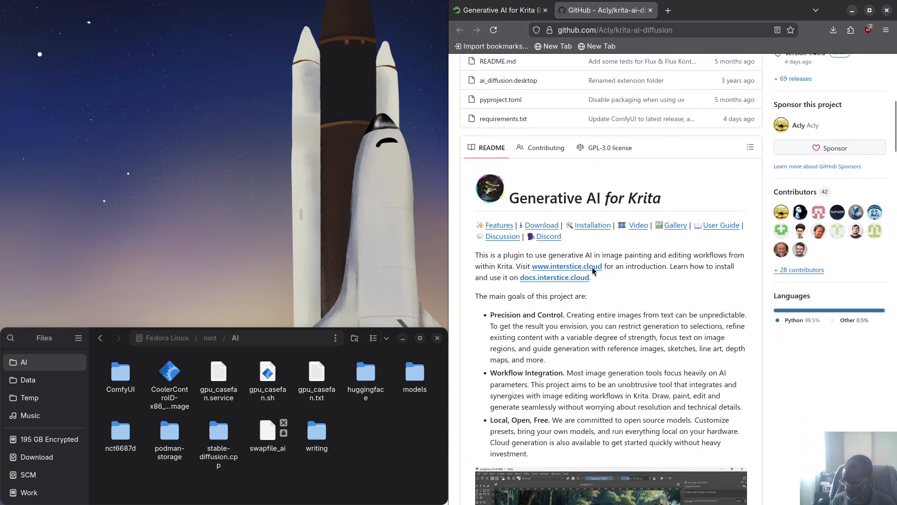
scroll(622, 305, "down", 4)
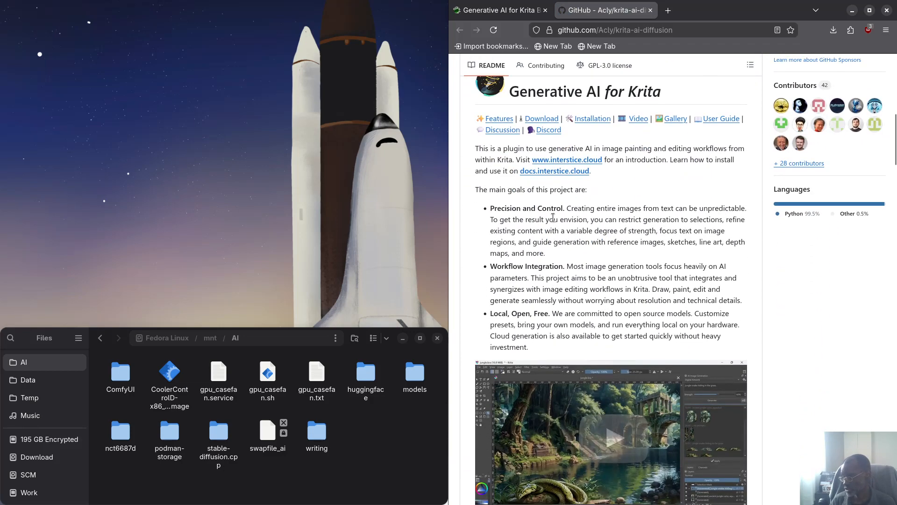
scroll(537, 276, "down", 4)
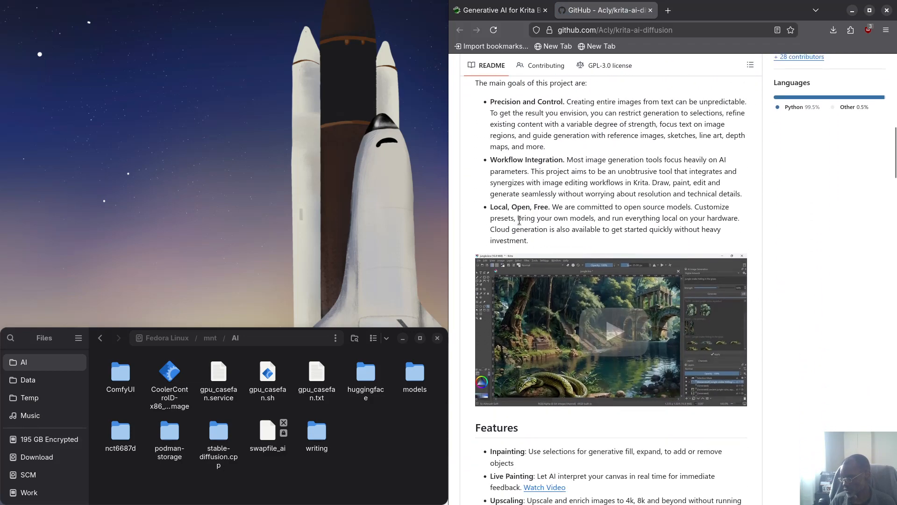
scroll(548, 225, "down", 12)
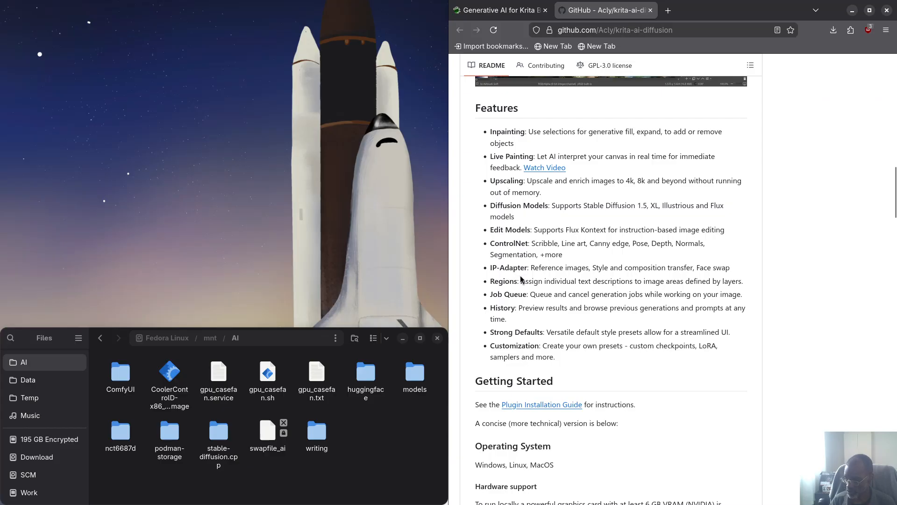
scroll(521, 280, "down", 8)
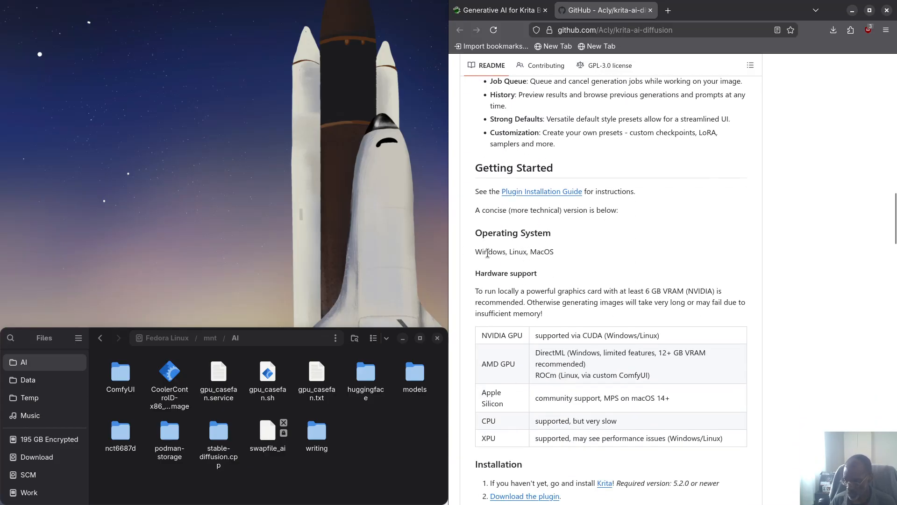
scroll(545, 263, "down", 4)
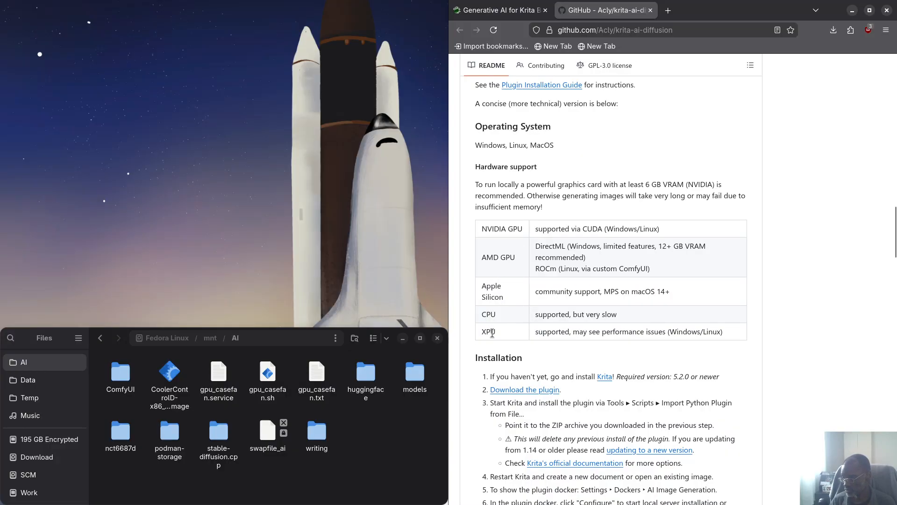
scroll(548, 341, "down", 14)
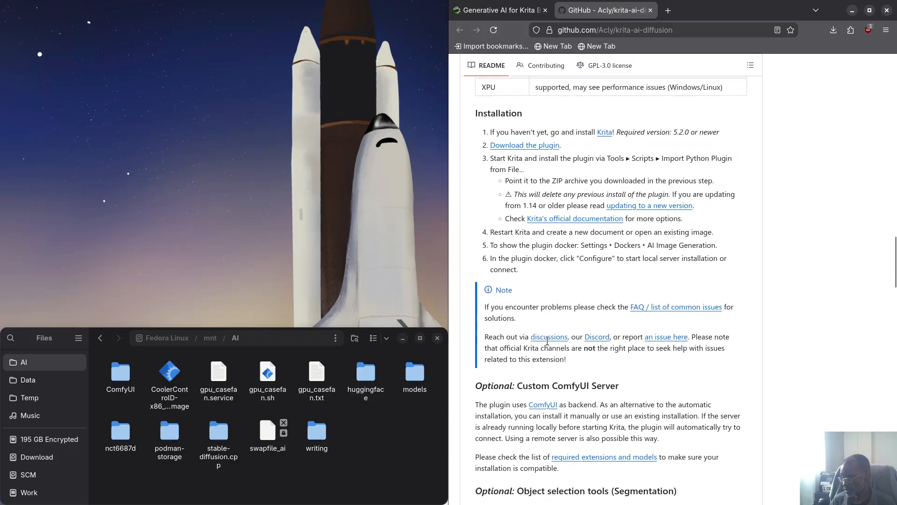
scroll(548, 342, "down", 2)
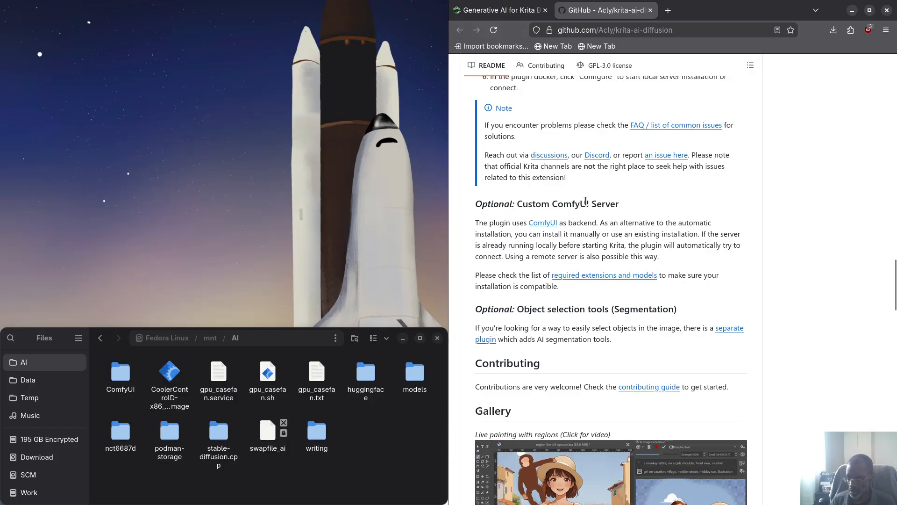
scroll(599, 219, "down", 2)
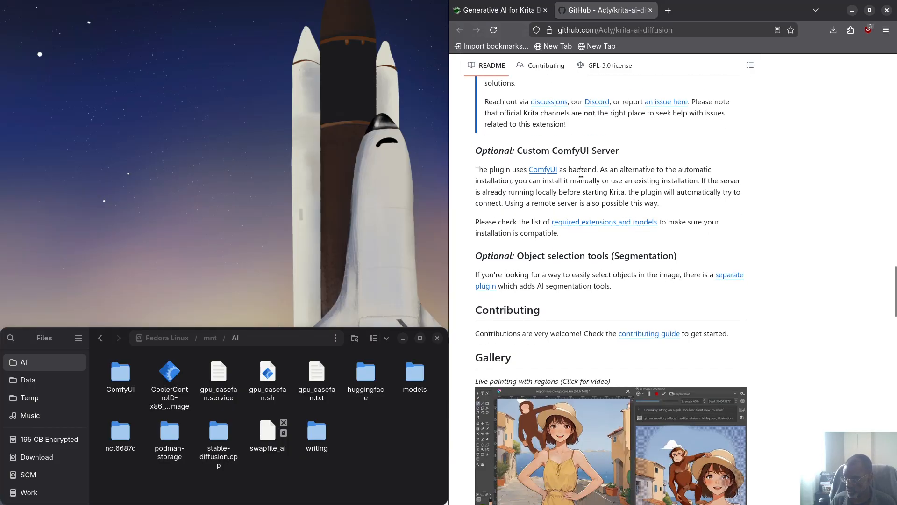
- Review the README's gallery examples, including inpainting, pose editing and control layers, and its Technology section, ending back at the repository overview
scroll(575, 181, "down", 5)
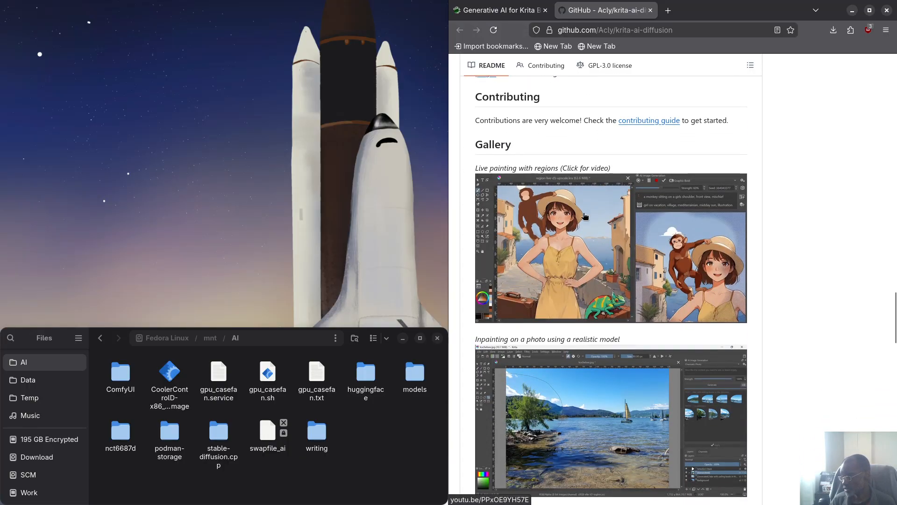
scroll(584, 216, "down", 4)
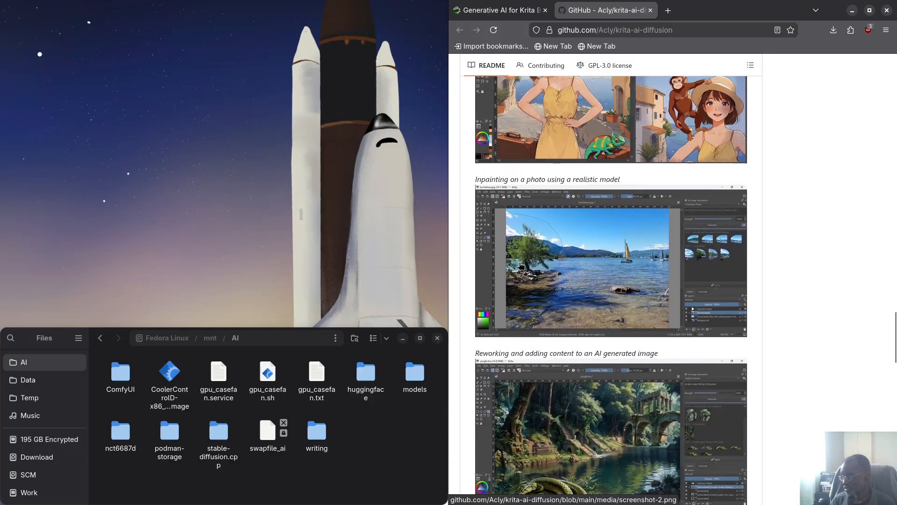
scroll(510, 204, "down", 3)
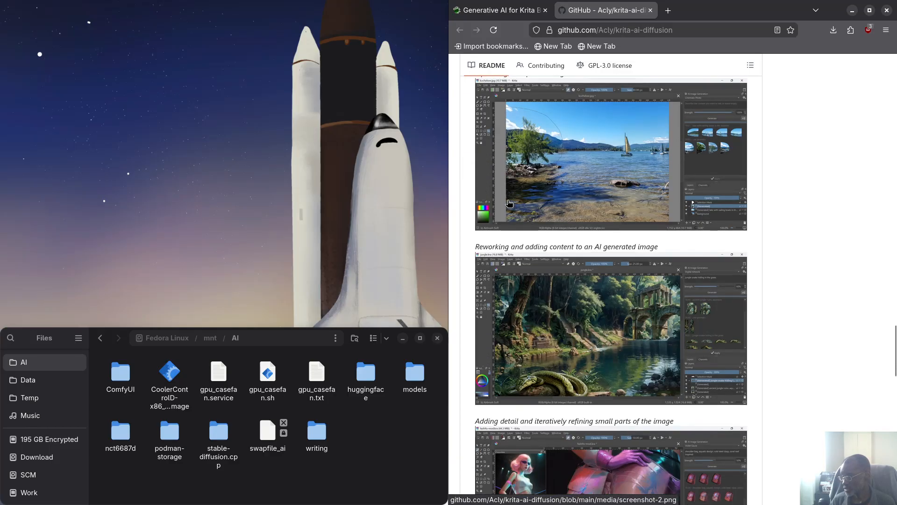
scroll(510, 203, "down", 7)
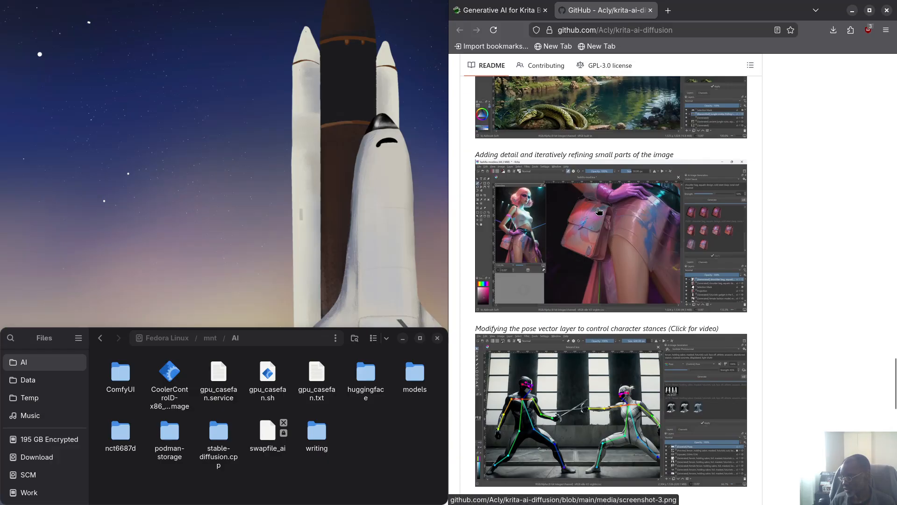
scroll(599, 211, "down", 3)
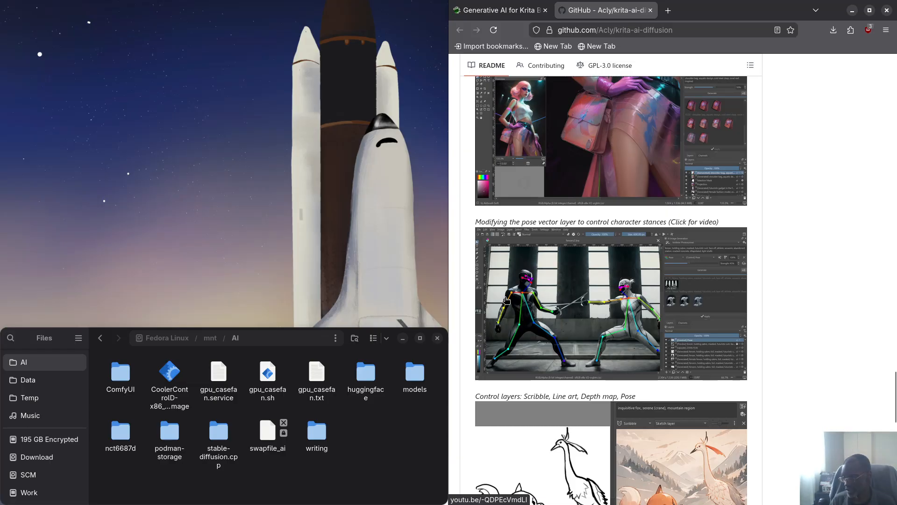
scroll(522, 321, "down", 3)
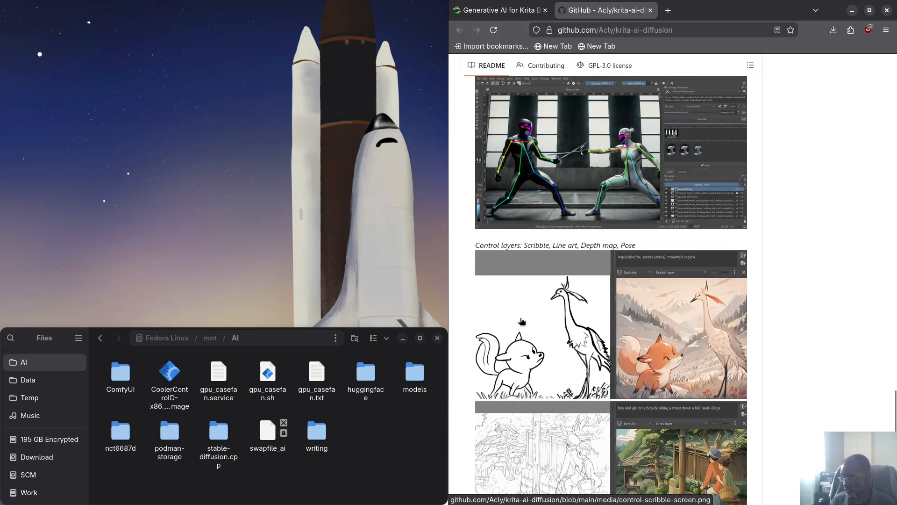
scroll(522, 321, "down", 1)
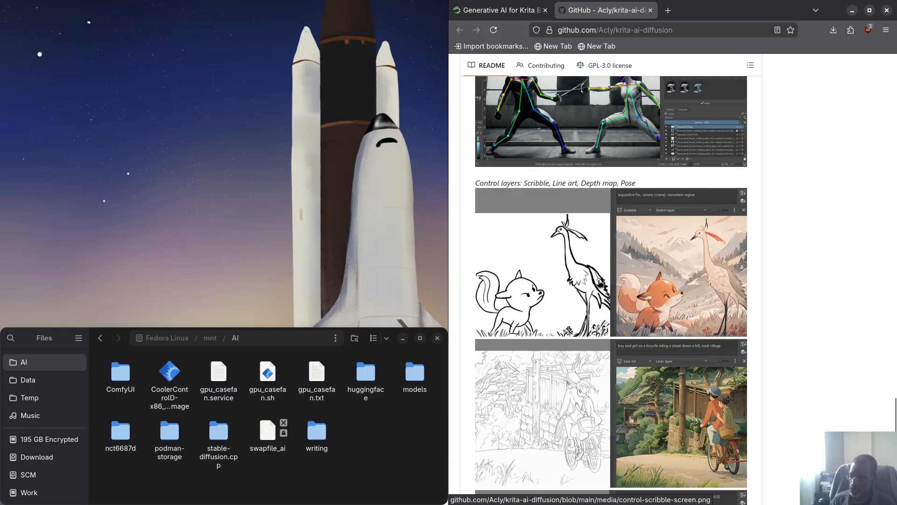
scroll(609, 271, "down", 3)
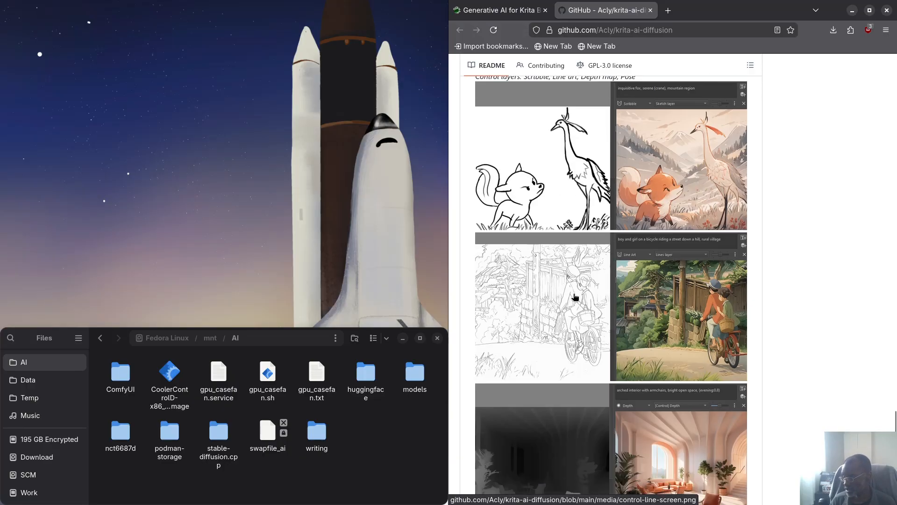
scroll(698, 291, "down", 6)
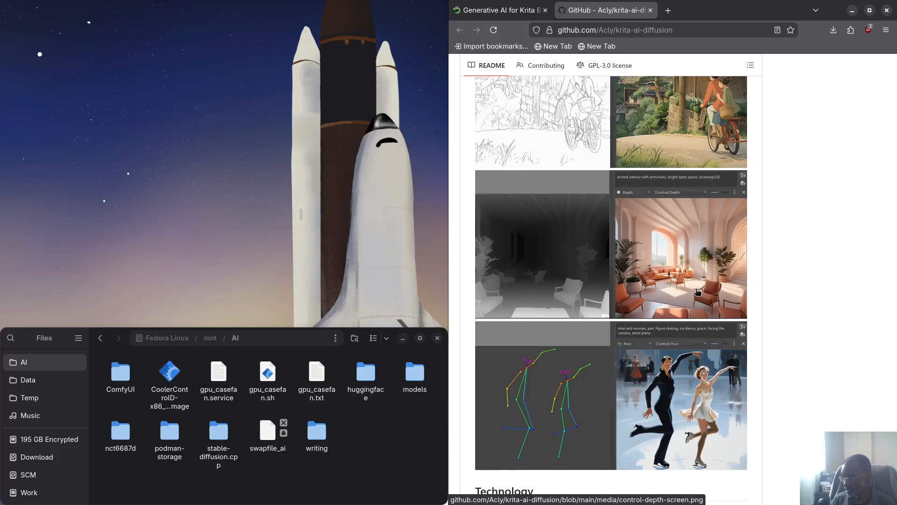
scroll(698, 291, "down", 3)
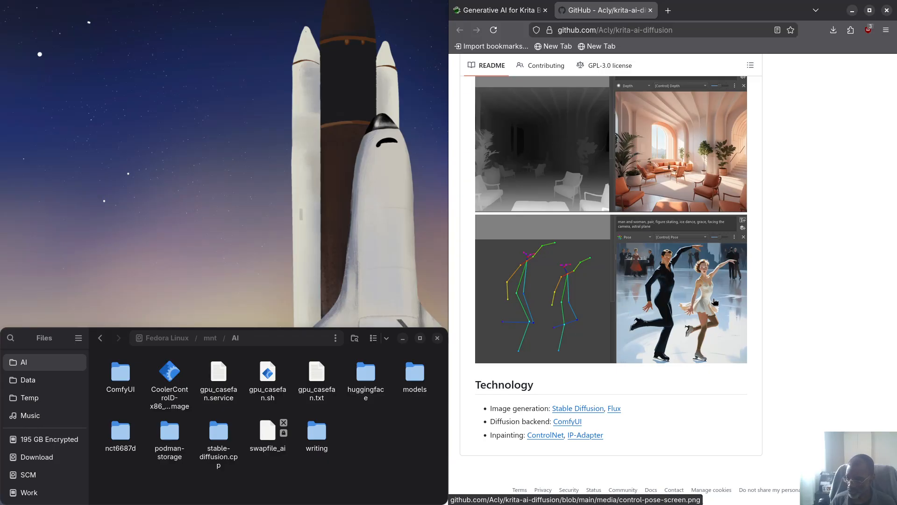
scroll(652, 318, "down", 1)
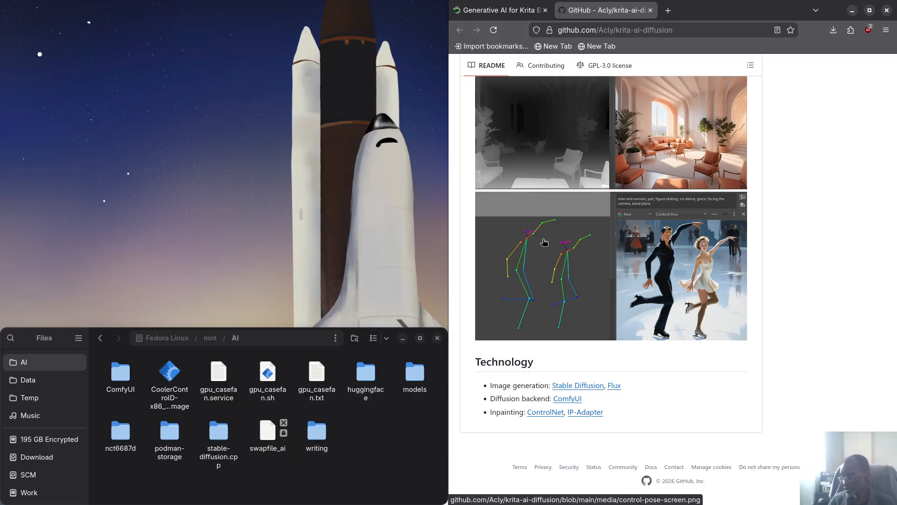
scroll(644, 387, "up", 3)
scroll(644, 387, "up", 20)
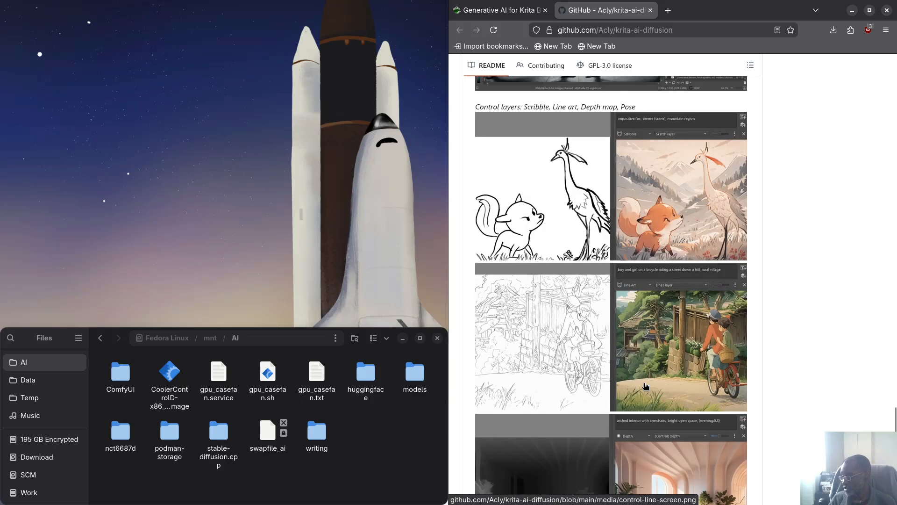
left_click_drag(893, 370, 883, 93)
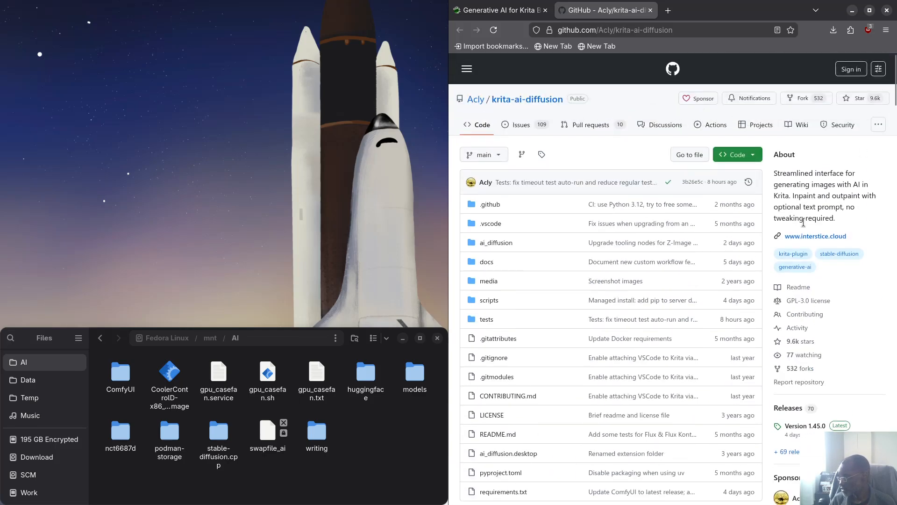
- Open the repository's releases page and review the version 1.45.0 notes down to its downloadable assets
scroll(803, 252, "down", 5)
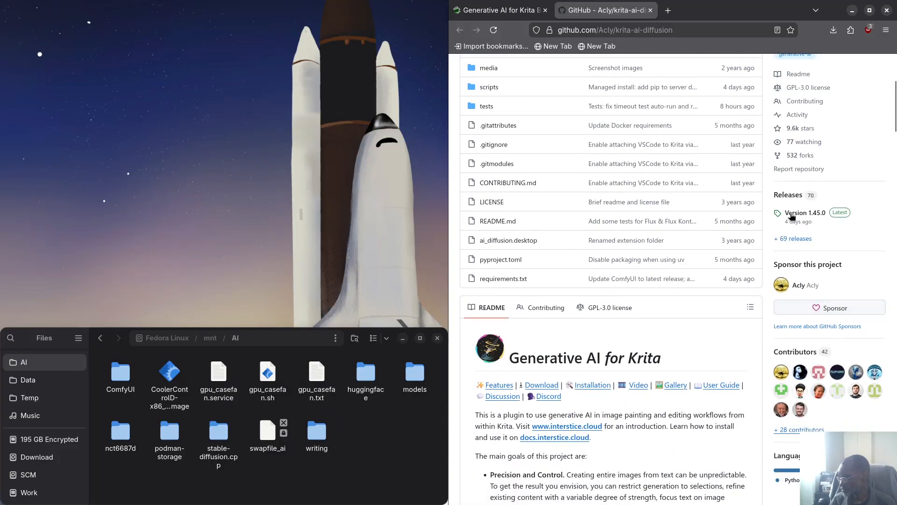
left_click(790, 195)
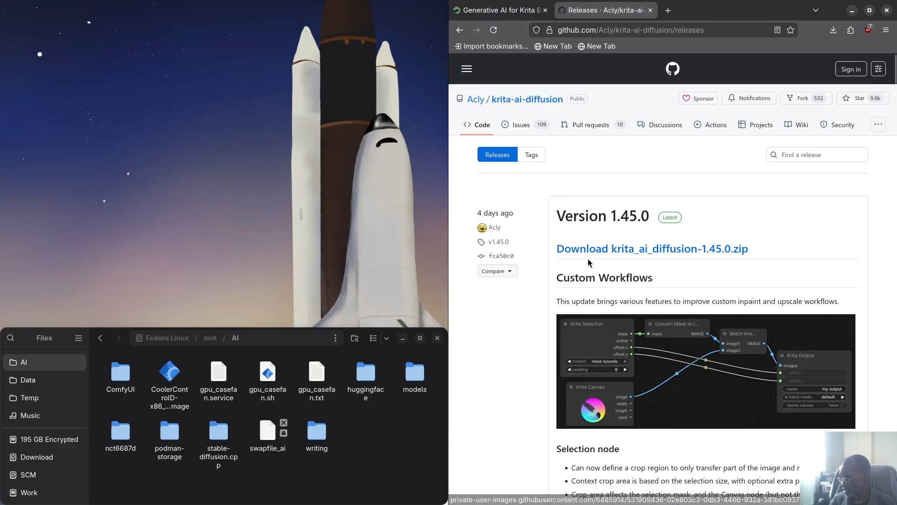
scroll(595, 265, "down", 2)
scroll(595, 265, "down", 2)
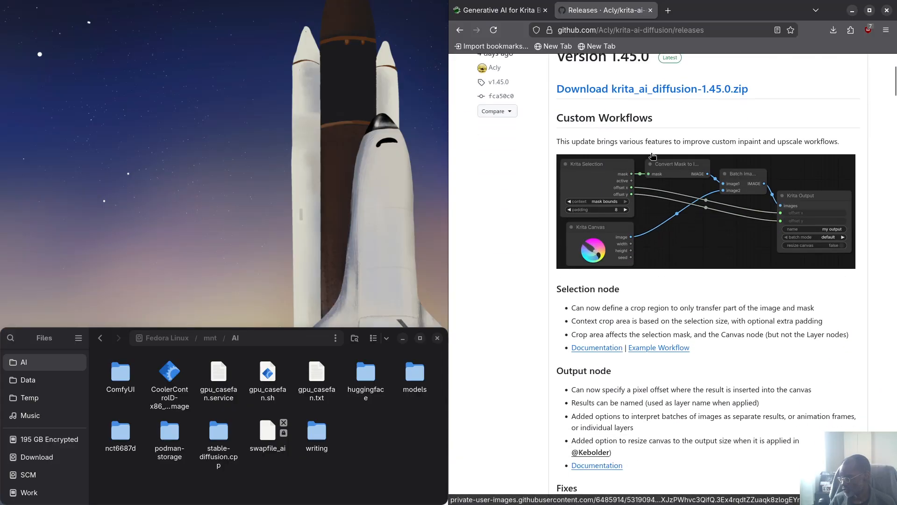
scroll(686, 196, "up", 1)
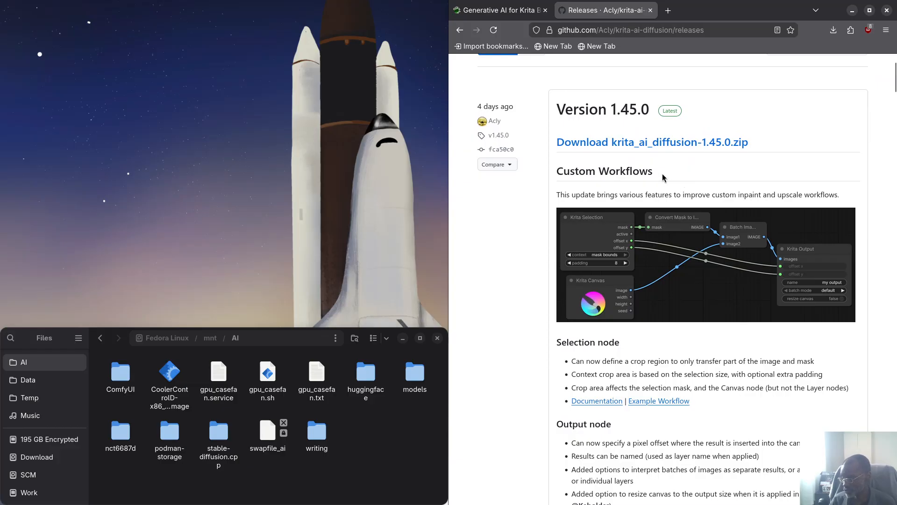
scroll(624, 314, "down", 12)
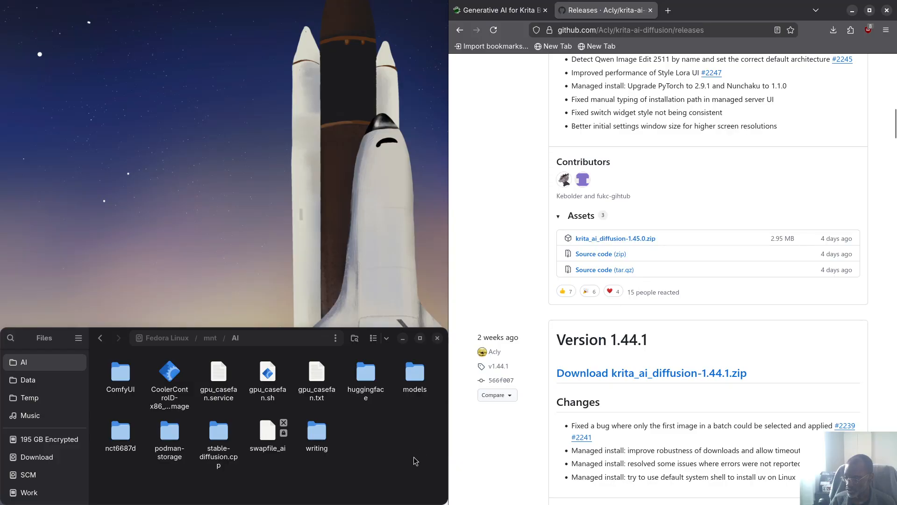
- Switch to the Files window, open the zzz folder in a new tab, and enter its Tutorial folder
left_click(384, 463)
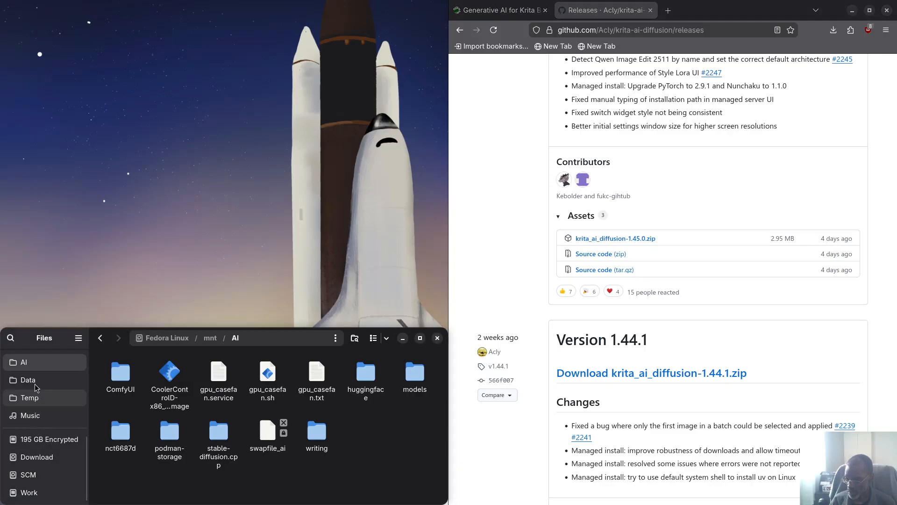
scroll(38, 406, "up", 2)
scroll(38, 407, "up", 3)
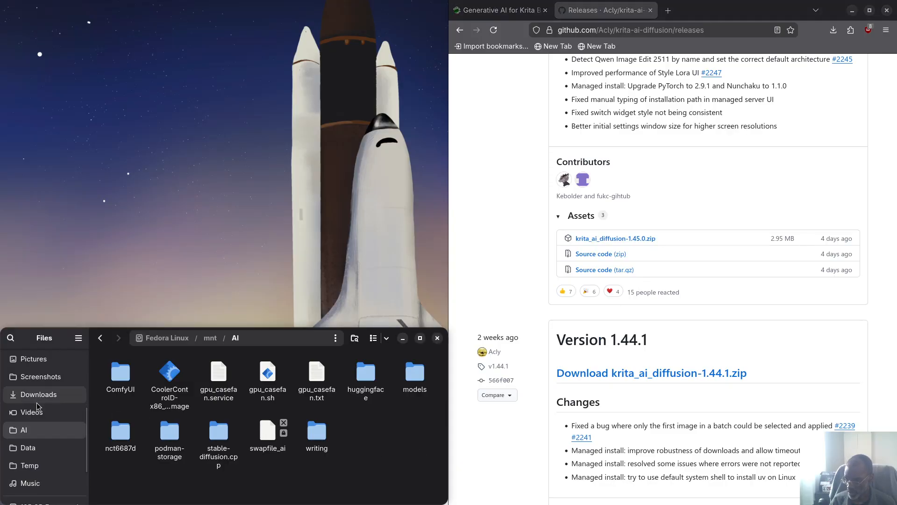
scroll(39, 388, "up", 1)
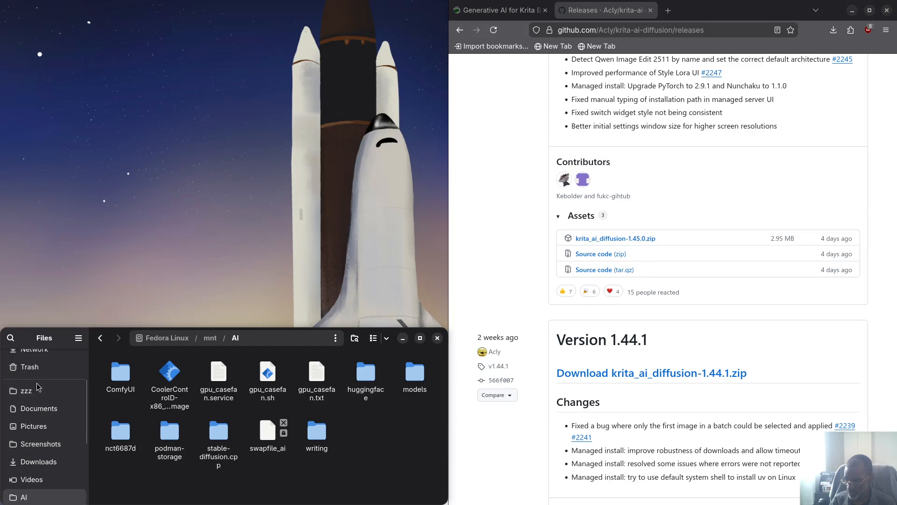
middle_click(38, 391)
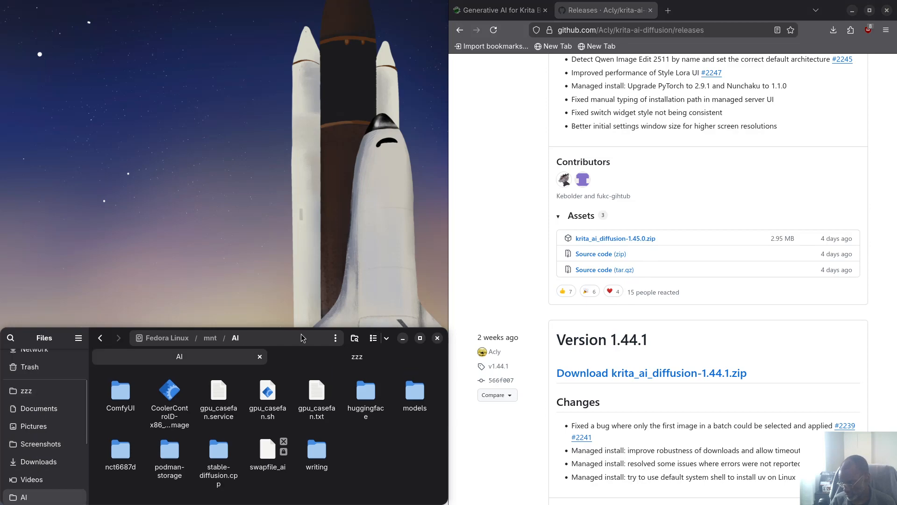
left_click(322, 358)
double_click(310, 456)
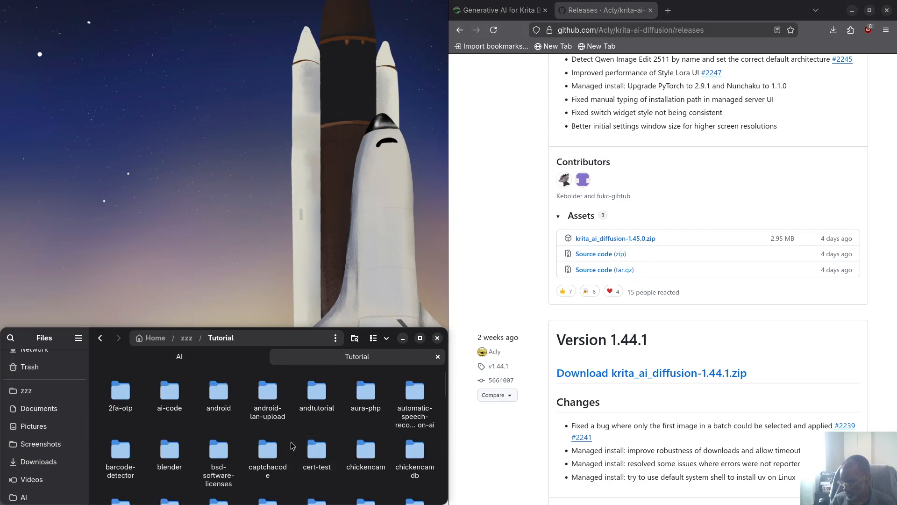
- Find the krita folder inside the Tutorial folder and open it
scroll(290, 441, "down", 5)
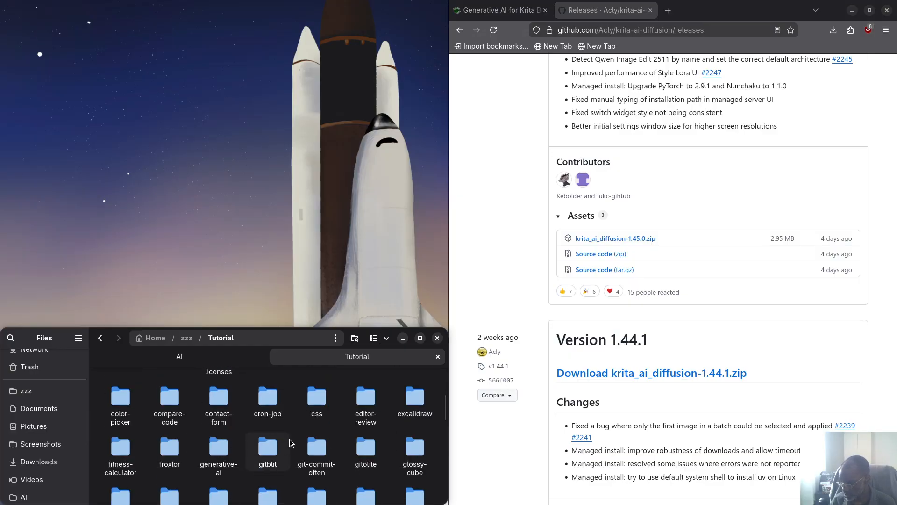
scroll(290, 443, "down", 8)
scroll(289, 446, "down", 10)
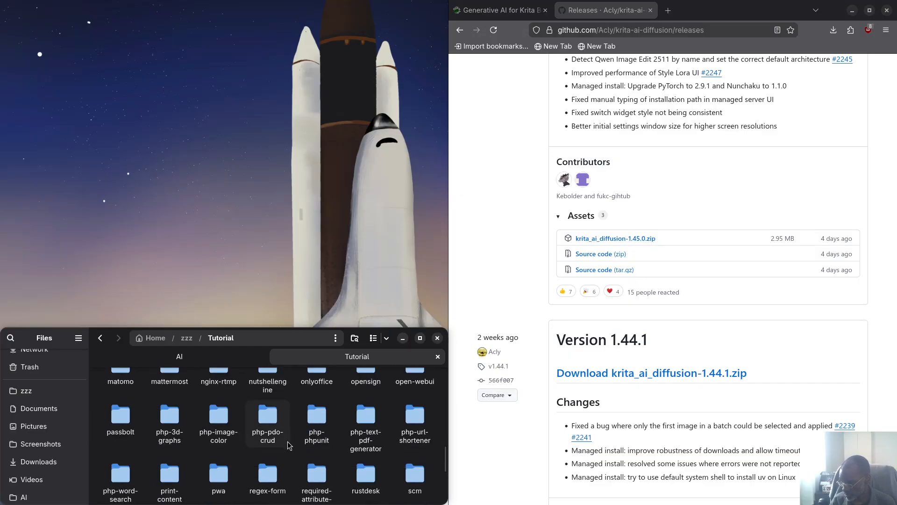
scroll(270, 467, "down", 2)
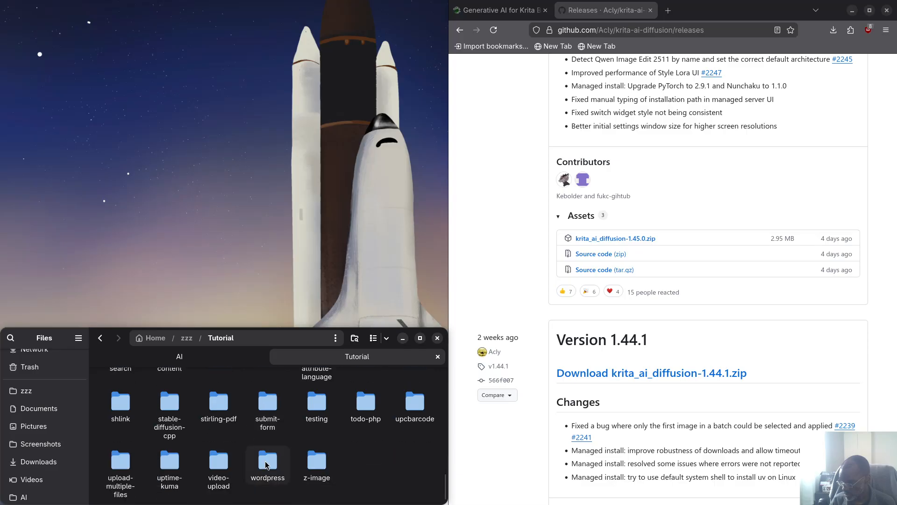
scroll(216, 458, "up", 4)
scroll(196, 462, "up", 5)
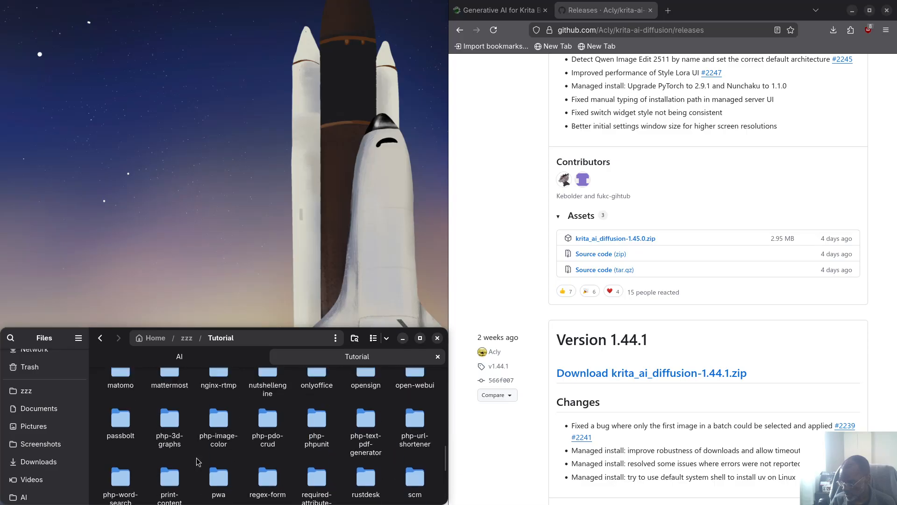
scroll(217, 466, "up", 1)
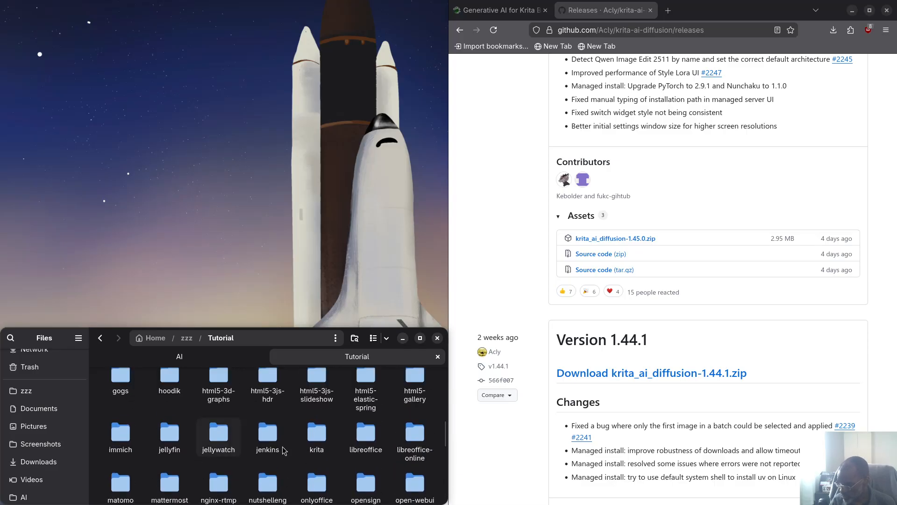
double_click(307, 427)
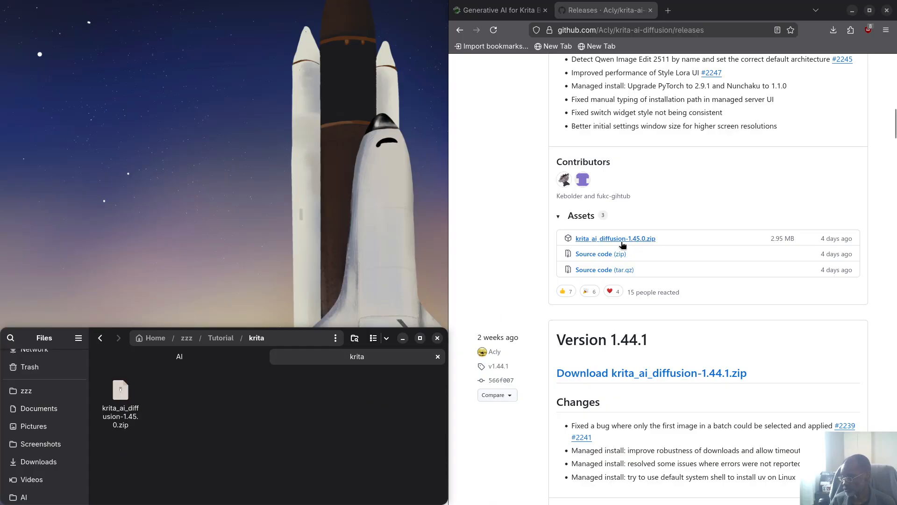
- Check the guide's step four on installing the plugin against the version 1.45.0 release notes and assets in the browser
scroll(510, 247, "up", 15)
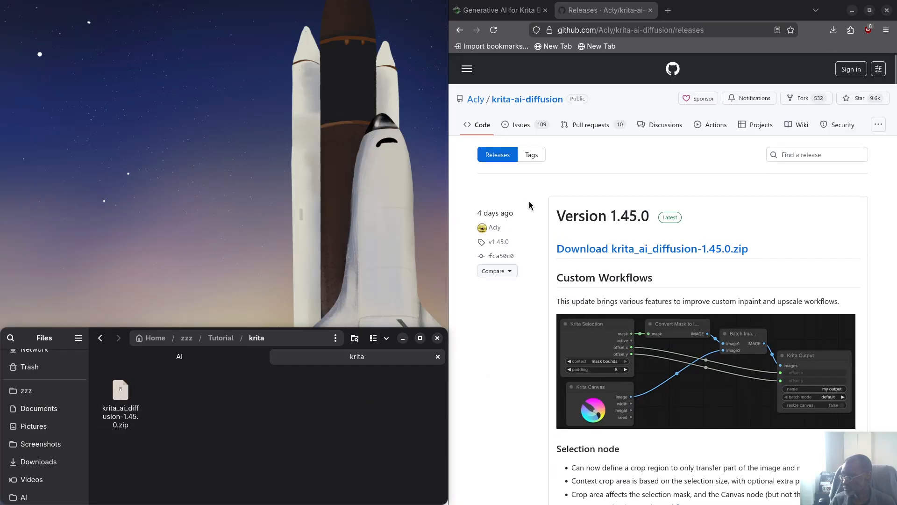
left_click(489, 11)
scroll(542, 303, "down", 2)
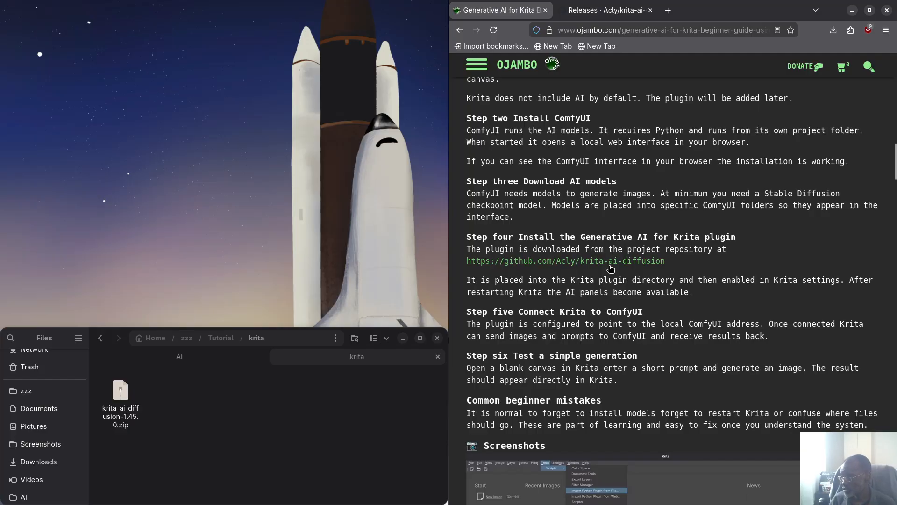
left_click(593, 7)
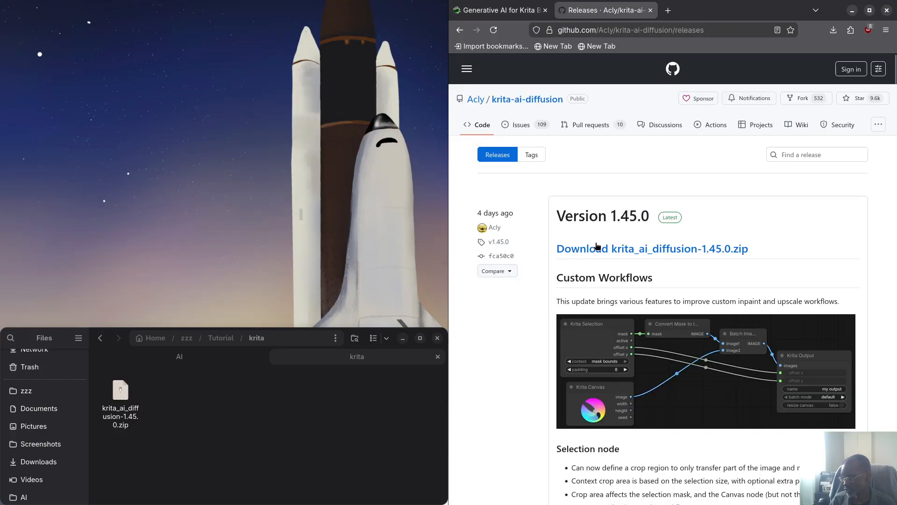
scroll(717, 261, "down", 10)
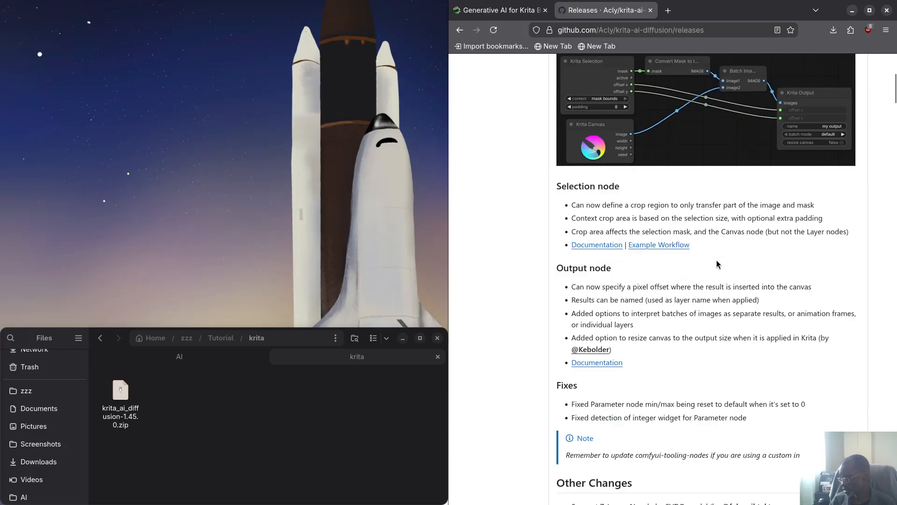
scroll(717, 262, "down", 1)
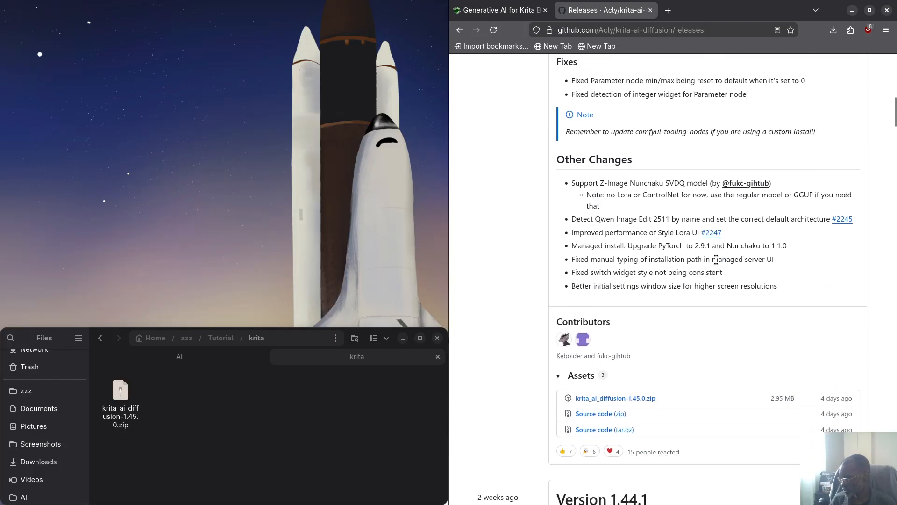
scroll(716, 260, "up", 12)
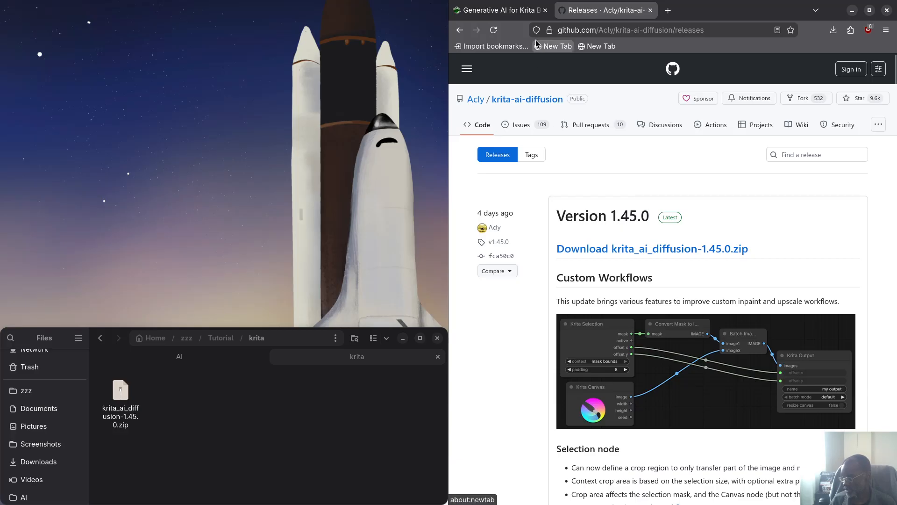
- Return to the beginner guide and review its remaining steps, common mistakes, and the plugin import, activation and docker screenshots
left_click(498, 14)
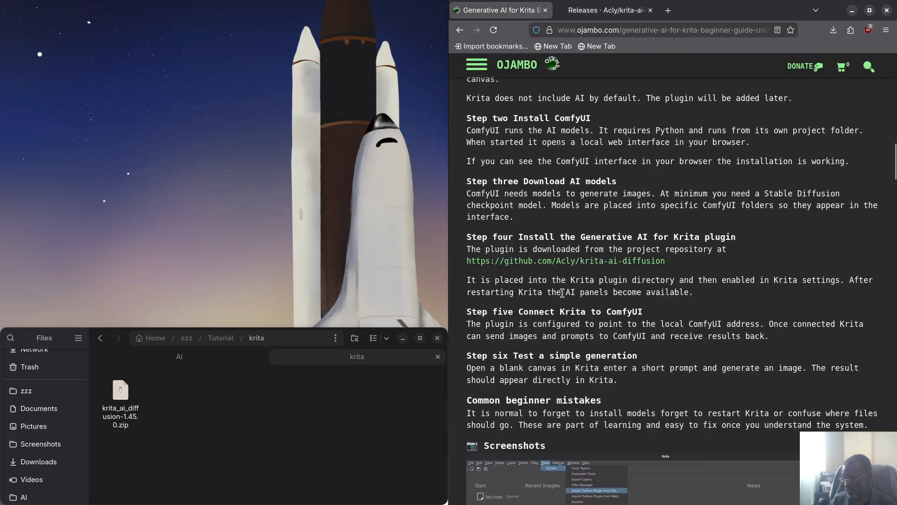
scroll(562, 293, "down", 3)
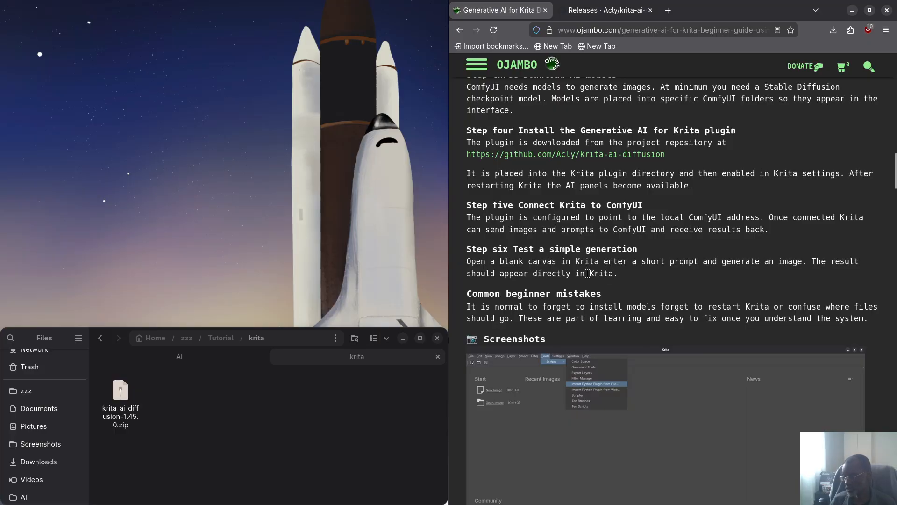
scroll(542, 277, "down", 4)
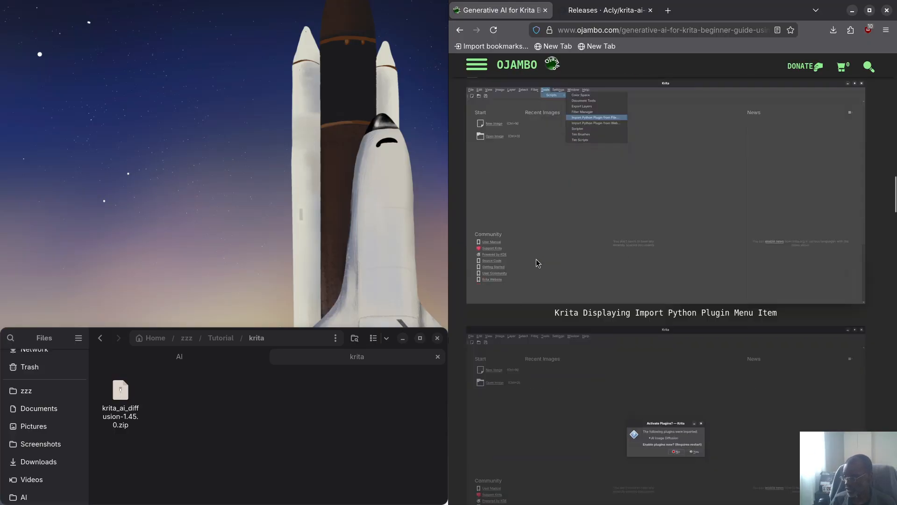
scroll(536, 259, "up", 2)
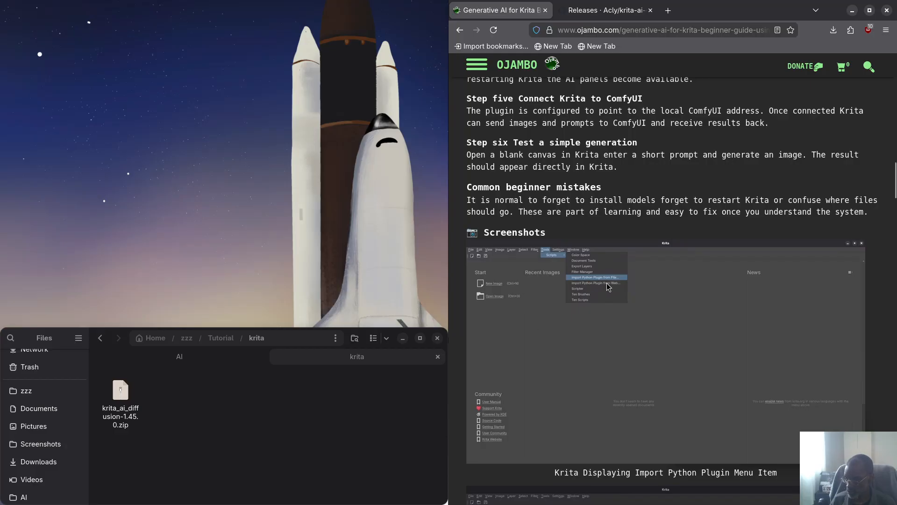
scroll(599, 286, "down", 4)
scroll(598, 285, "down", 5)
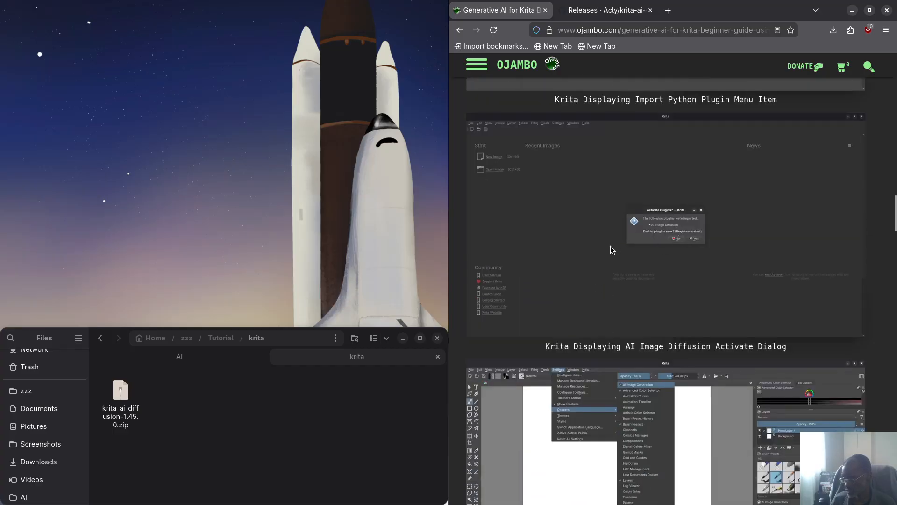
scroll(612, 240, "down", 4)
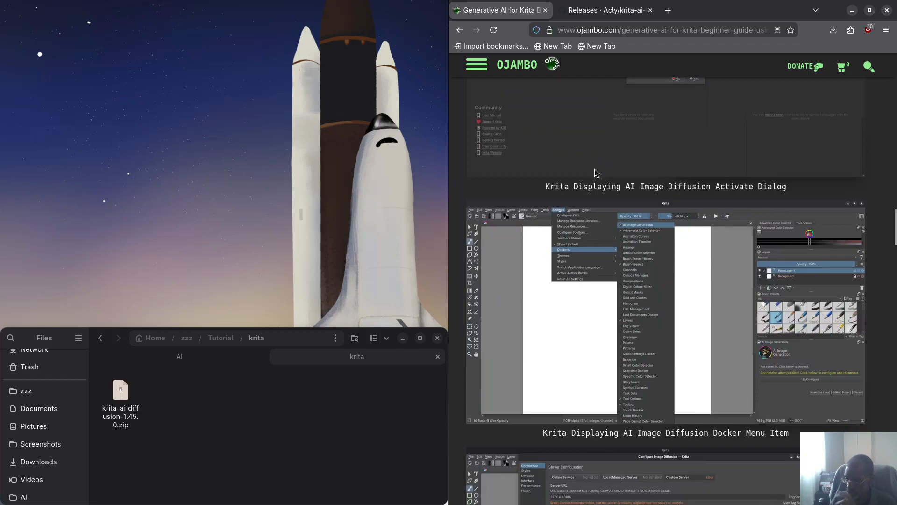
- Examine the guide's screenshots of the server configuration, Z-Image Turbo GGUF settings, and the generated mayor, Gnome desktop and astronaut images
scroll(590, 175, "down", 5)
scroll(587, 175, "down", 10)
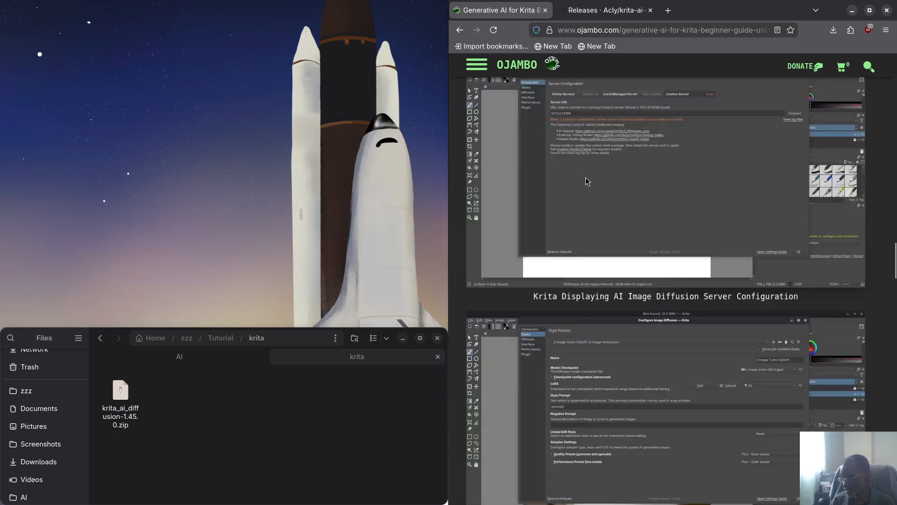
scroll(588, 181, "down", 10)
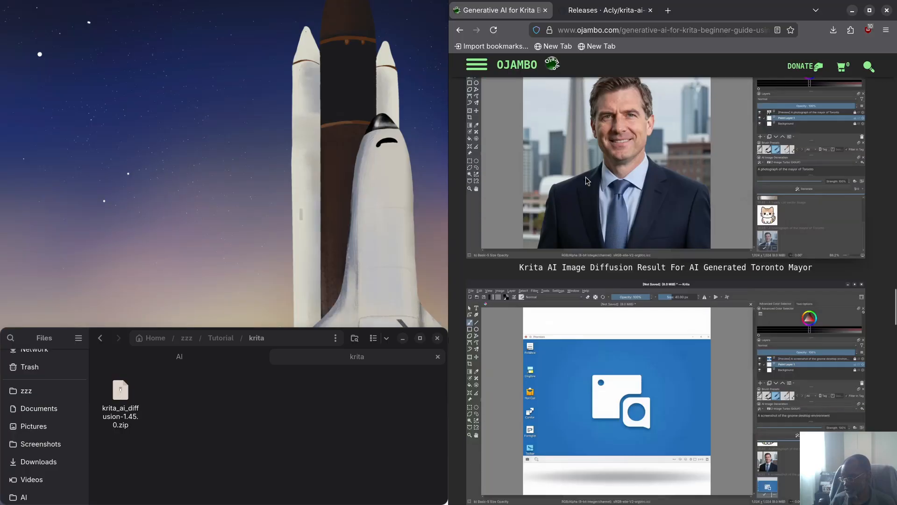
scroll(587, 181, "up", 6)
scroll(586, 180, "up", 11)
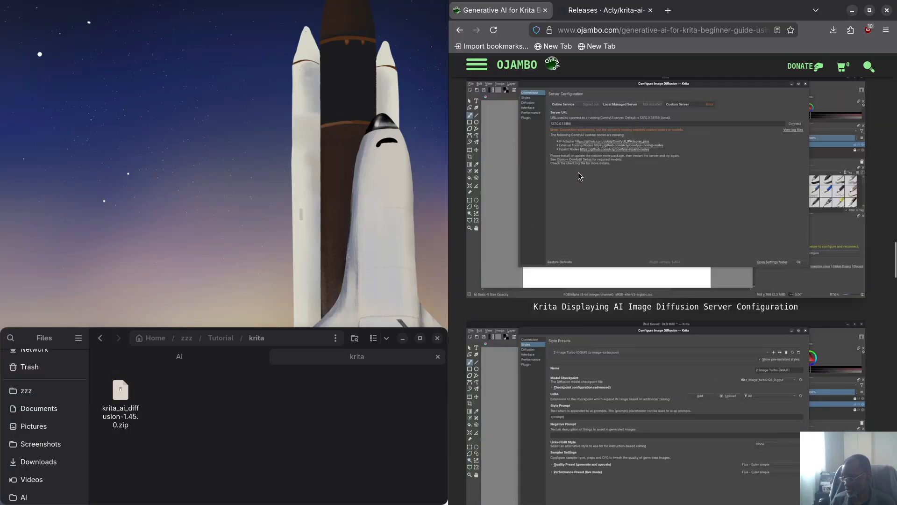
scroll(579, 222, "down", 7)
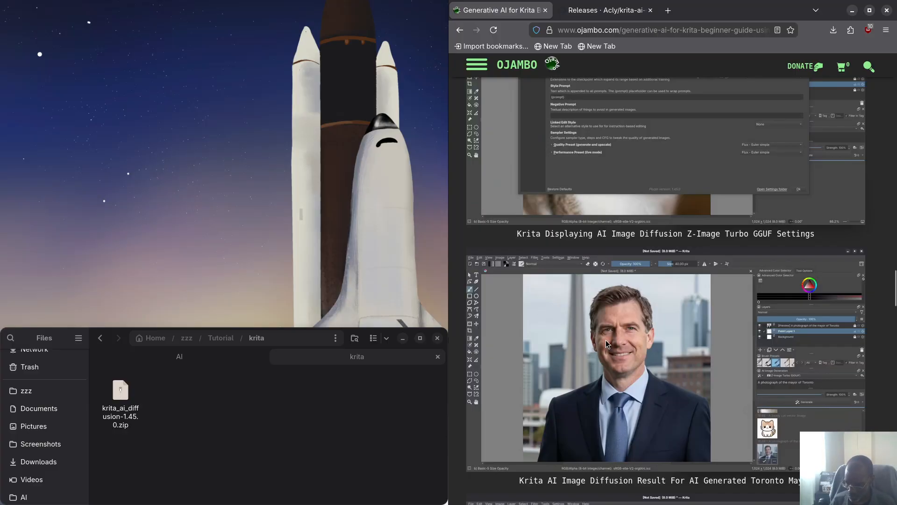
scroll(605, 341, "down", 4)
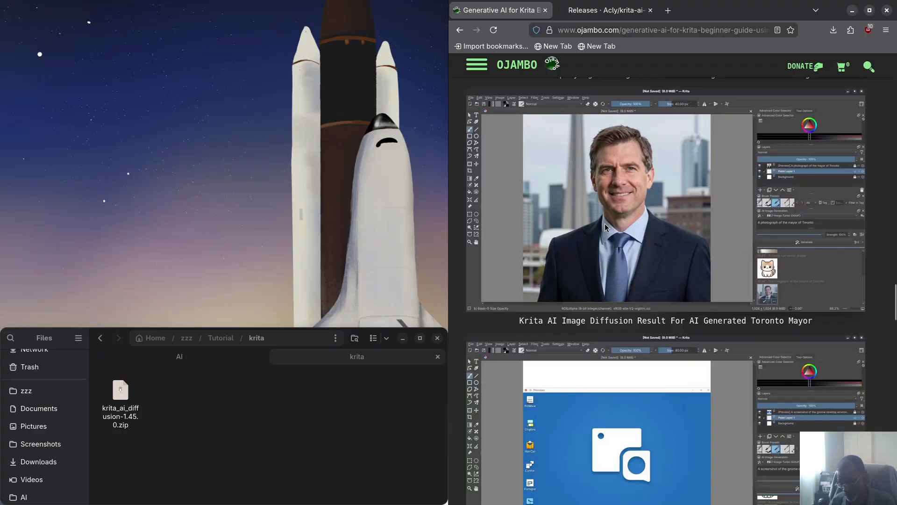
scroll(616, 218, "down", 8)
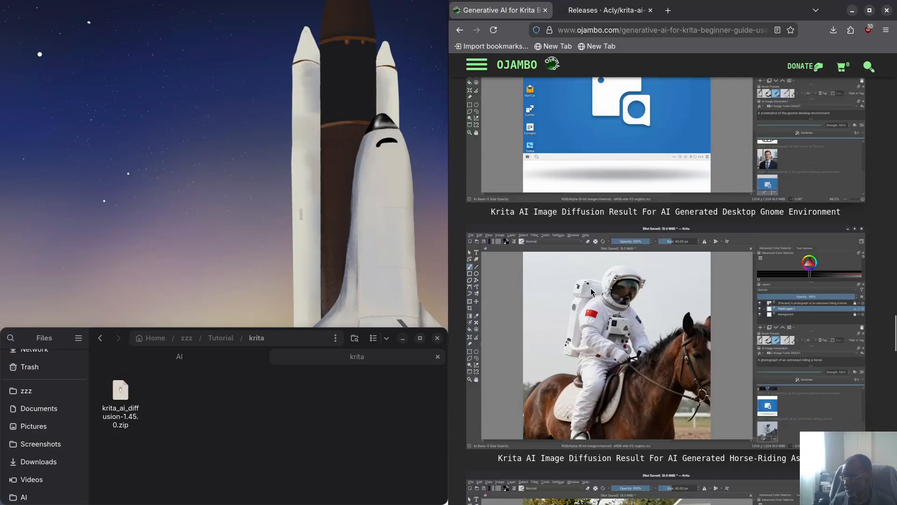
scroll(635, 302, "down", 5)
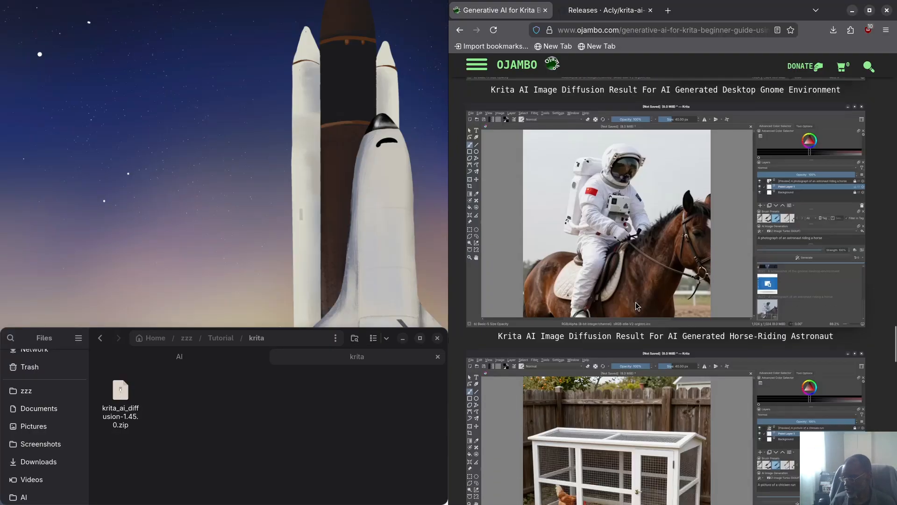
- Review the rest of the guide, including the chicken pen result, the embedded YouTube screencast, the results list and the learning resources
scroll(617, 327, "down", 6)
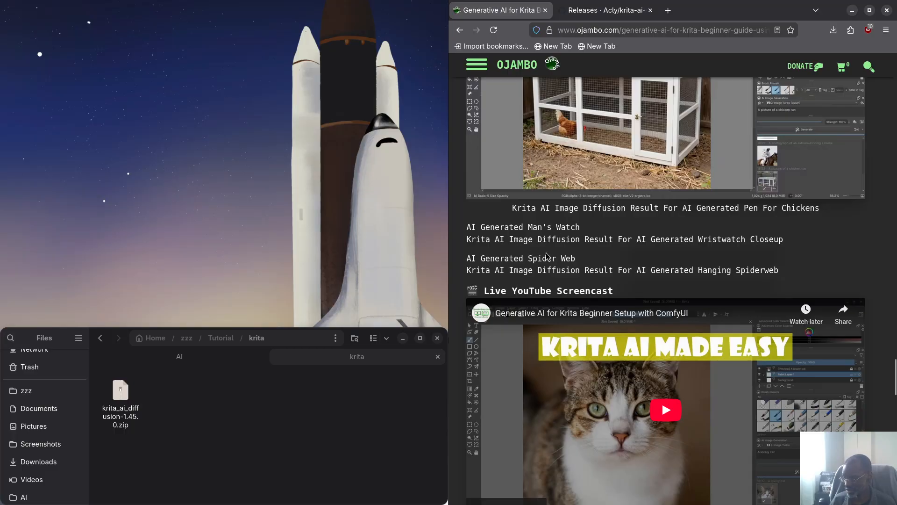
scroll(544, 273, "down", 3)
scroll(607, 290, "up", 1)
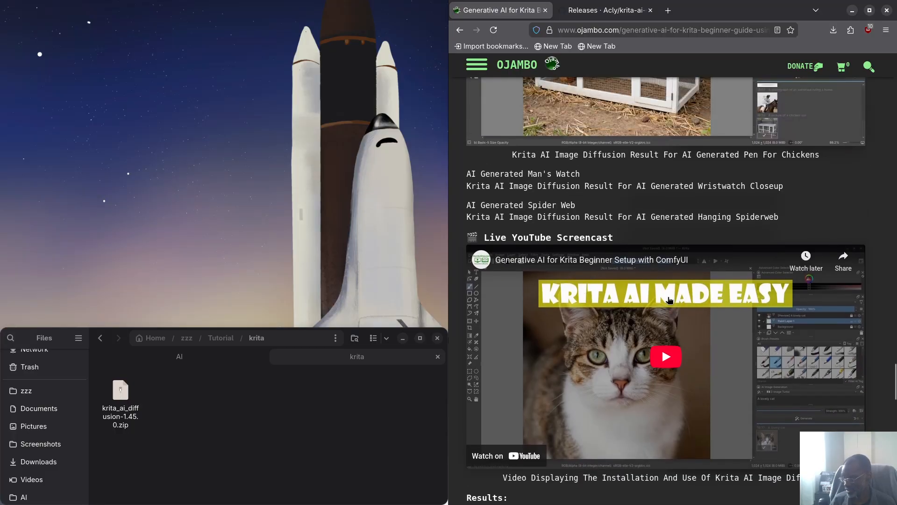
scroll(654, 307, "down", 1)
left_click(669, 311)
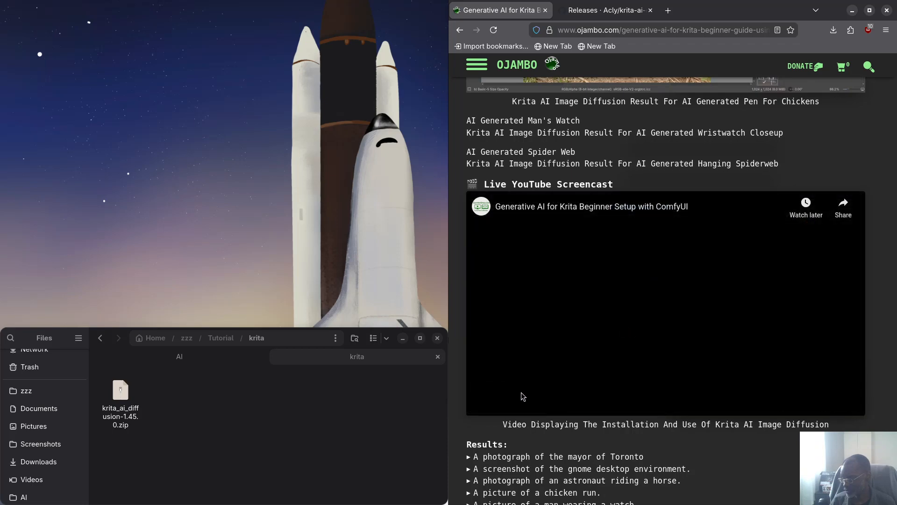
scroll(631, 412, "down", 9)
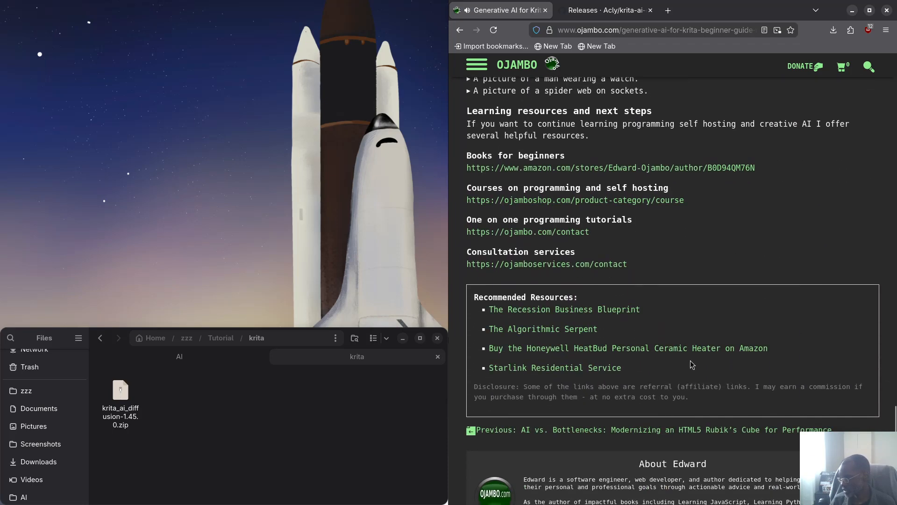
scroll(691, 362, "up", 2)
scroll(691, 365, "down", 1)
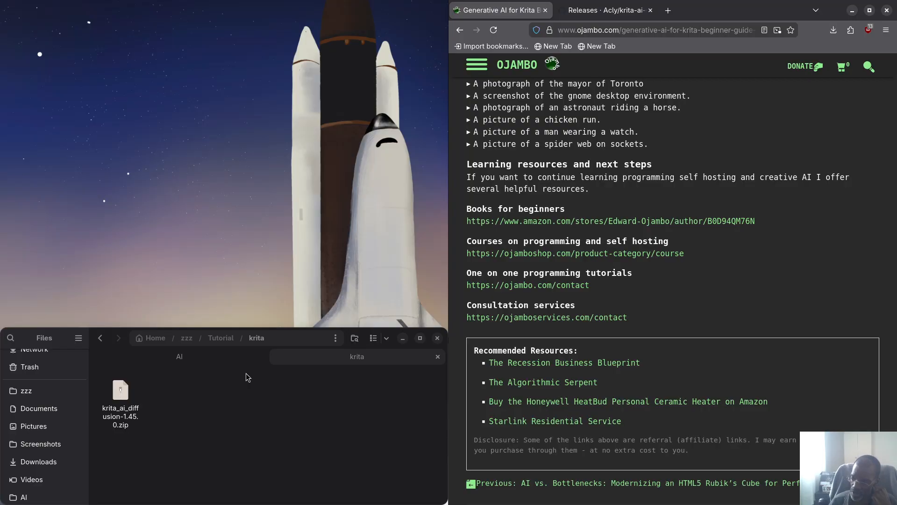
- Open a terminal in the /mnt/AI folder from the file manager and close the extra home-directory terminal session
left_click(160, 360)
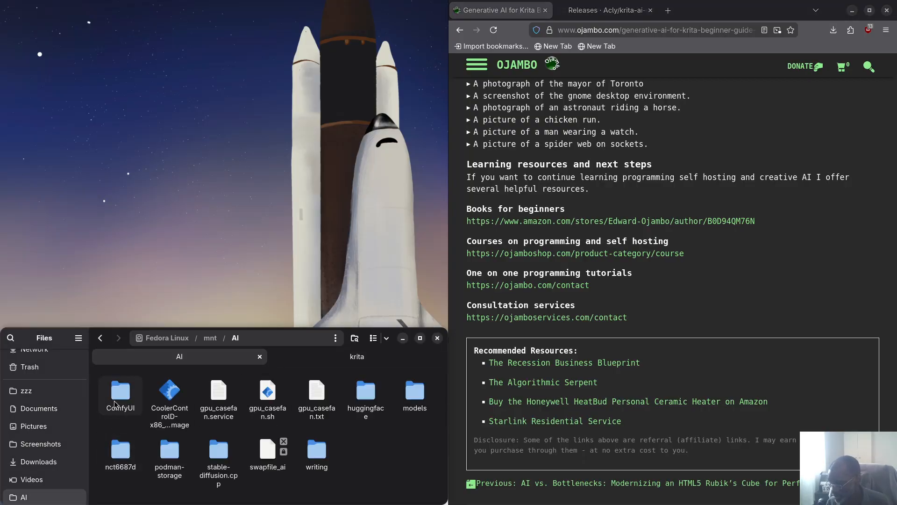
right_click(138, 427)
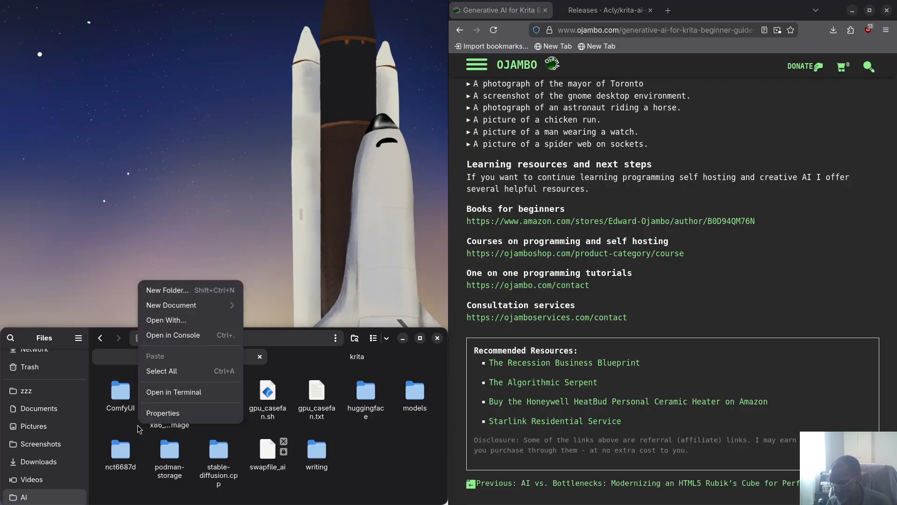
left_click(181, 336)
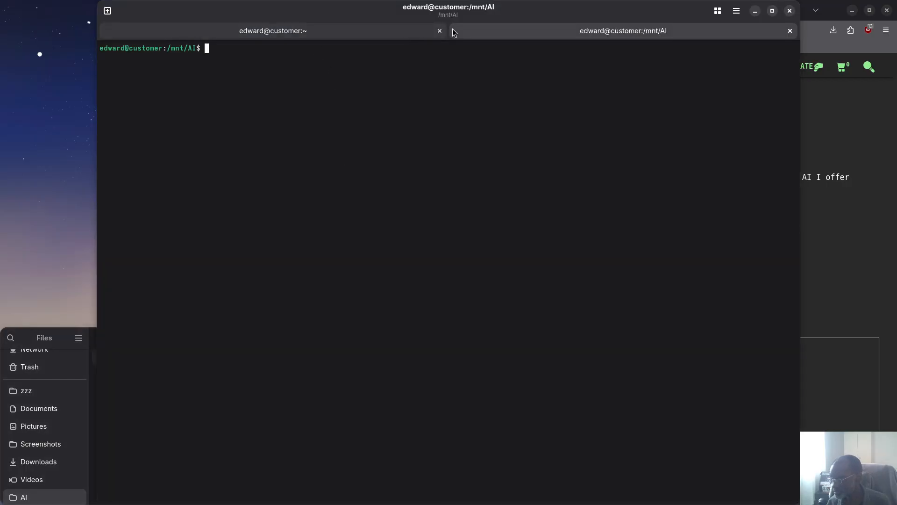
left_click(440, 30)
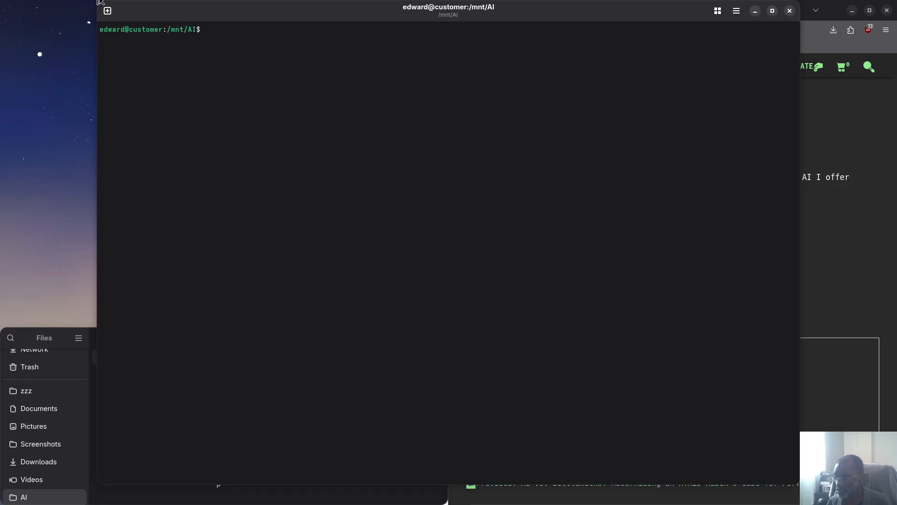
- Shrink and move the terminal window so it fills the free area above the file manager, beside the browser
left_click_drag(111, 11, 268, 173)
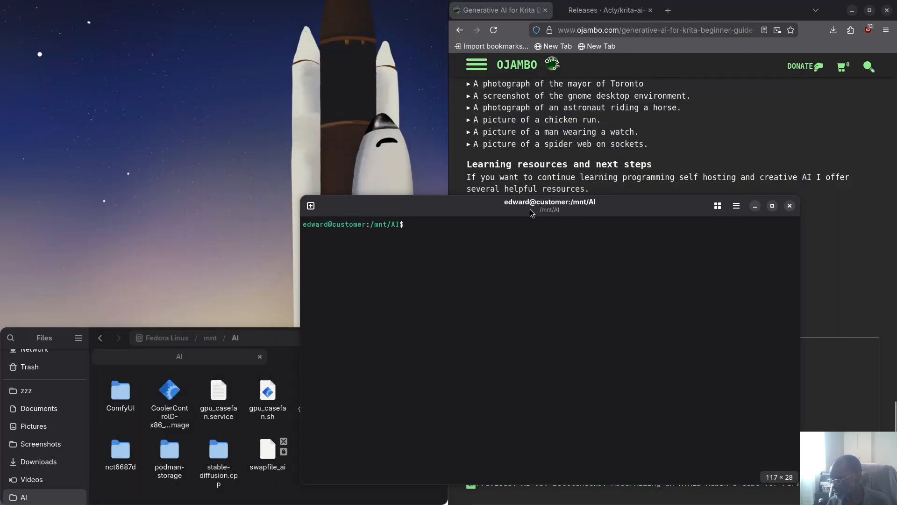
left_click_drag(526, 213, 248, 15)
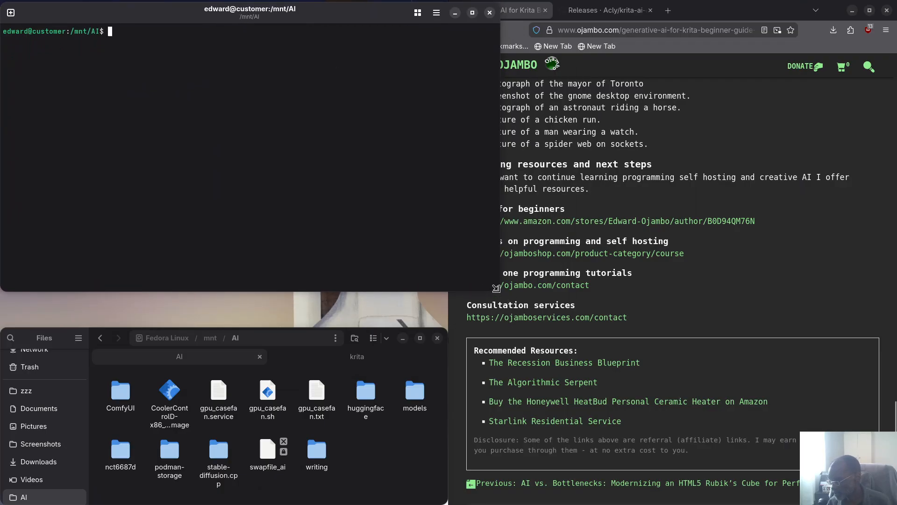
left_click_drag(494, 294, 449, 331)
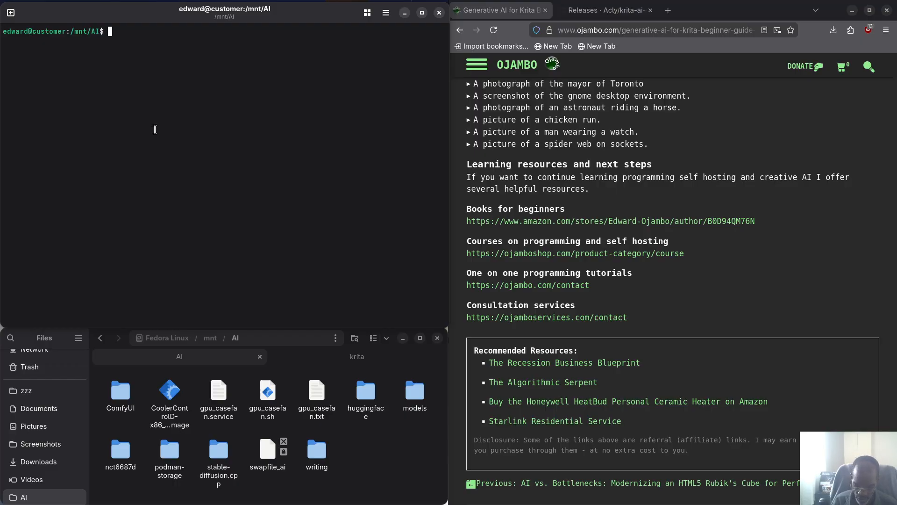
- Run ./CoolerControlD-x86_64.AppImage with sudo and enter the account password
type("sudo ")
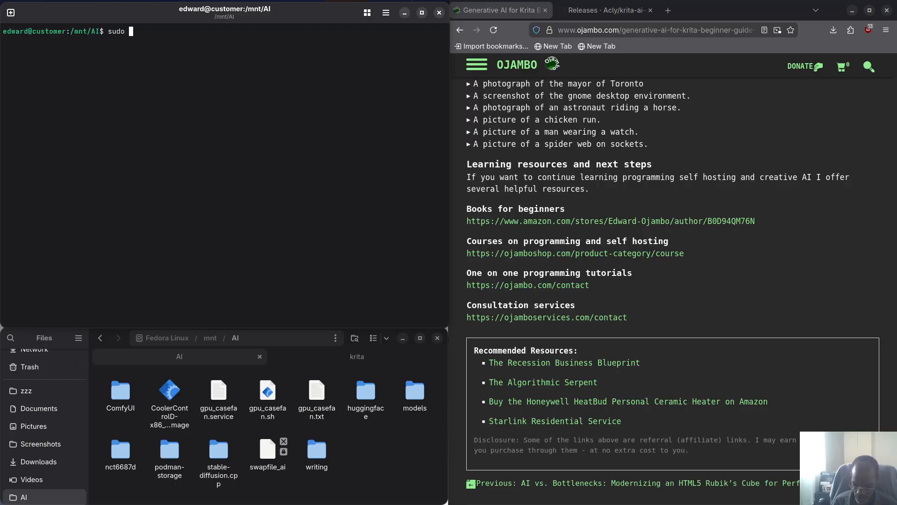
type("./Cool")
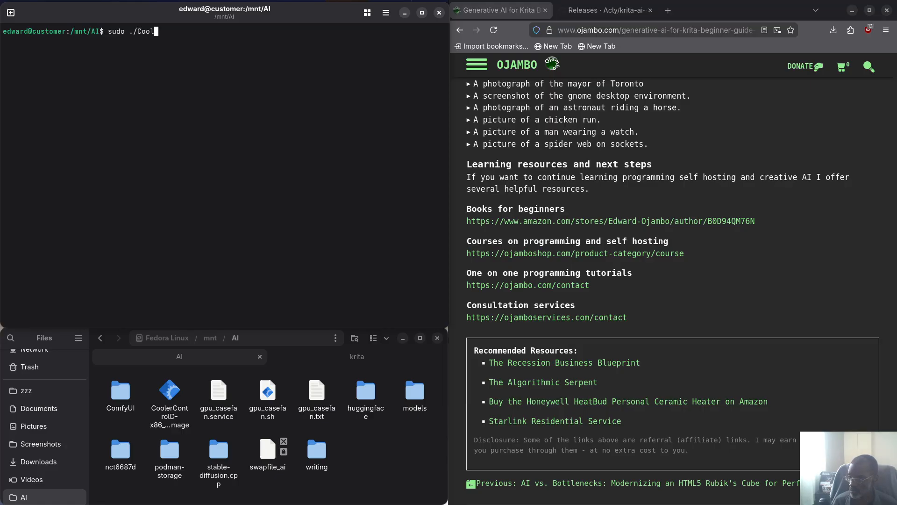
key("Tab")
key("Return")
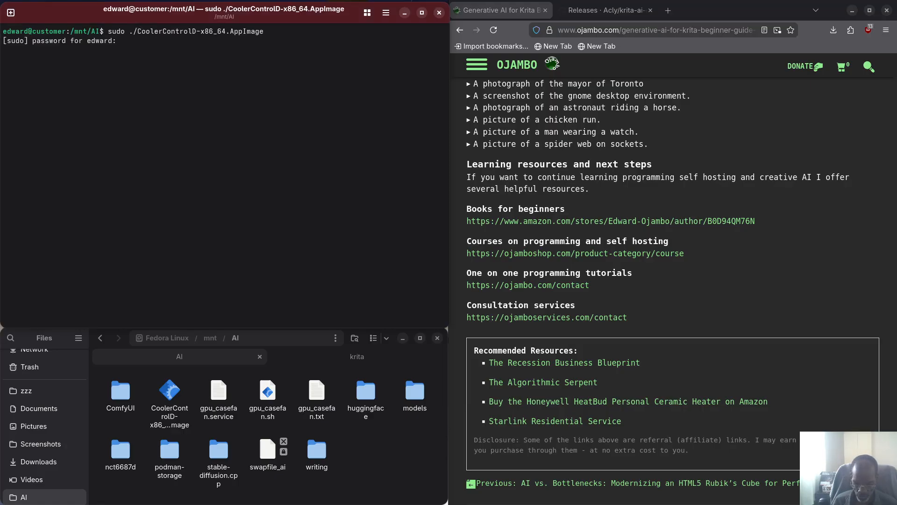
key("Return")
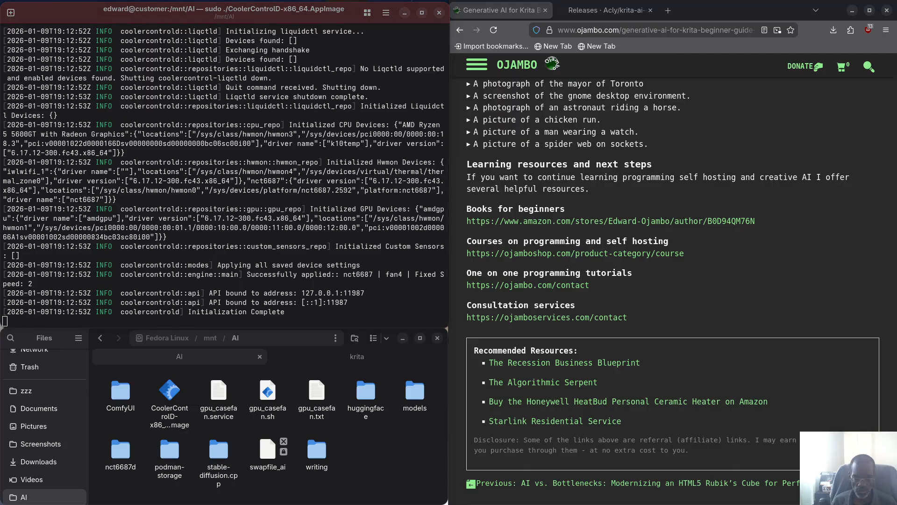
- Bring up a new browser window over the guide and load the CoolerControl interface at 127.0.0.1:11987
left_click_drag(0, 153, 895, 224)
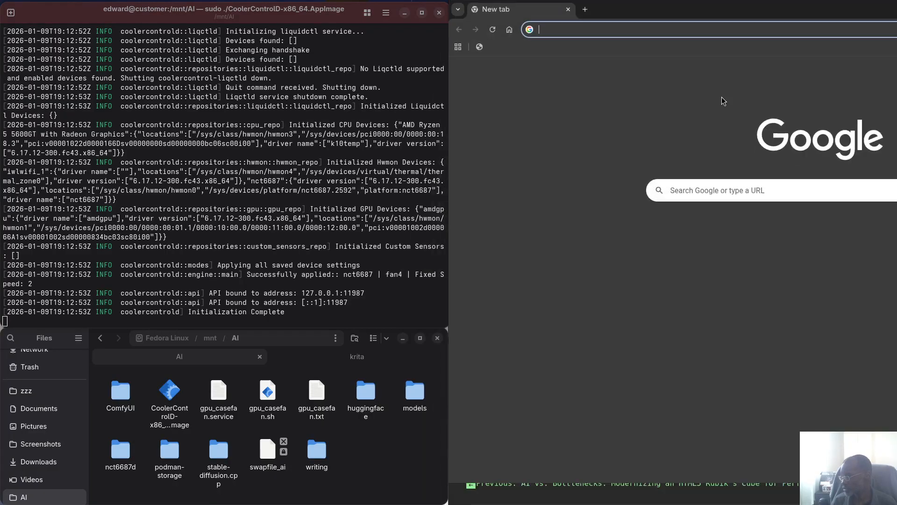
type("127.0.0.1:11987")
key("Return")
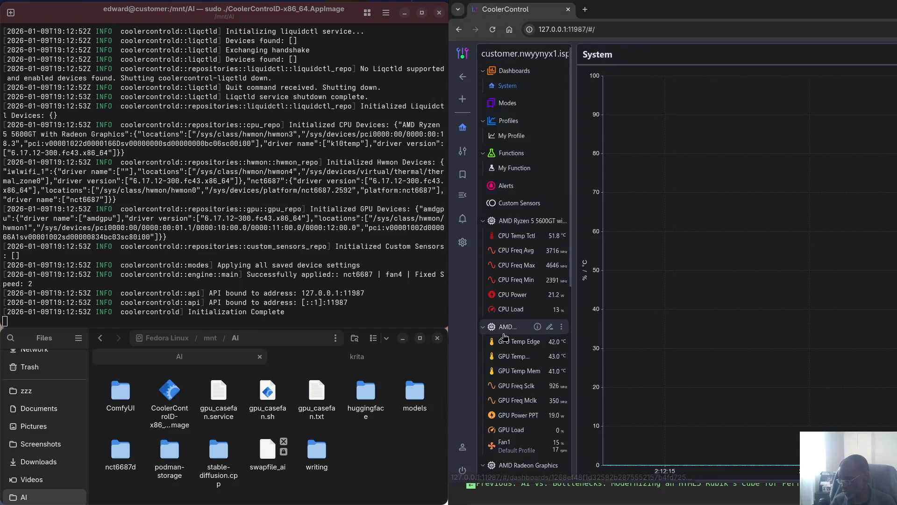
- Fit the CoolerControl window to the screen and examine the device sensors down to System Fan #2 under nct6687
scroll(500, 304, "down", 2)
scroll(499, 299, "down", 6)
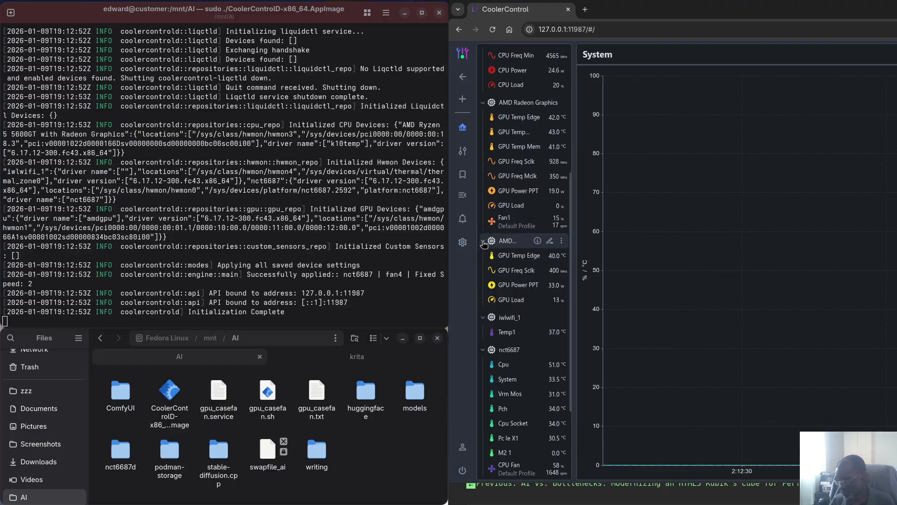
left_click_drag(613, 11, 896, 152)
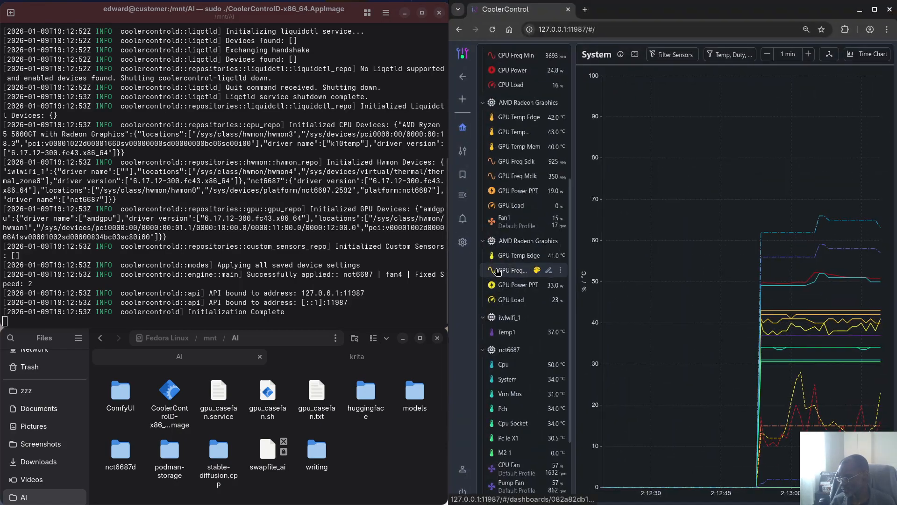
left_click(483, 241)
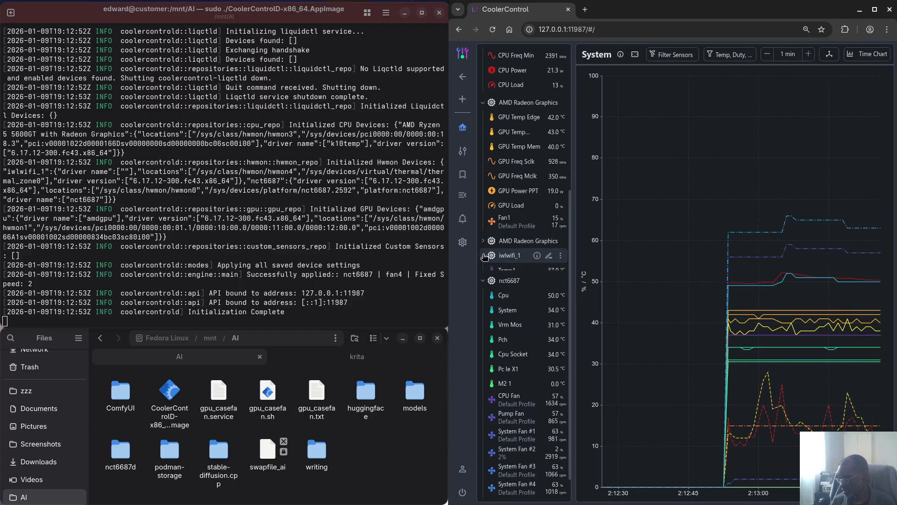
left_click(484, 255)
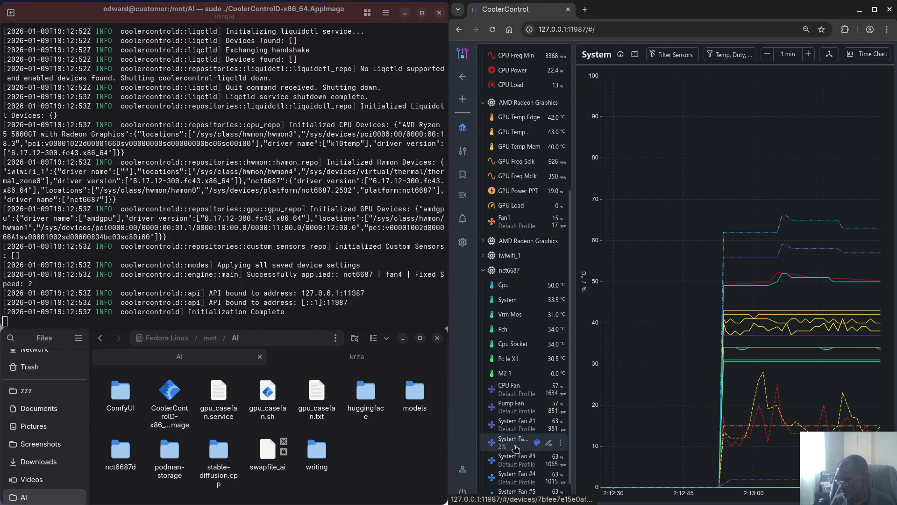
left_click(516, 447)
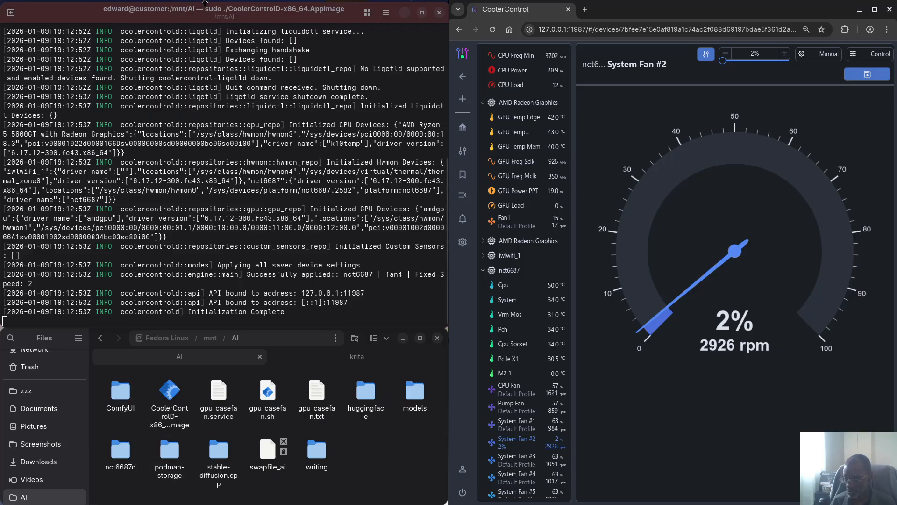
- Open a second terminal session in /mnt/AI, run clean-cli to simplify the prompt, and clear the screen
left_click(10, 13)
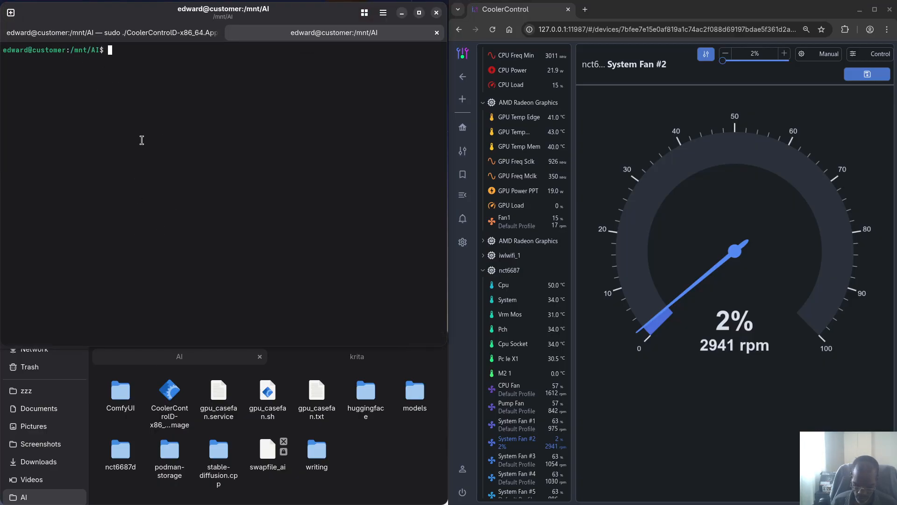
type("sou")
key("BackSpace")
key("BackSpace")
key("BackSpace")
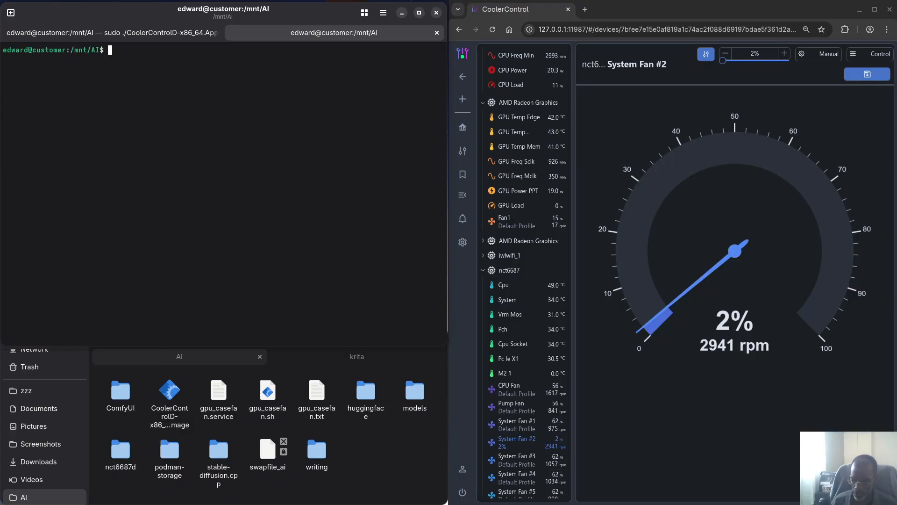
type("clea")
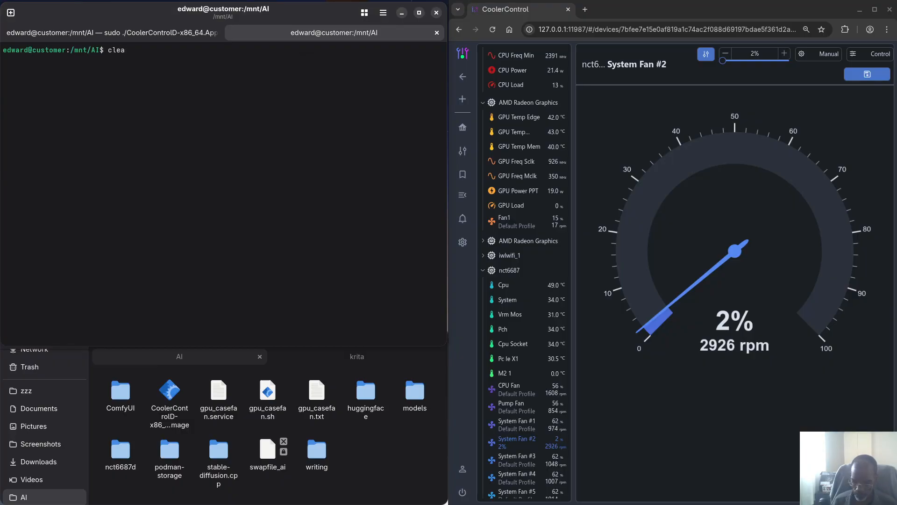
type("n-cli ")
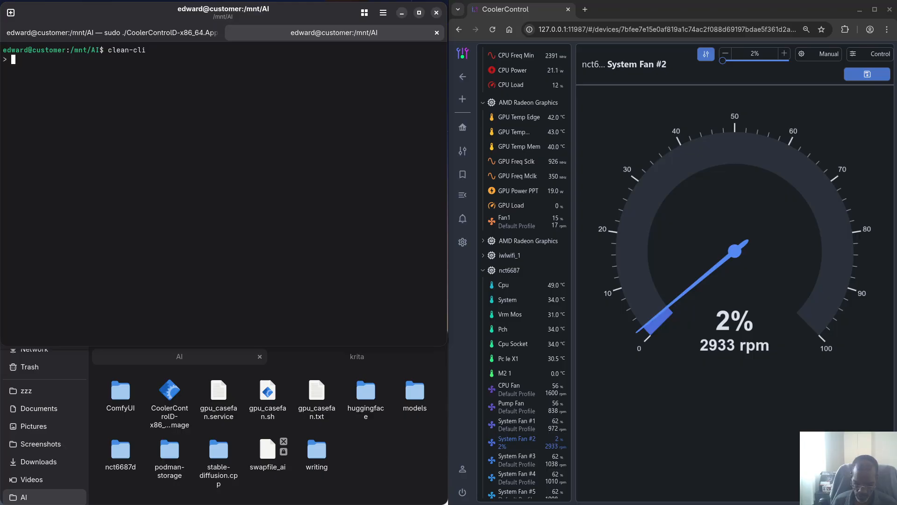
type("clear")
key("Return")
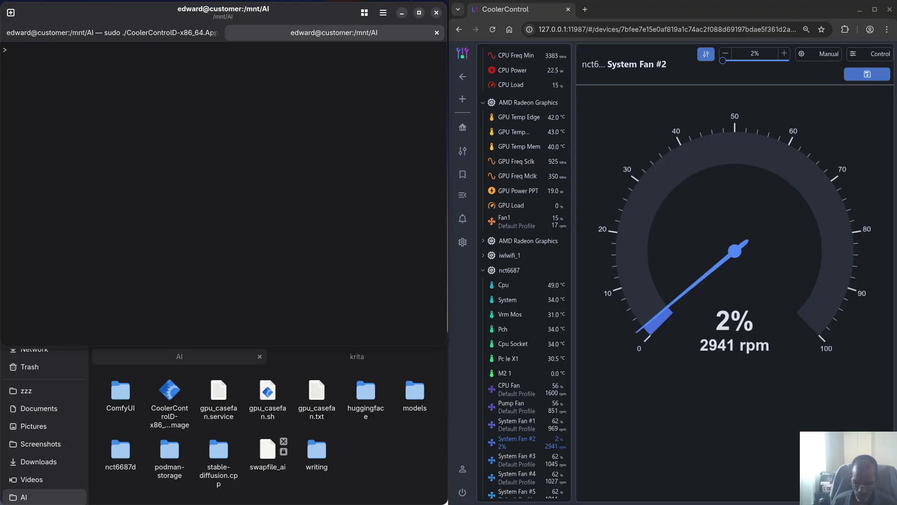
- Enlarge the terminal text and change into the ComfyUI directory
key("ctrl+plus")
key("ctrl+plus")
key("ctrl+plus")
type("c")
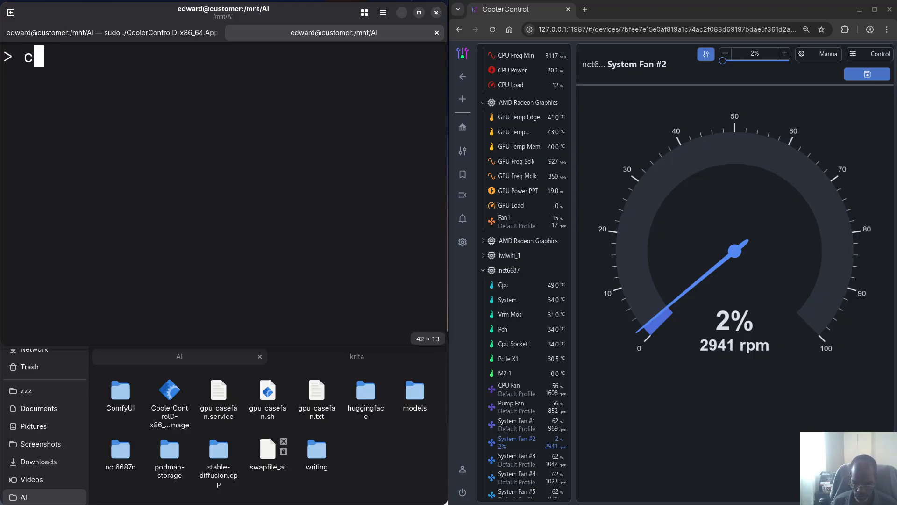
type("d co")
key("BackSpace")
key("BackSpace")
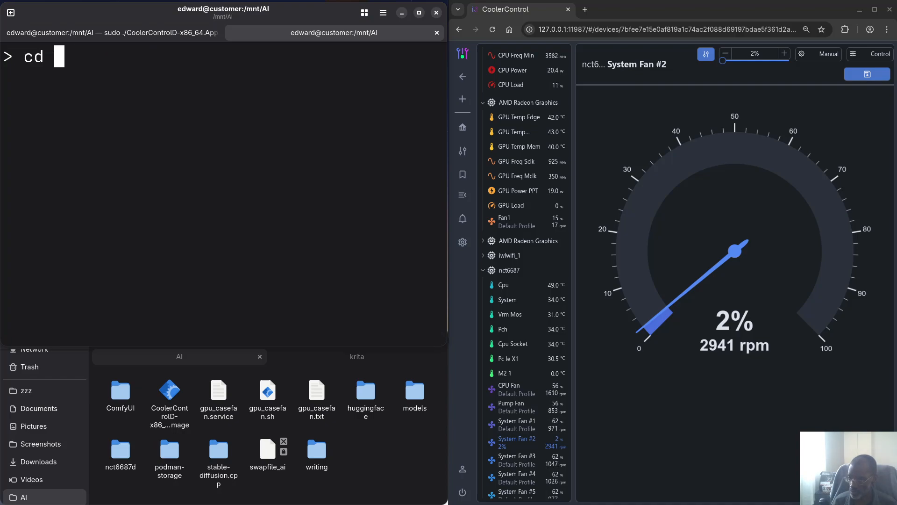
type("com")
key("BackSpace")
key("BackSpace")
key("BackSpace")
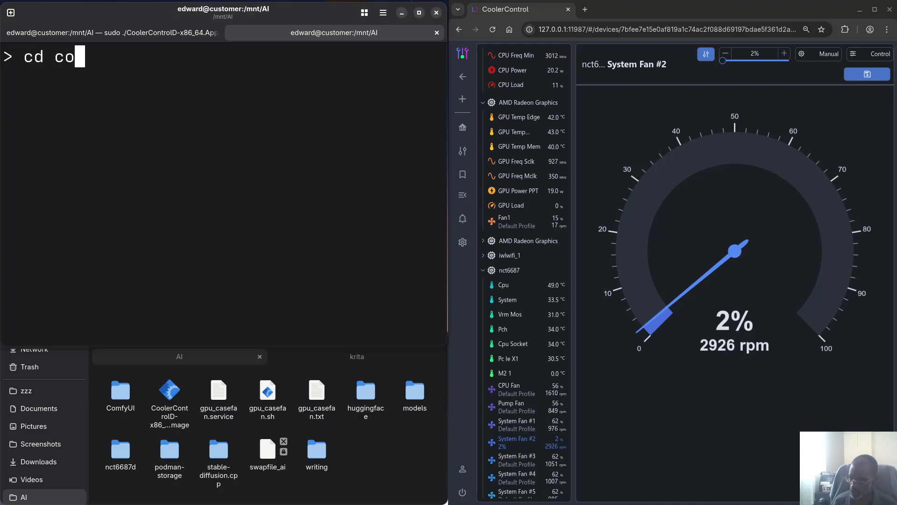
type("Co")
key("Tab")
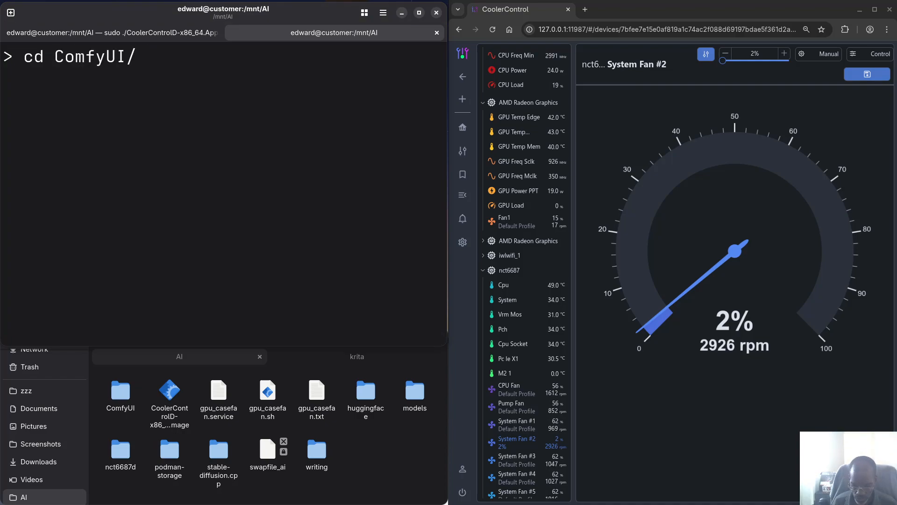
key("Return")
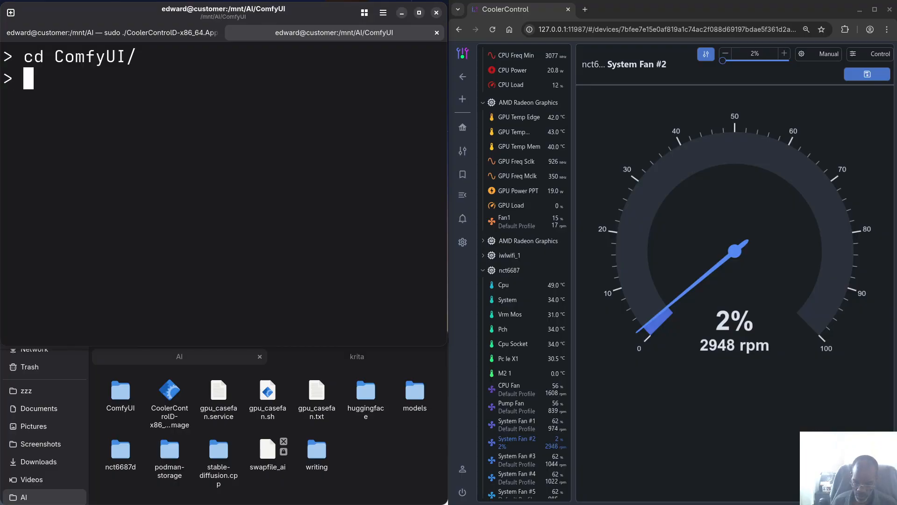
type("s")
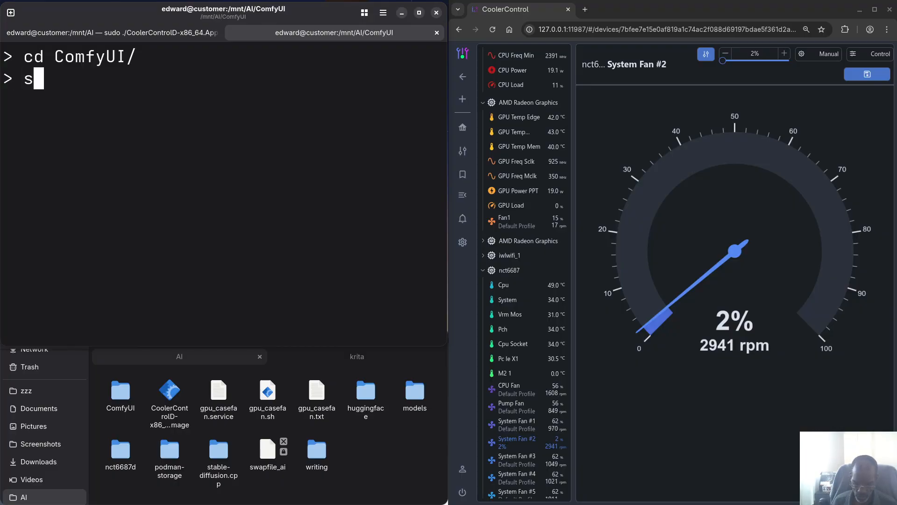
key("BackSpace")
type("esour")
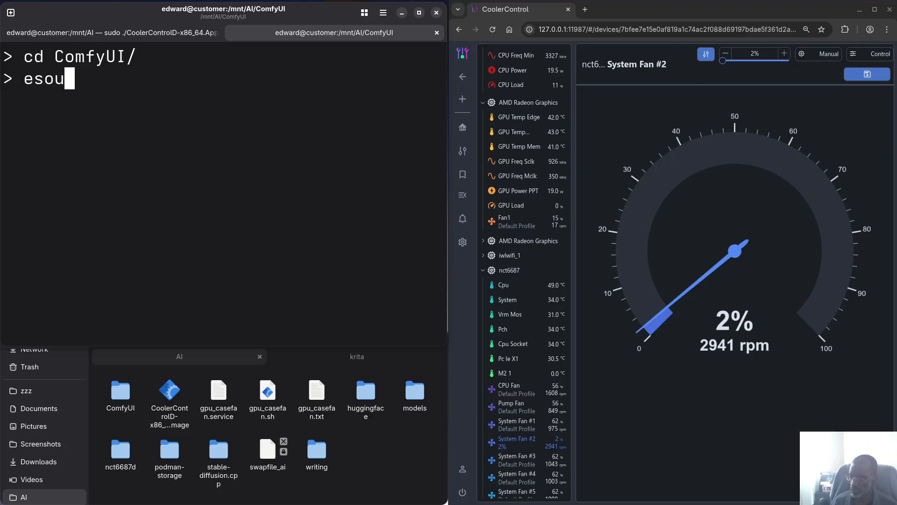
key("BackSpace")
key("BackSpace")
key("BackSpace")
key("BackSpace")
key("BackSpace")
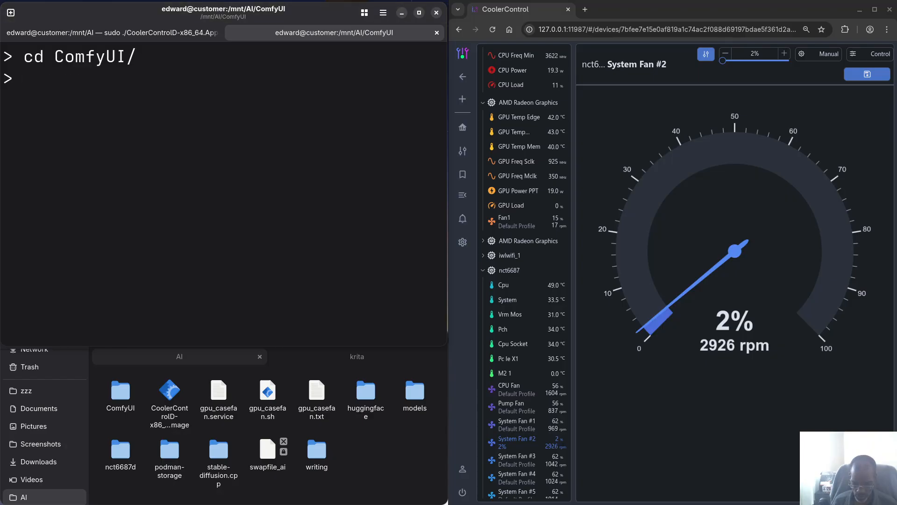
type("sourc")
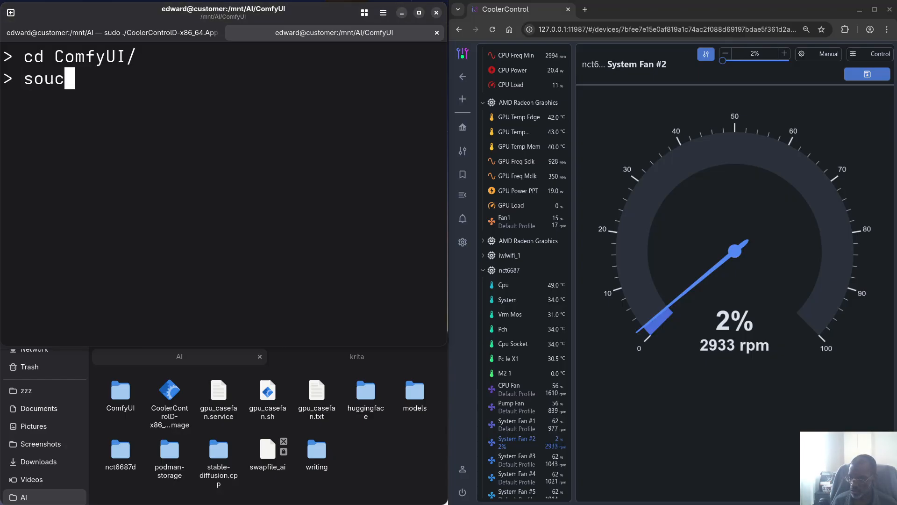
type("e")
key("BackSpace")
key("BackSpace")
key("BackSpace")
key("BackSpace")
key("BackSpace")
key("BackSpace")
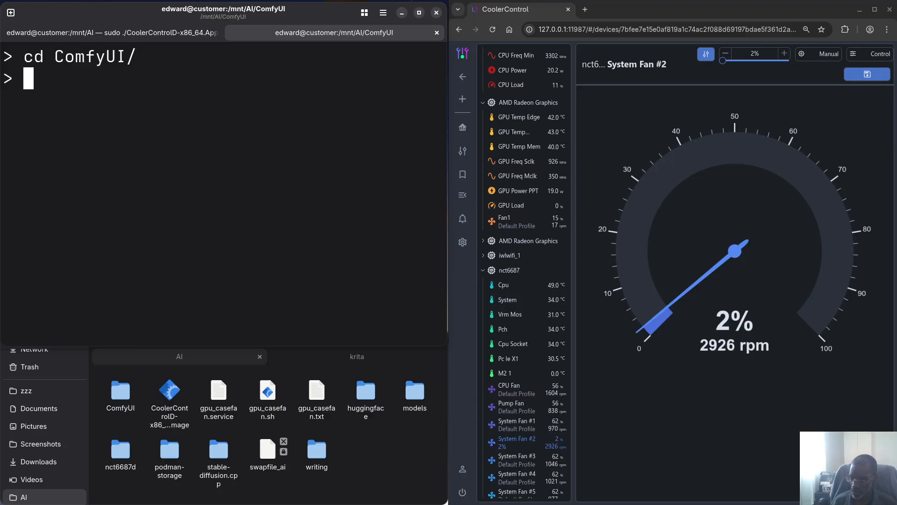
- Update the ComfyUI repository with git pull and shrink the terminal text to review the list of changed files
type("git p")
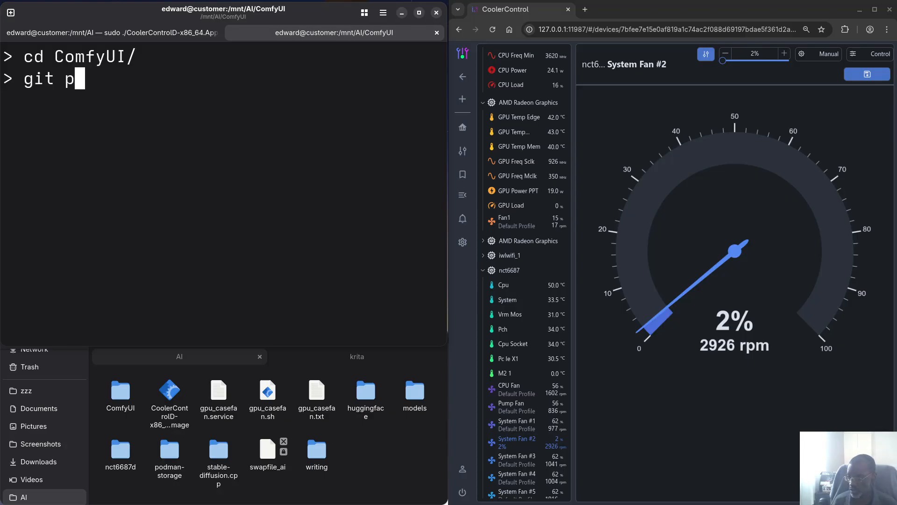
type("ul;")
key("BackSpace")
type("l")
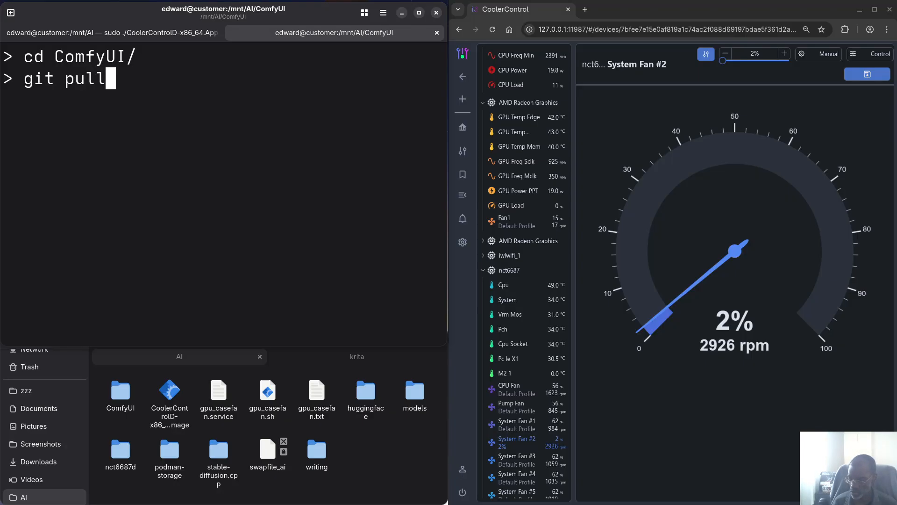
key("Return")
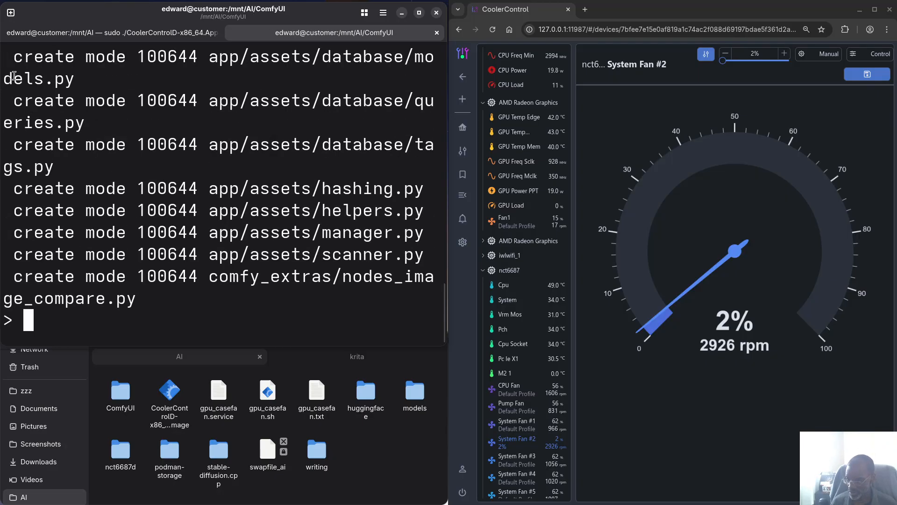
scroll(358, 130, "up", 1)
scroll(280, 189, "down", 4)
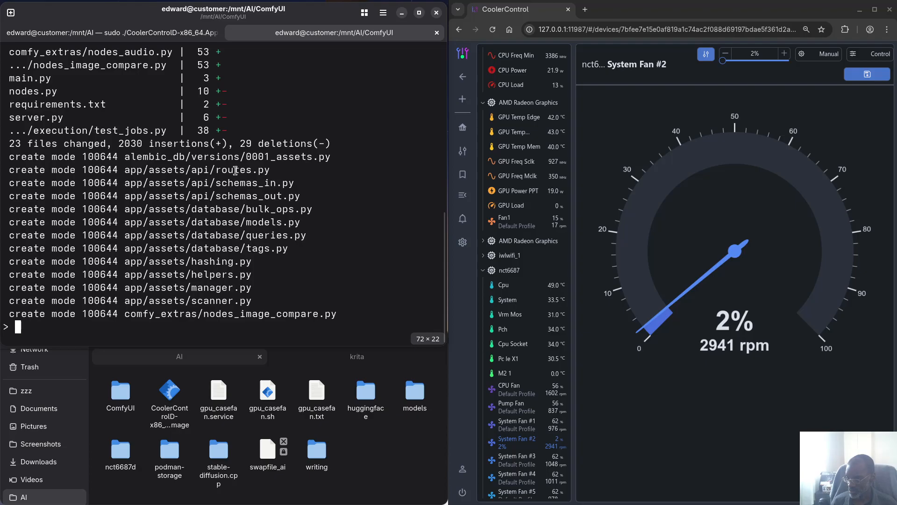
scroll(279, 189, "up", 6)
scroll(235, 171, "down", 6)
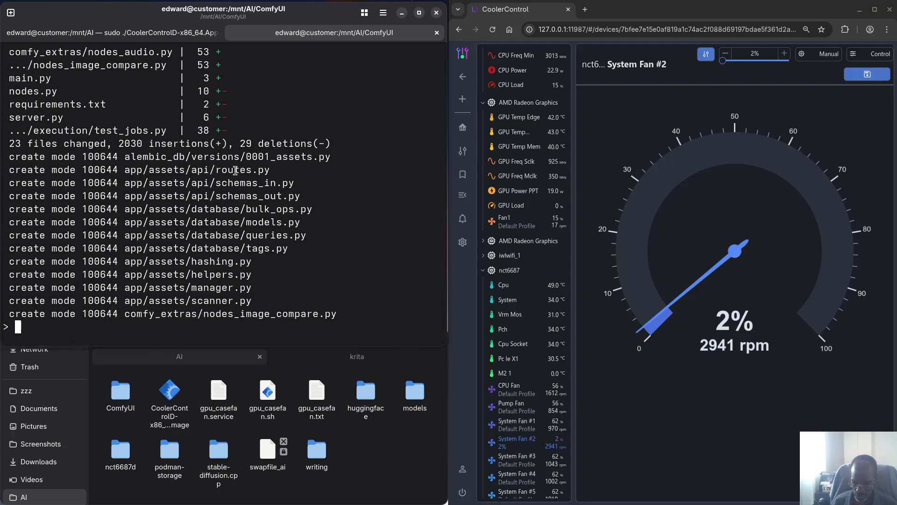
- Activate ComfyUI's Python virtual environment with source .venv/bin/activate
type("source ")
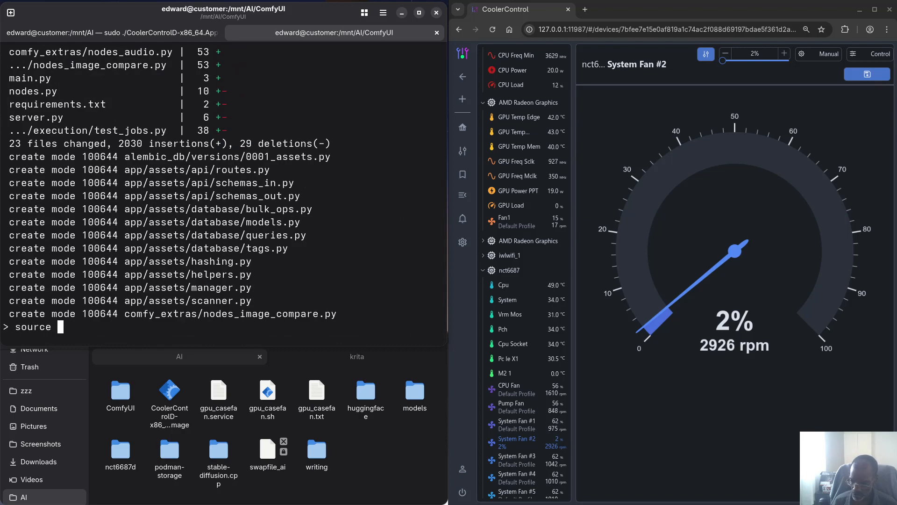
type(".venv/b")
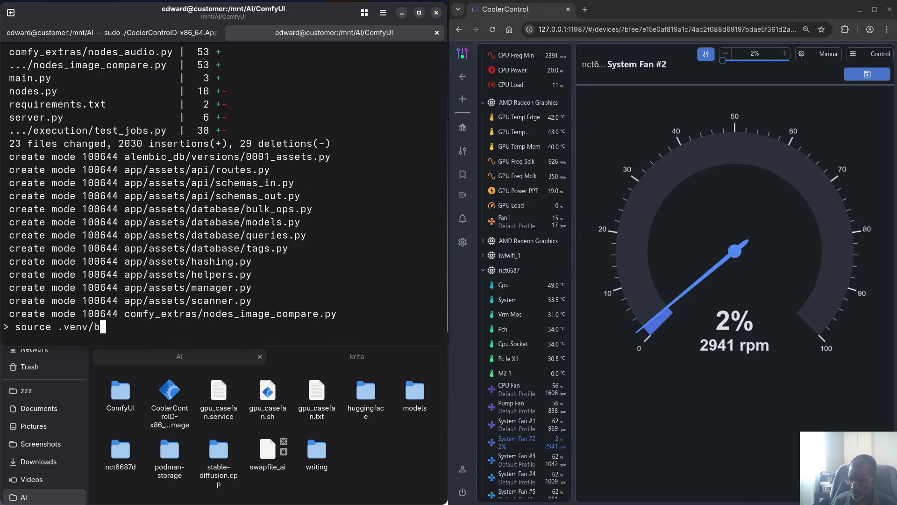
type("in/activate")
key("Return")
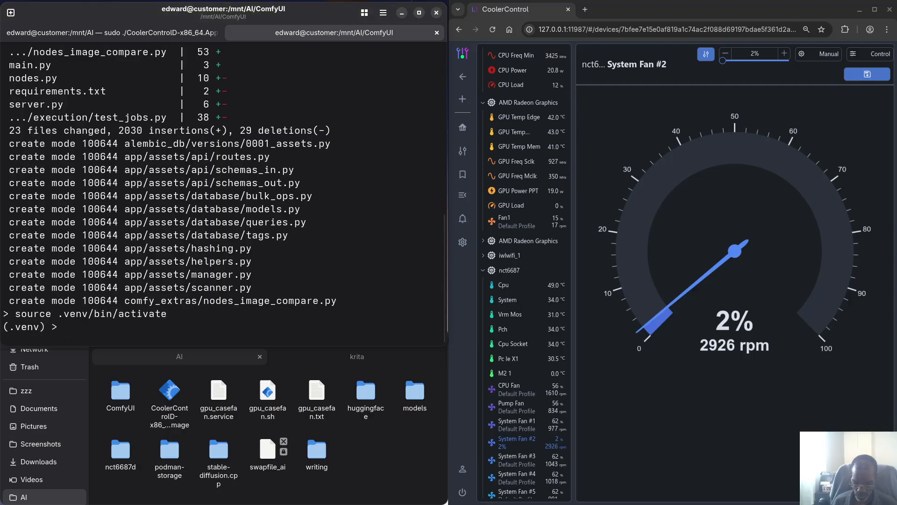
- Install ComfyUI's Python dependencies from requirements.txt with pip install -r
type("pip")
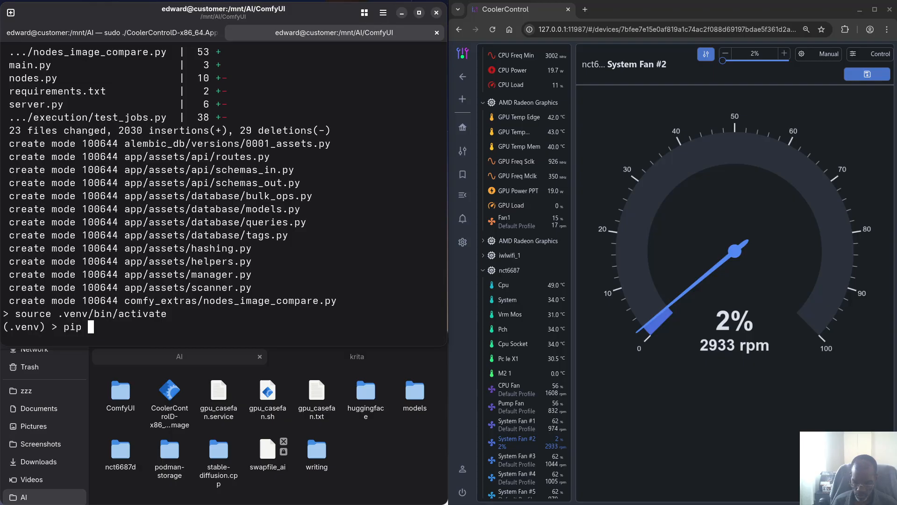
type(" install -r ")
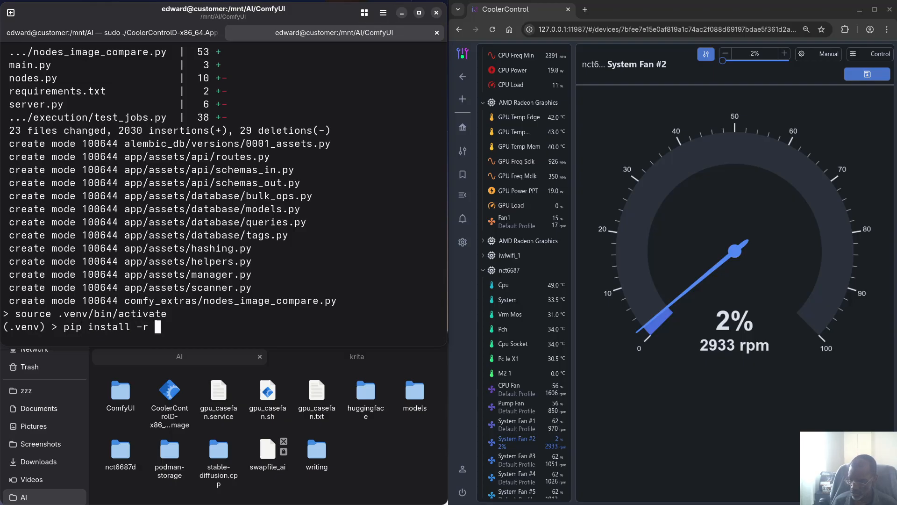
type("requirements.txt")
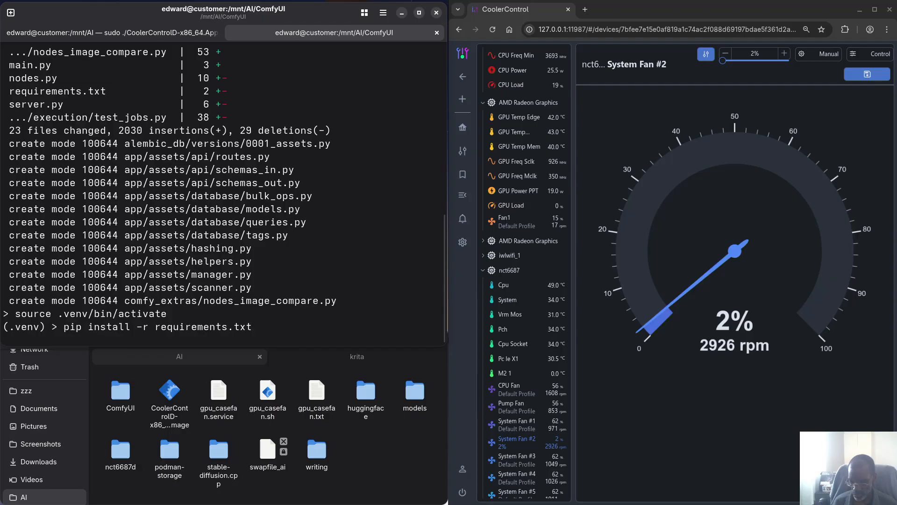
key("Return")
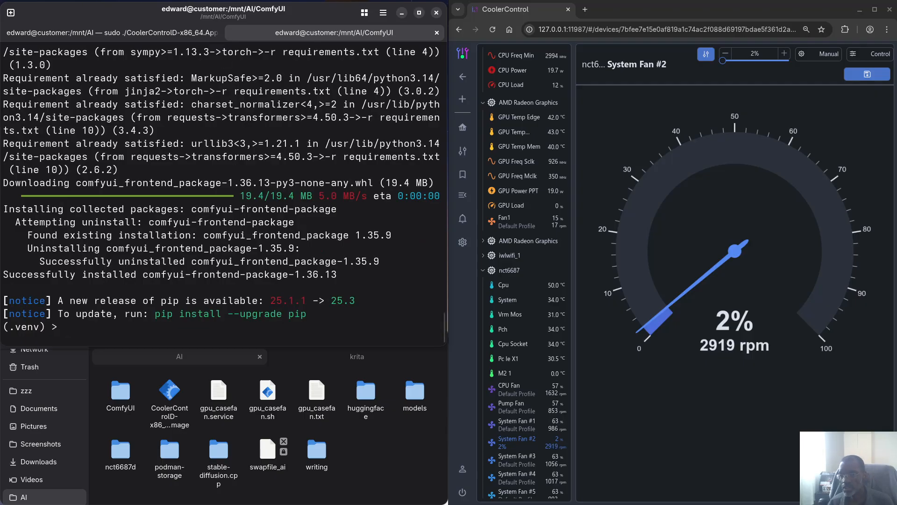
- Paste the launch command python main.py --use-quad-cross-attention --force-fp32 into the terminal and run it to start ComfyUI
key("alt+Tab")
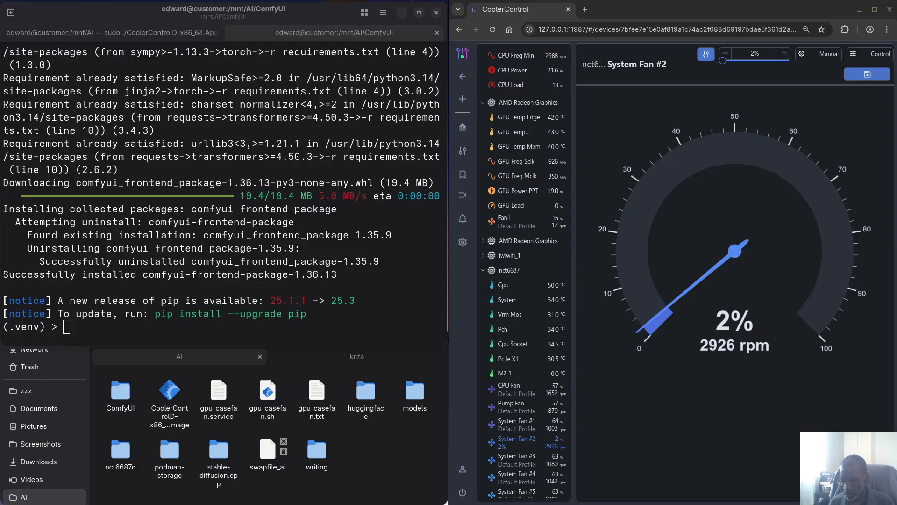
right_click(244, 182)
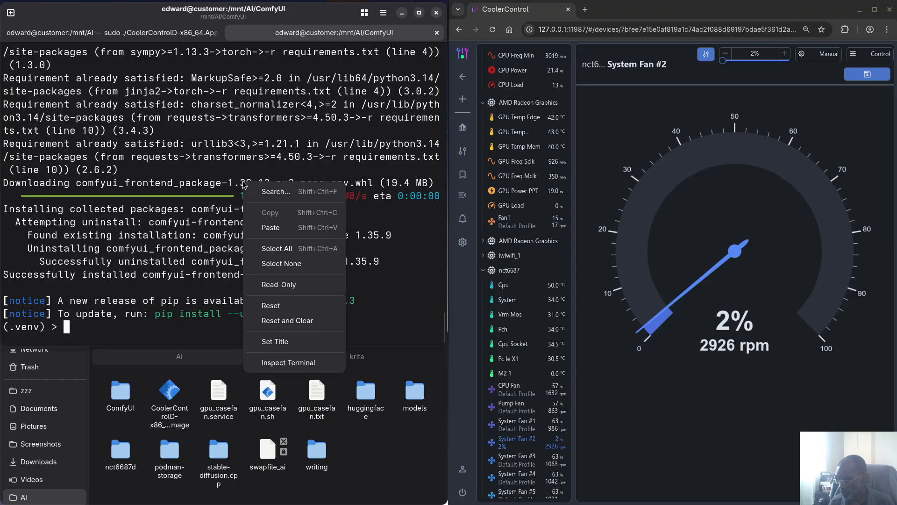
left_click(270, 227)
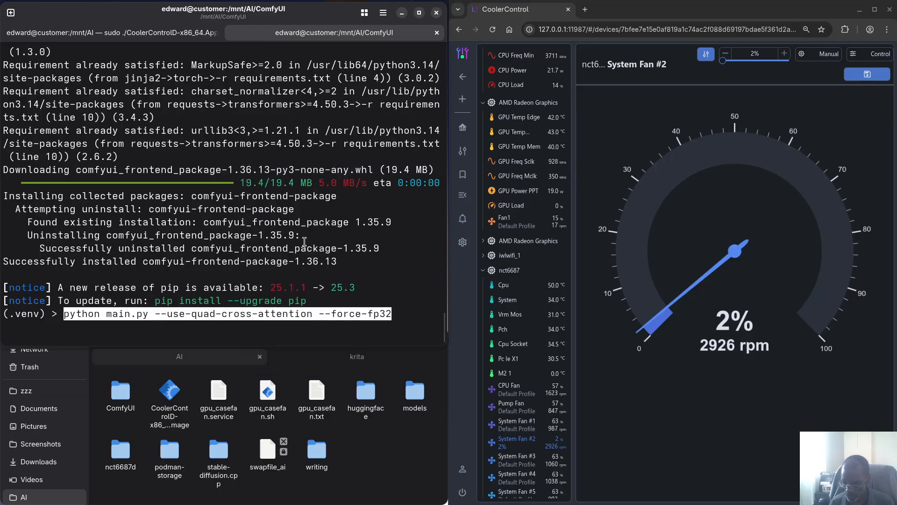
key("Return")
scroll(201, 274, "up", 1)
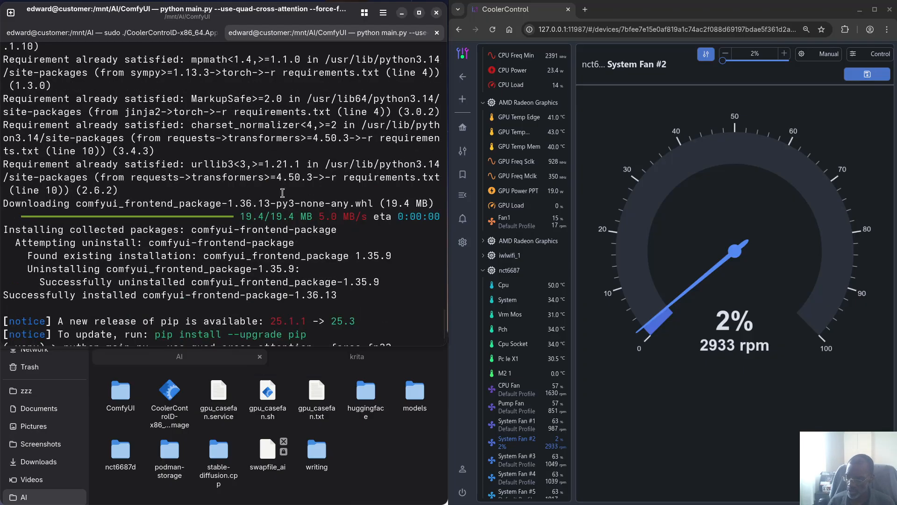
scroll(194, 286, "down", 2)
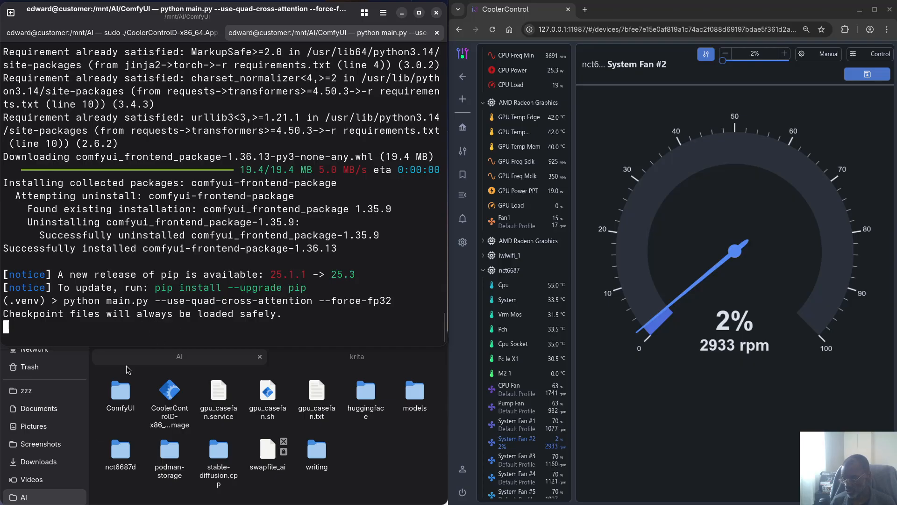
- Open the custom_nodes folder inside the ComfyUI folder in the file manager to view the custom nodes
double_click(125, 392)
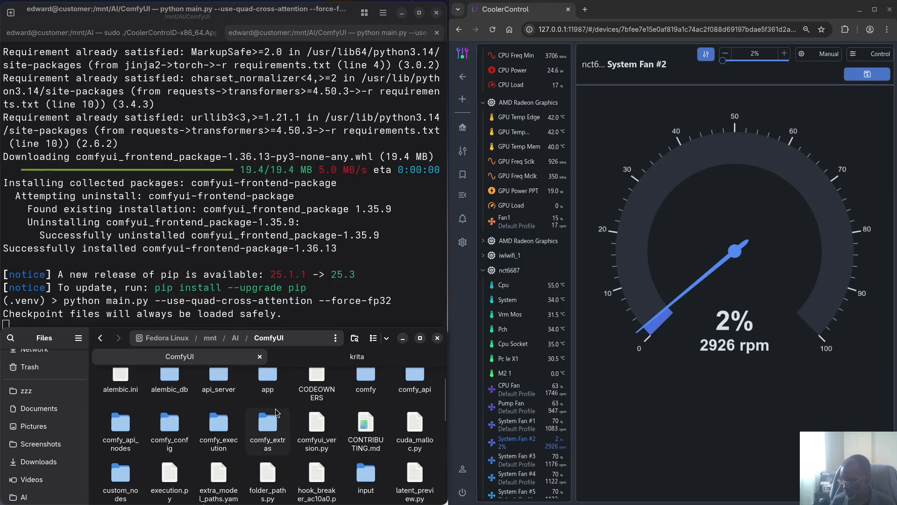
scroll(224, 421, "down", 2)
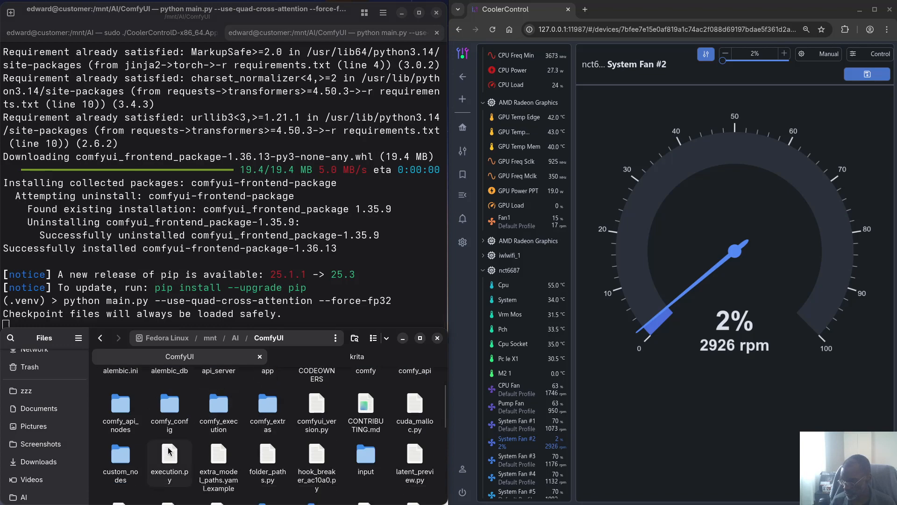
double_click(121, 456)
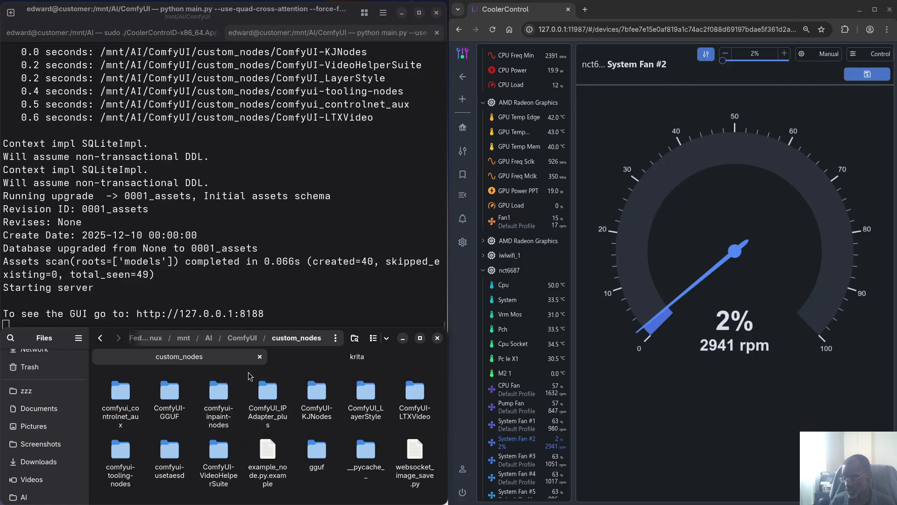
- Return to the ComfyUI folder, open its output folder and look through the generated images
left_click(247, 339)
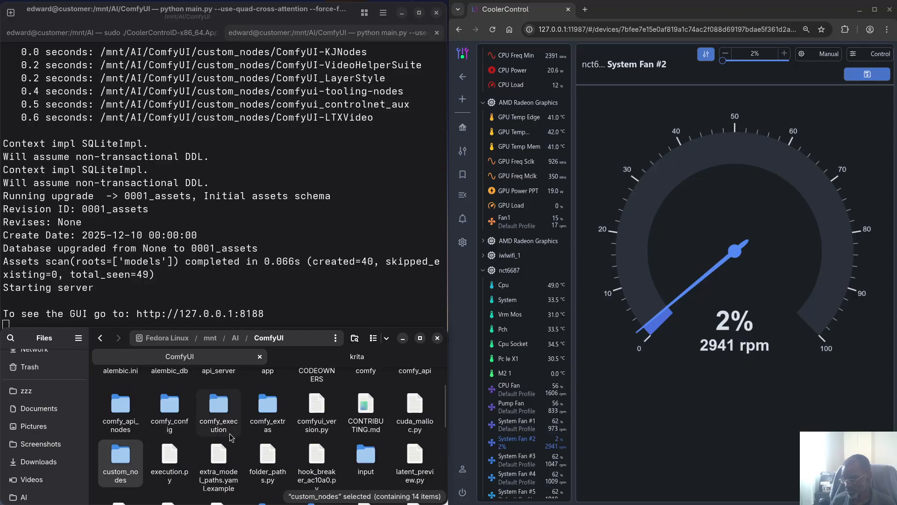
scroll(231, 437, "up", 1)
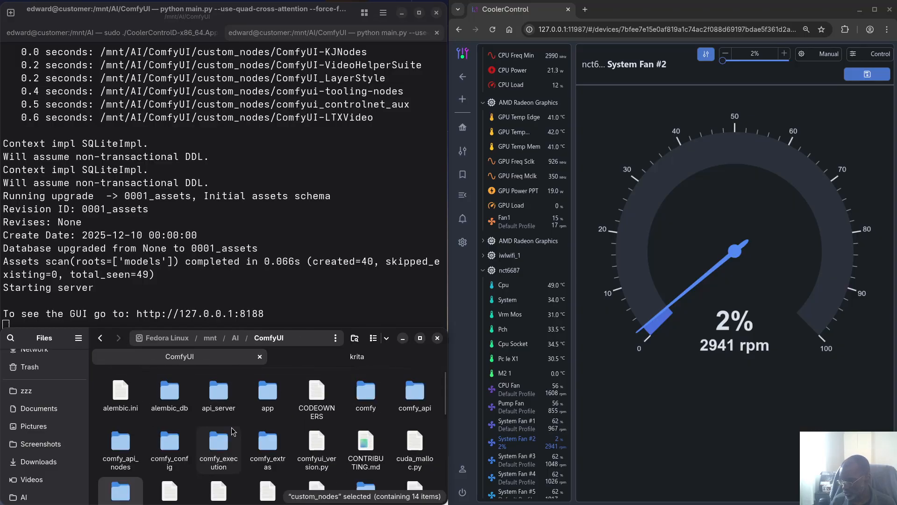
scroll(238, 427, "down", 2)
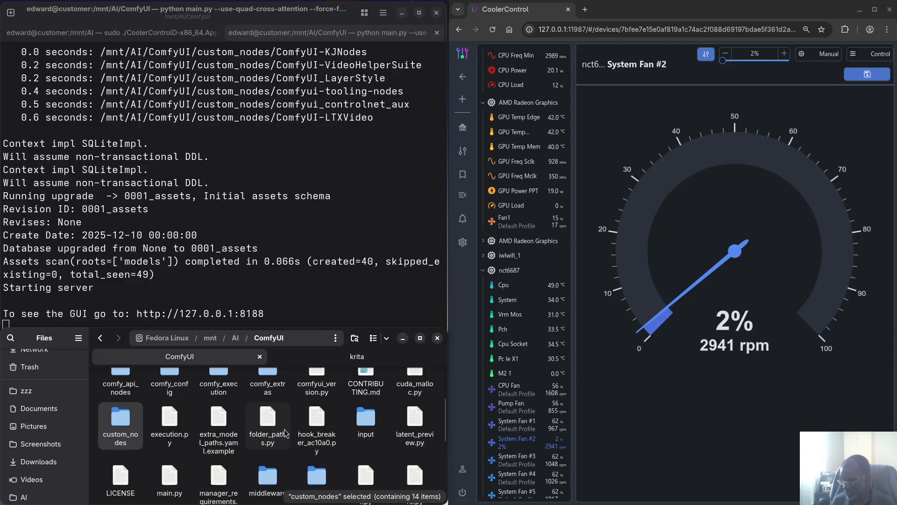
scroll(285, 443, "down", 3)
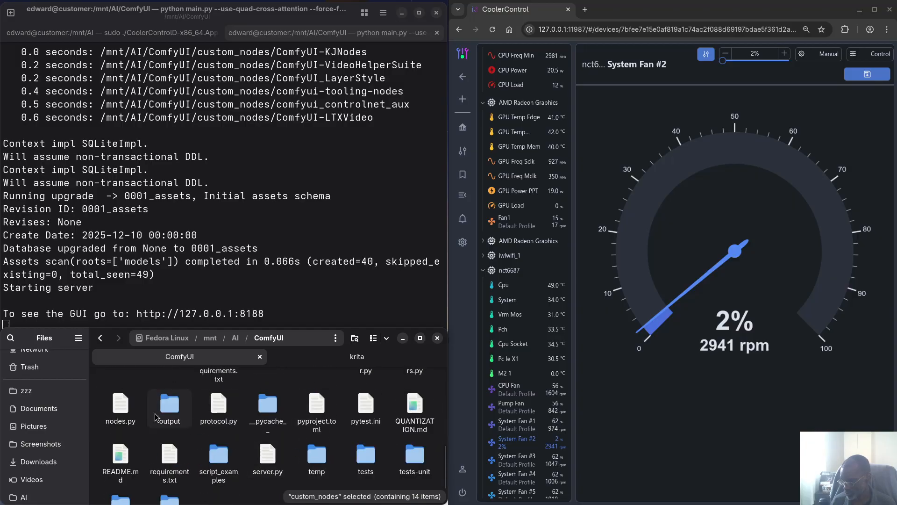
double_click(169, 404)
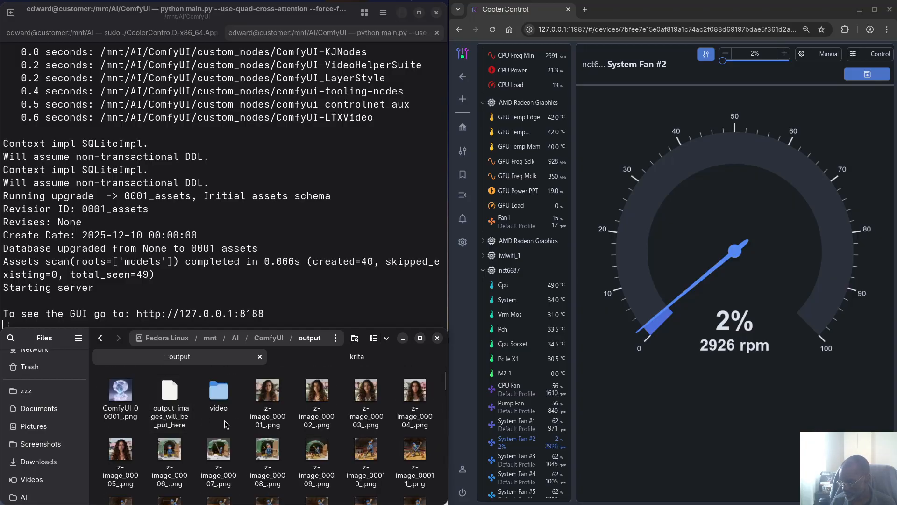
scroll(218, 422, "down", 5)
scroll(237, 428, "down", 8)
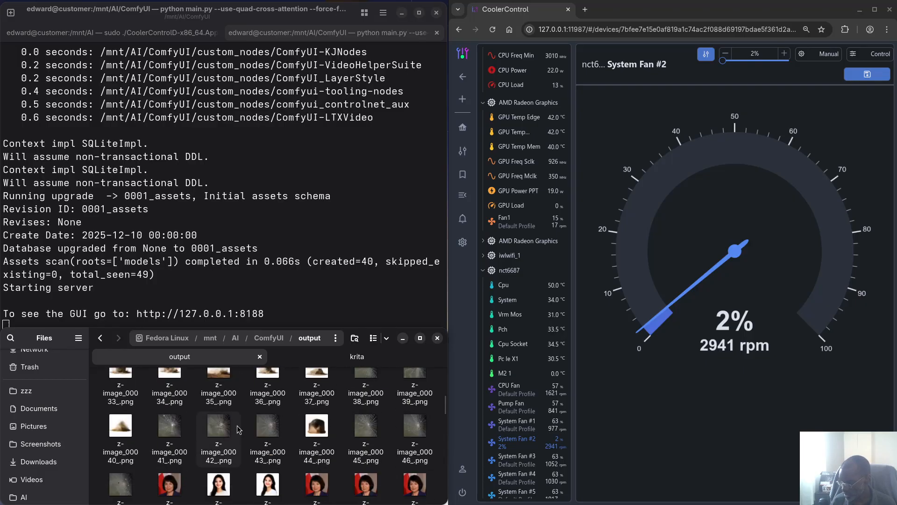
scroll(237, 425, "down", 7)
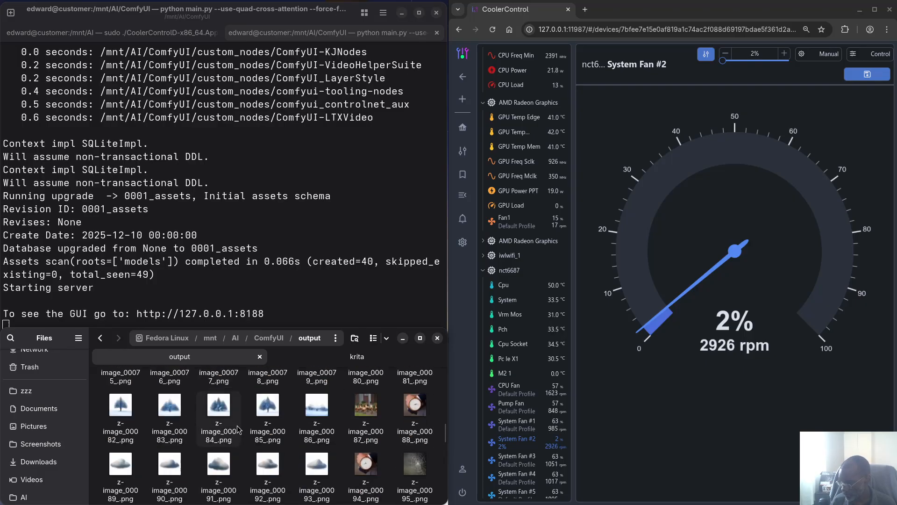
scroll(237, 425, "down", 12)
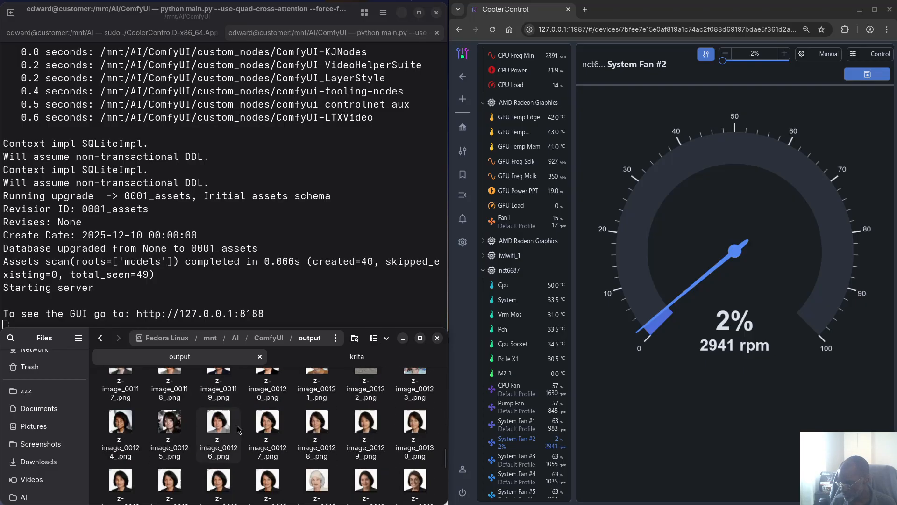
scroll(238, 428, "down", 2)
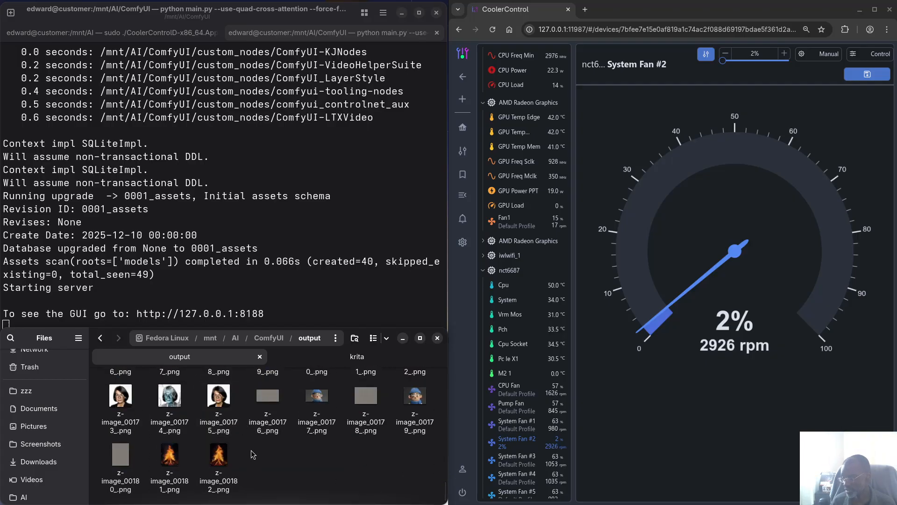
scroll(251, 452, "up", 2)
scroll(251, 450, "up", 5)
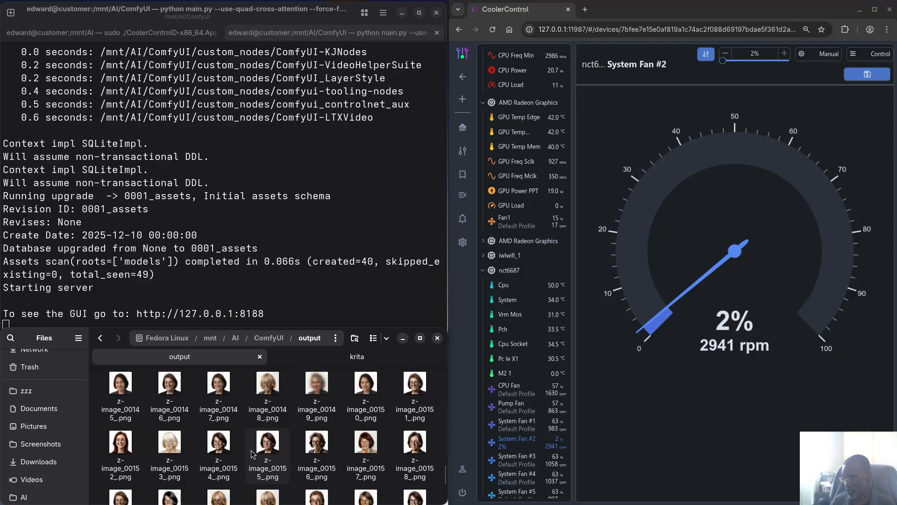
- Look back through the generated images in the output folder to the beginning of the list
scroll(251, 452, "up", 10)
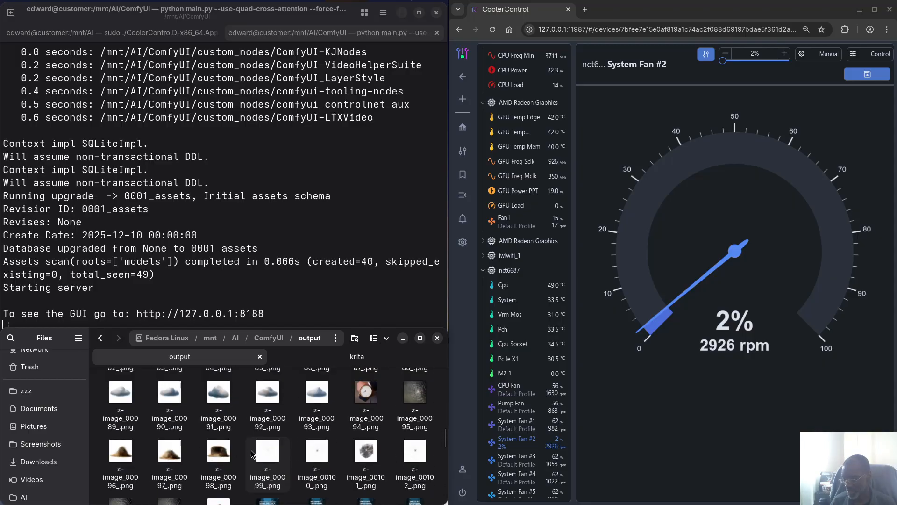
scroll(251, 452, "up", 9)
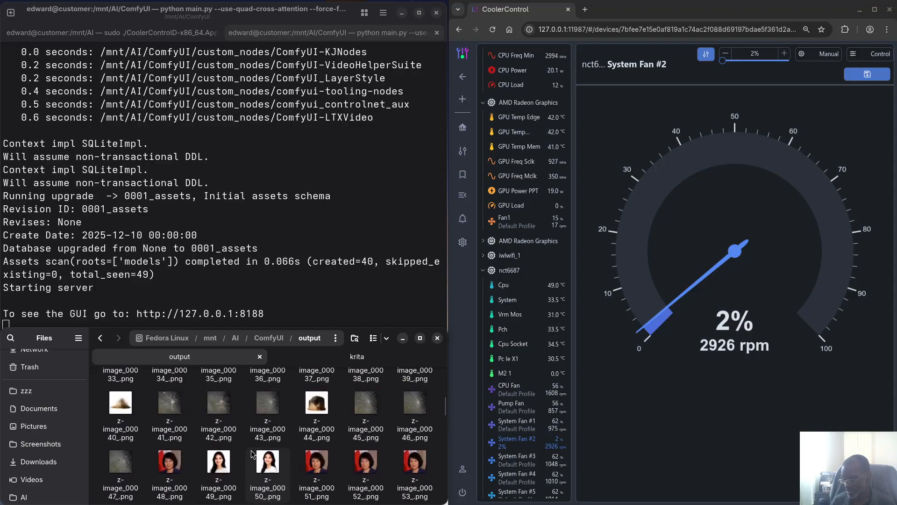
scroll(252, 454, "up", 3)
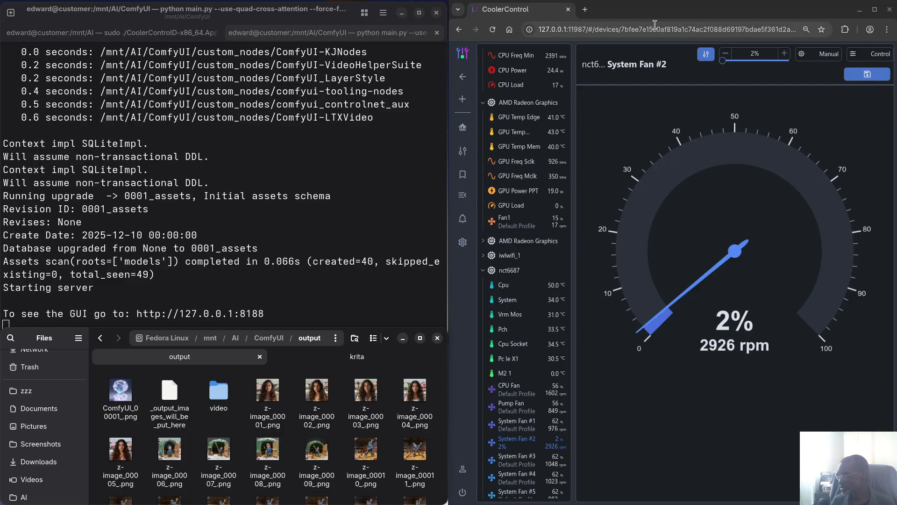
- Tile the CoolerControl browser window on the left half of the screen and open krita.org in a new tab
left_click_drag(650, 15, 1, 112)
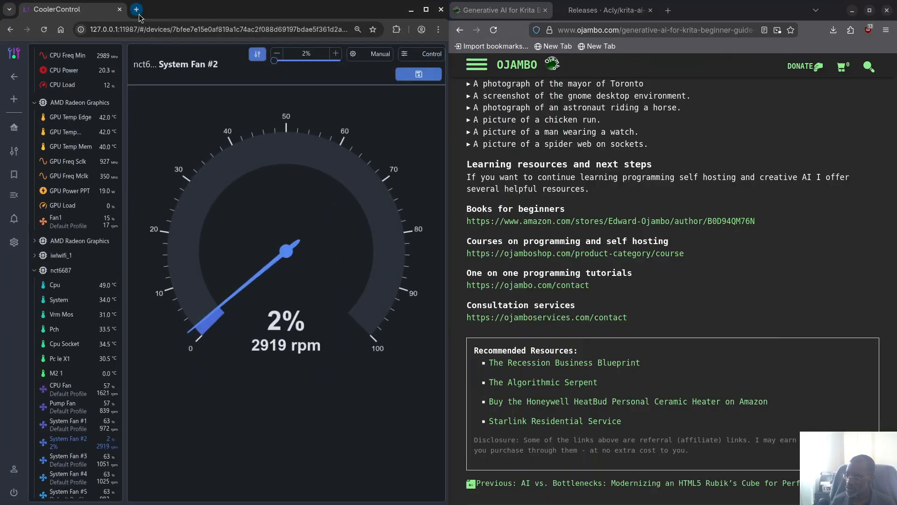
left_click(137, 10)
type("krit")
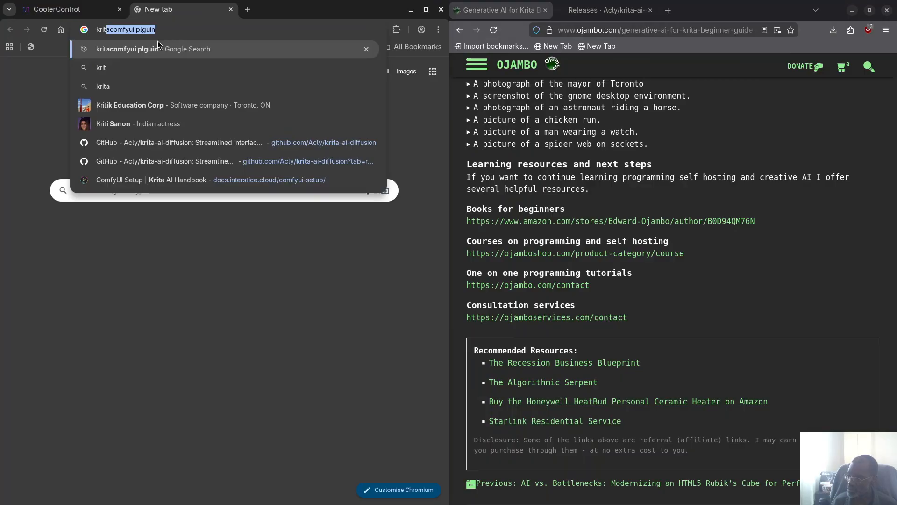
type("a.org")
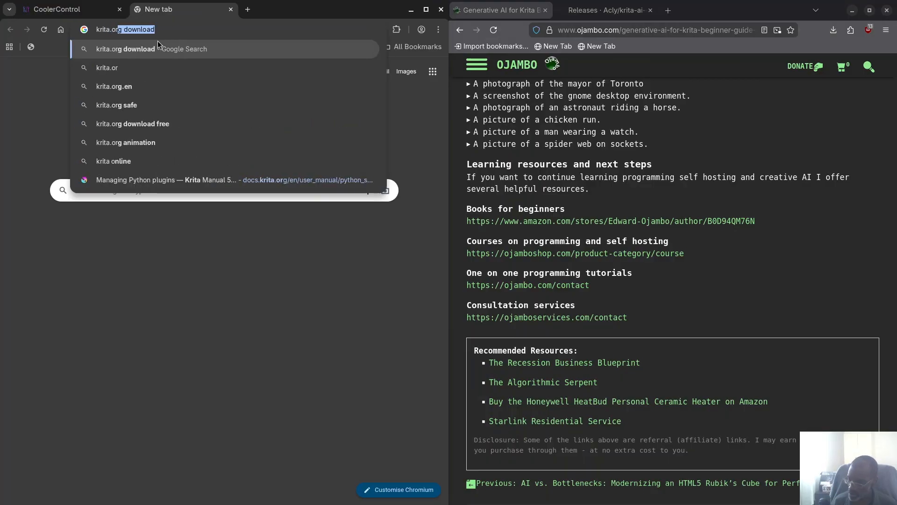
key("Return")
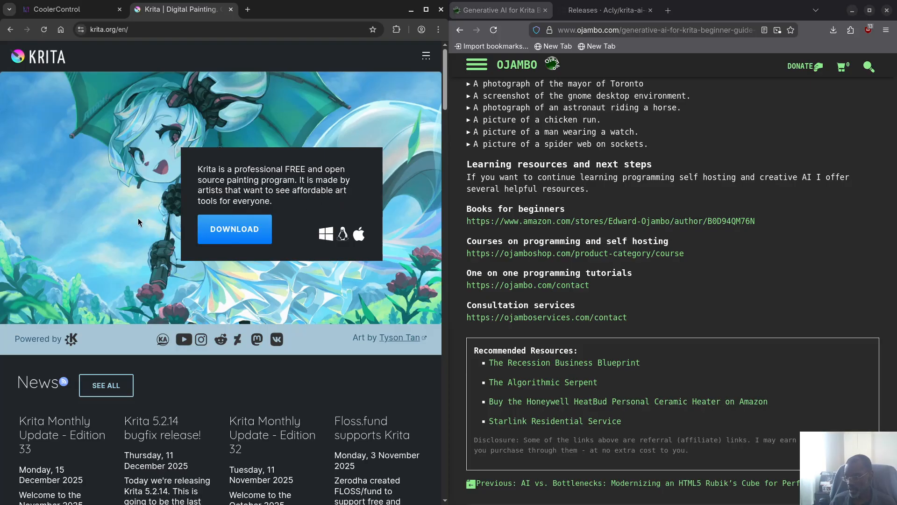
- Glance over the news on the Krita homepage and open its download page
scroll(138, 222, "down", 3)
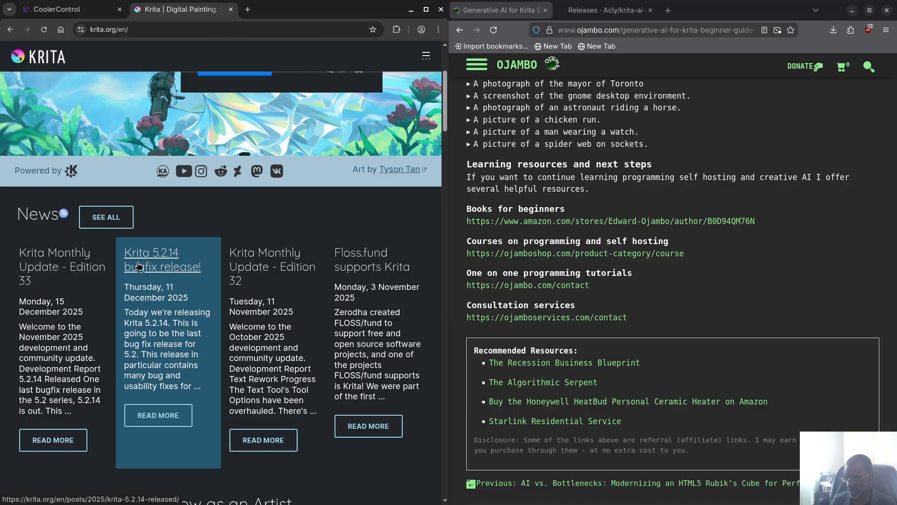
scroll(148, 281, "up", 4)
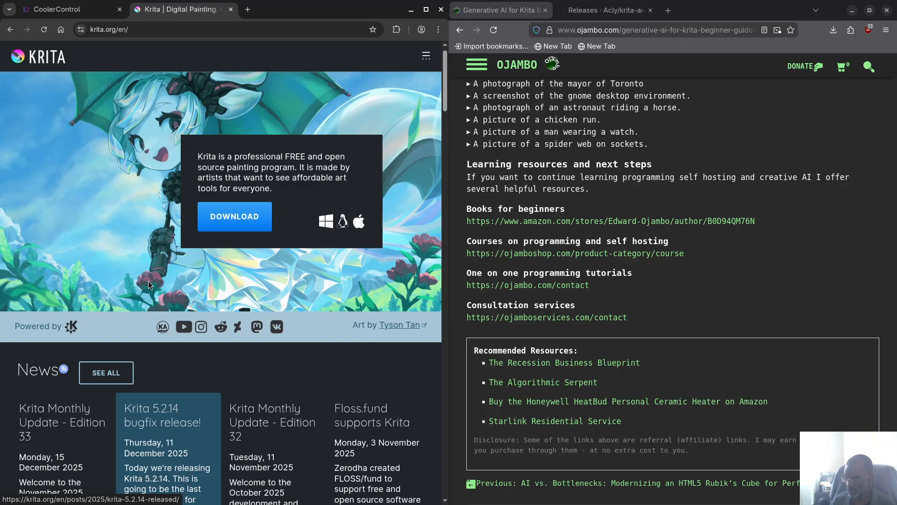
left_click(224, 234)
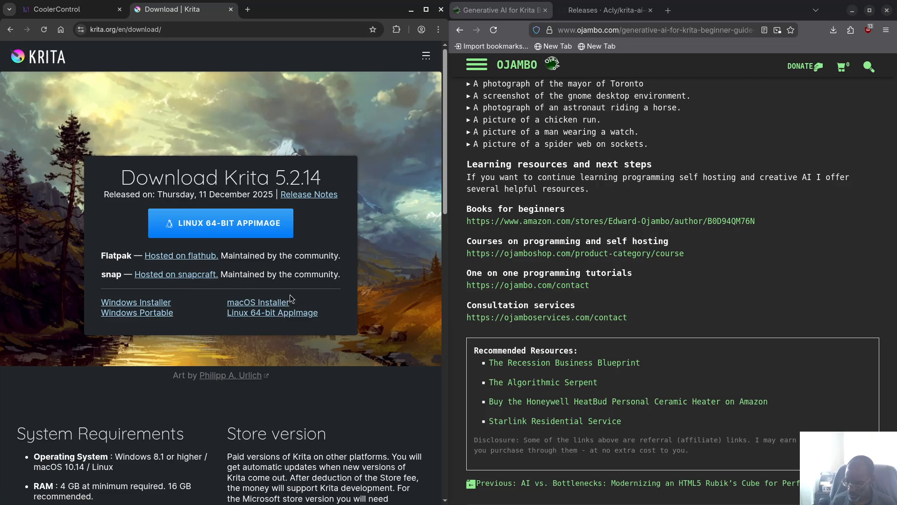
- Review the Krita 5.2.14 download options, system requirements, store versions and nightly builds on the download page
scroll(205, 374, "down", 4)
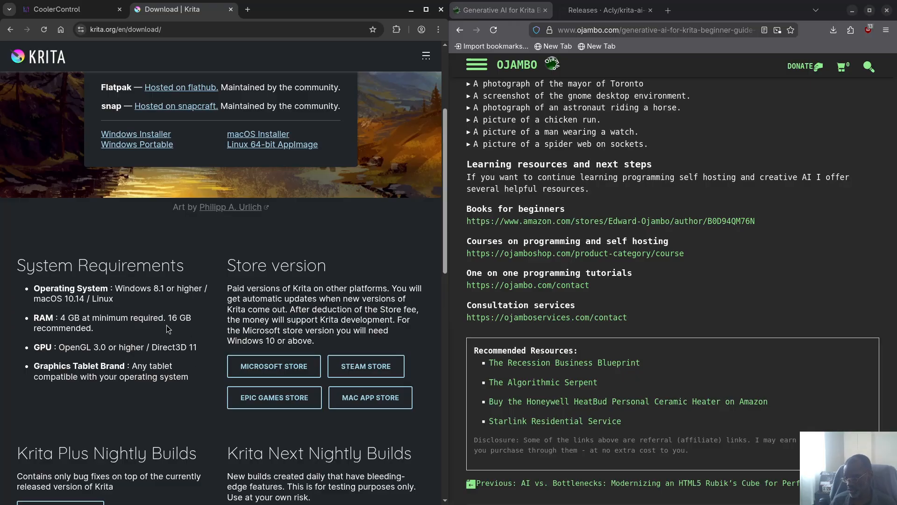
scroll(168, 329, "down", 5)
scroll(168, 330, "up", 5)
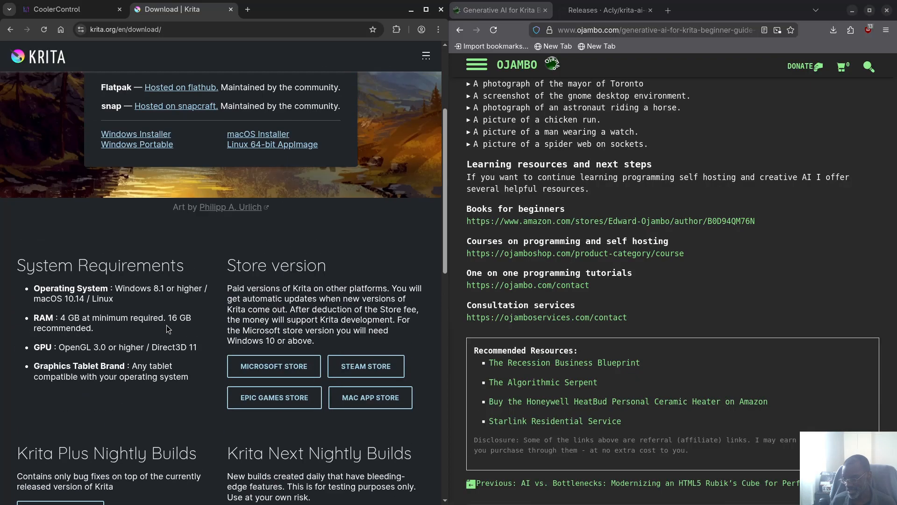
scroll(160, 317, "up", 3)
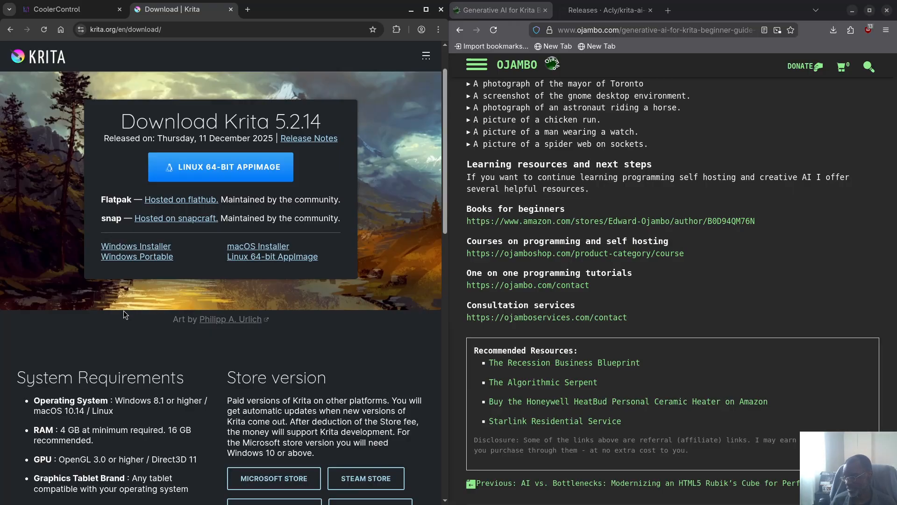
scroll(127, 302, "down", 1)
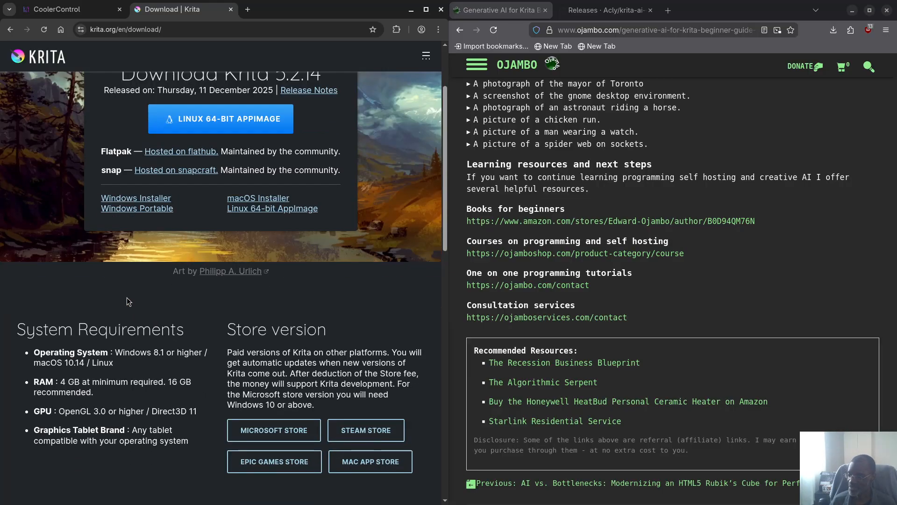
scroll(129, 301, "up", 2)
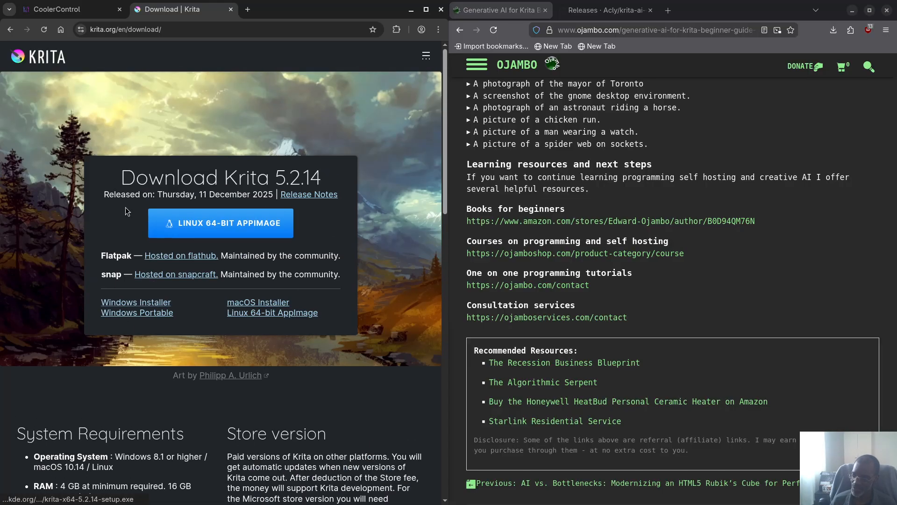
- Search the web for "comfyui" in a new browser tab
left_click(246, 10)
type("comfu")
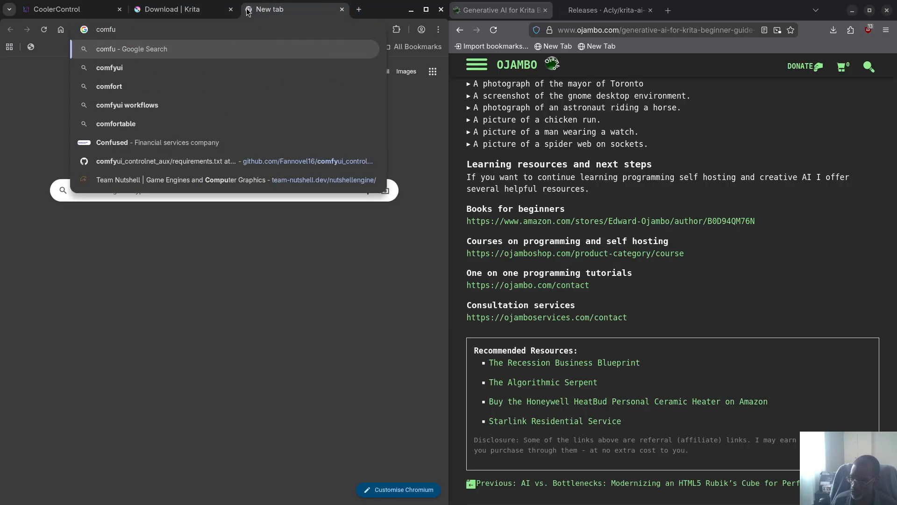
type("i")
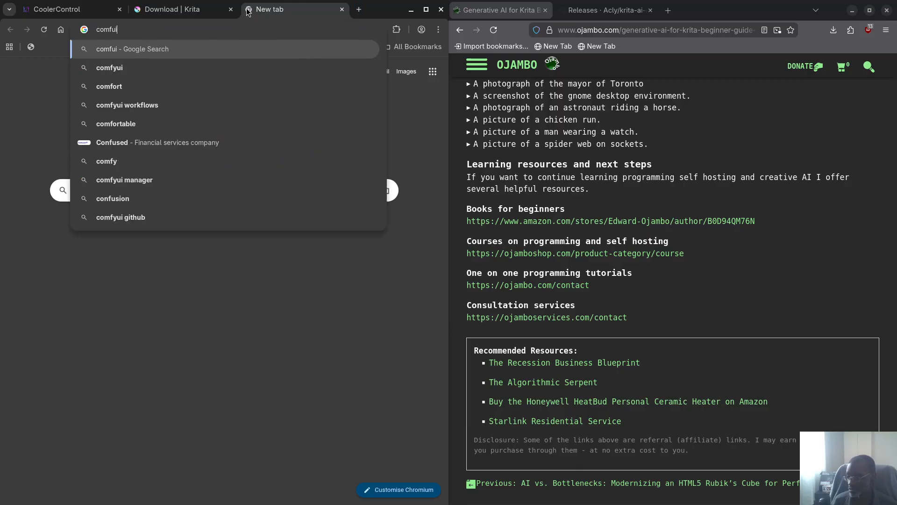
key("BackSpace")
key("BackSpace")
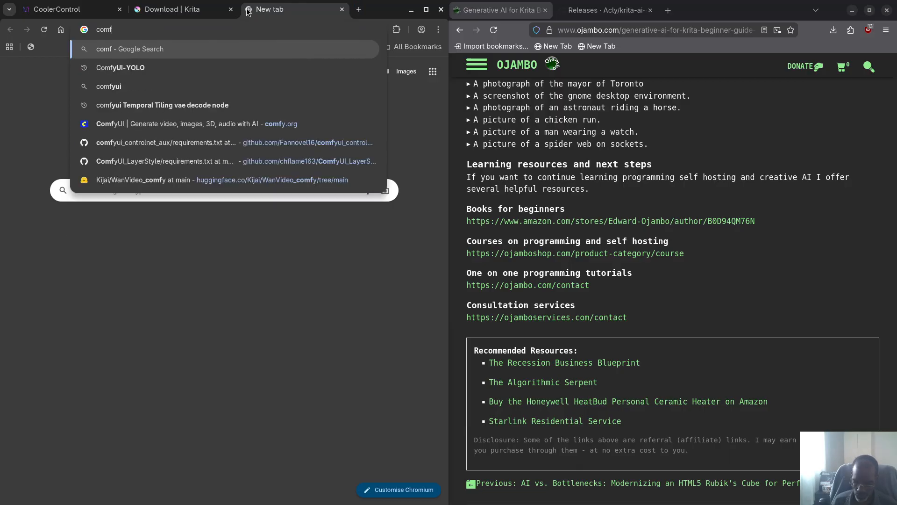
type("yui")
key("Return")
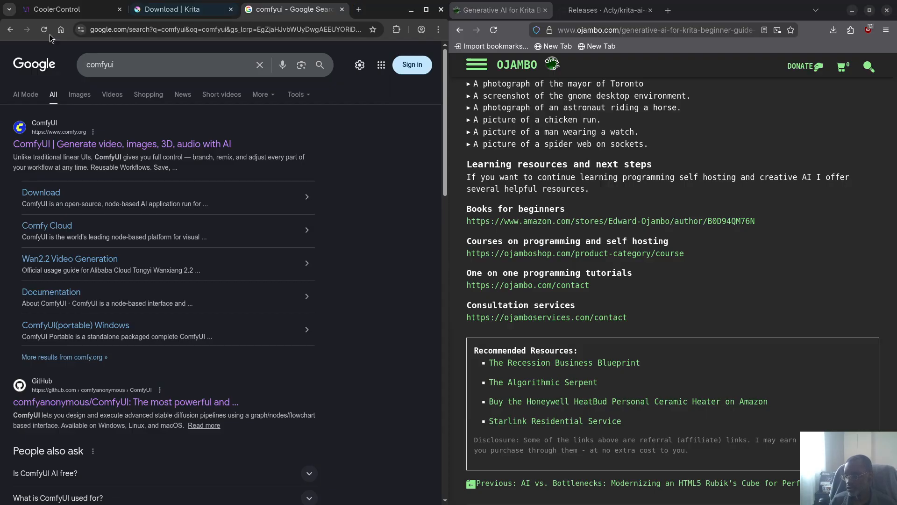
- Open the official ComfyUI website and follow its download page to the GitHub installation repository
left_click(88, 150)
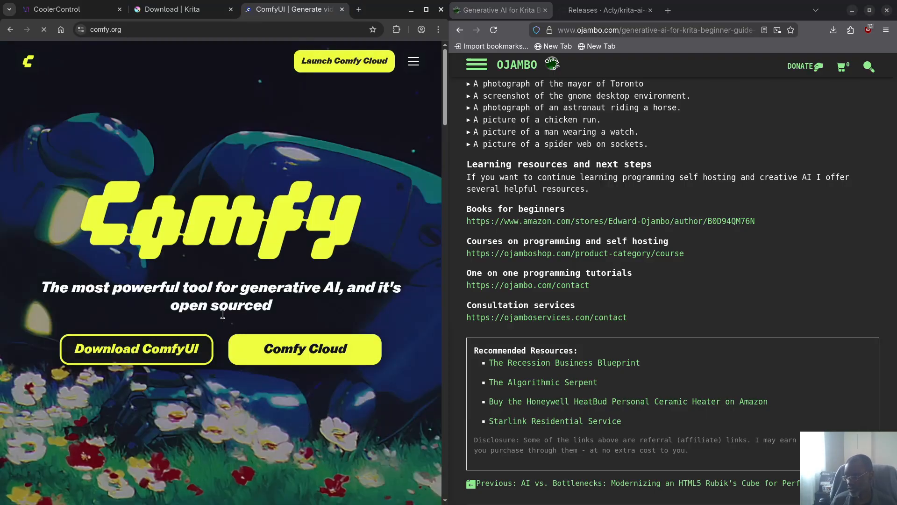
left_click(129, 350)
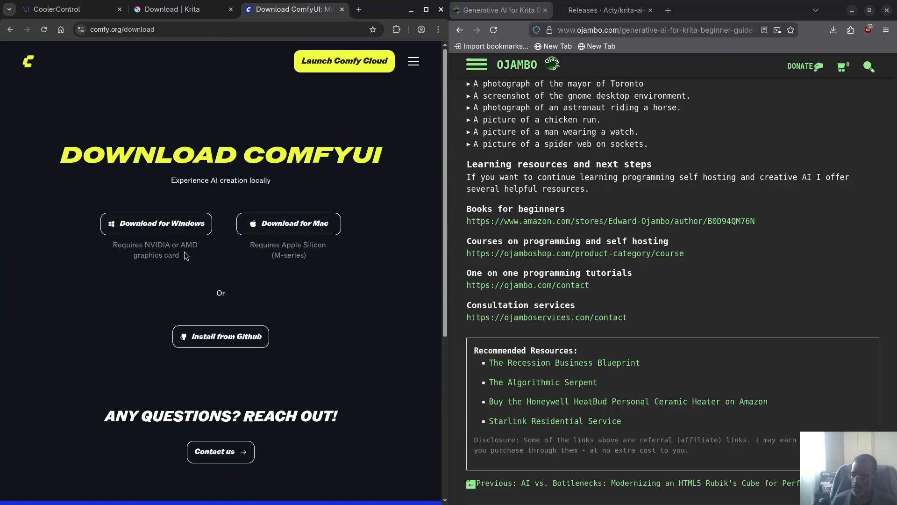
left_click(218, 336)
- Examine the ComfyUI repository's files and README sections on getting started, supported models, features and keyboard shortcuts
scroll(161, 252, "down", 3)
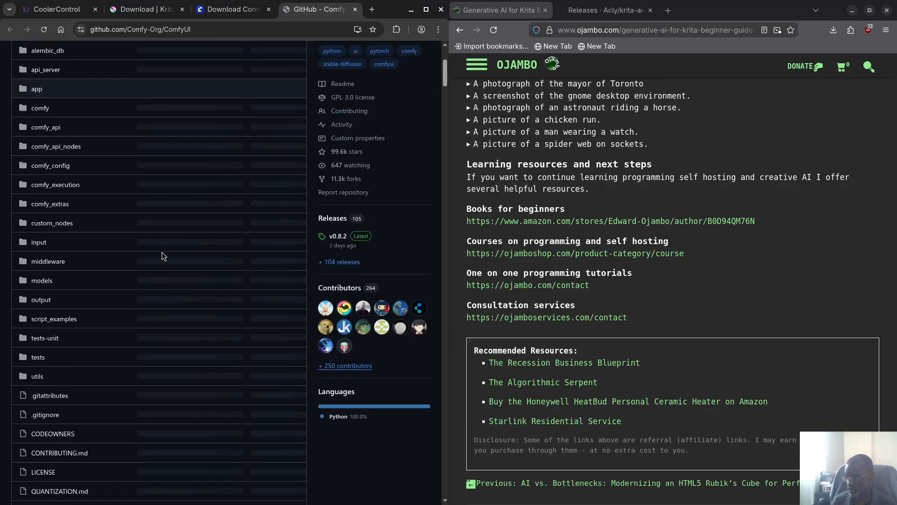
scroll(162, 253, "down", 15)
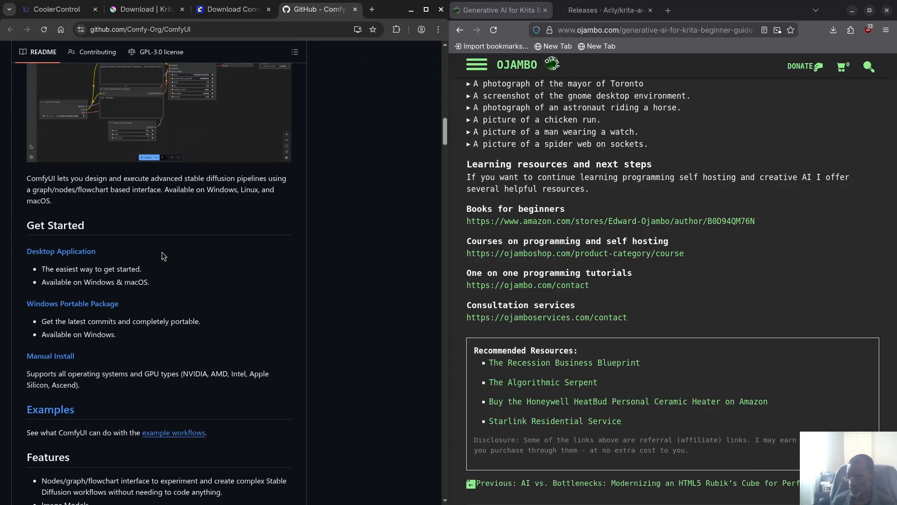
scroll(163, 257, "down", 15)
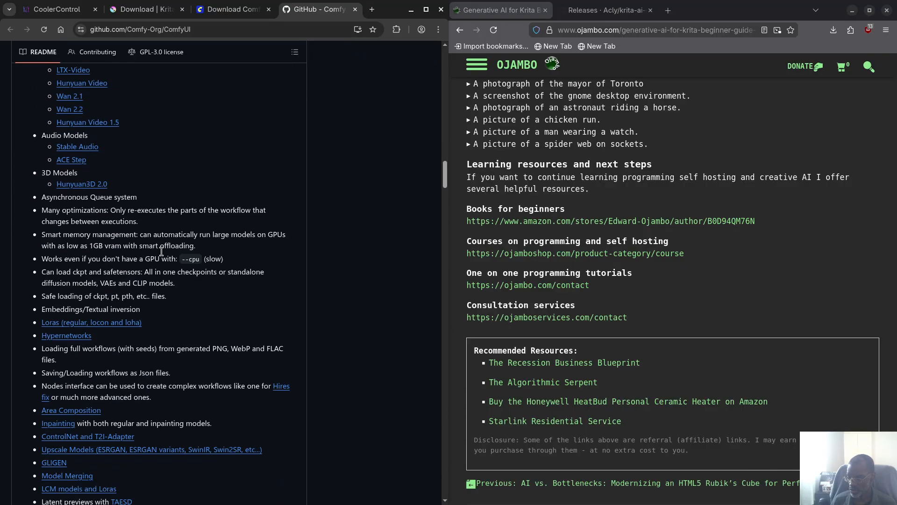
scroll(162, 252, "up", 20)
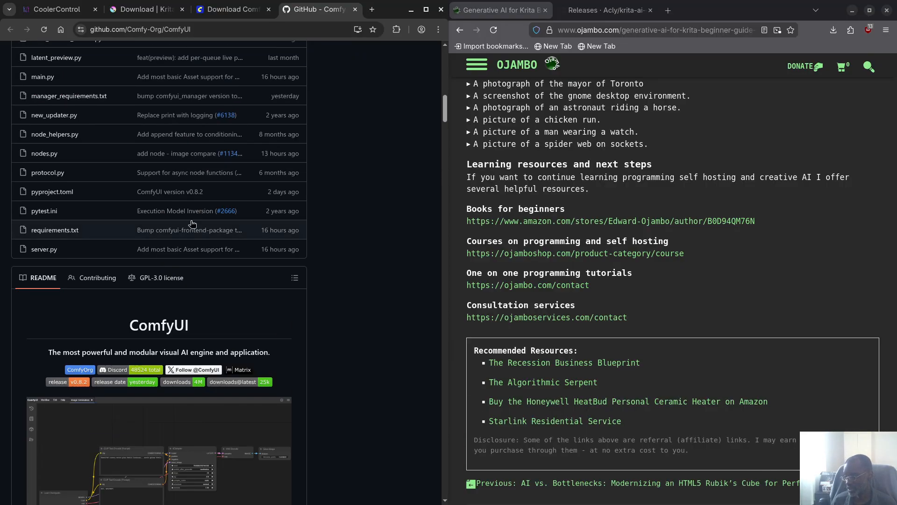
scroll(168, 238, "down", 20)
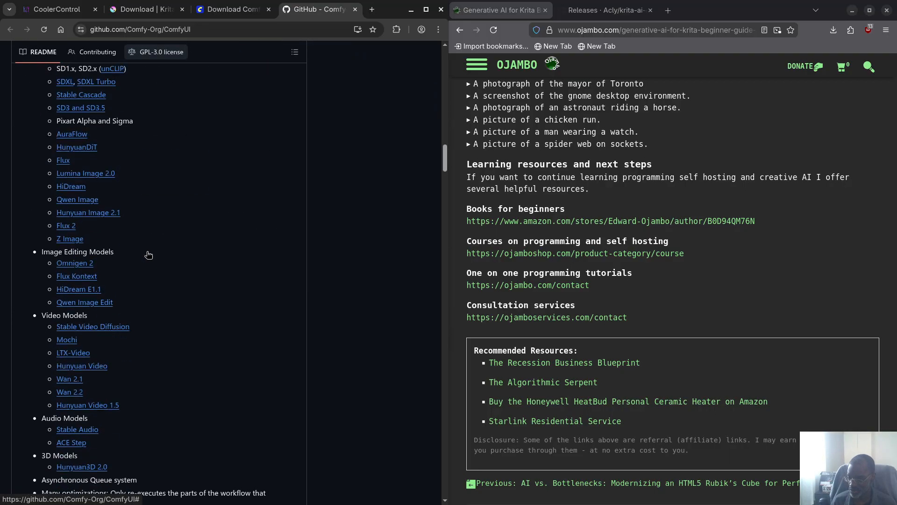
scroll(148, 255, "down", 10)
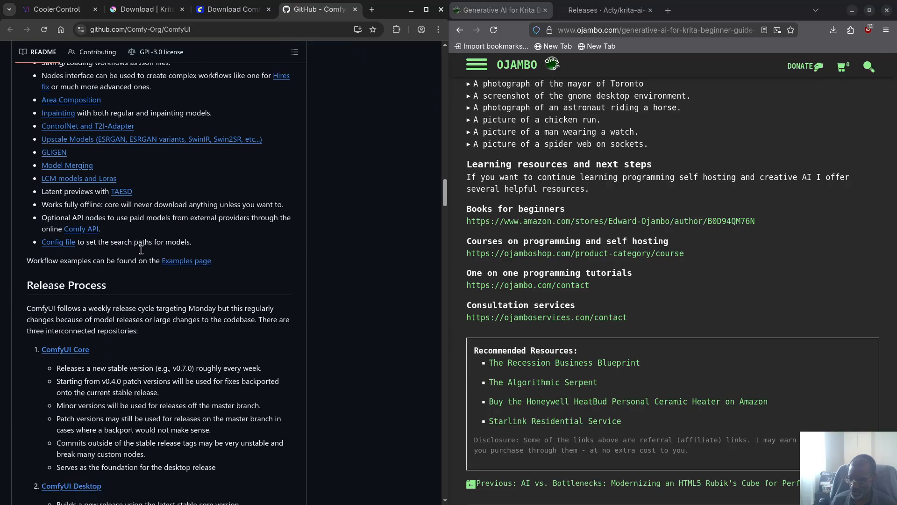
scroll(141, 249, "down", 12)
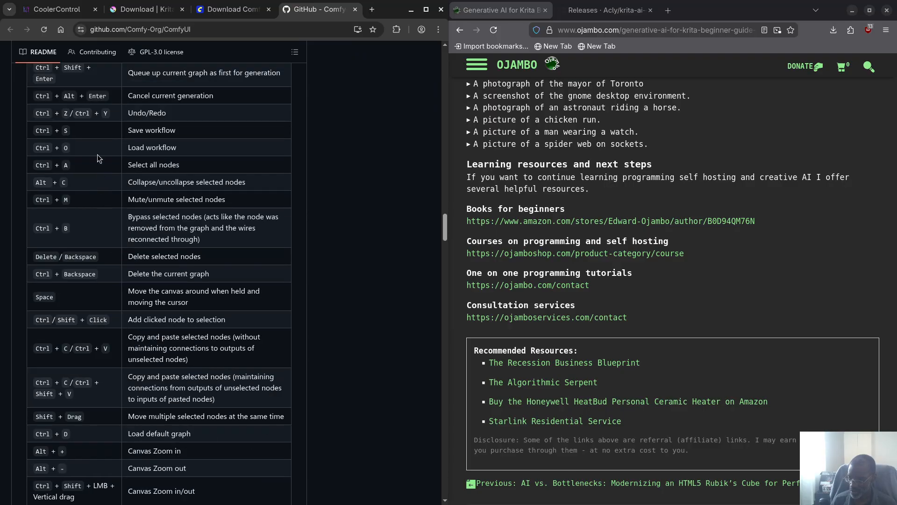
- Examine the README's installation instructions for Windows portable, comfy-cli and manual install, including the PyTorch commands for AMD, Intel and NVIDIA GPUs
scroll(70, 337, "down", 13)
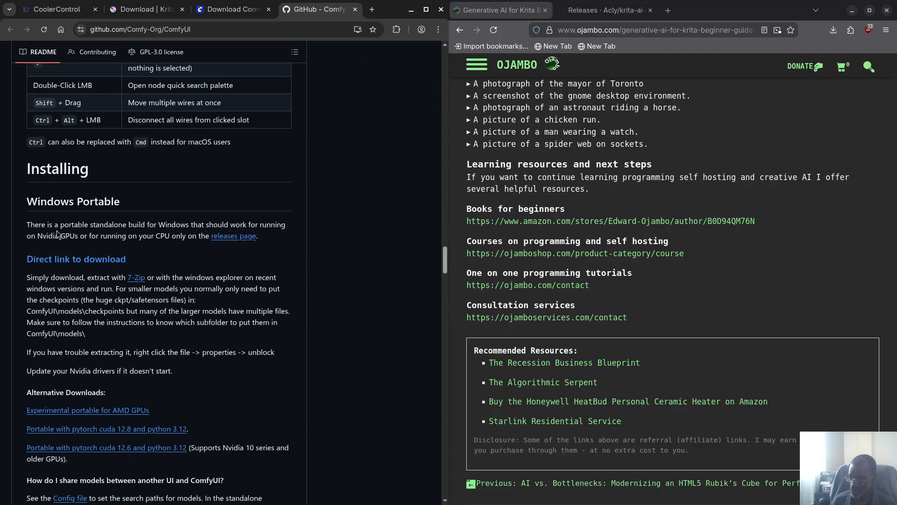
scroll(96, 321, "down", 3)
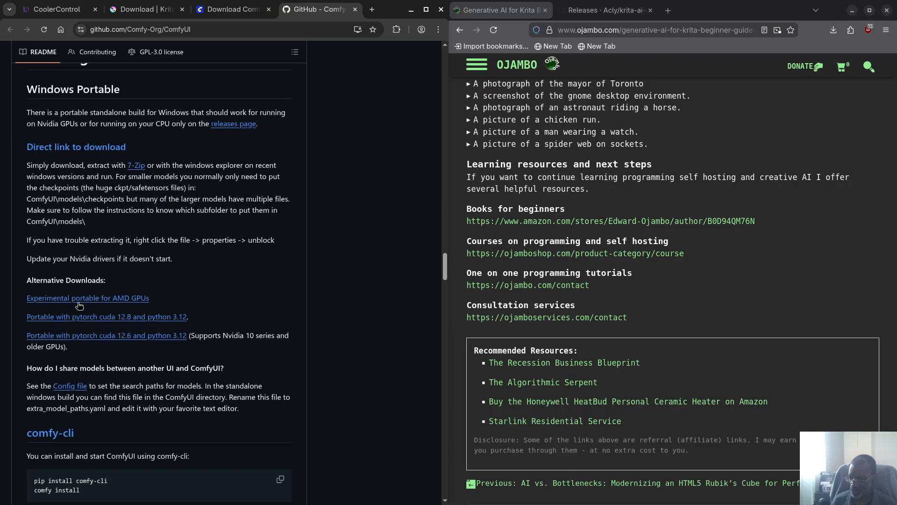
scroll(80, 306, "down", 3)
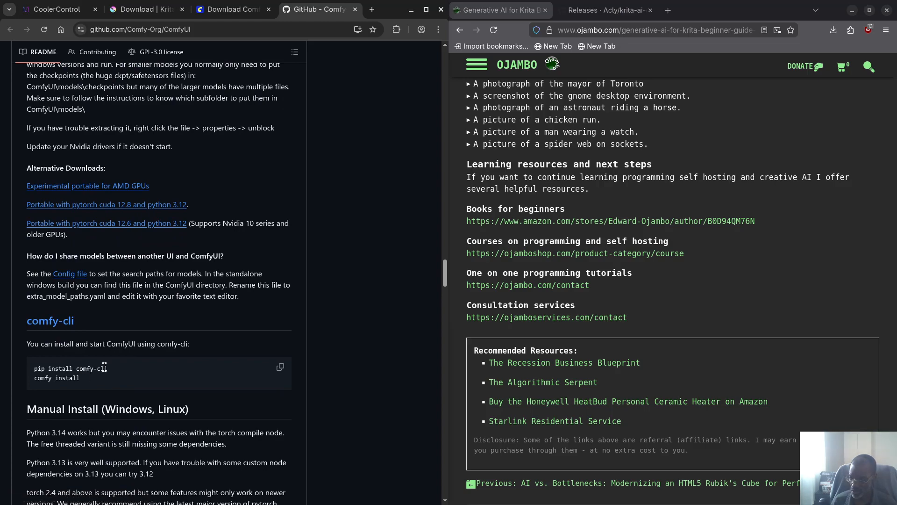
scroll(94, 327, "down", 3)
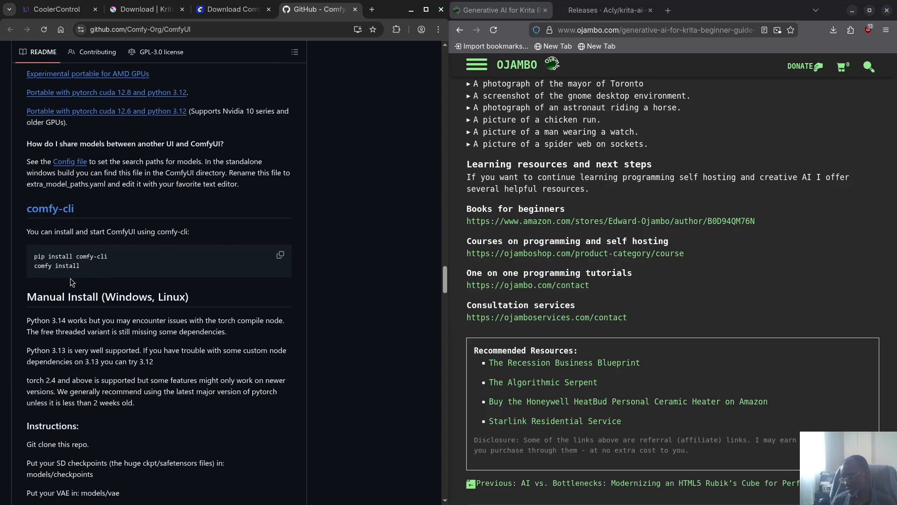
scroll(71, 283, "down", 3)
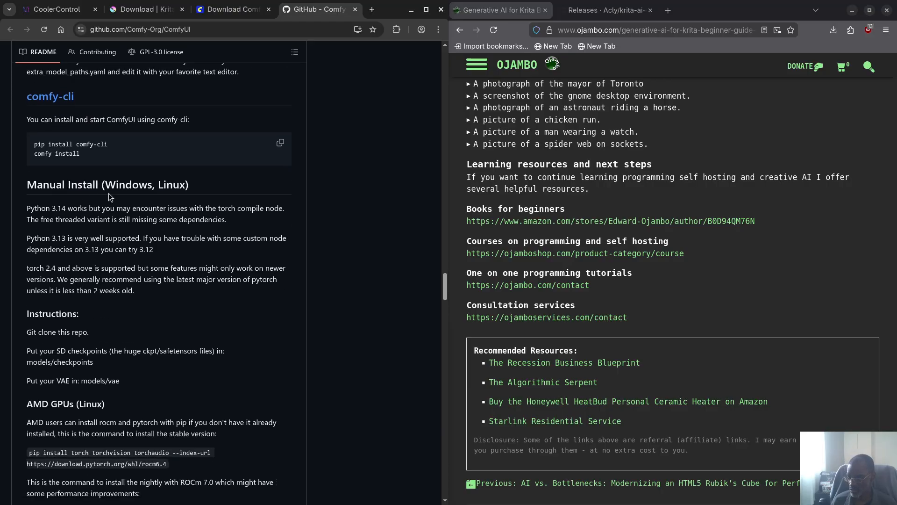
scroll(111, 247, "down", 6)
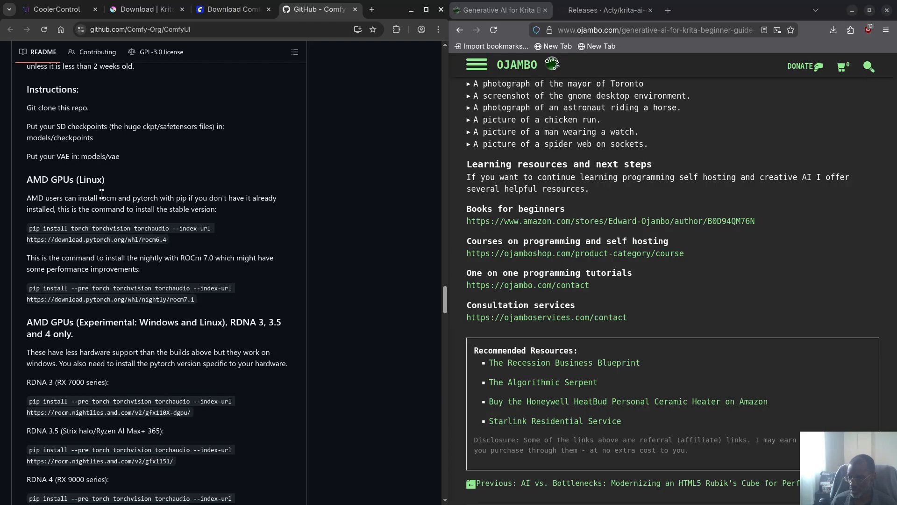
scroll(87, 346, "down", 12)
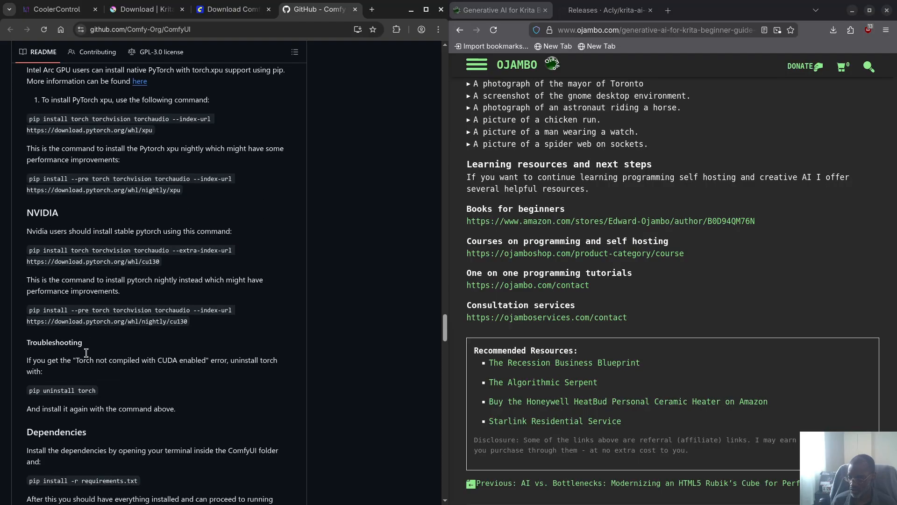
- Examine the README's PyTorch troubleshooting, dependency installation and Apple Mac silicon sections, and review the AMD GPU commands again
scroll(69, 232, "down", 10)
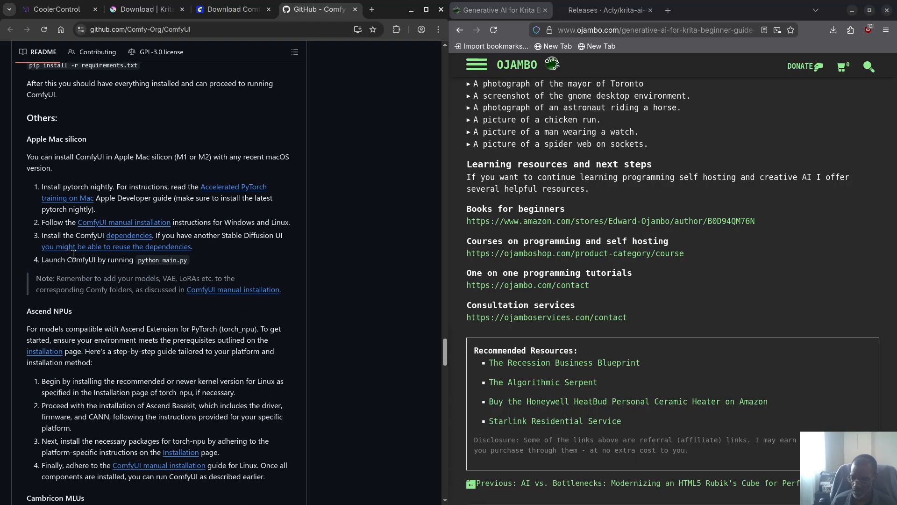
scroll(74, 254, "up", 9)
scroll(73, 254, "up", 15)
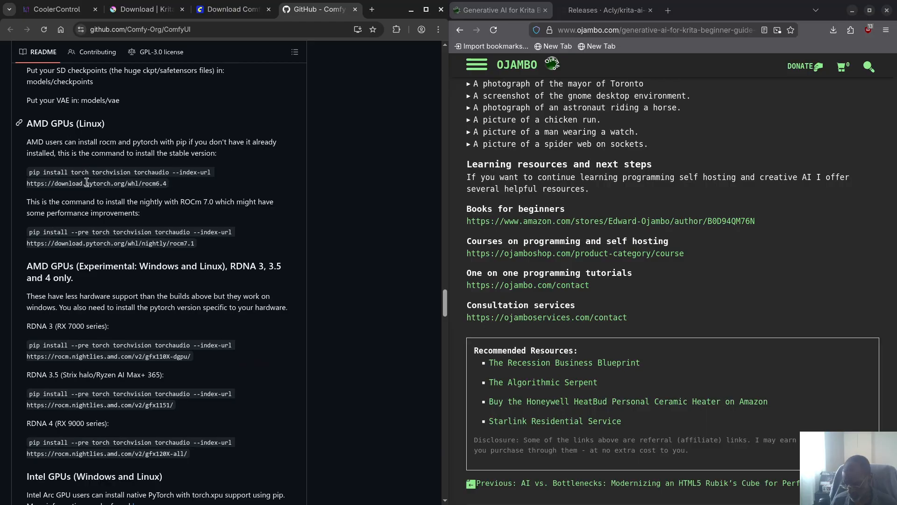
scroll(89, 265, "down", 5)
scroll(90, 265, "down", 8)
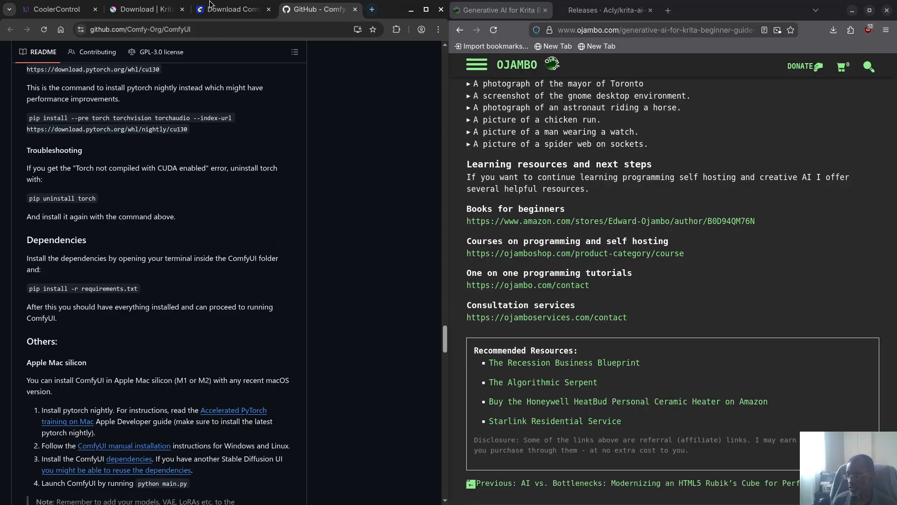
- Tile the browser window on the other half of the screen and bring up the CoolerControl page
key("super+Right")
key("super+Right")
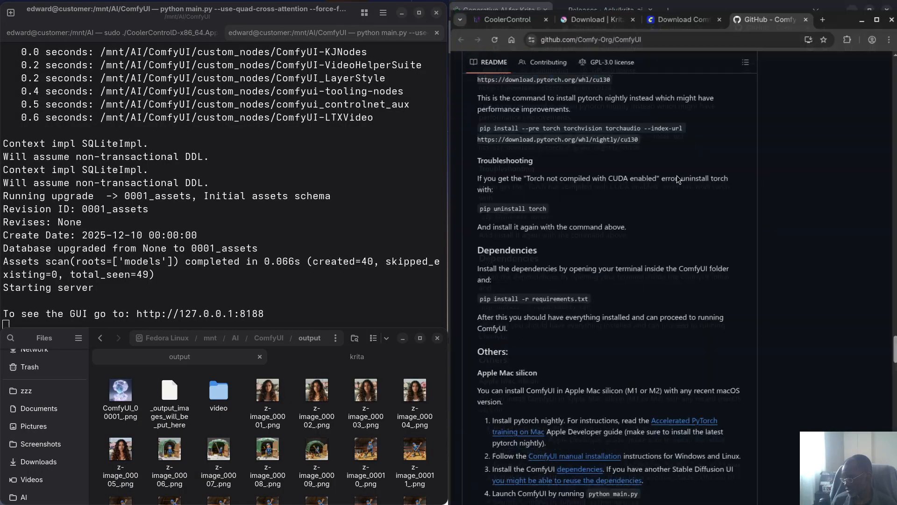
left_click(504, 10)
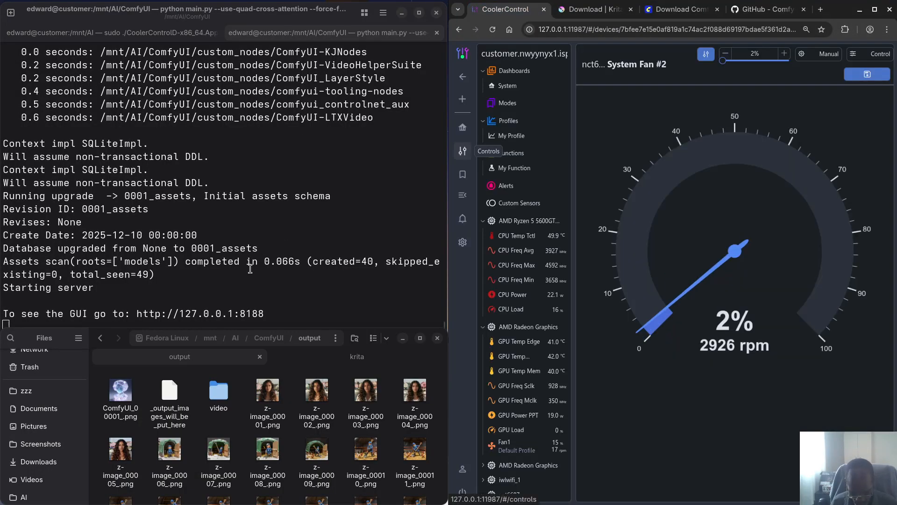
- Launch the Software store tiled beside the browser, search it for "krita" and open Krita's page
key("super")
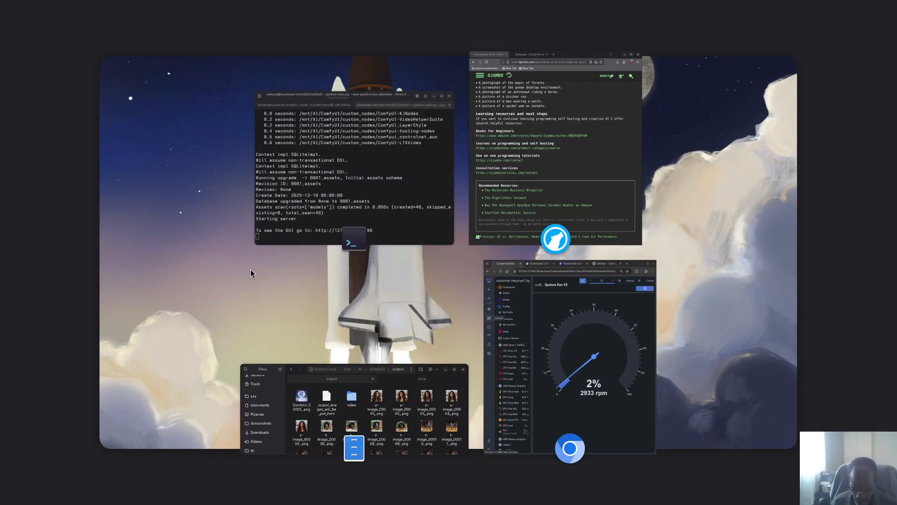
key("Return")
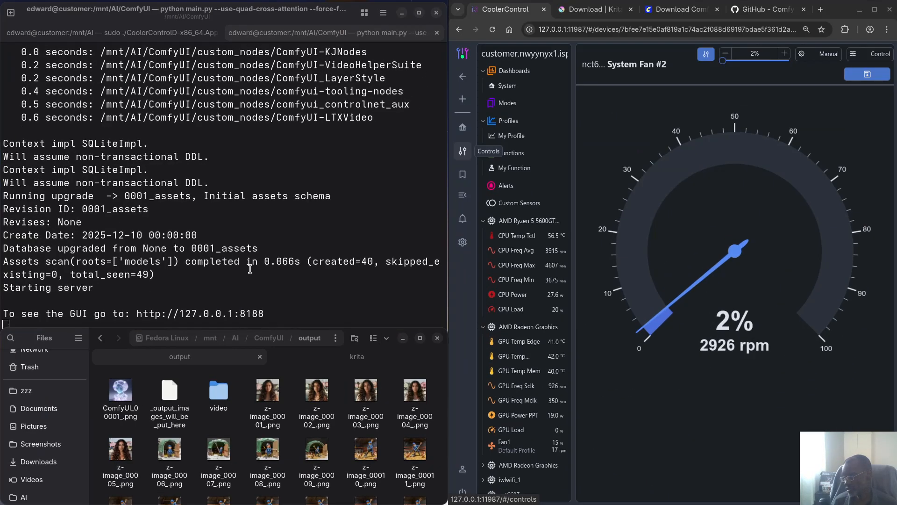
key("super+Left")
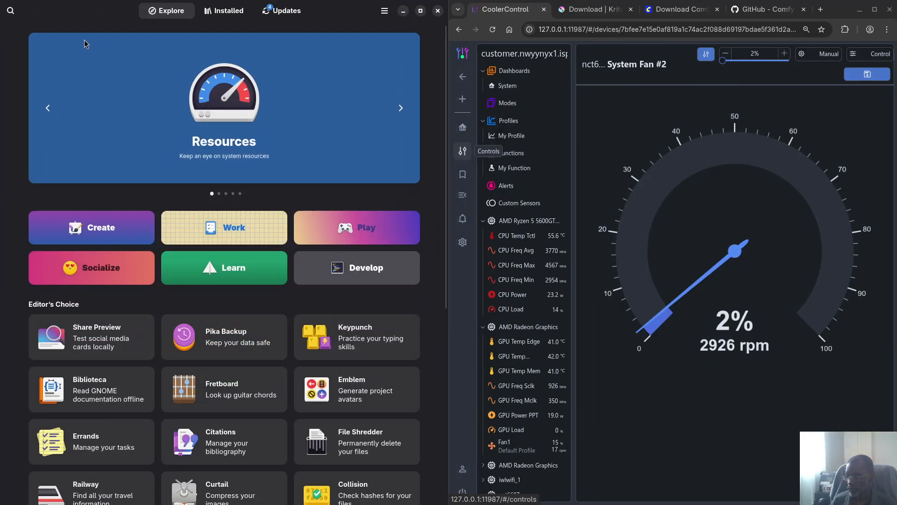
left_click(12, 13)
type("krita")
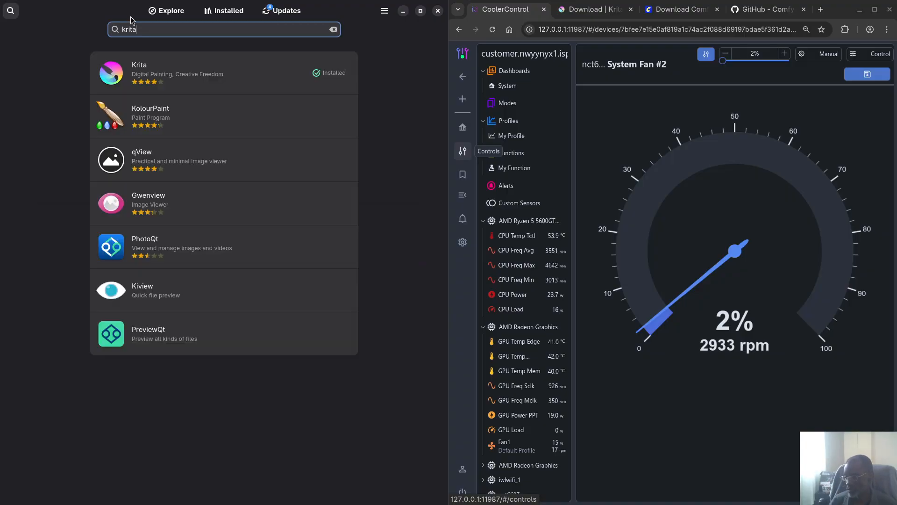
left_click(147, 73)
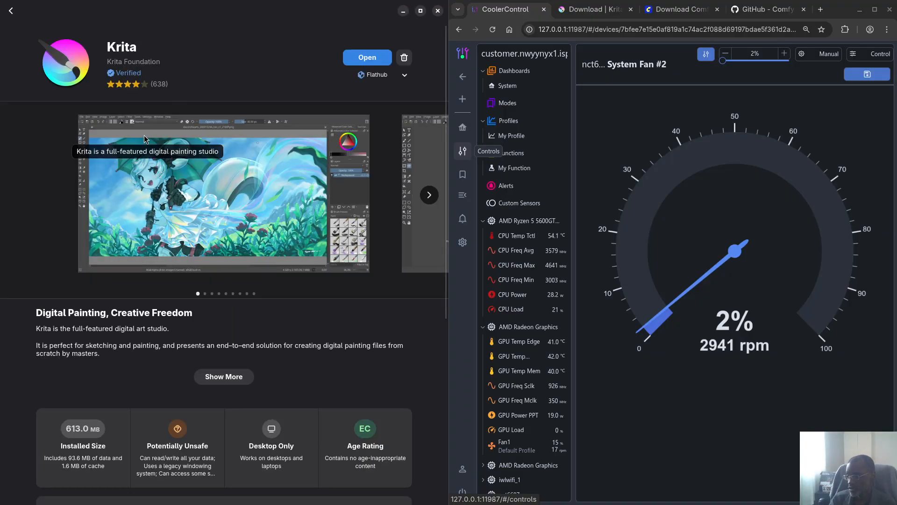
- Examine the package sources offered for Krita and the Flathub build's size and version details
left_click(399, 76)
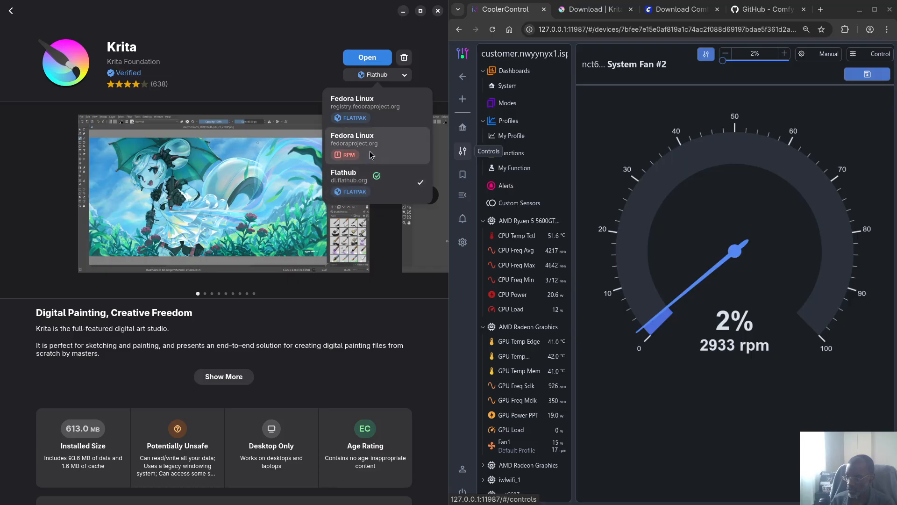
left_click(242, 86)
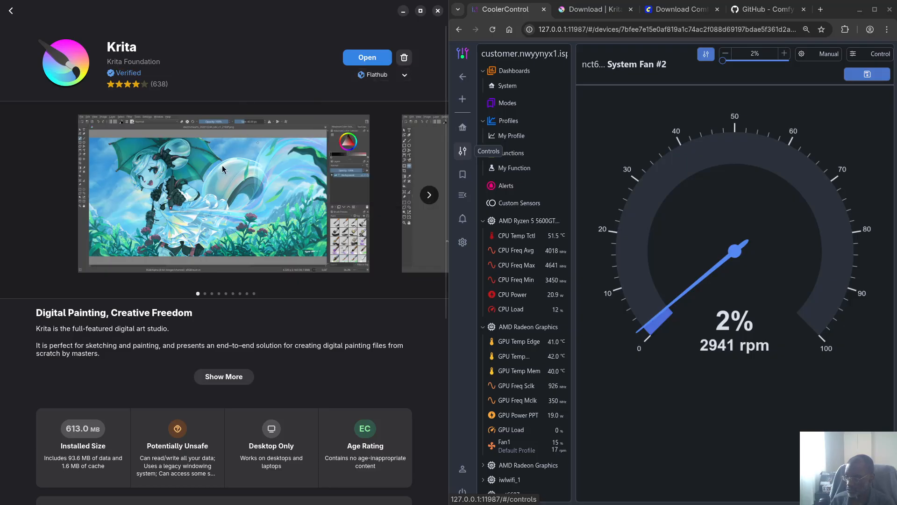
scroll(168, 343, "down", 5)
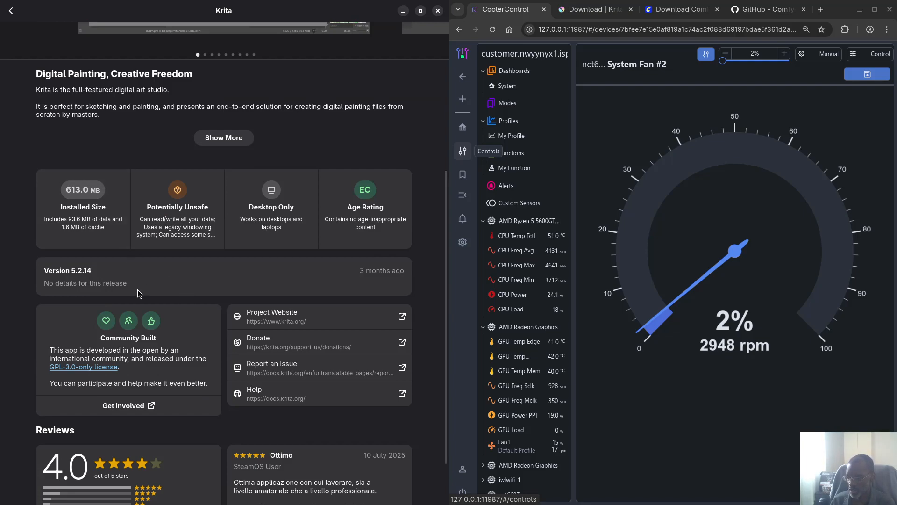
scroll(138, 290, "up", 5)
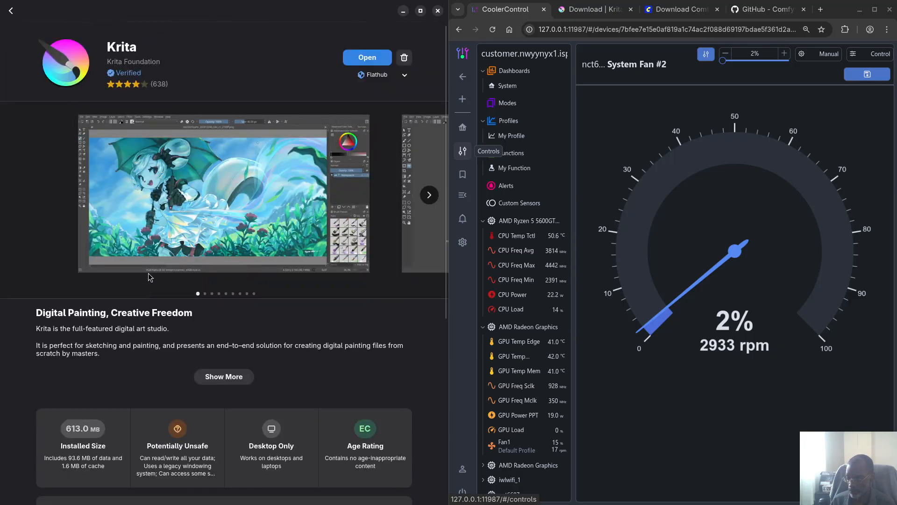
scroll(124, 441, "down", 4)
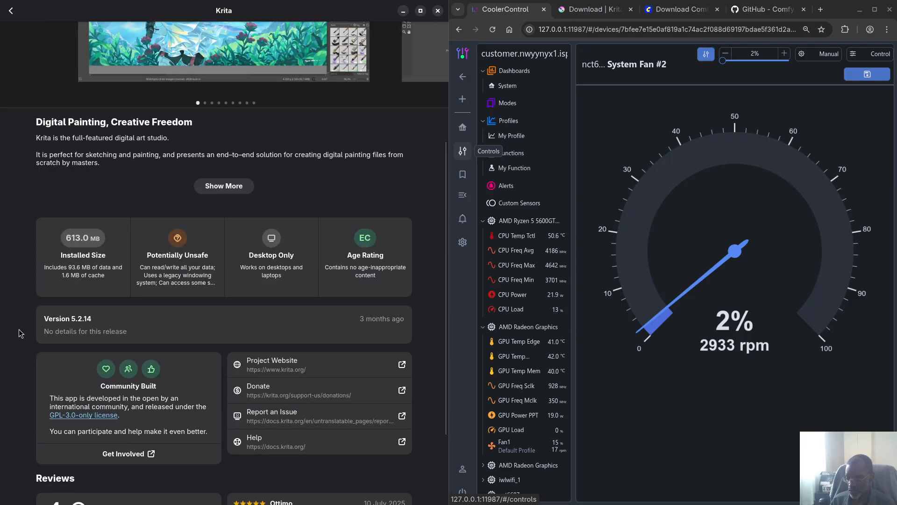
scroll(88, 332, "up", 4)
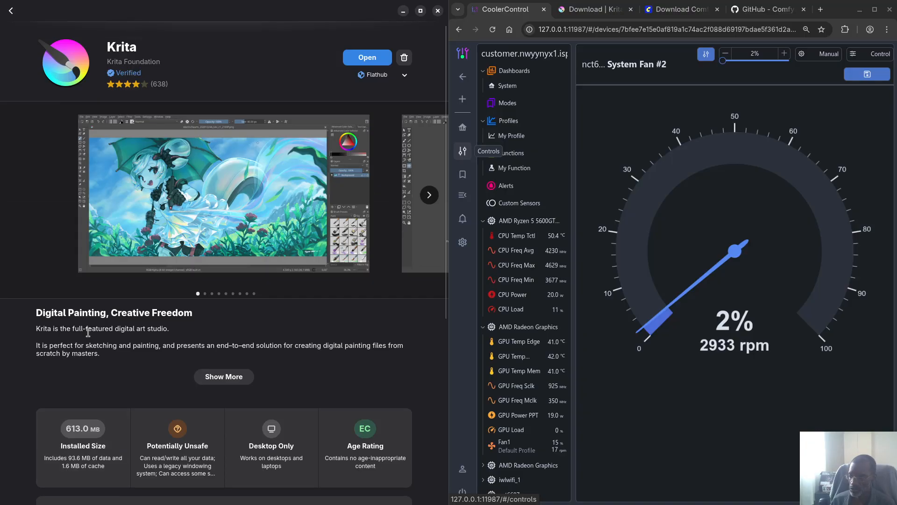
- Switch Krita's package source to the Fedora Linux RPM and examine its download size and version
left_click(397, 74)
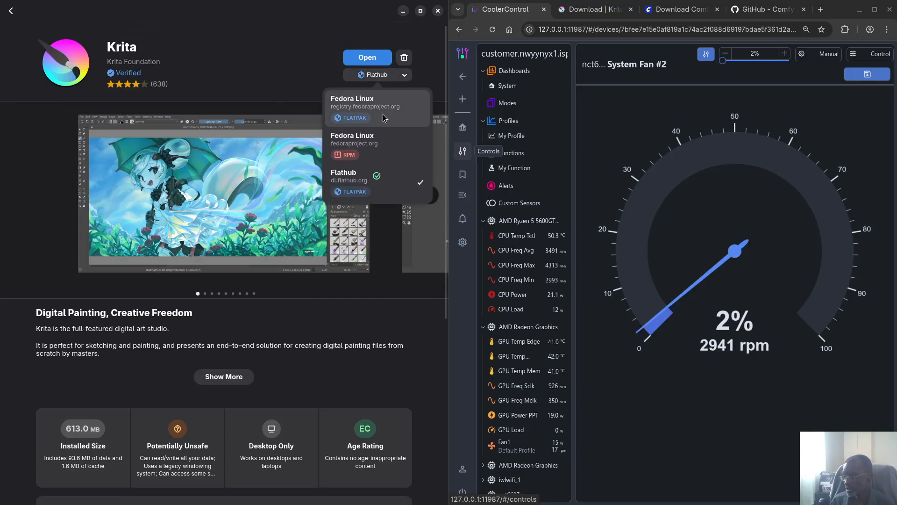
left_click(372, 146)
scroll(189, 279, "down", 4)
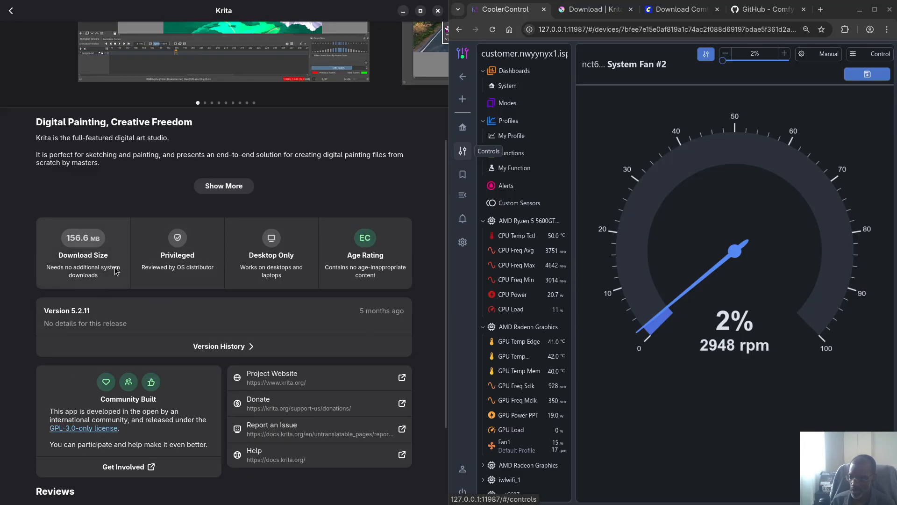
scroll(116, 270, "up", 4)
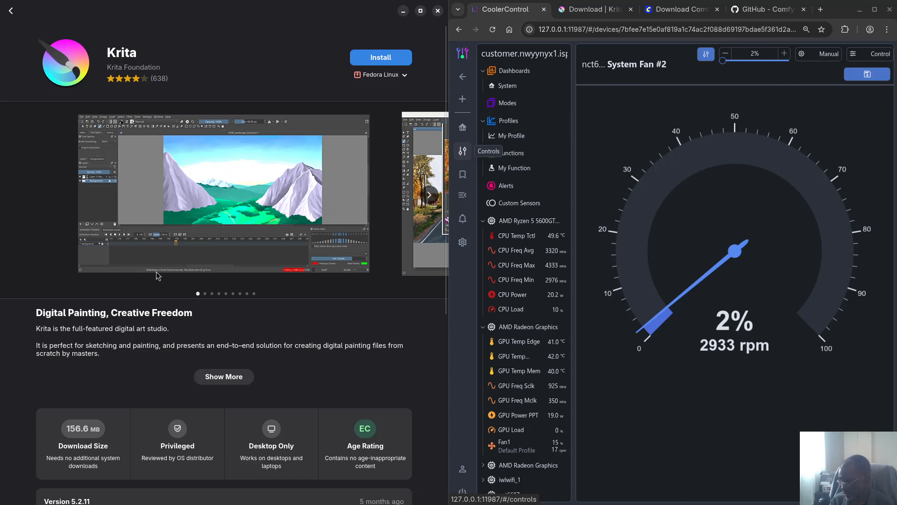
- Switch Krita's package source to the Fedora Linux Flatpak and examine its download size and version
left_click(379, 76)
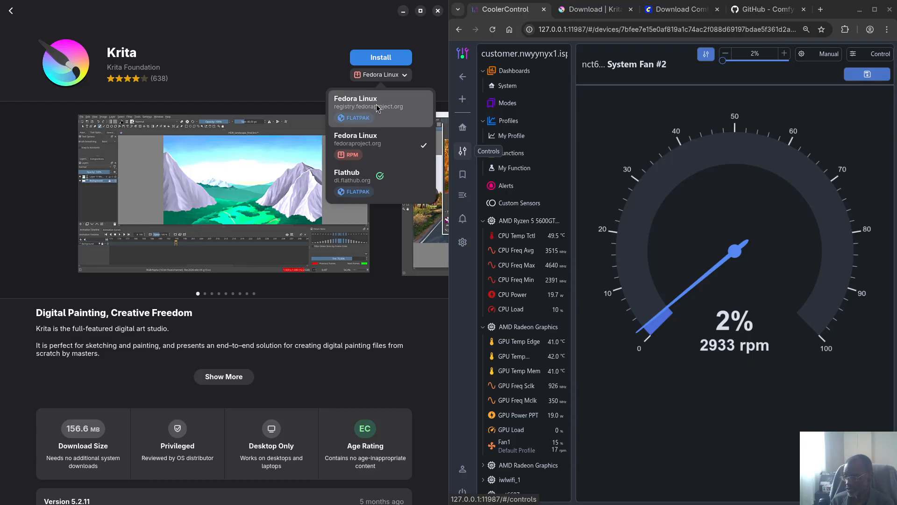
left_click(364, 102)
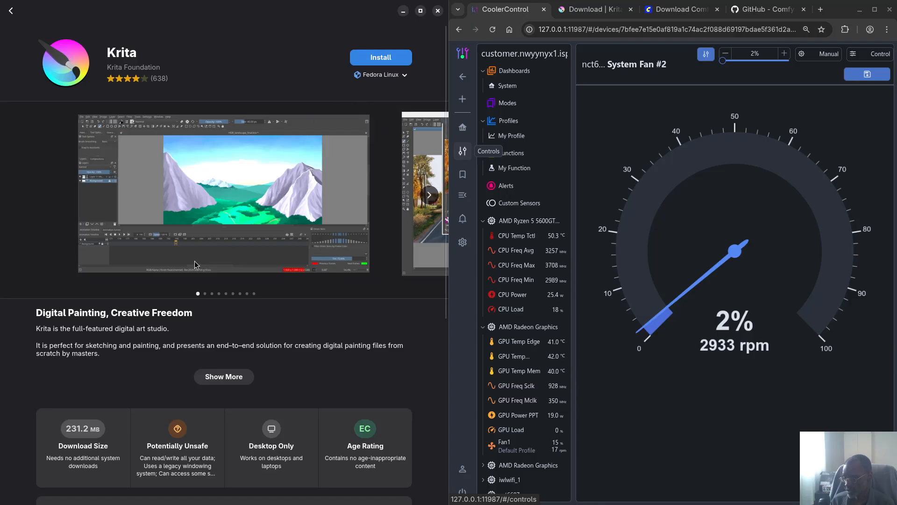
scroll(194, 261, "down", 5)
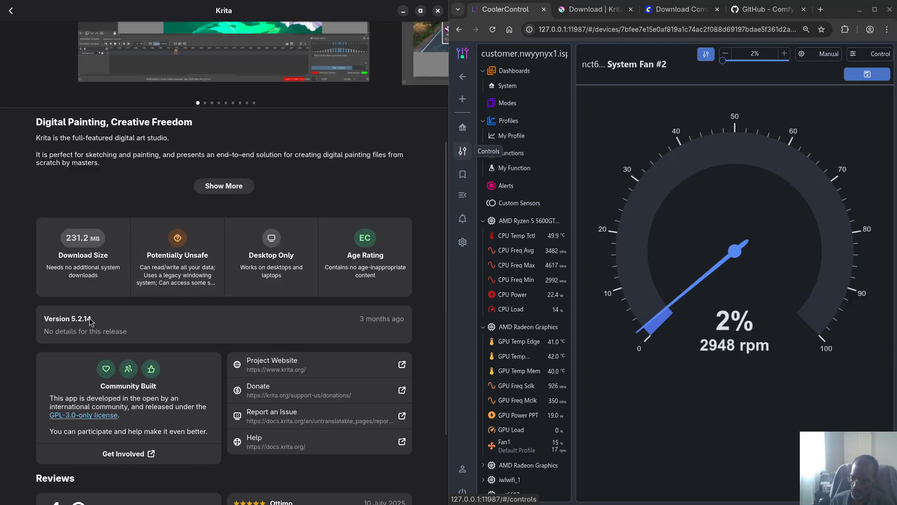
scroll(127, 306, "up", 5)
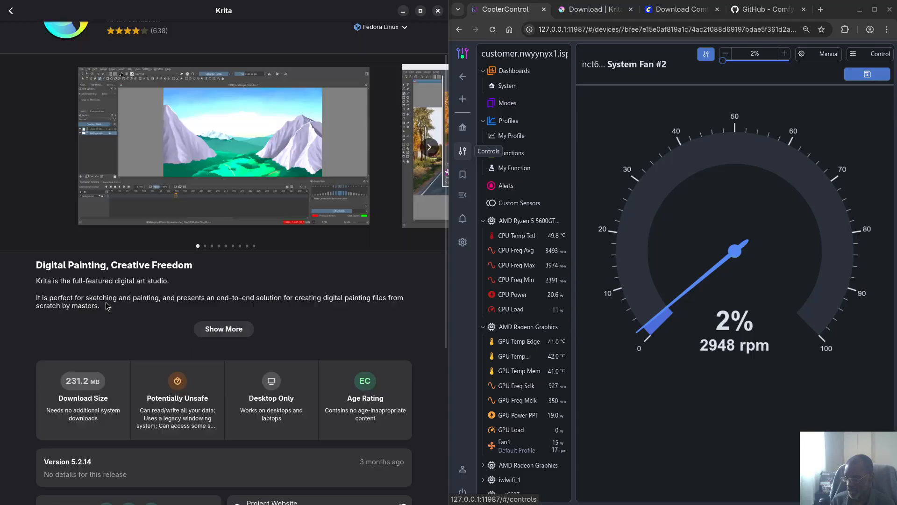
- Set Krita's package source back to Flathub, review its version details and close the Software store
left_click(379, 75)
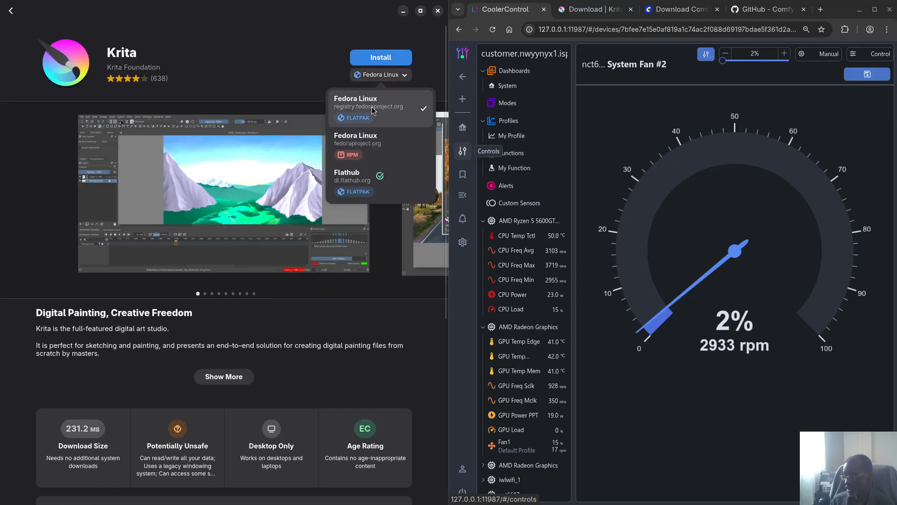
left_click(367, 187)
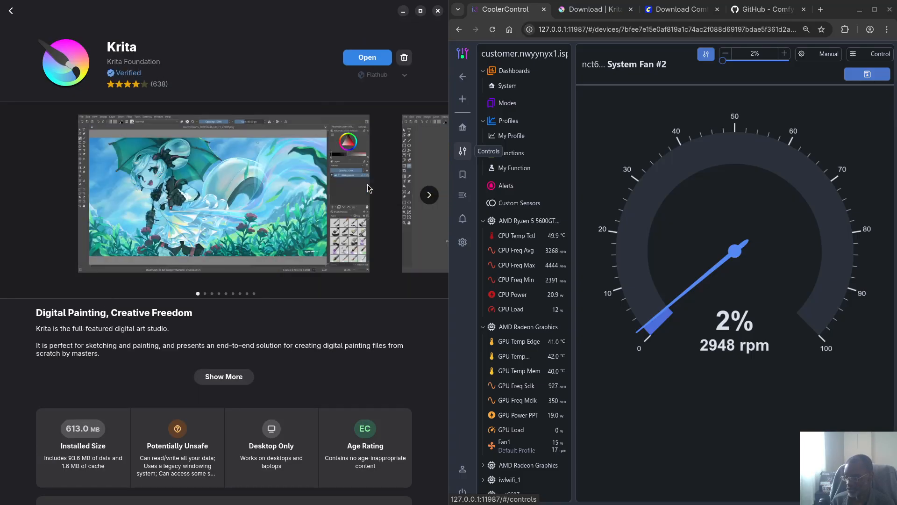
scroll(219, 291, "down", 7)
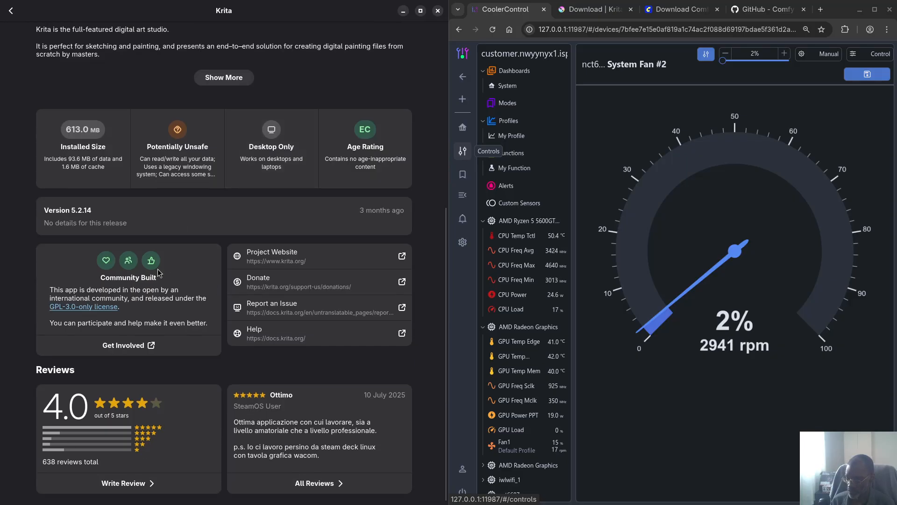
scroll(227, 338, "up", 7)
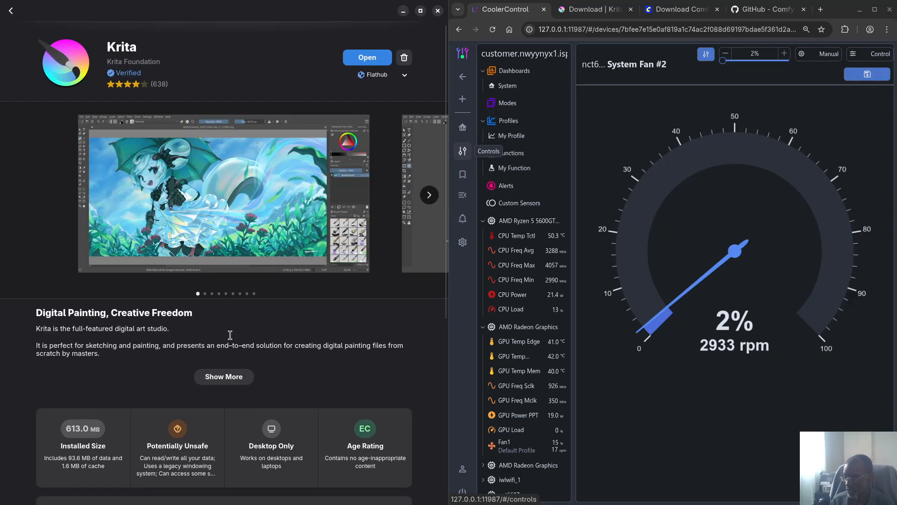
left_click(437, 10)
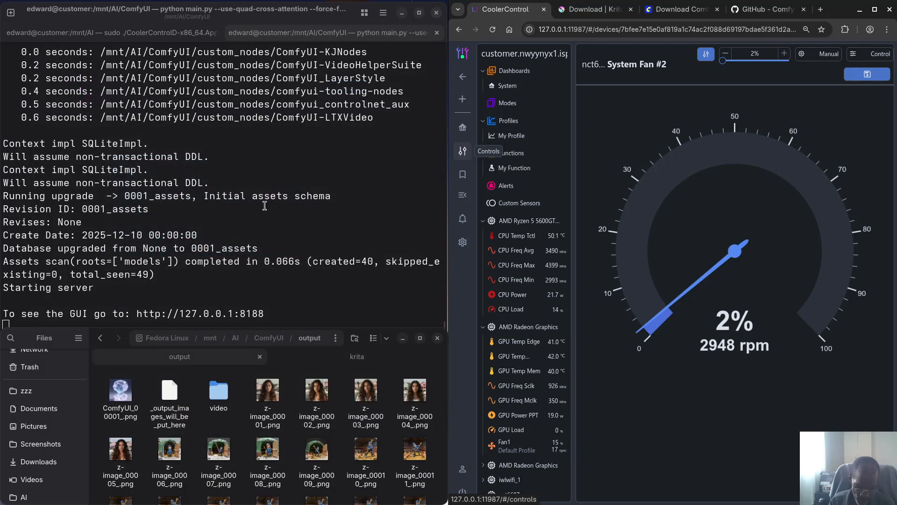
- Launch Krita and tile its window on the half of the screen beside the CoolerControl page
key("super")
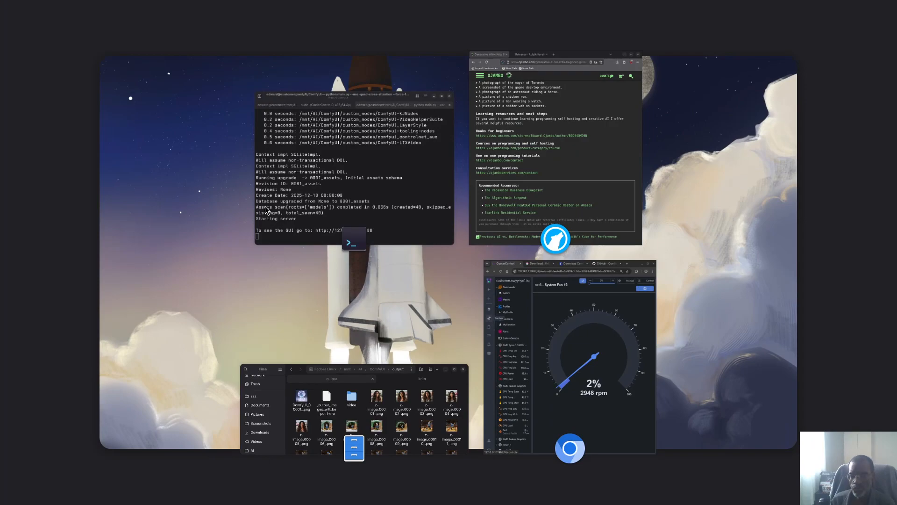
key("Return")
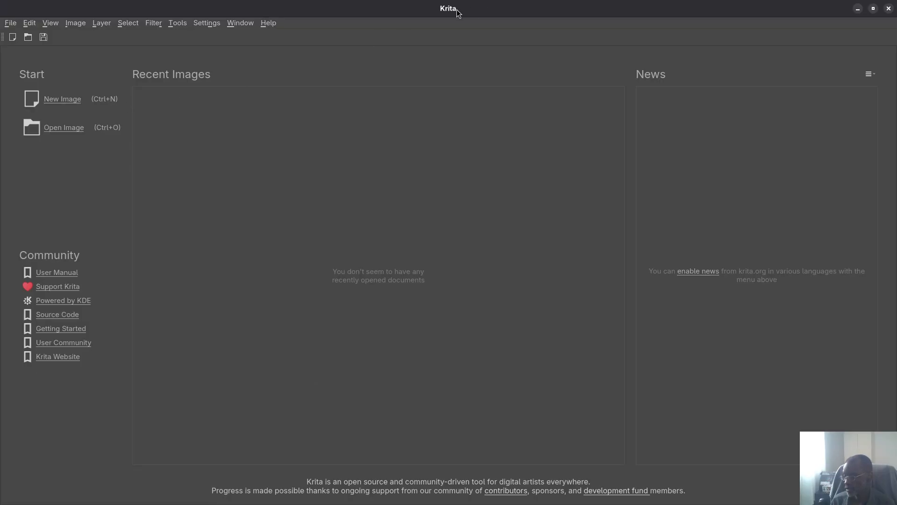
left_click_drag(458, 13, 1, 173)
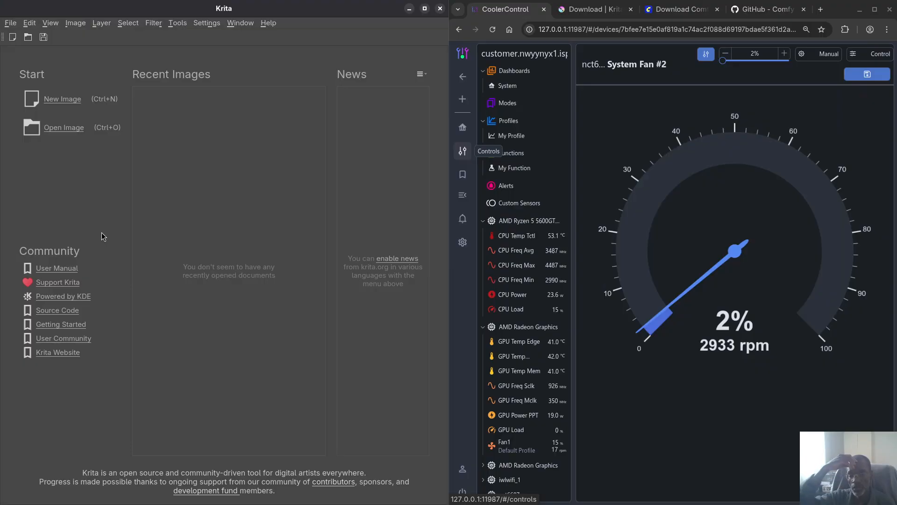
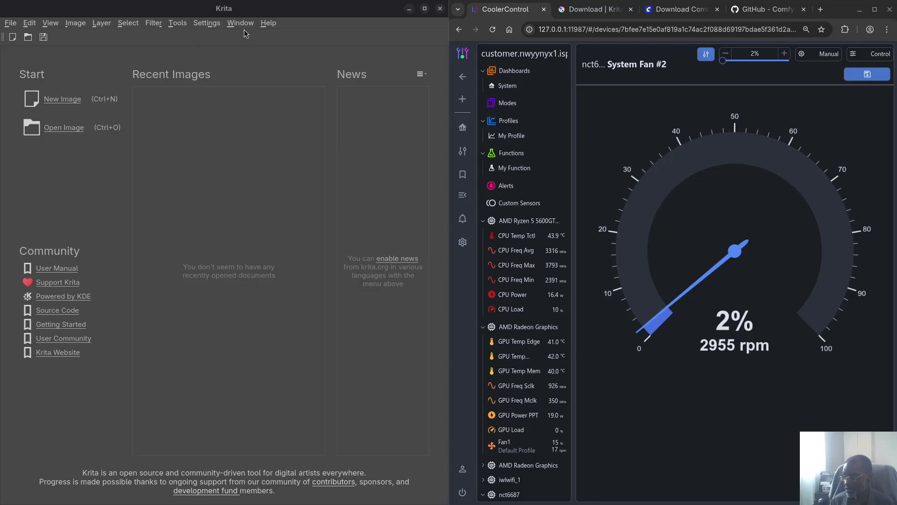
- Check the installed Krita version in the About Krita dialog and close the dialog
left_click(271, 25)
left_click(297, 89)
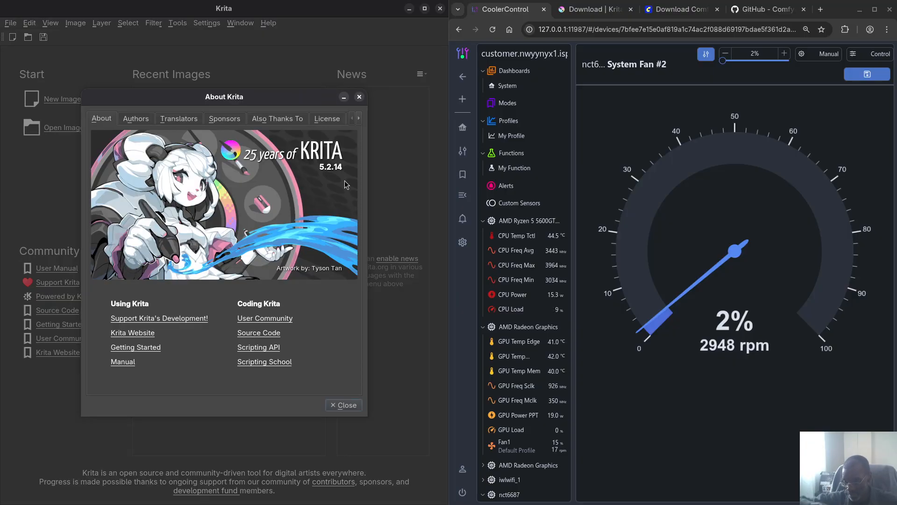
left_click(359, 97)
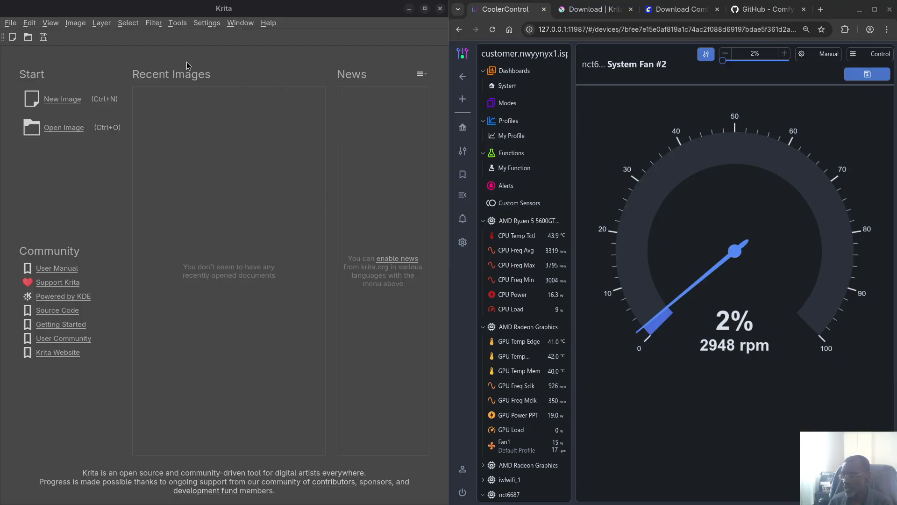
left_click(180, 23)
left_click(180, 23)
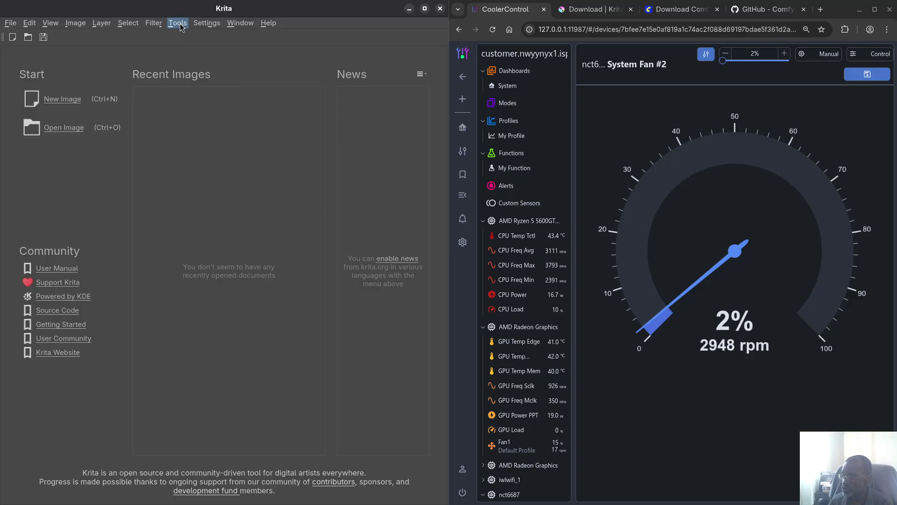
- Try to import the plugin archive krita_ai_diffusion-1.45.0.zip from the zzz/Tutorial/krita folder, dismissing the overwrite of the existing plugin
left_click(180, 23)
mouse_move(192, 35)
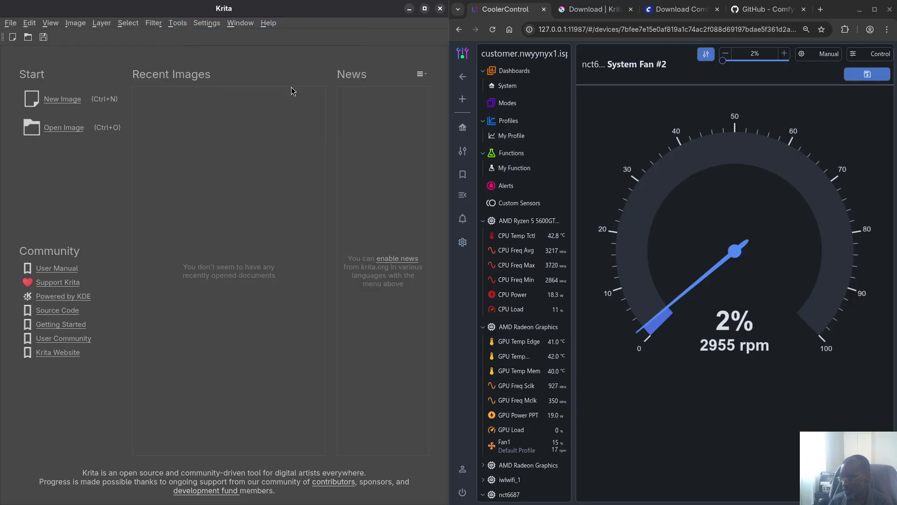
left_click(291, 87)
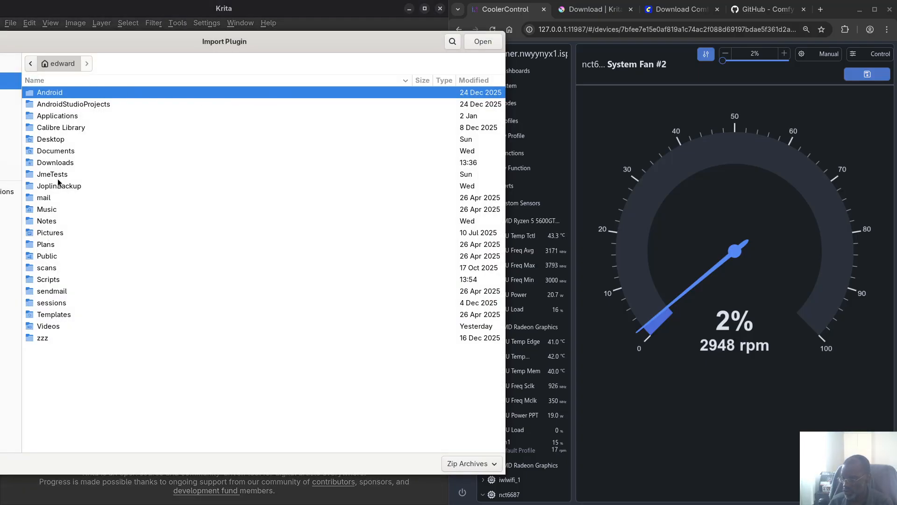
double_click(42, 338)
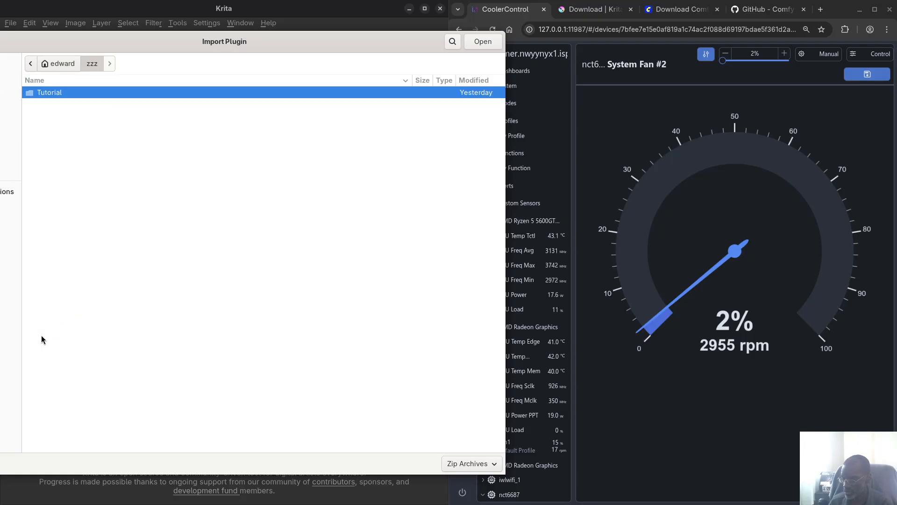
double_click(52, 92)
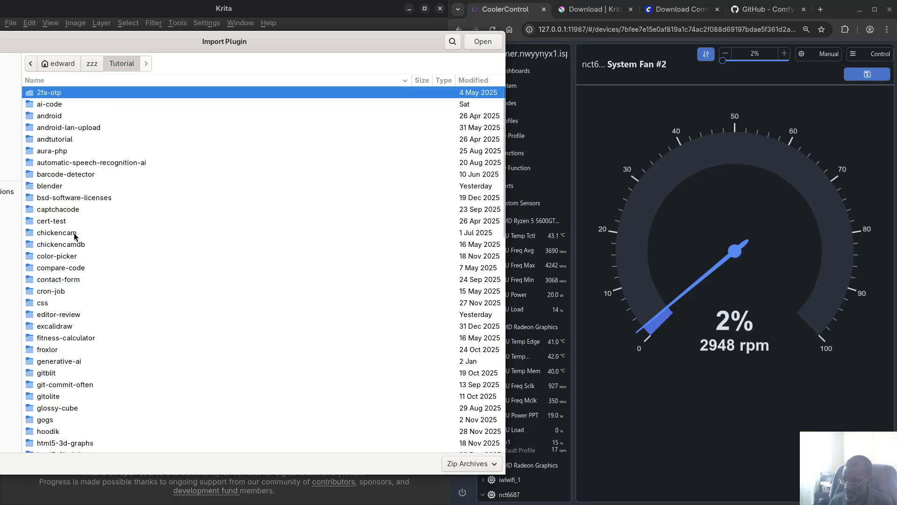
scroll(89, 313, "down", 3)
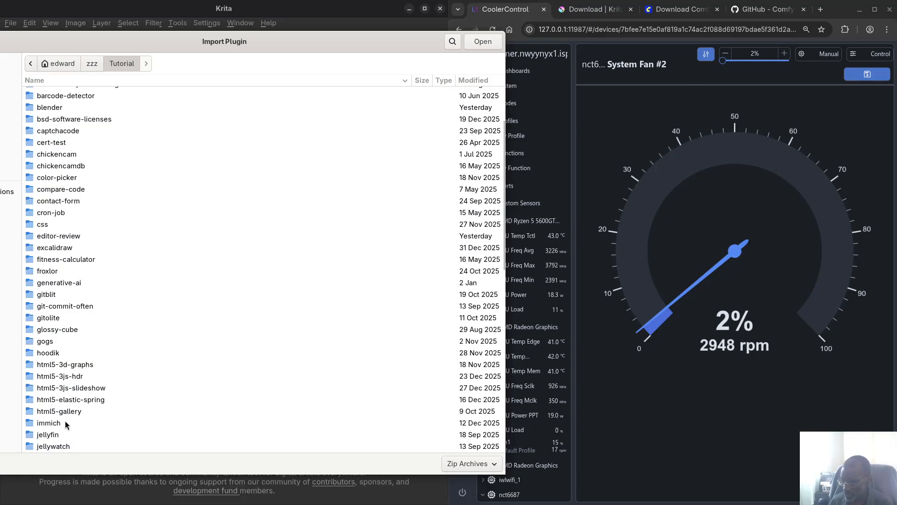
scroll(70, 379, "down", 8)
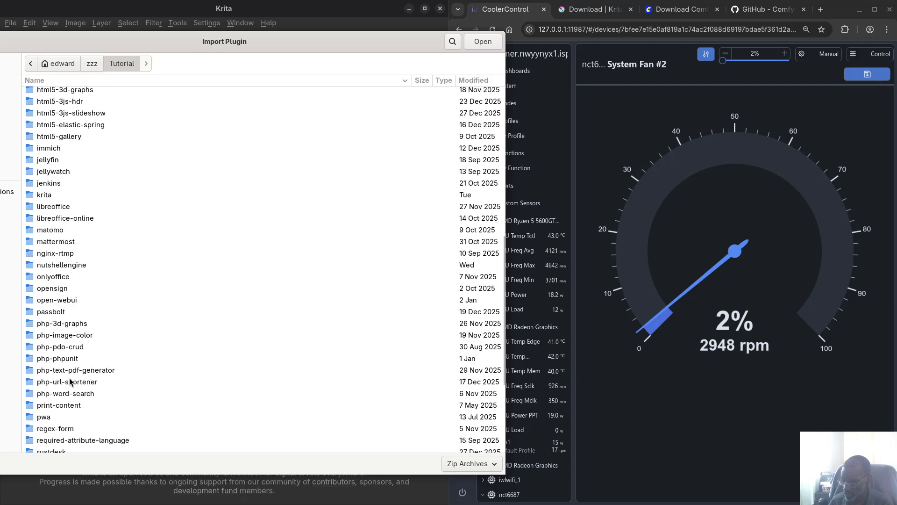
scroll(70, 383, "down", 5)
scroll(65, 388, "up", 2)
scroll(66, 369, "up", 5)
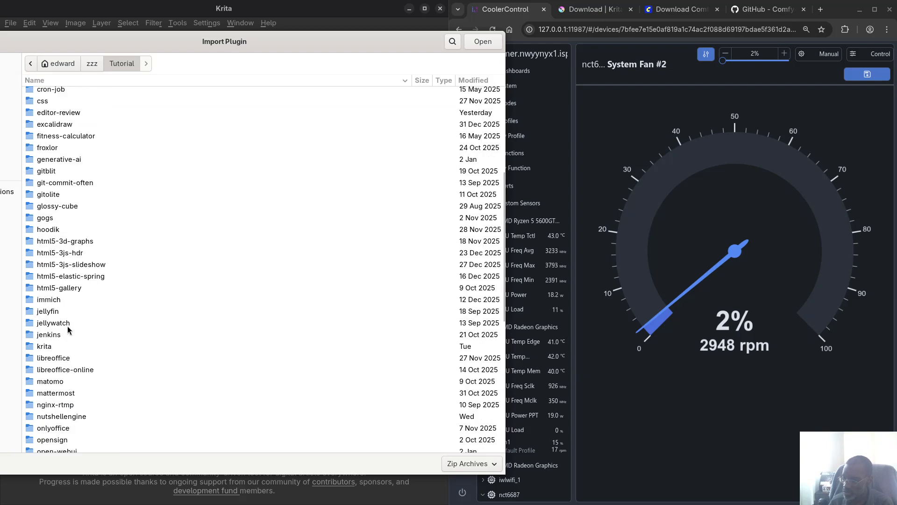
double_click(48, 346)
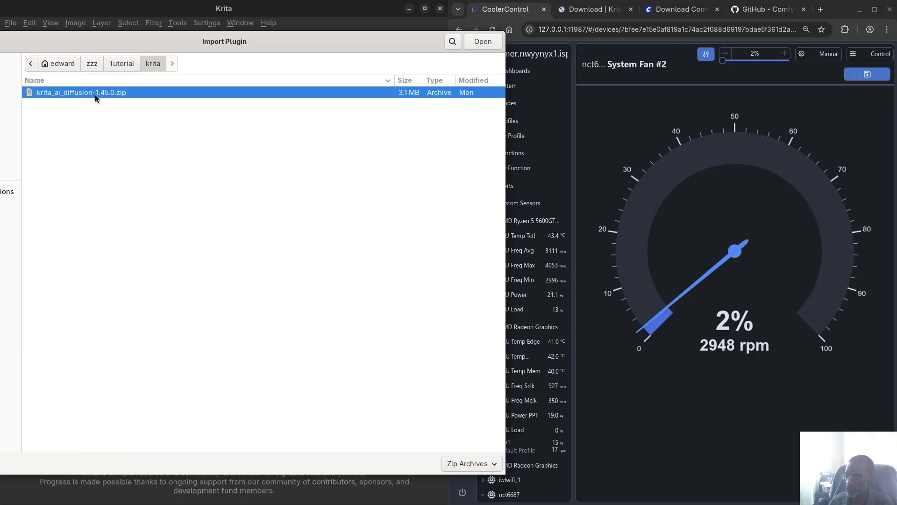
left_click(482, 42)
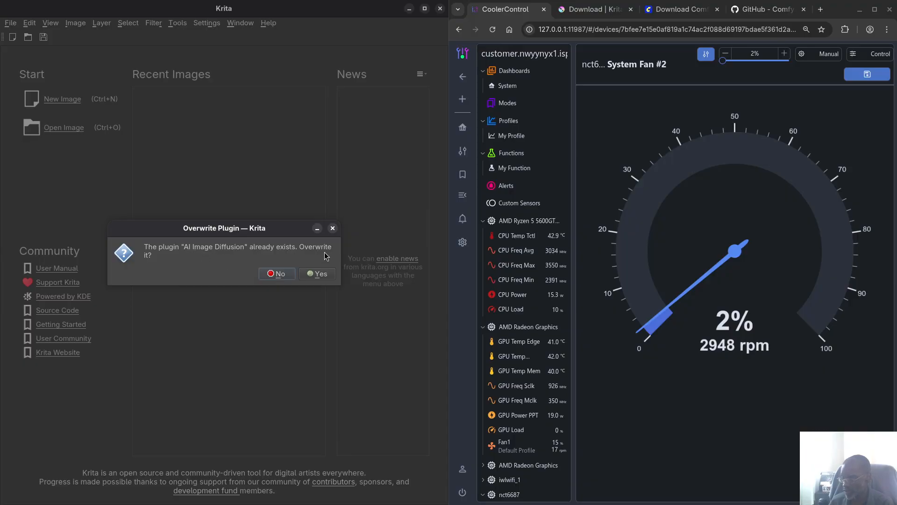
left_click(333, 228)
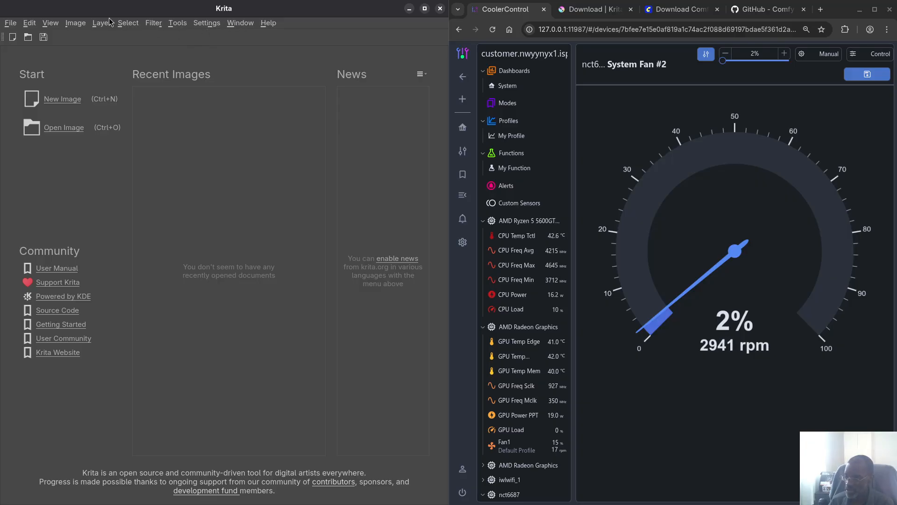
- Check the list of available dockers for the AI Image Generation entry
left_click(203, 25)
mouse_move(224, 114)
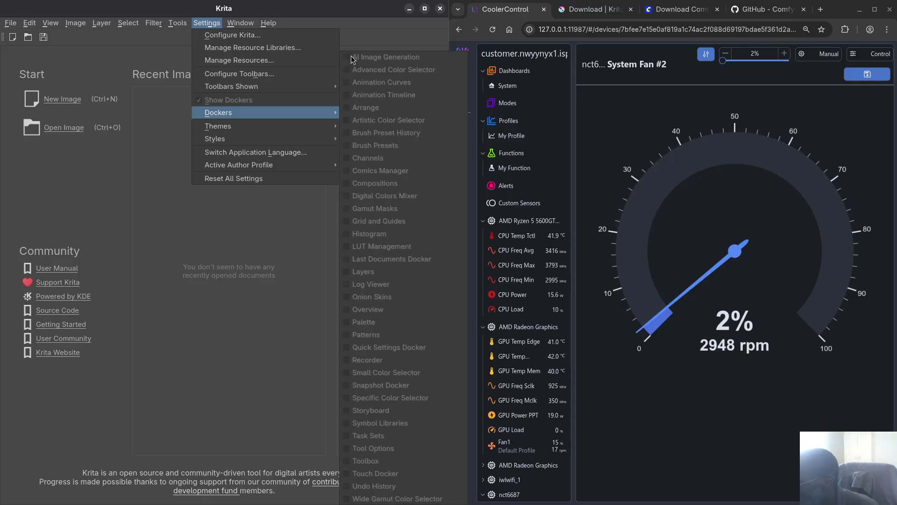
left_click(280, 255)
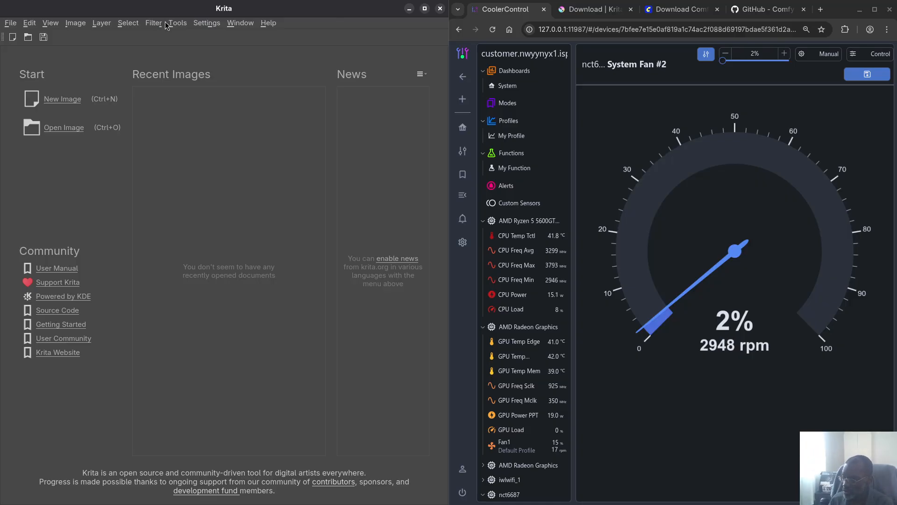
- Create a new custom document 768 pixels wide and 768 pixels high, keeping the resolution at 300 pixels/inch
left_click(9, 24)
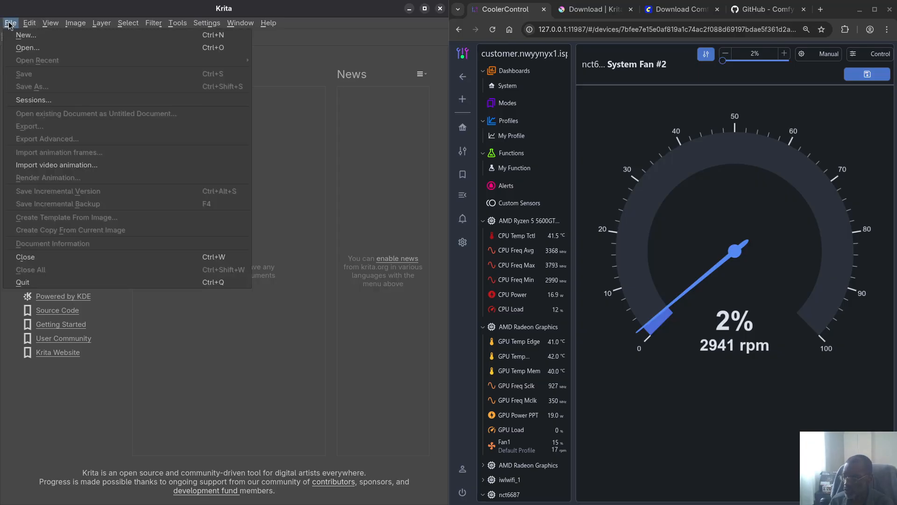
left_click(24, 35)
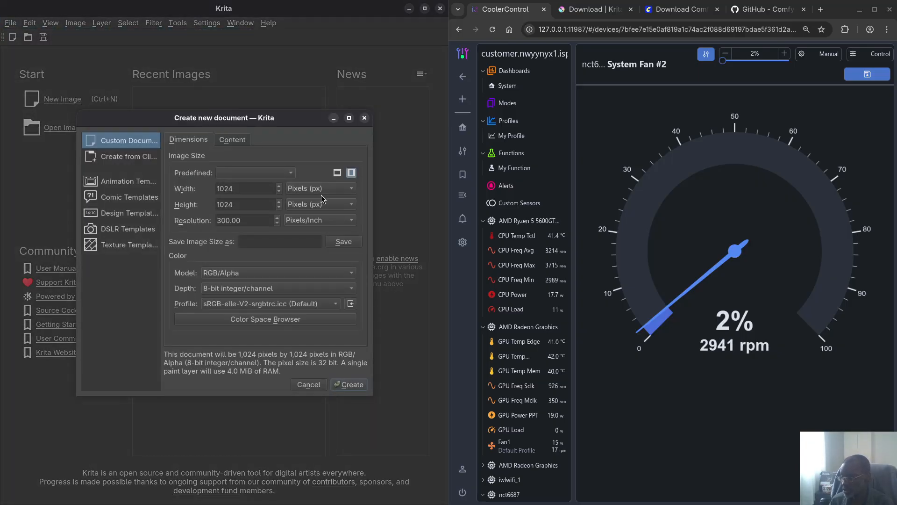
double_click(238, 189)
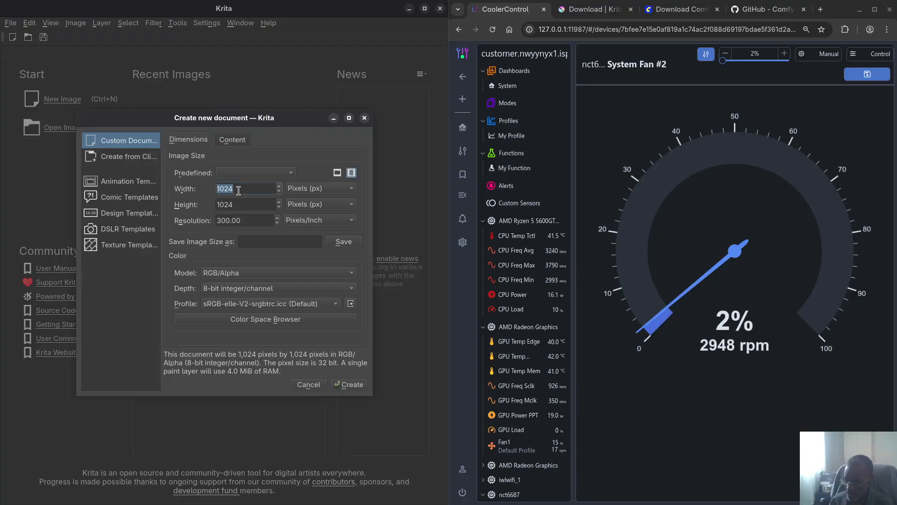
type("768")
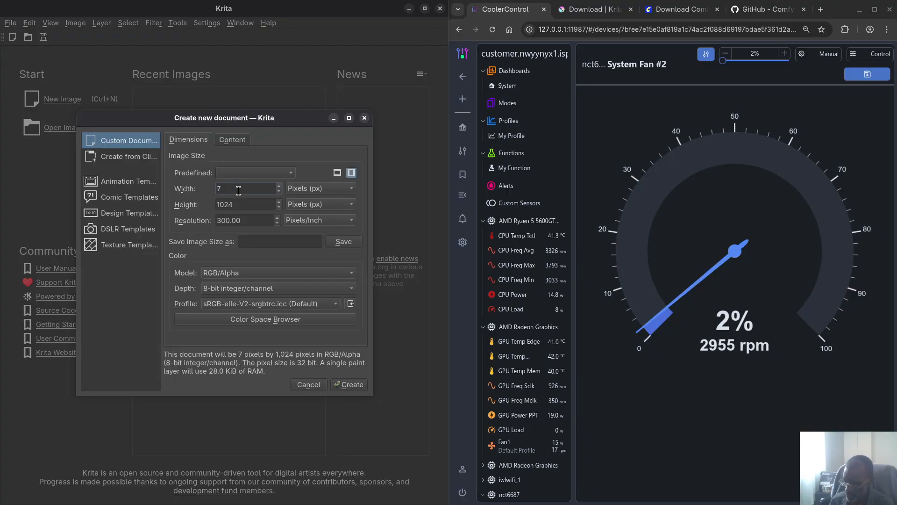
double_click(231, 203)
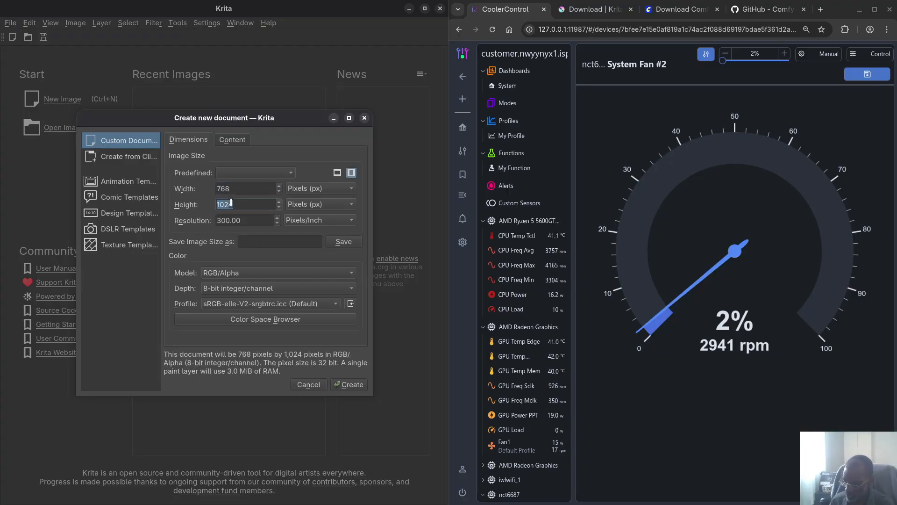
type("768")
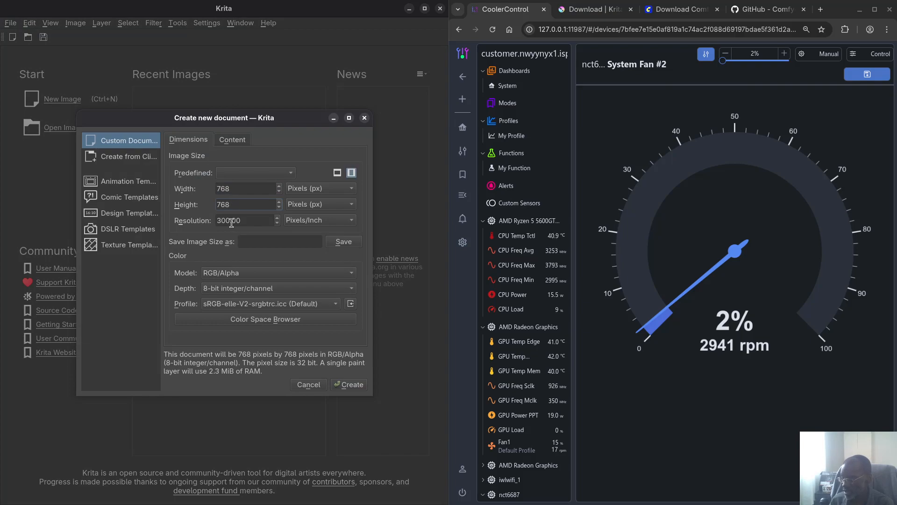
left_click(247, 220)
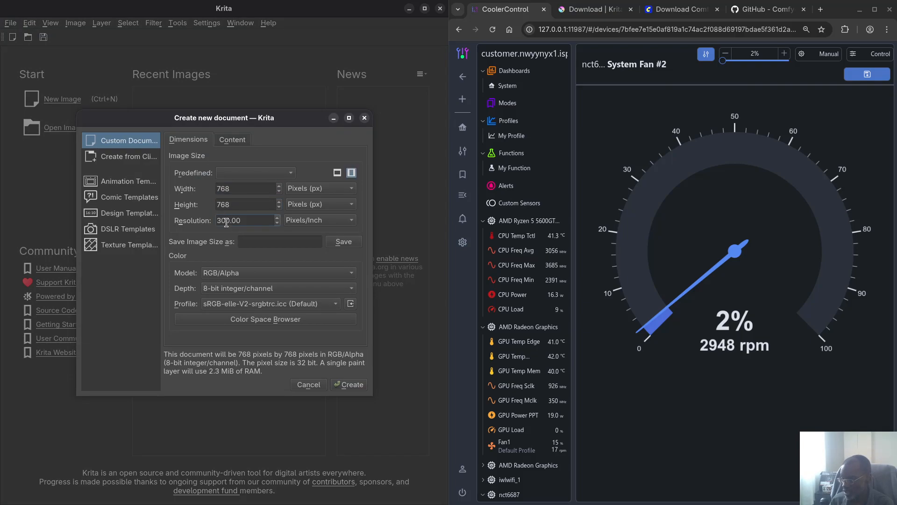
left_click(352, 387)
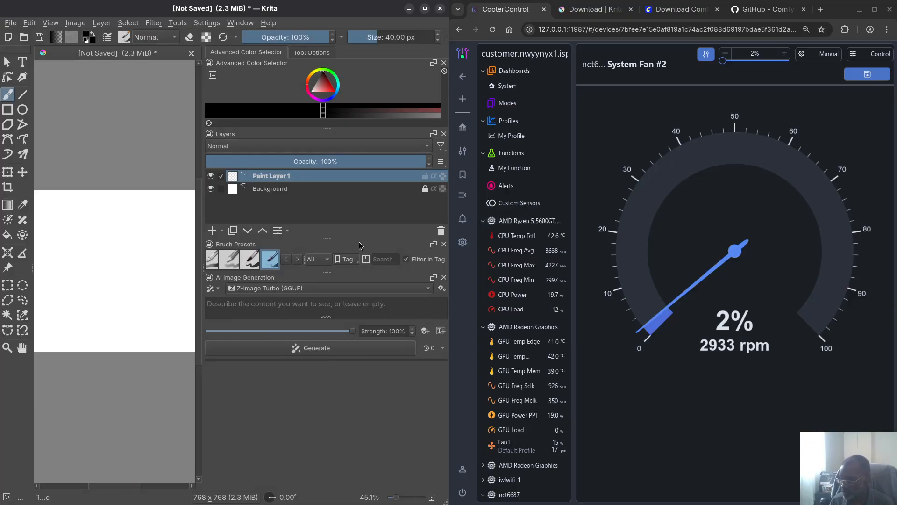
- Open the AI Image Generation docker's configuration dialog, then narrow and move it to fit over Krita's half of the screen
left_click(206, 22)
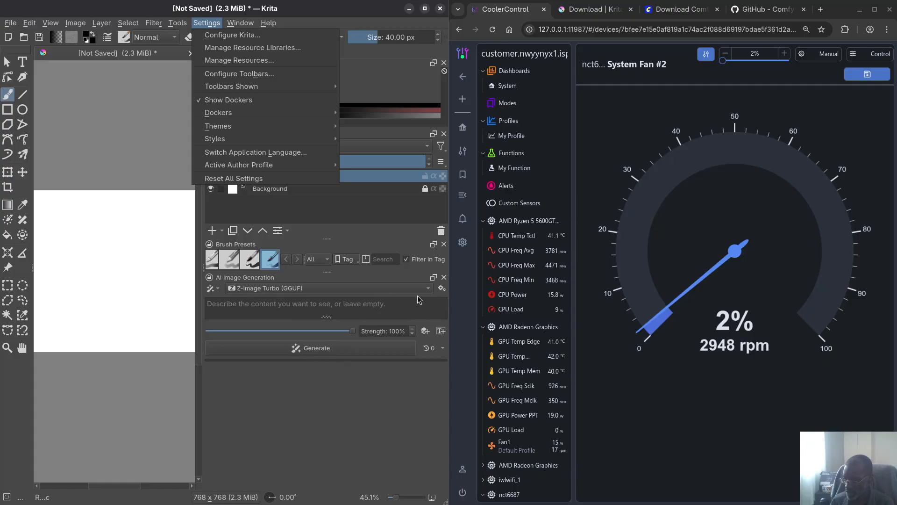
key("Escape")
left_click(442, 289)
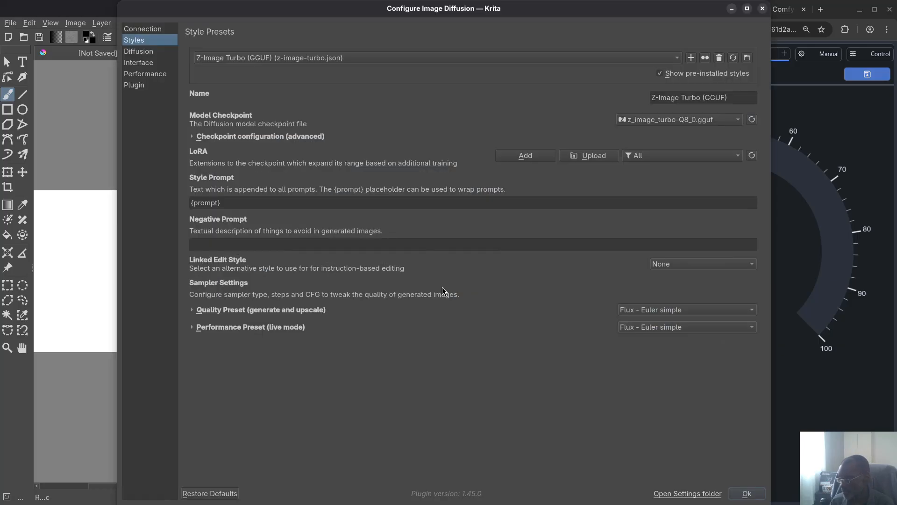
left_click_drag(420, 9, 381, 56)
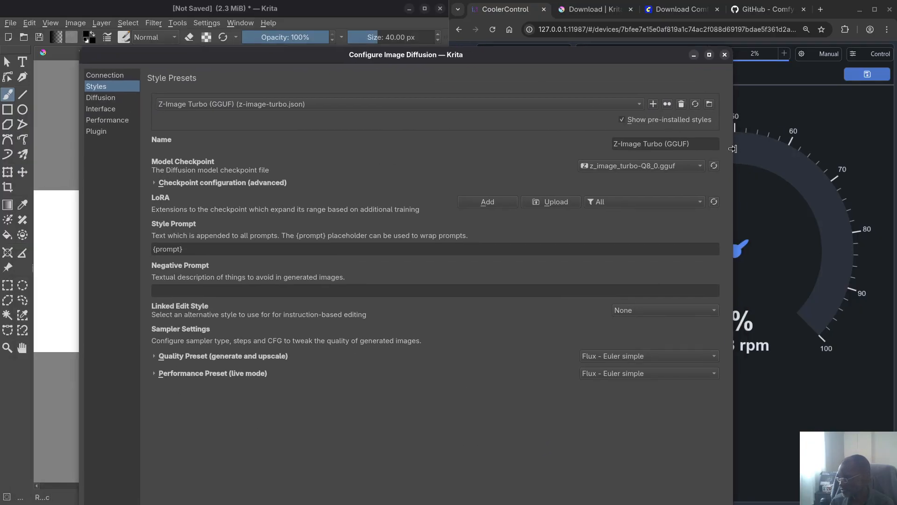
left_click_drag(733, 149, 527, 149)
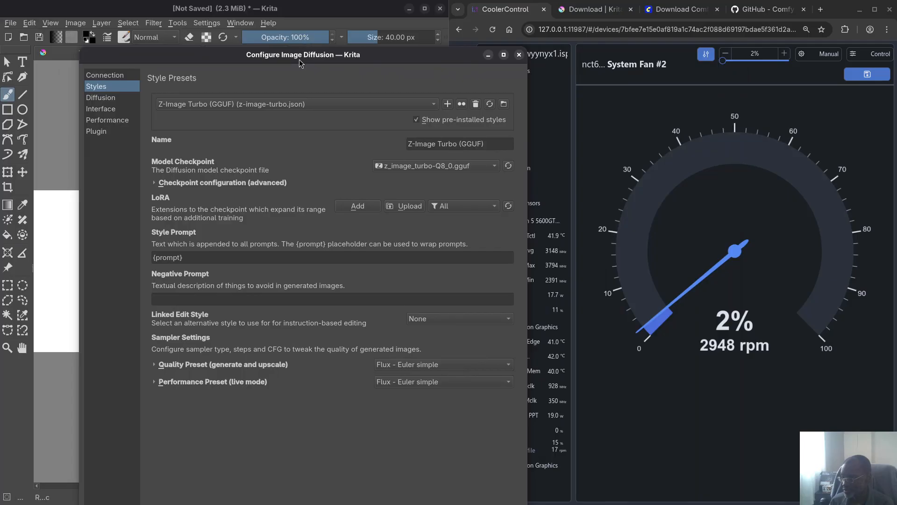
left_click_drag(299, 60, 218, 21)
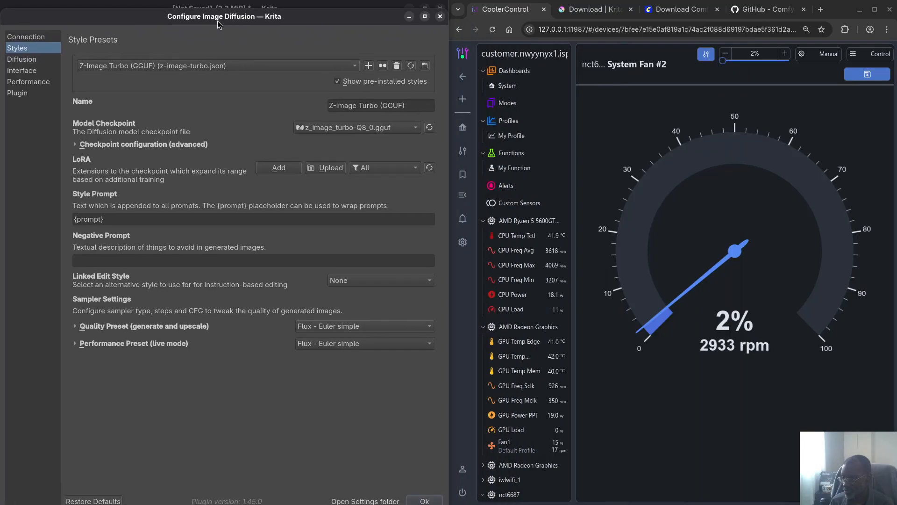
- Review the plugin's Online Service and Local Managed Server connection options, including the local server's hardware backend choices
left_click(31, 38)
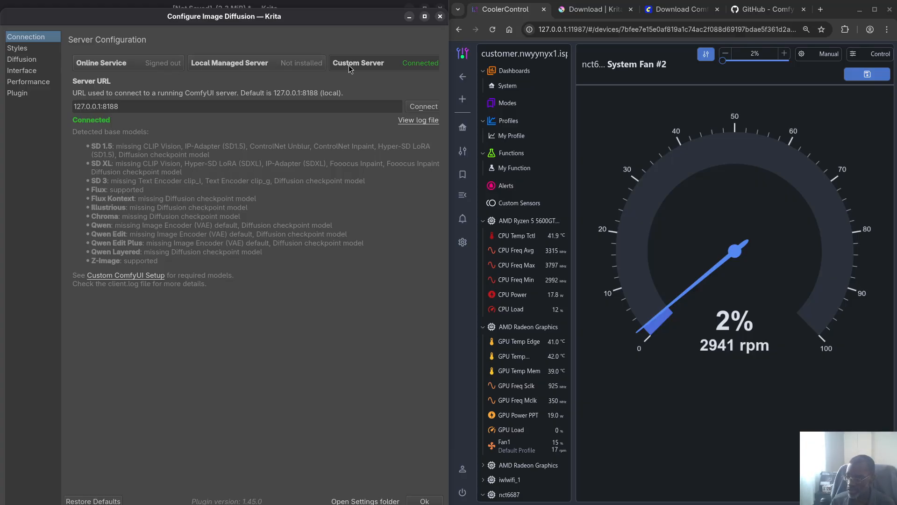
left_click(99, 60)
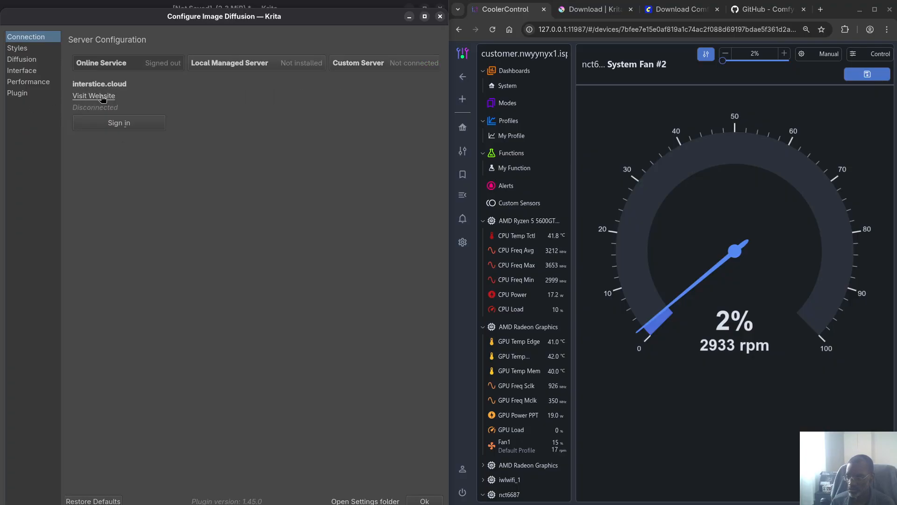
left_click(217, 65)
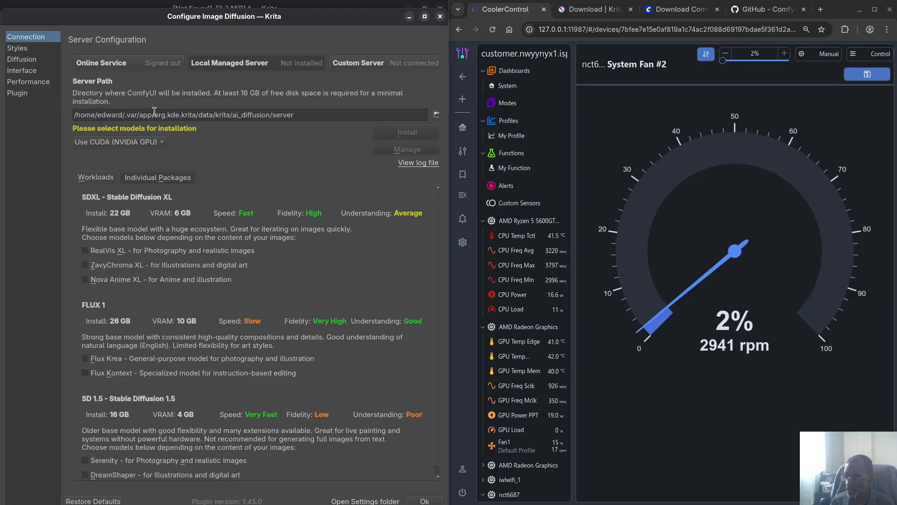
left_click(146, 143)
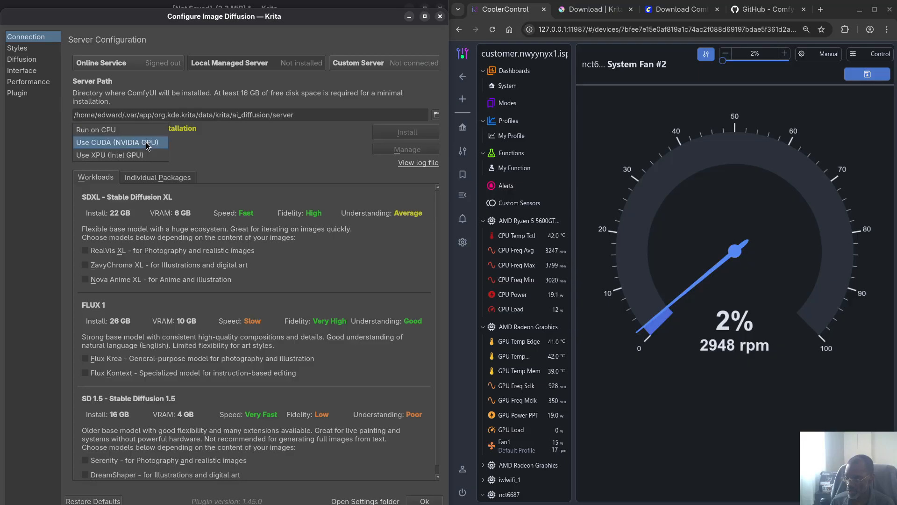
left_click(185, 142)
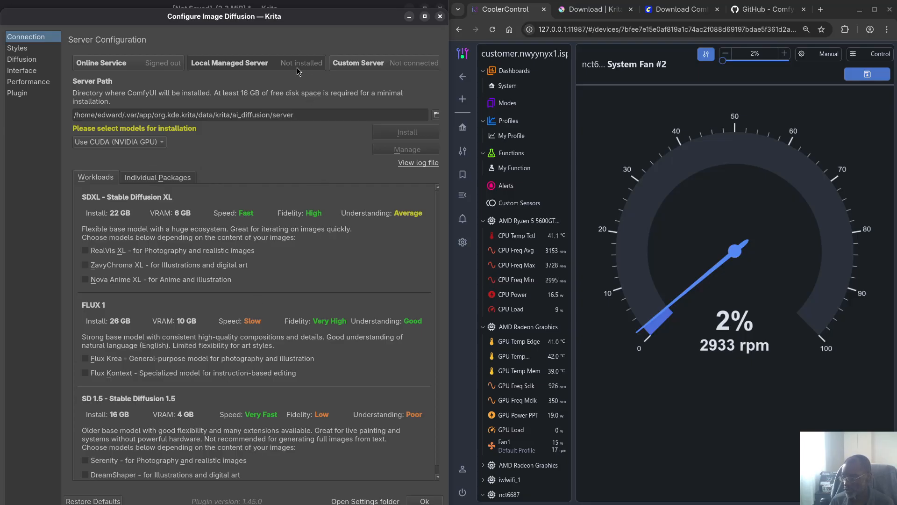
- Choose the Custom Server connection and connect the plugin to ComfyUI at 127.0.0.1:8188
left_click(360, 64)
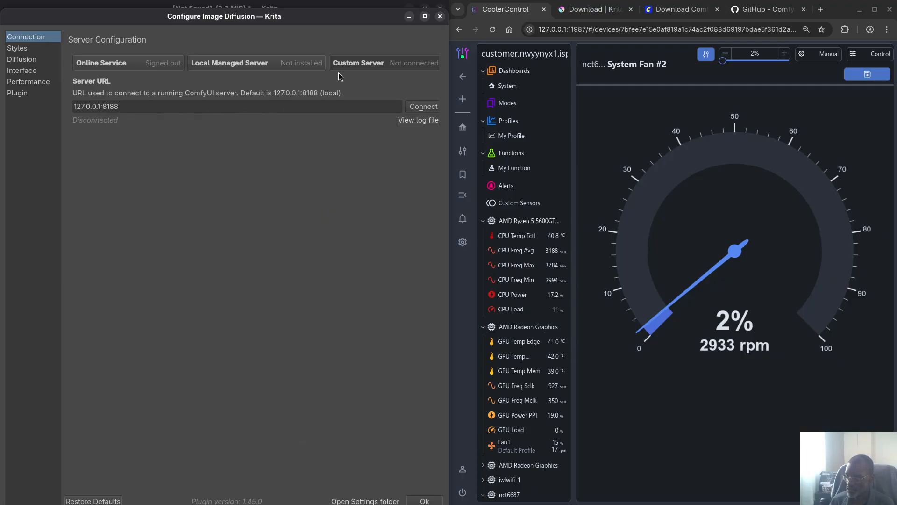
left_click(424, 107)
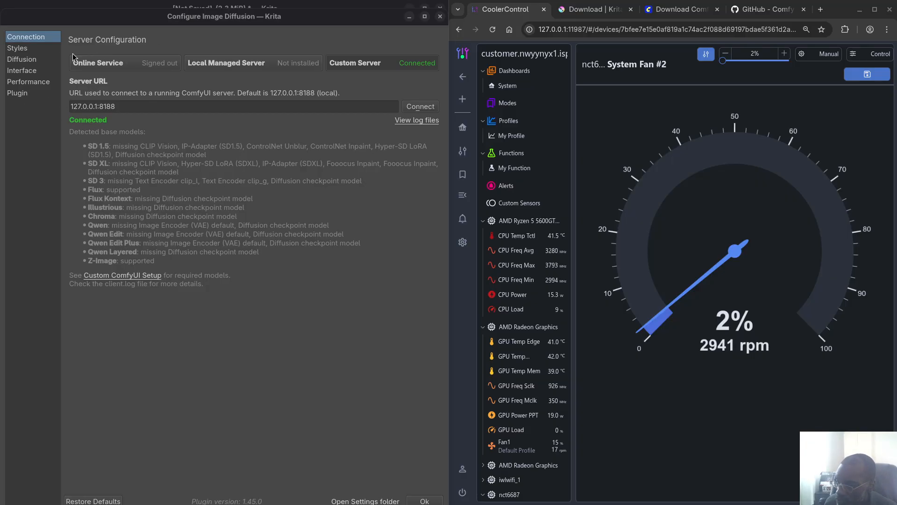
- Review the available style presets in the plugin's style settings, keeping Z-Image Turbo (GGUF) selected
left_click(28, 52)
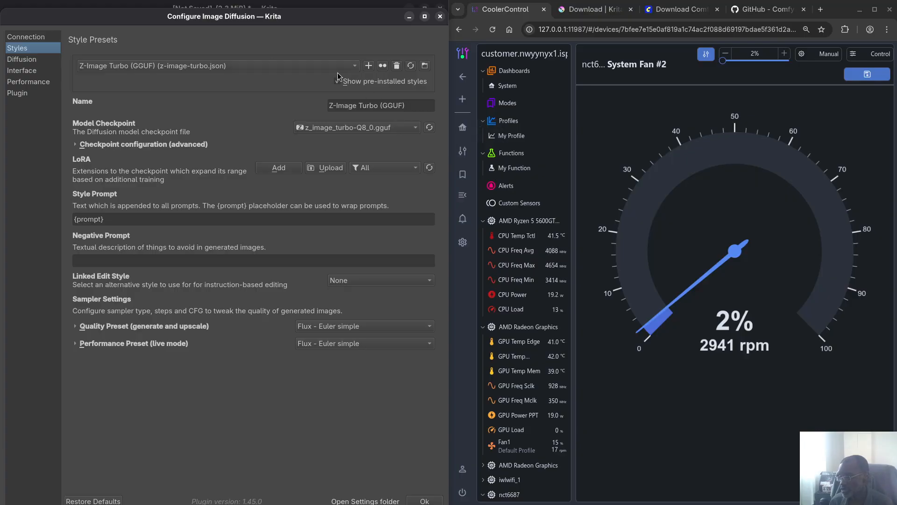
left_click(305, 65)
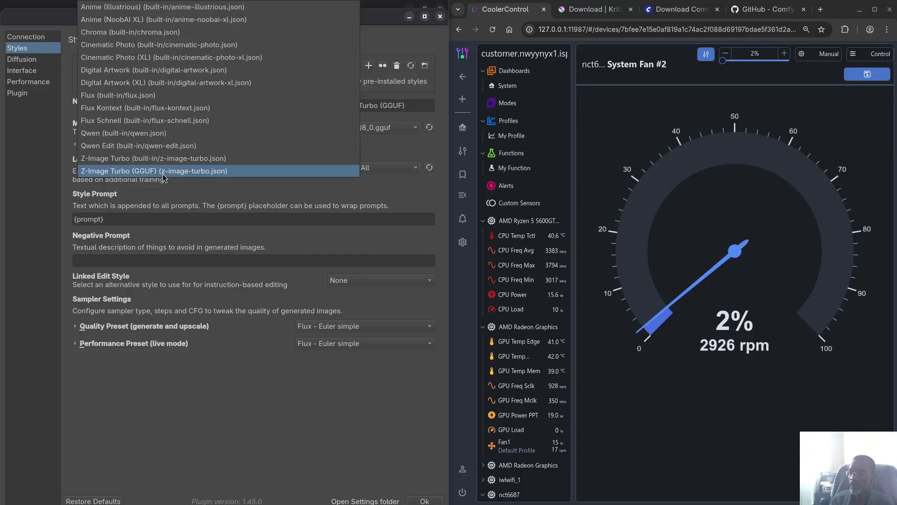
left_click(207, 414)
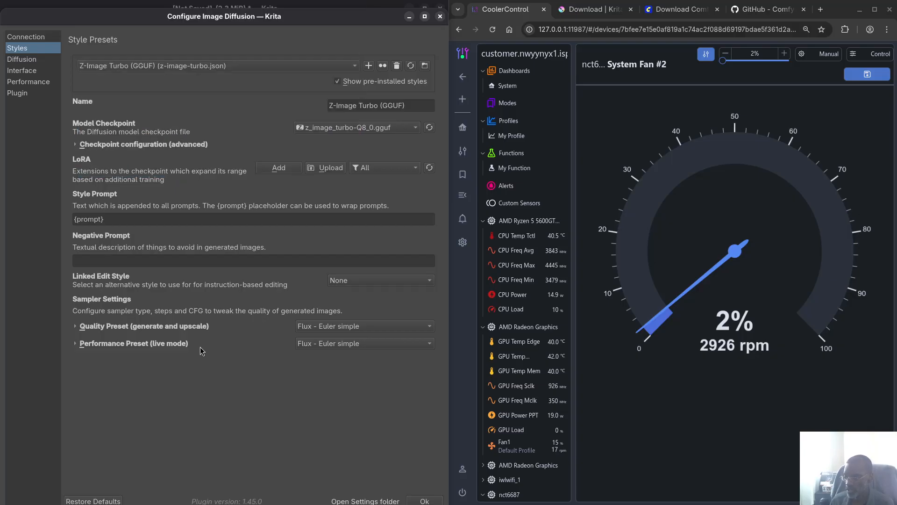
- Review the available style presets and model checkpoints, keeping Z-Image Turbo (GGUF) with the z_image_turbo-Q8_0.gguf checkpoint
left_click(159, 65)
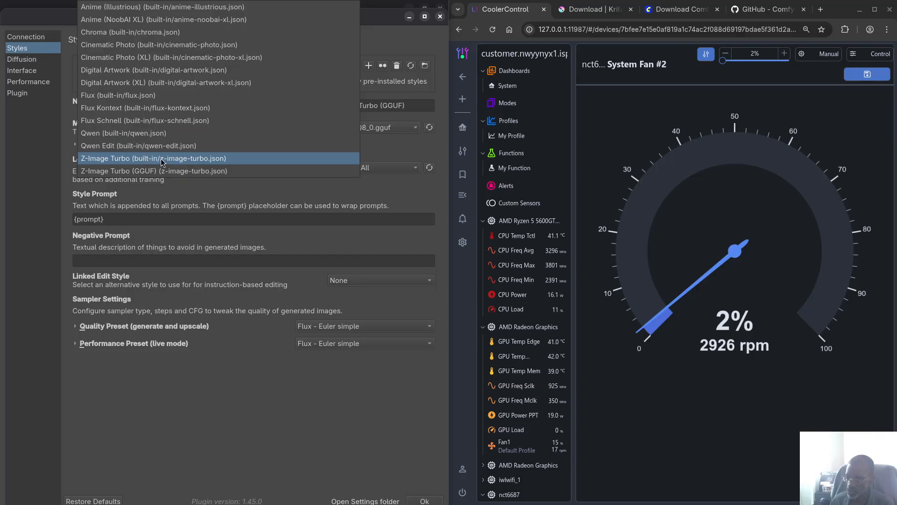
left_click(162, 426)
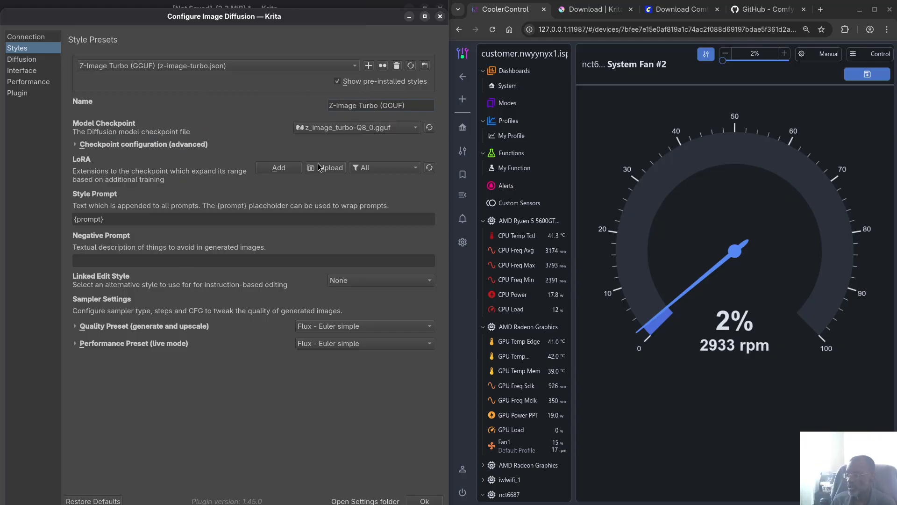
left_click(415, 128)
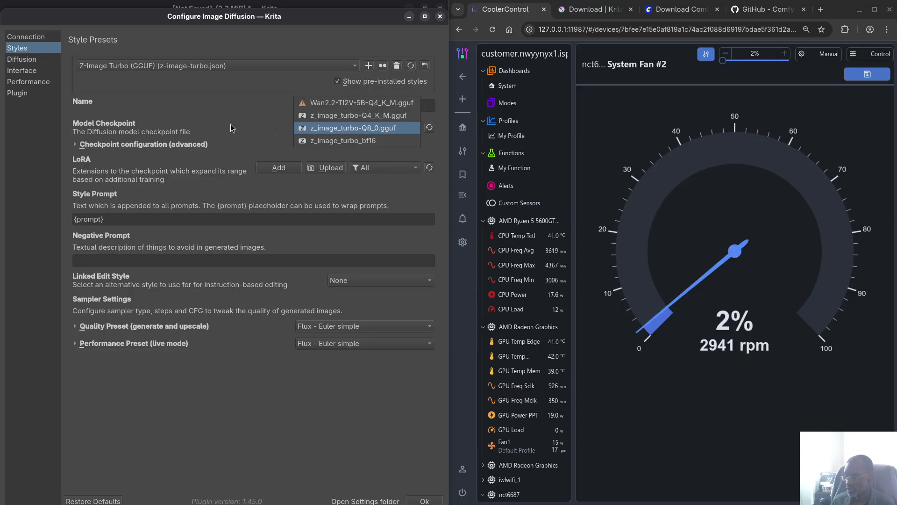
left_click(316, 123)
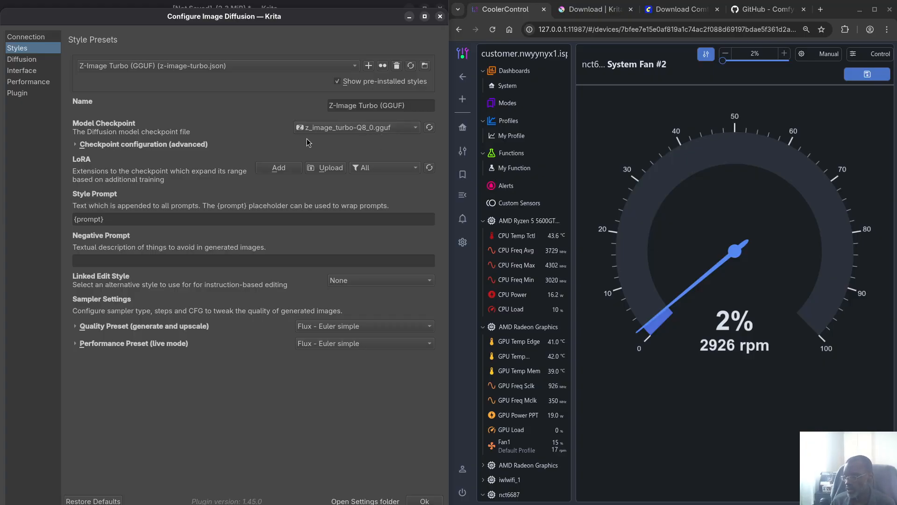
left_click(376, 132)
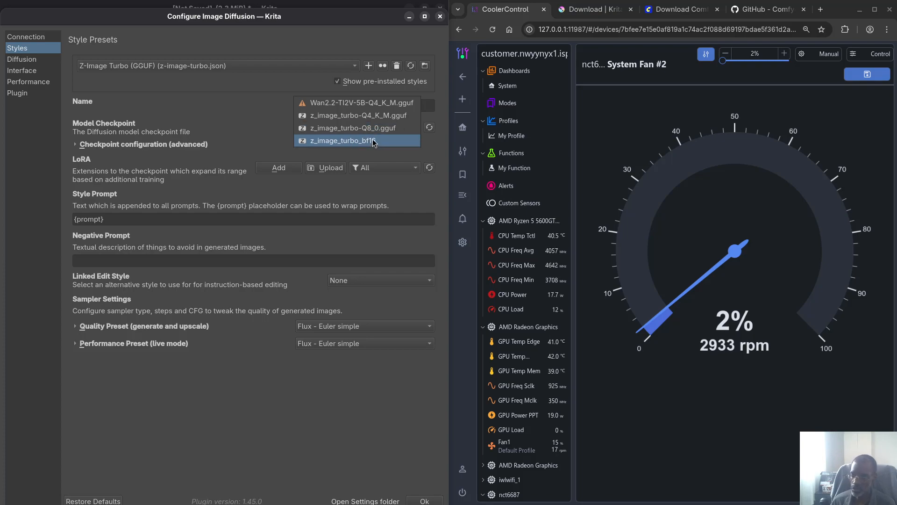
left_click(390, 133)
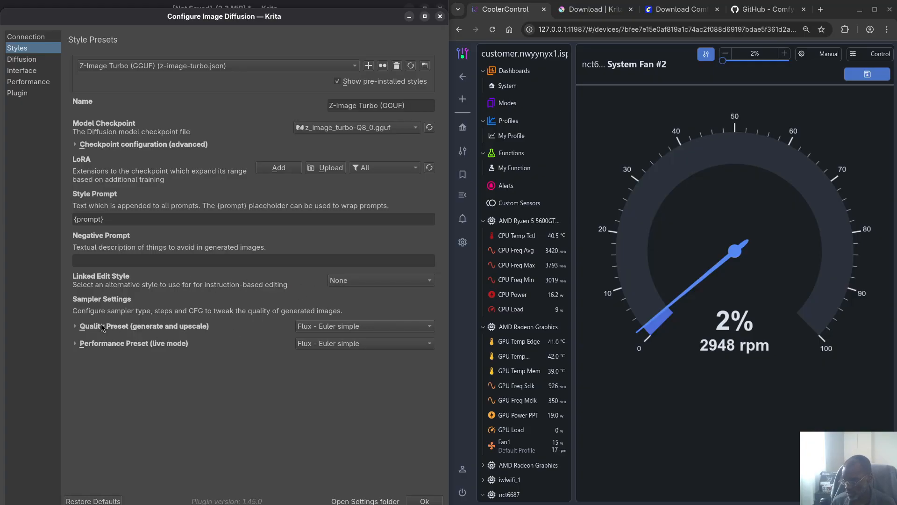
- Review the sampler choices for the Quality Preset, keeping Flux - Euler simple, and close the plugin's configuration dialog
left_click(335, 326)
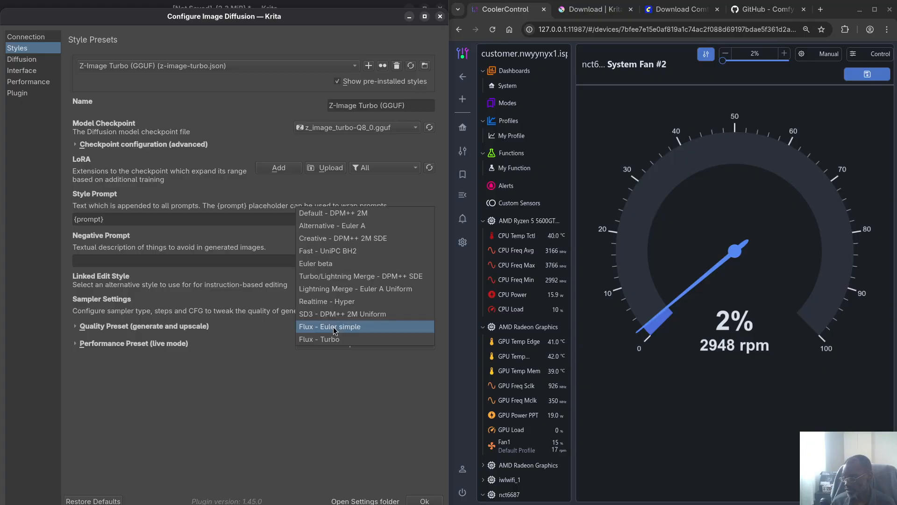
left_click(333, 327)
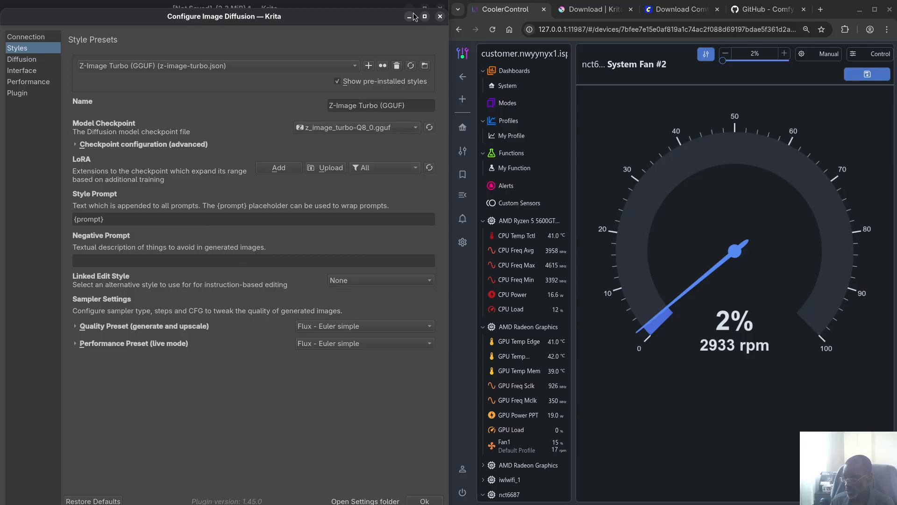
left_click(440, 17)
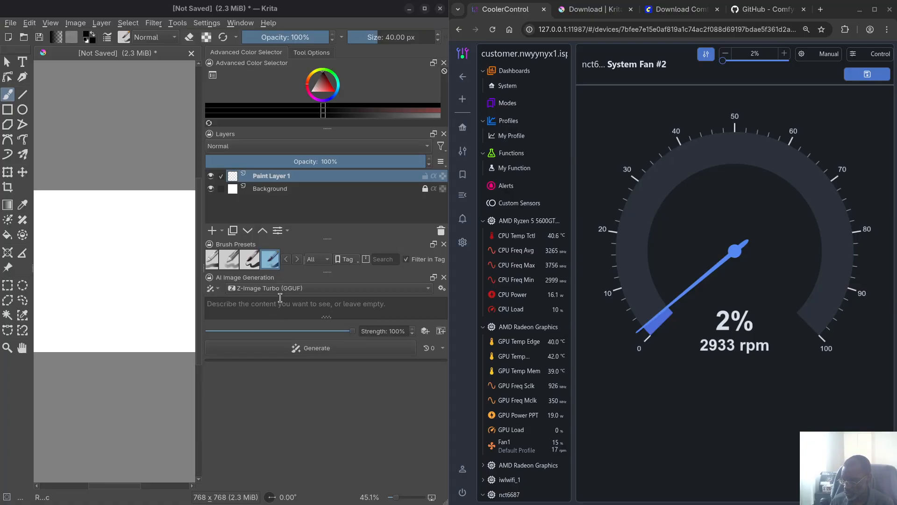
- Review the styles offered in the AI Image Generation docker and select Z-Image Turbo instead of the GGUF version
left_click(261, 288)
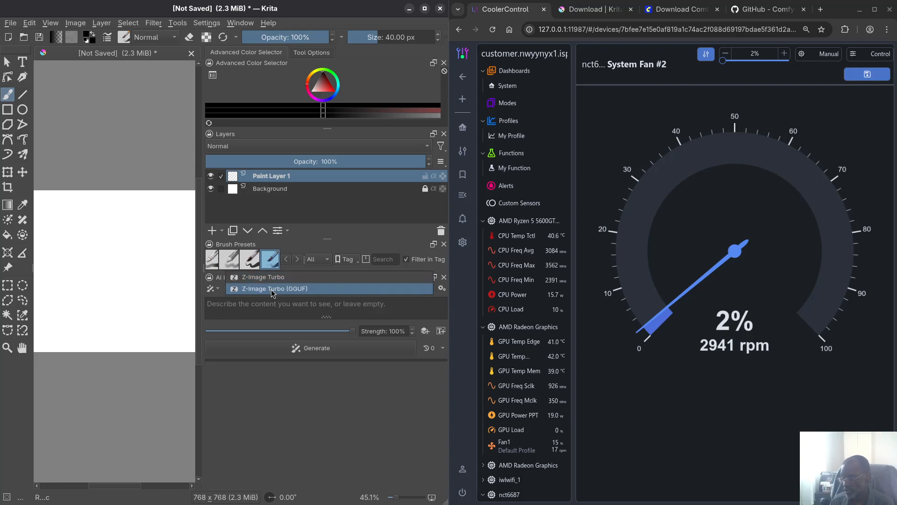
left_click(271, 290)
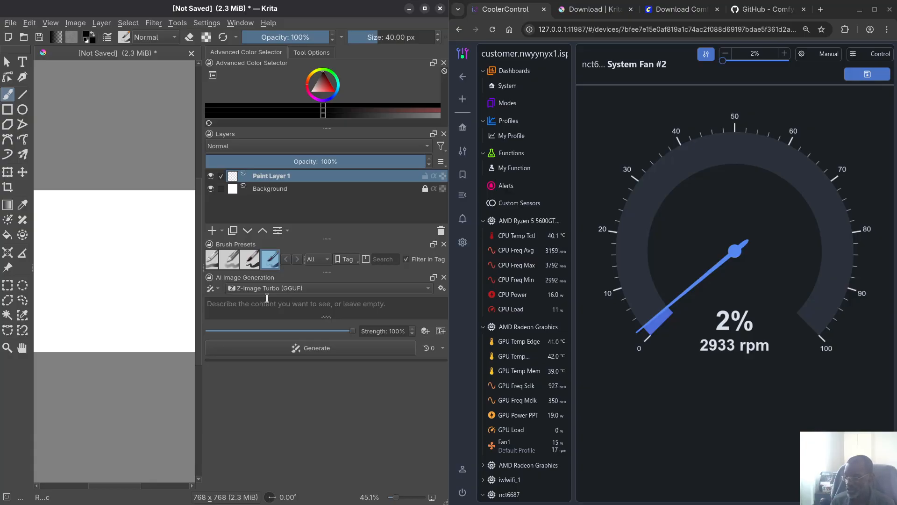
left_click(296, 289)
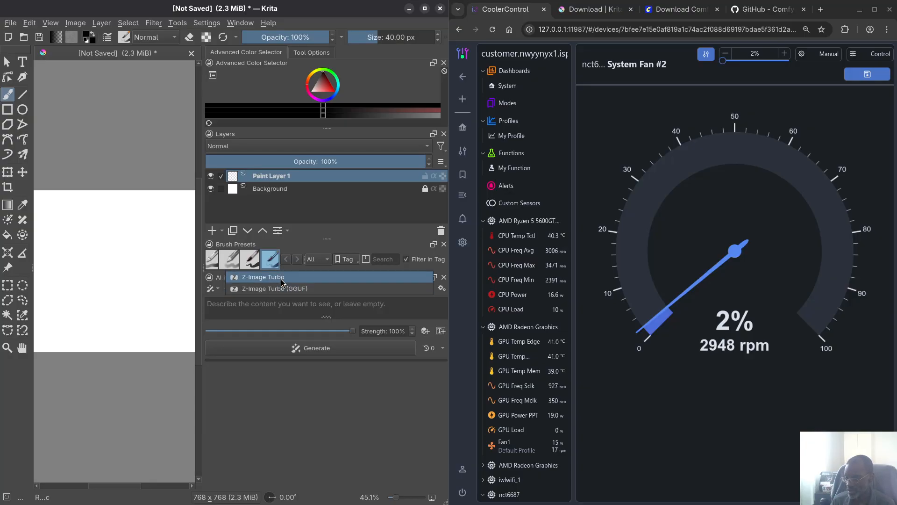
left_click(257, 279)
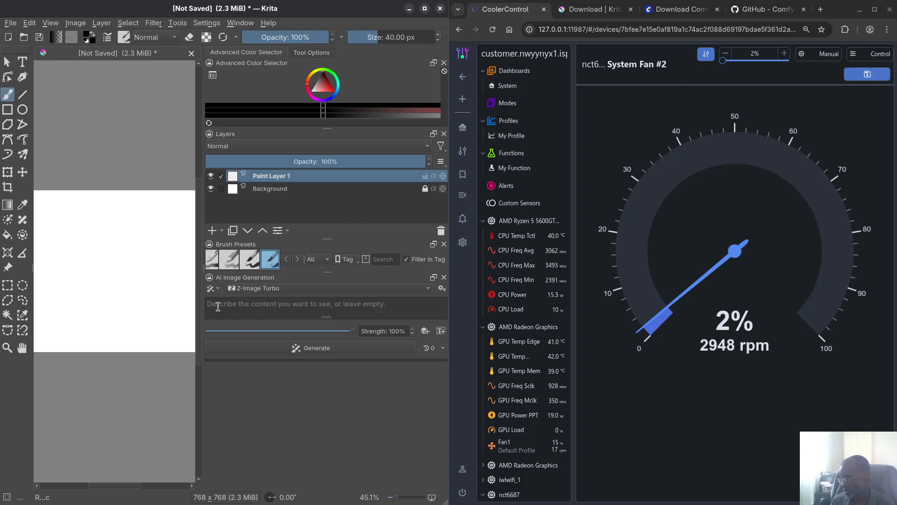
- Enter an image description starting with "A lo" as the prompt in the AI Image Generation docker
left_click(277, 304)
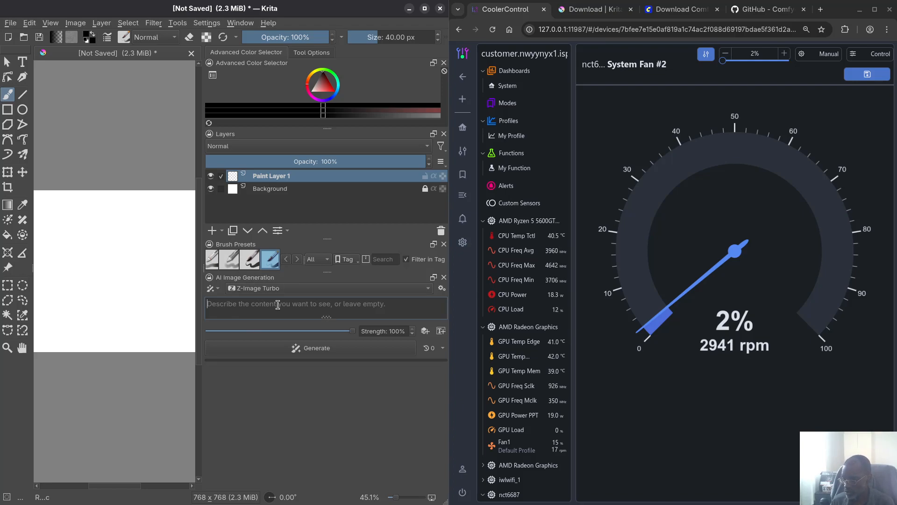
type("A lo")
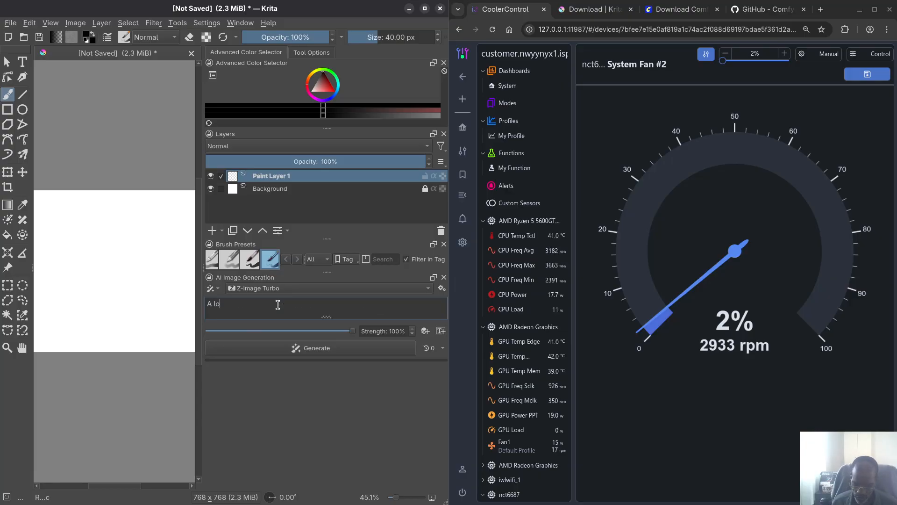
- Complete the prompt as "A lovely cat" and generate an image from it with the Z-Image Turbo style
type("vely cat")
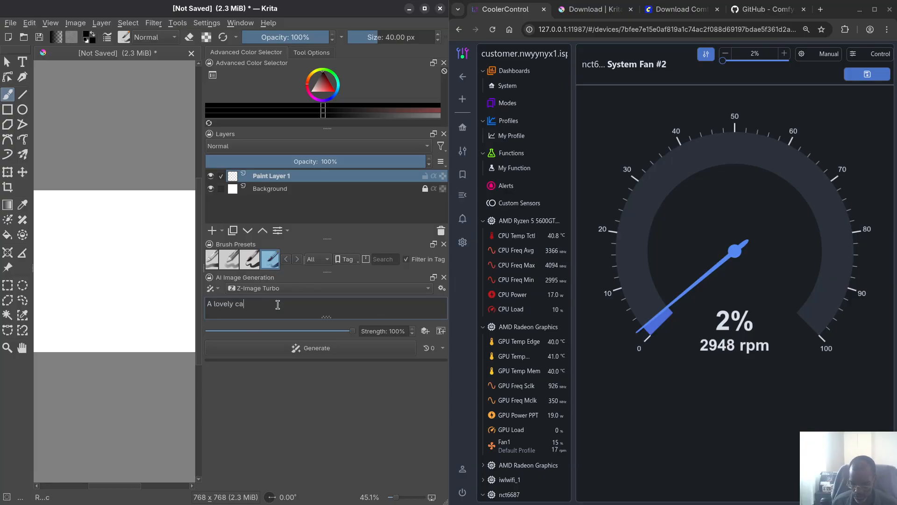
left_click(318, 349)
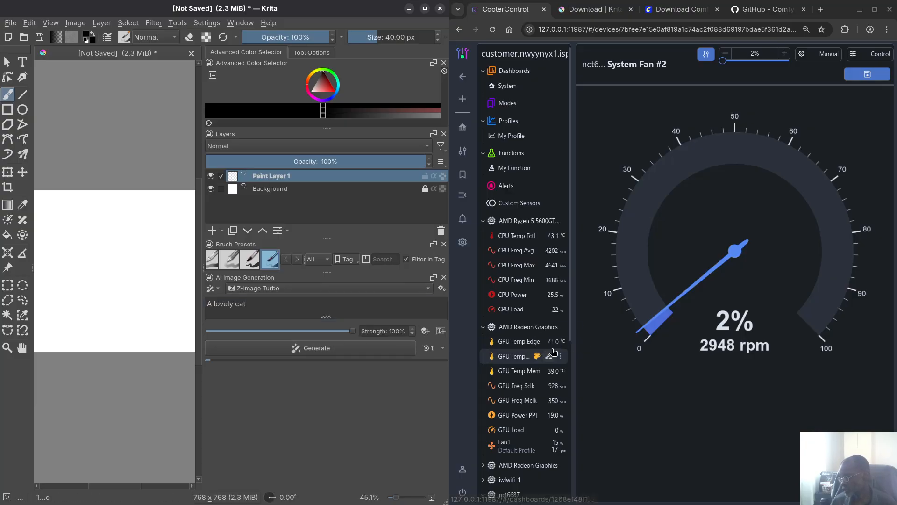
- In CoolerControl, set System Fan #2 to a manual speed of 35% and apply it
double_click(754, 52)
type("35")
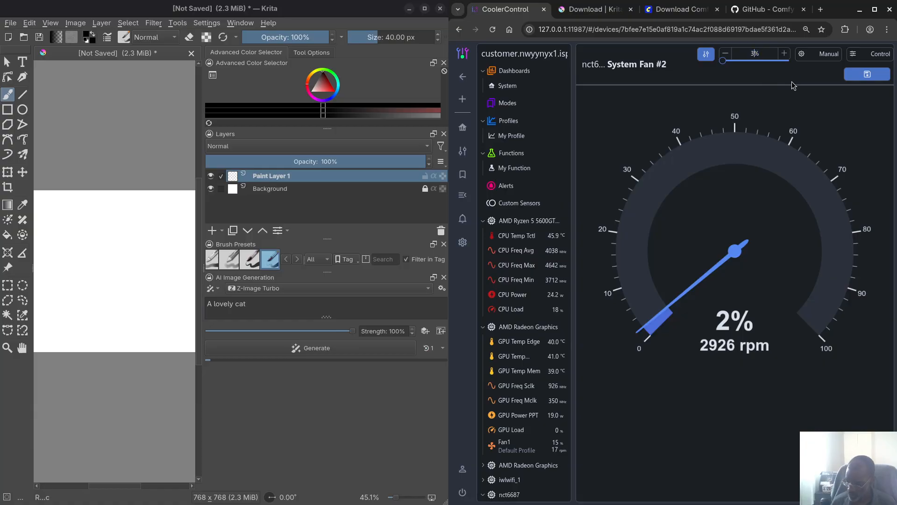
left_click(860, 76)
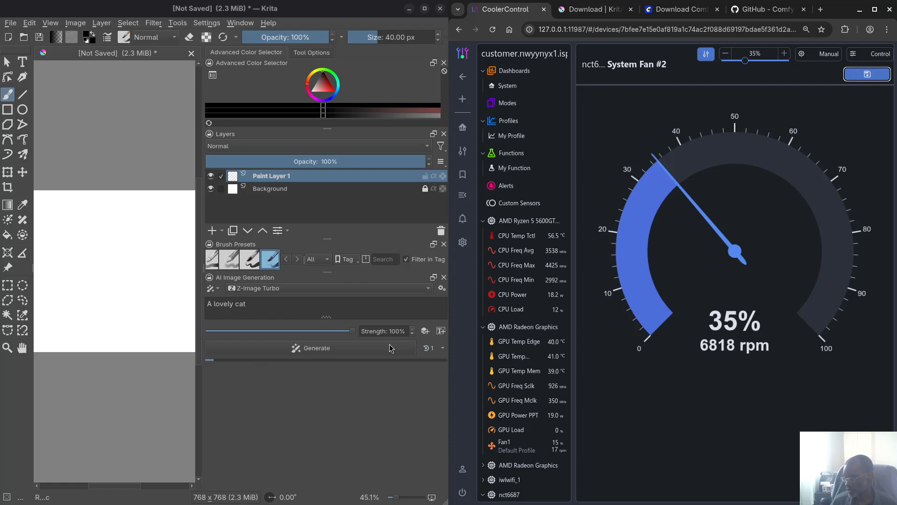
- Bring the ComfyUI terminal forward, then open the system monitor over it with the CPU section collapsed to check memory use
key("super")
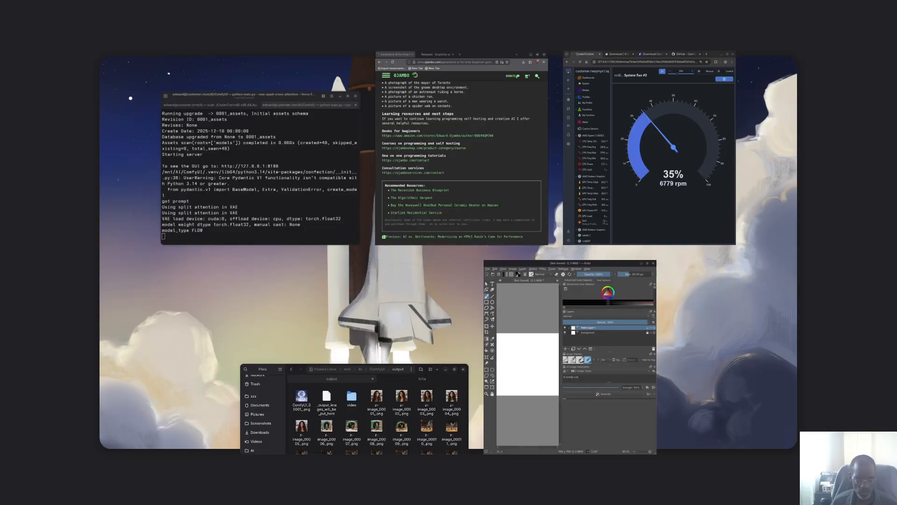
left_click(279, 215)
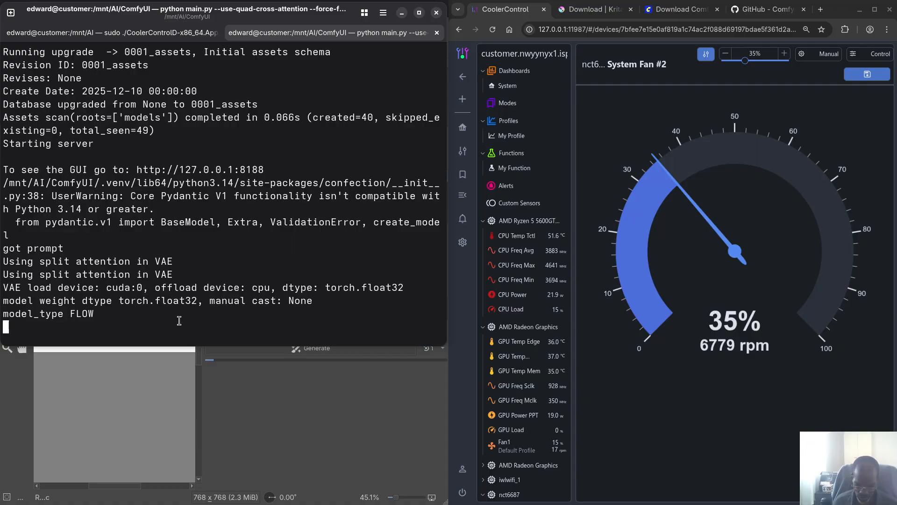
key("super")
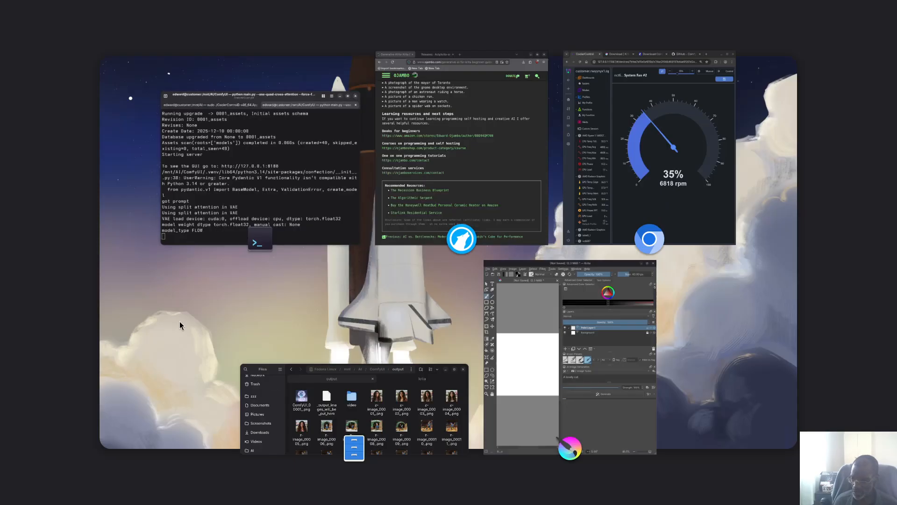
key("Return")
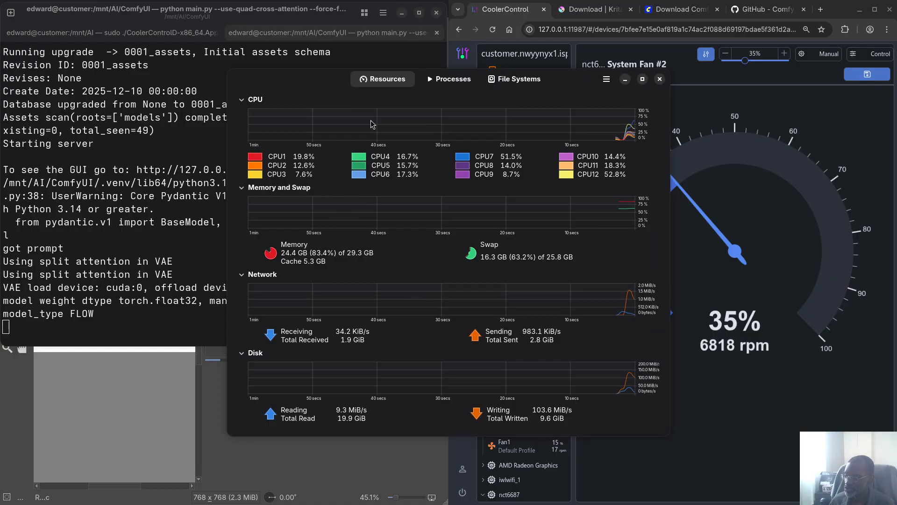
left_click(314, 103)
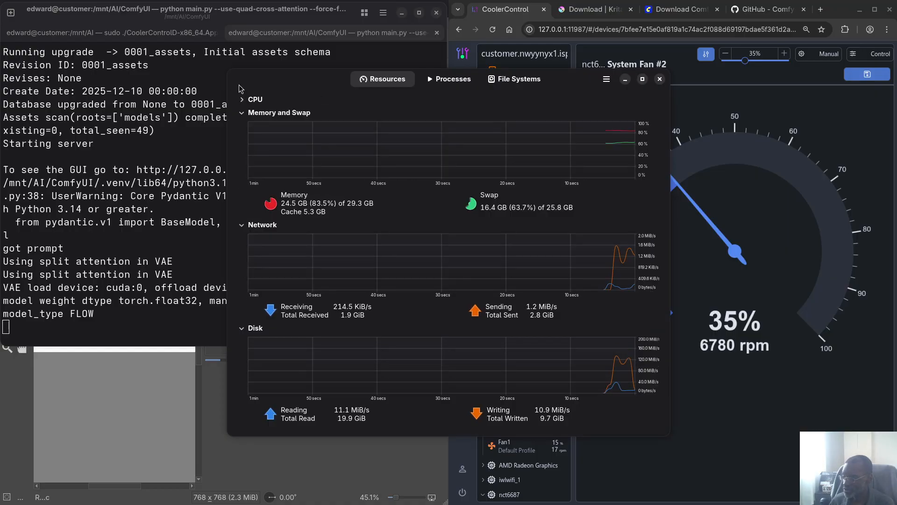
left_click_drag(318, 81, 108, 42)
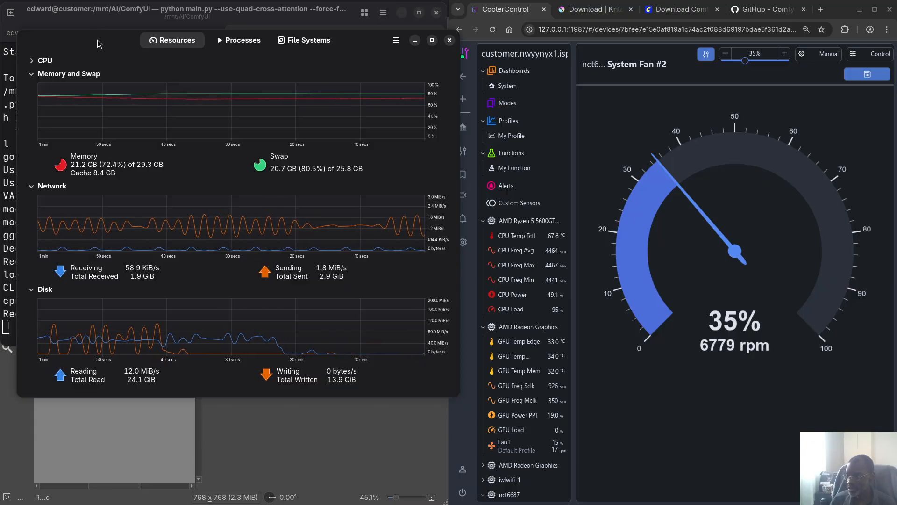
- Move the system monitor aside to read the ComfyUI log, bring it back to check memory and swap, and clear it away again
left_click_drag(99, 43, 0, 67)
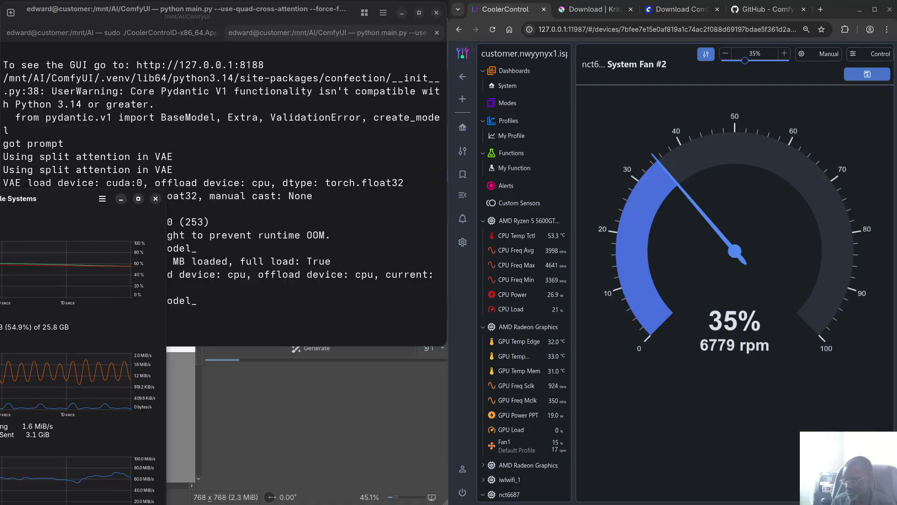
left_click_drag(0, 204, 187, 152)
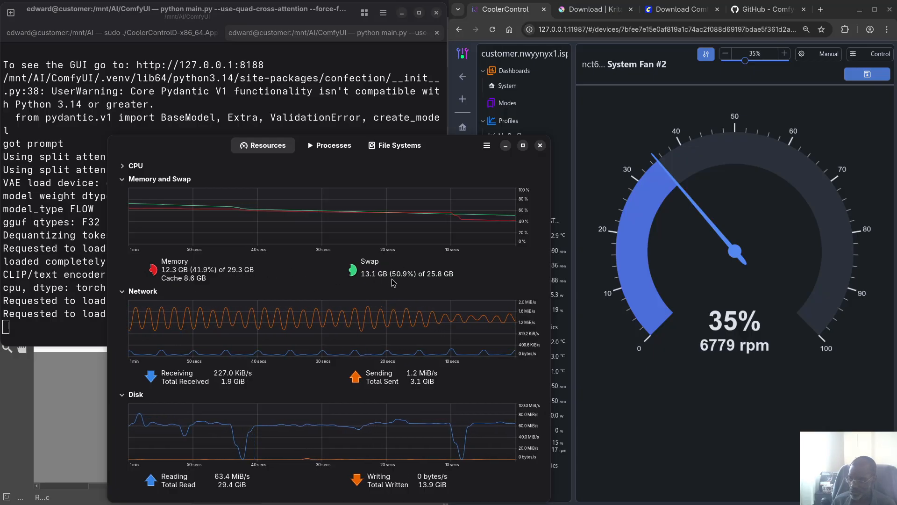
left_click_drag(186, 144, 0, 120)
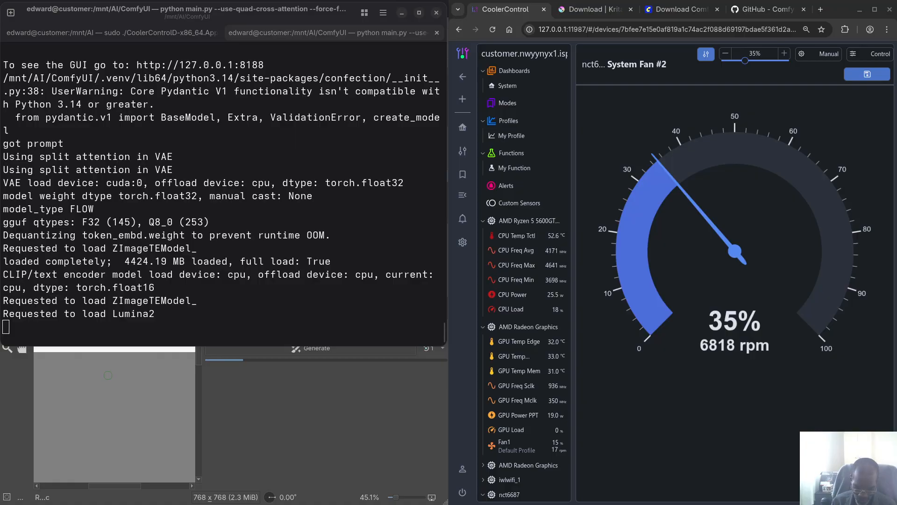
- In the file manager, go to ComfyUI's models/diffusion_models folder and check the size of z_image_turbo_bf16.safetensors
key("super")
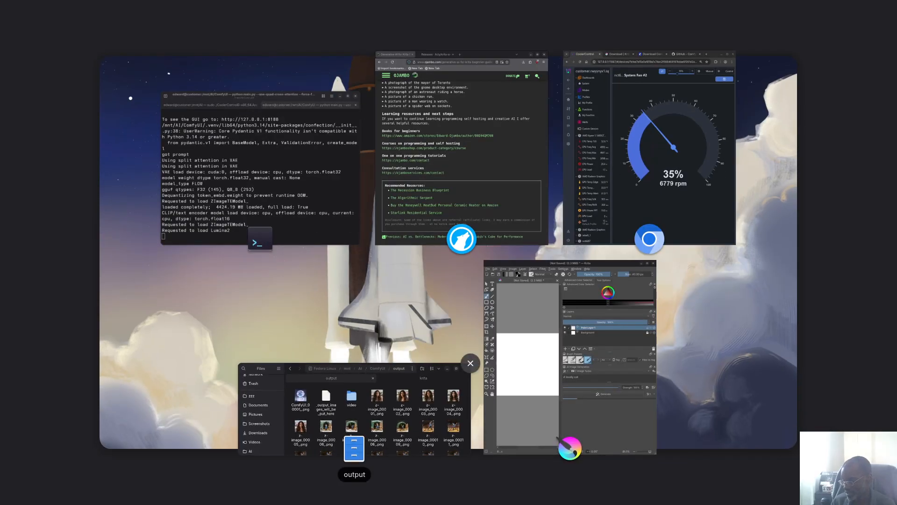
left_click(352, 430)
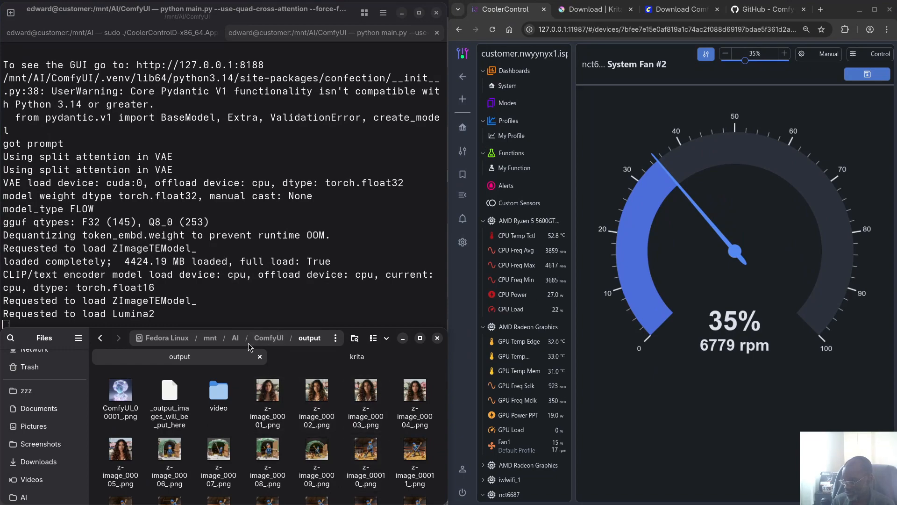
left_click(272, 339)
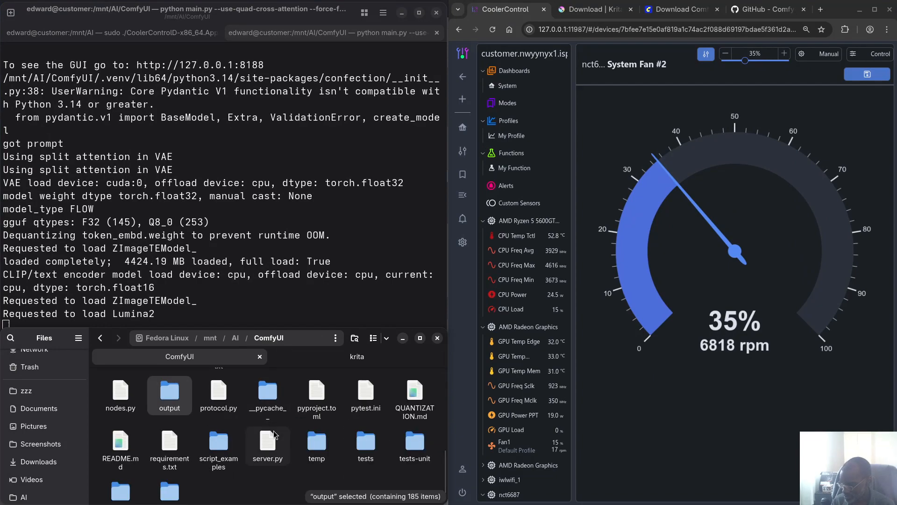
scroll(232, 438, "down", 1)
scroll(231, 438, "up", 5)
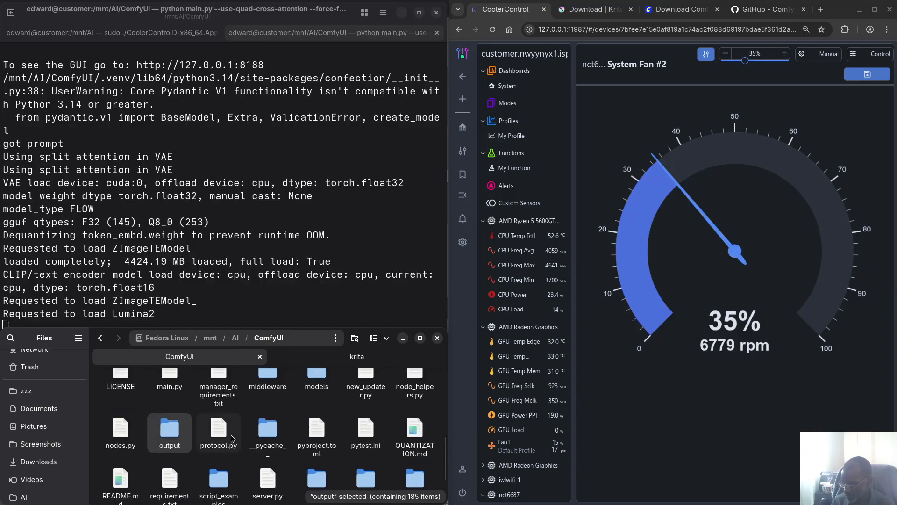
double_click(321, 444)
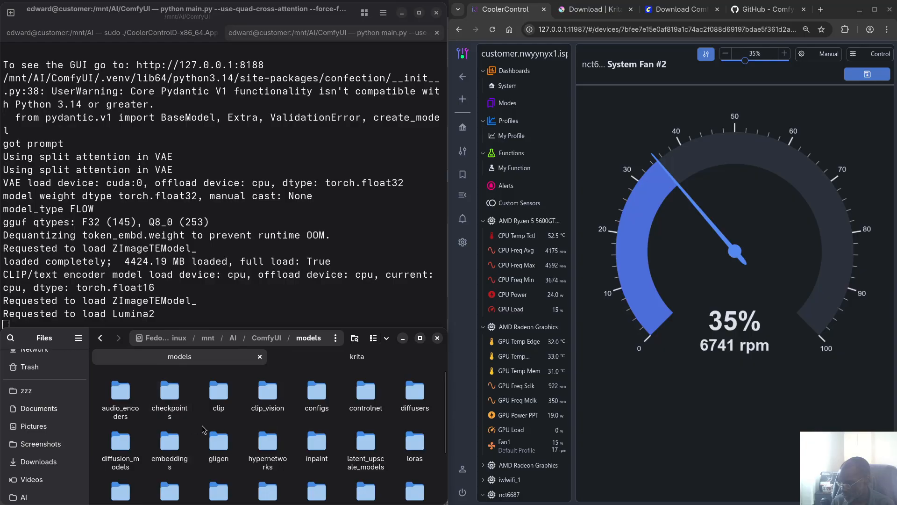
double_click(122, 447)
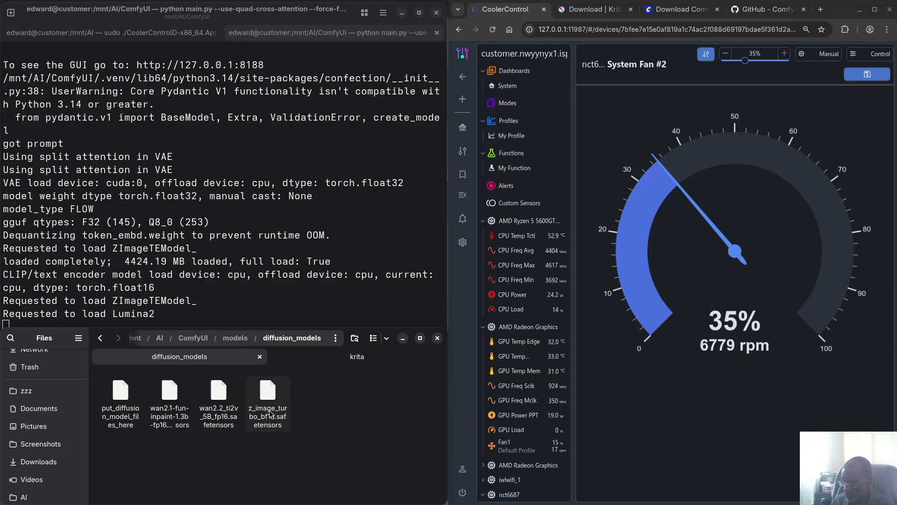
left_click(274, 396)
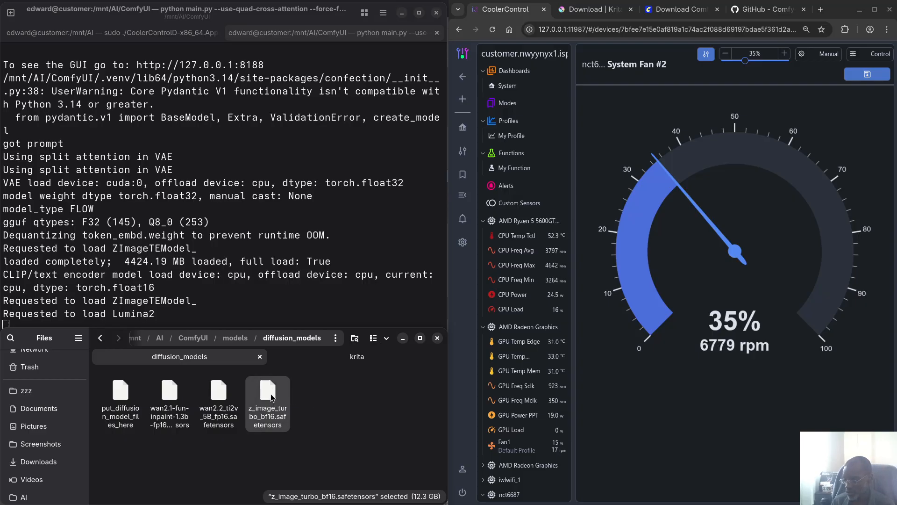
- Open the models/unet folder and check the sizes of z_image_turbo-Q8_0.gguf and z_image_turbo-Q4_K_M.gguf
left_click(232, 339)
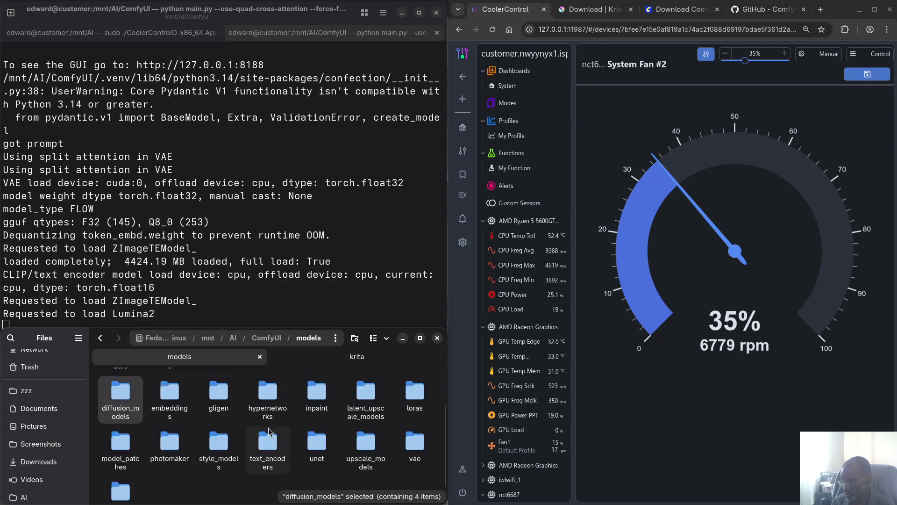
scroll(269, 430, "down", 1)
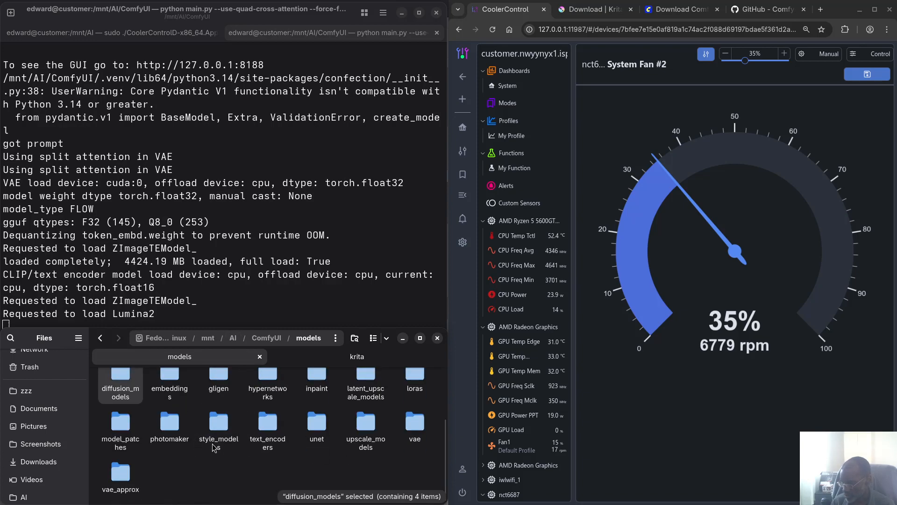
double_click(312, 423)
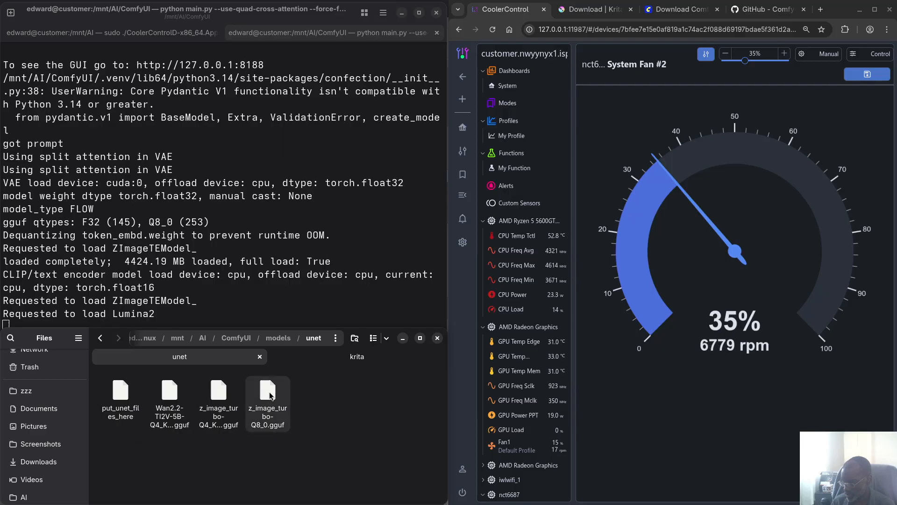
left_click(269, 395)
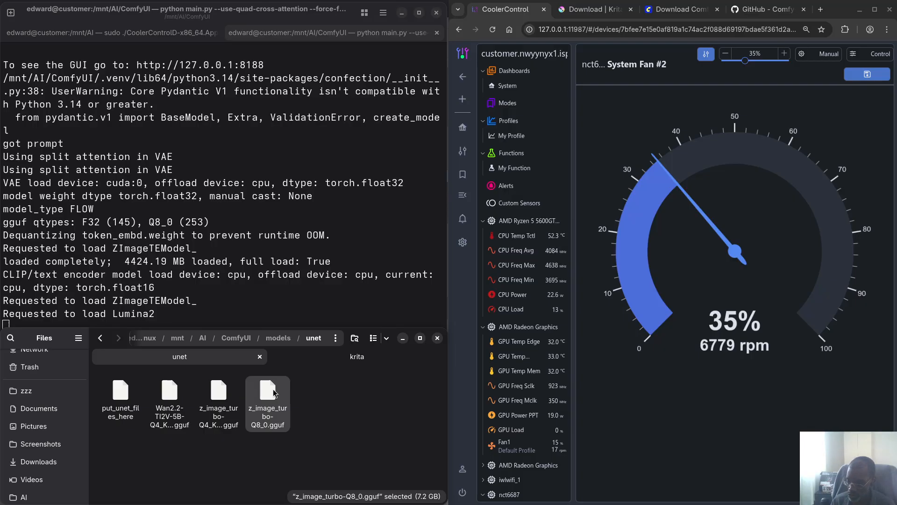
left_click(217, 395)
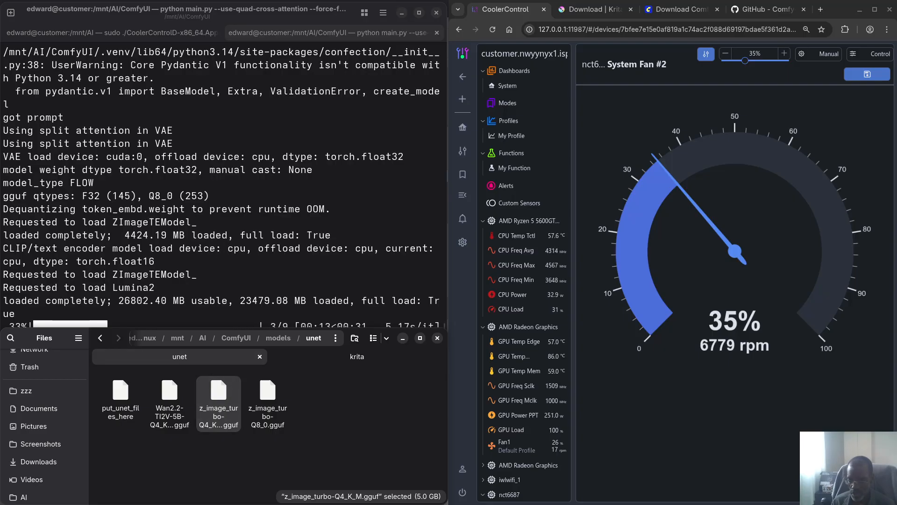
- Bring the system monitor back into view to compare memory and swap use with the ComfyUI log, then put it behind the other windows
left_click_drag(0, 169, 174, 89)
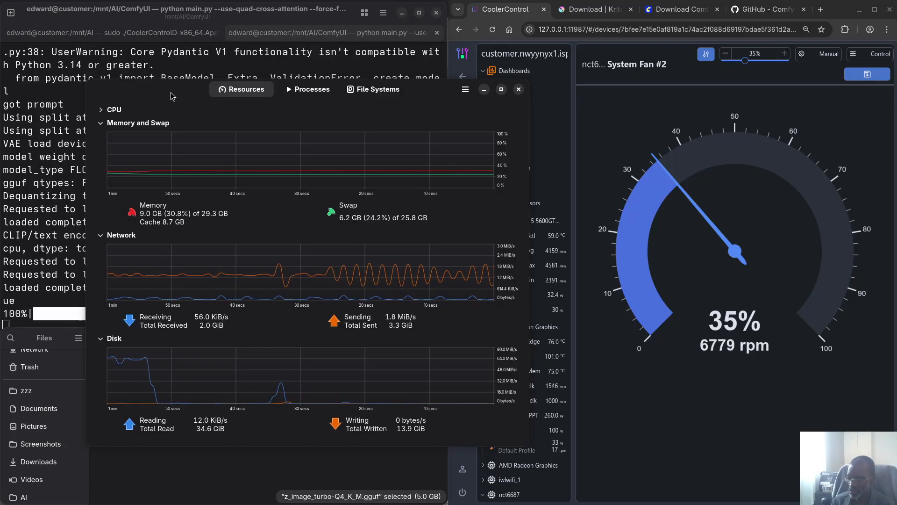
left_click_drag(171, 95, 0, 59)
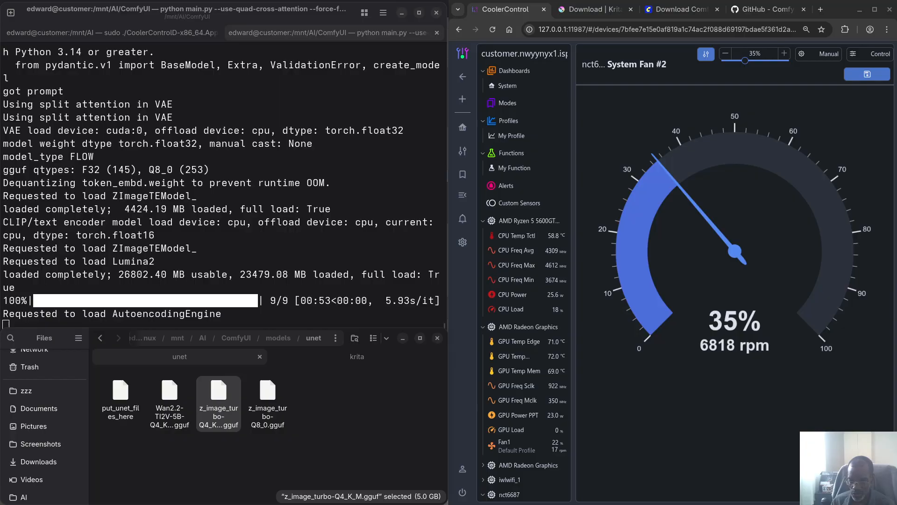
left_click_drag(0, 140, 196, 139)
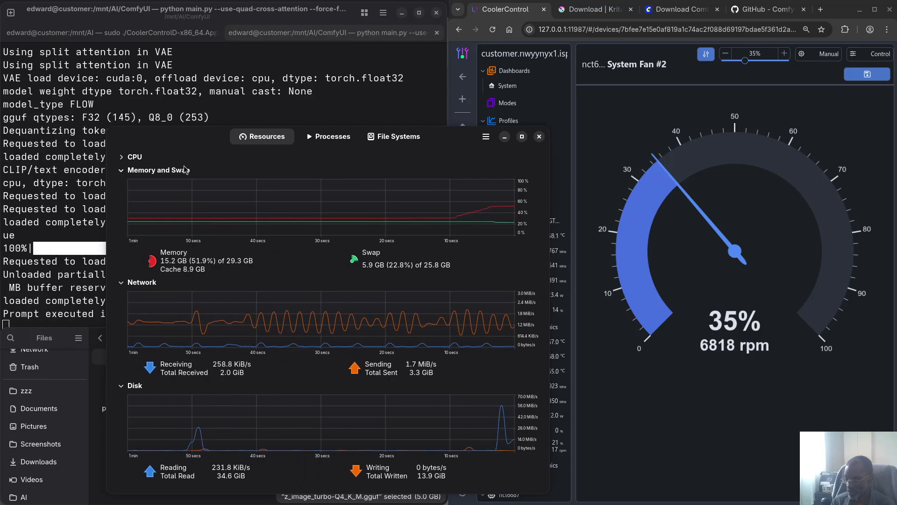
middle_click(186, 133)
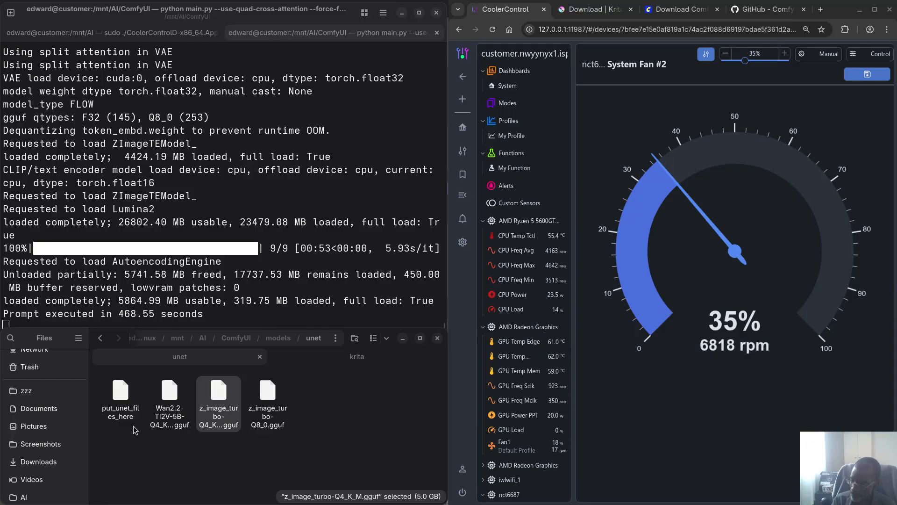
- Switch to Krita, change the AI generation style to Z-Image Turbo (GGUF), and generate "A lovely cat" again
key("super")
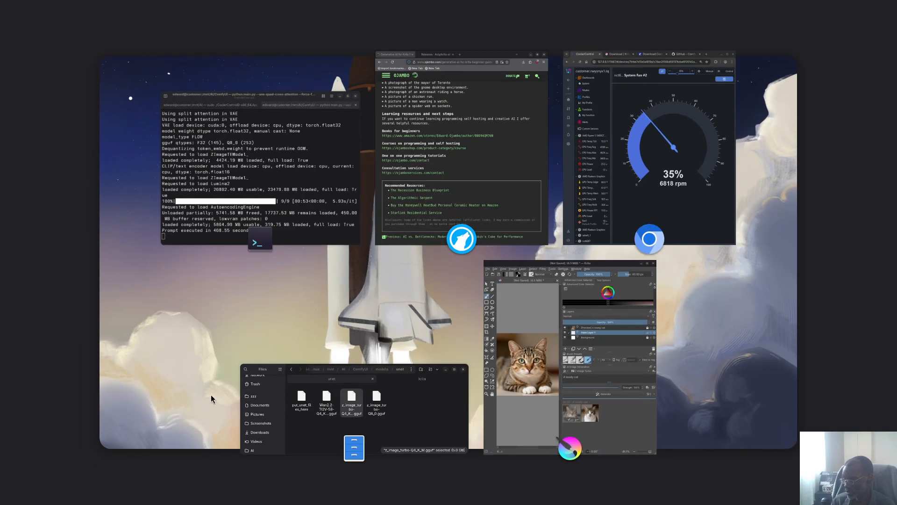
left_click(537, 288)
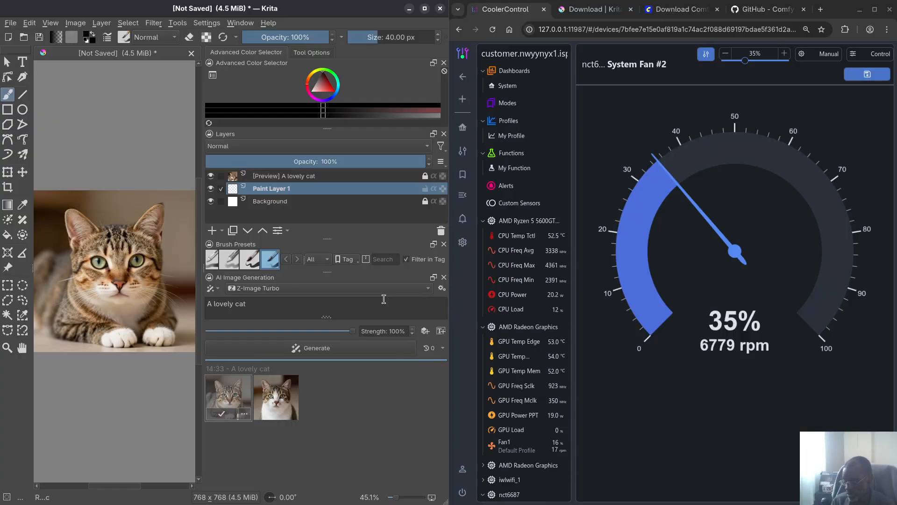
left_click(428, 290)
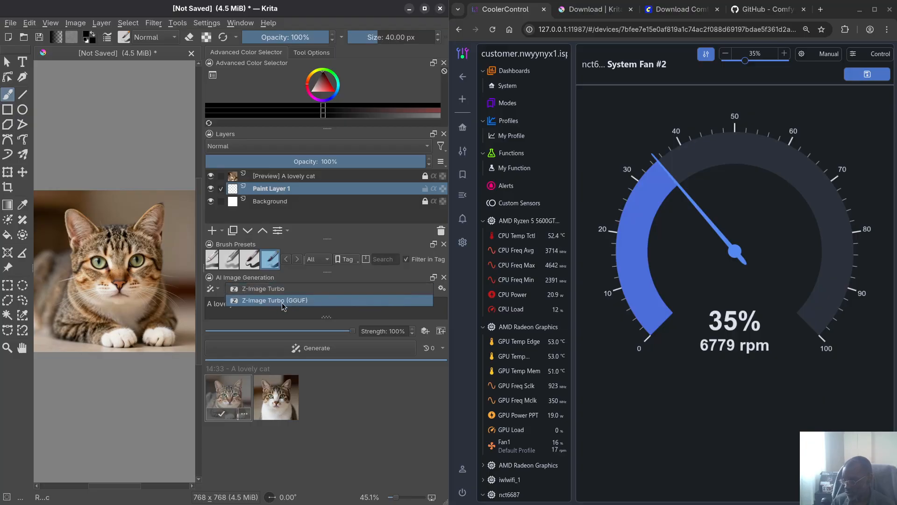
left_click(307, 300)
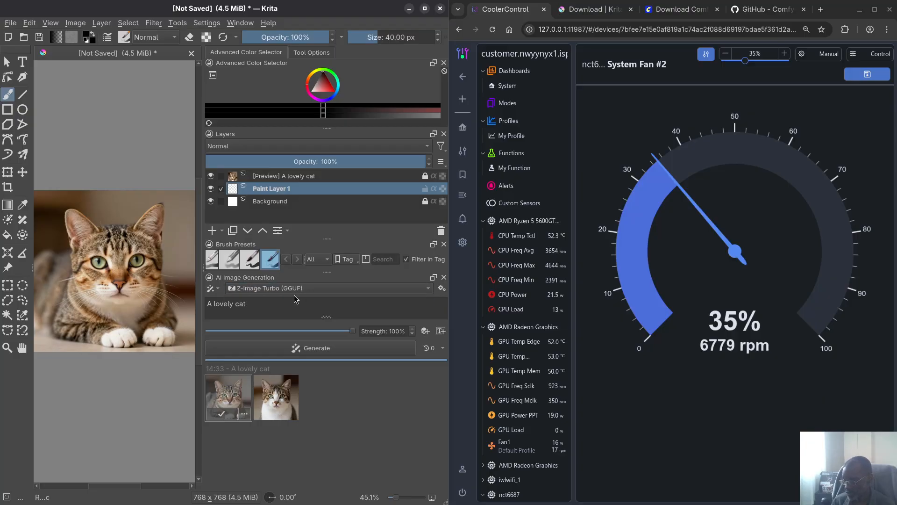
left_click(316, 351)
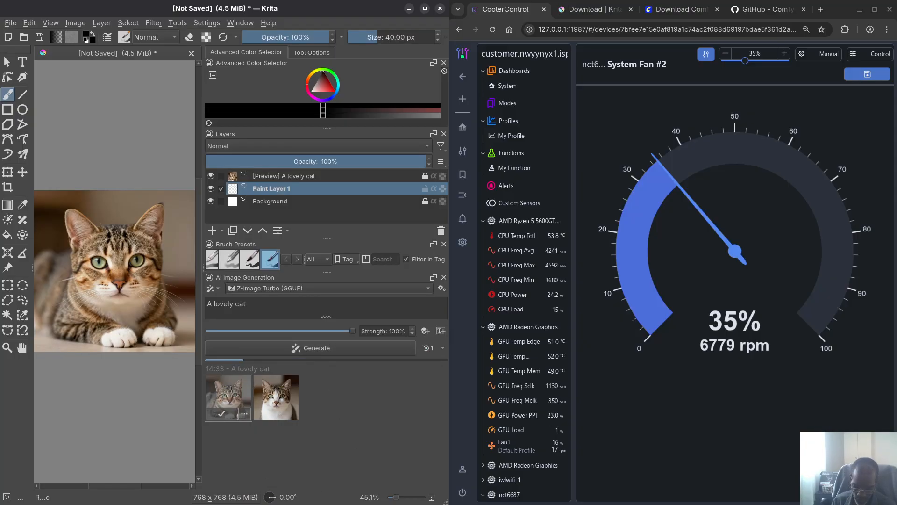
- Switch to the ComfyUI terminal and examine the log for the model loading entries of the previous and current generations
key("super")
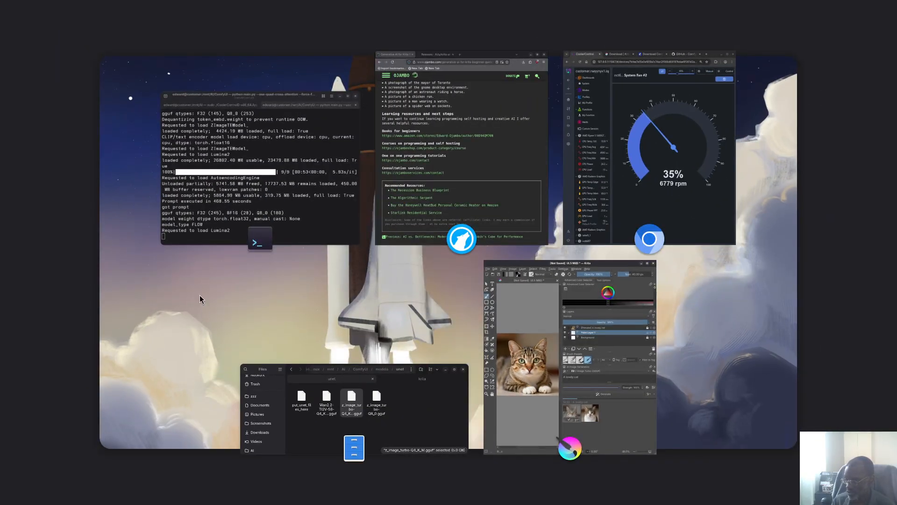
left_click(177, 233)
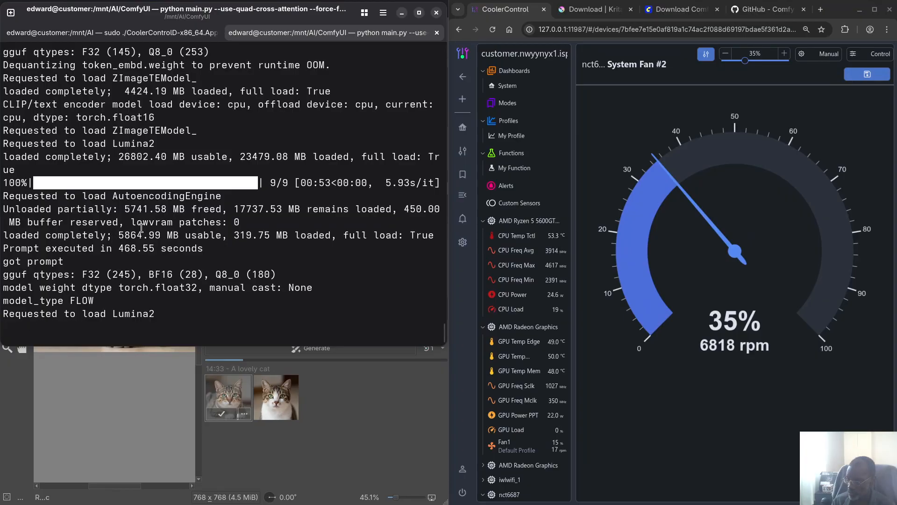
scroll(141, 228, "up", 2)
scroll(141, 227, "up", 1)
scroll(140, 225, "up", 2)
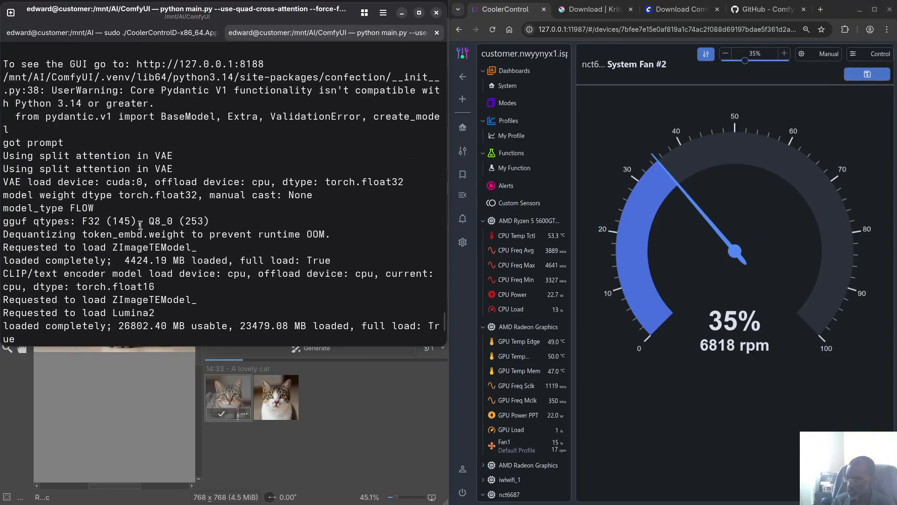
scroll(146, 161, "down", 3)
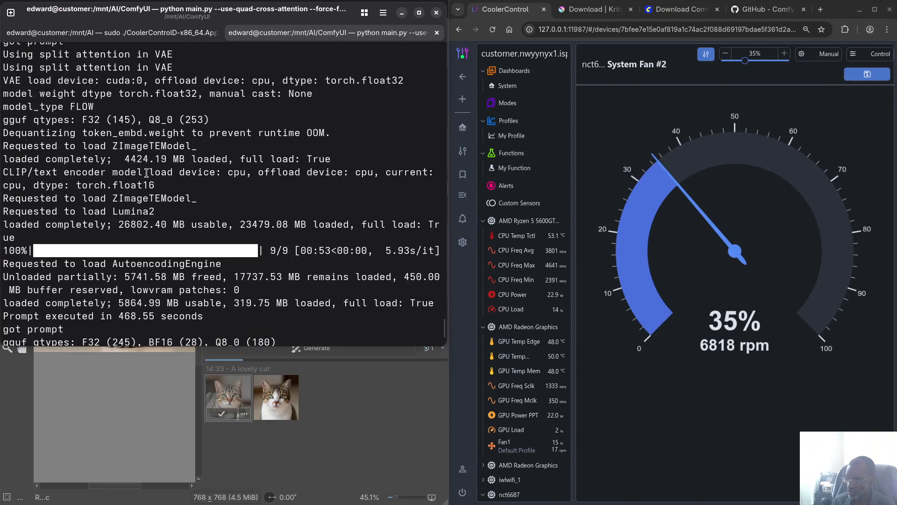
scroll(130, 160, "down", 2)
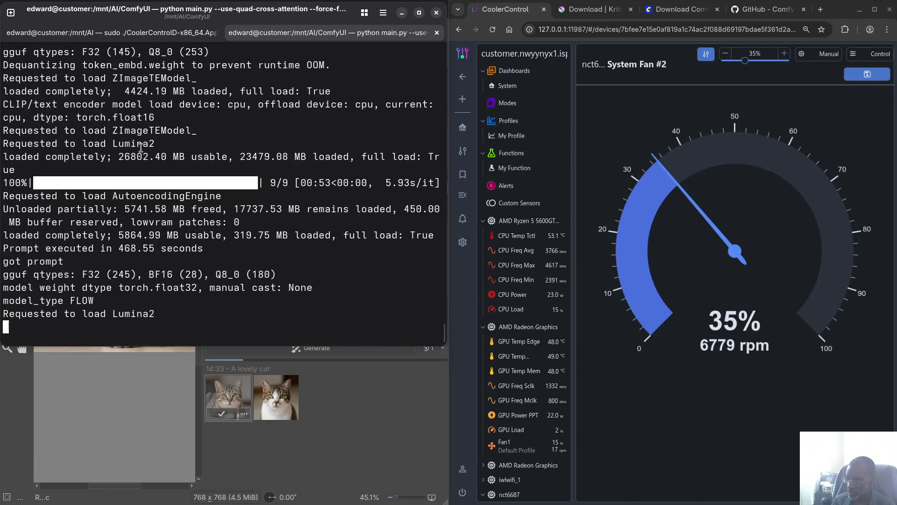
scroll(144, 136, "up", 1)
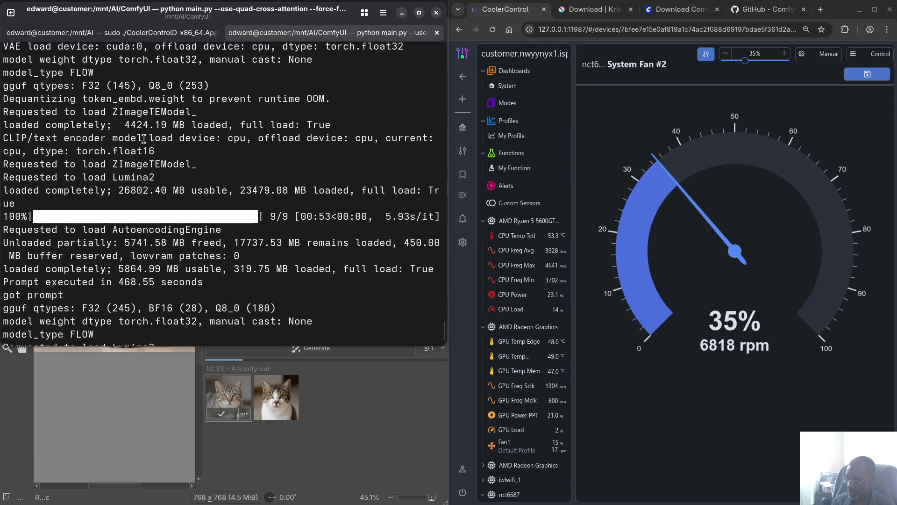
scroll(202, 265, "down", 1)
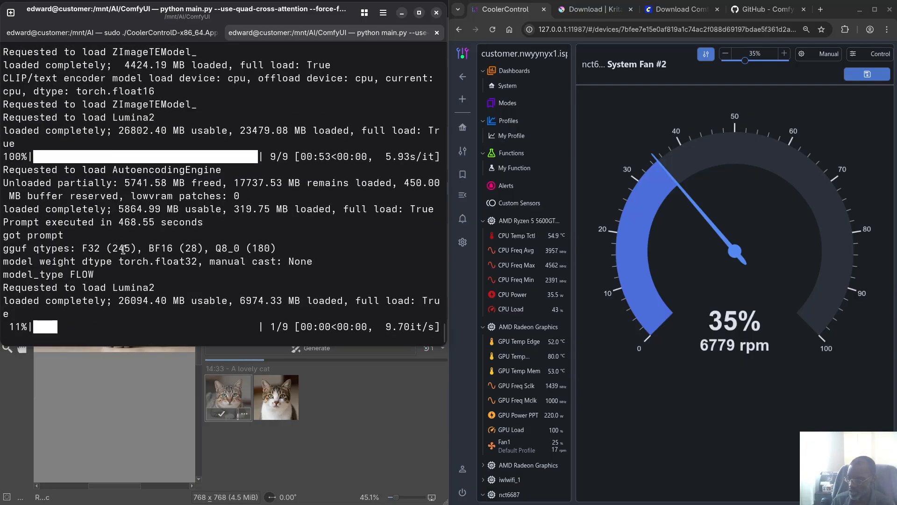
- Follow the sampling progress in the ComfyUI log and bring the system monitor into view to check memory and swap use, then move it away
scroll(132, 218, "up", 2)
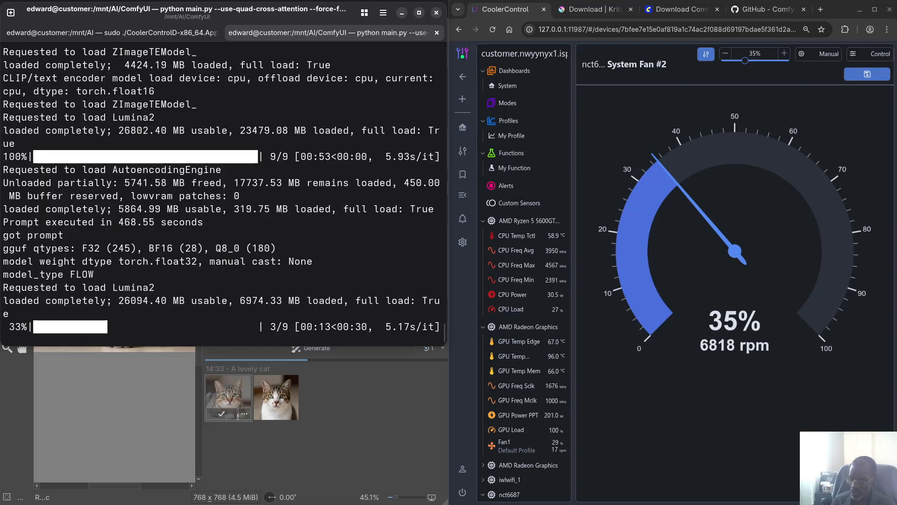
left_click_drag(0, 189, 259, 70)
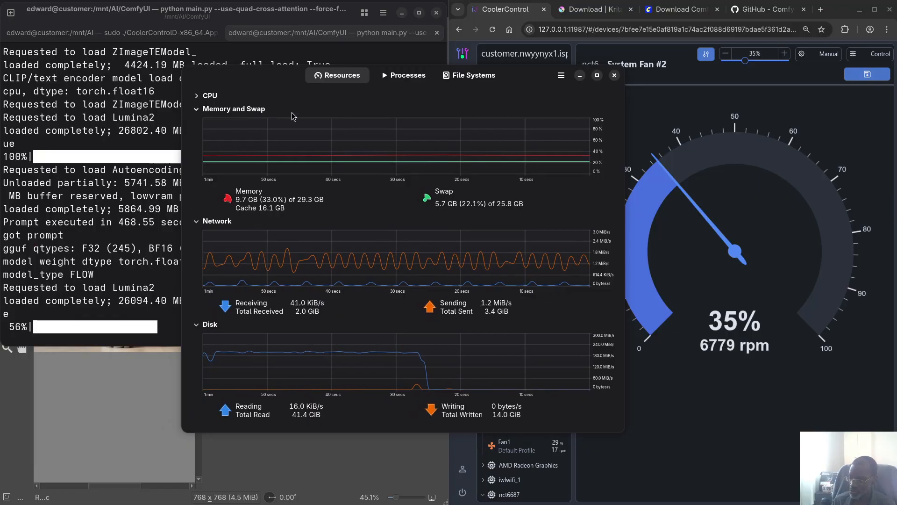
left_click_drag(274, 76, 0, 100)
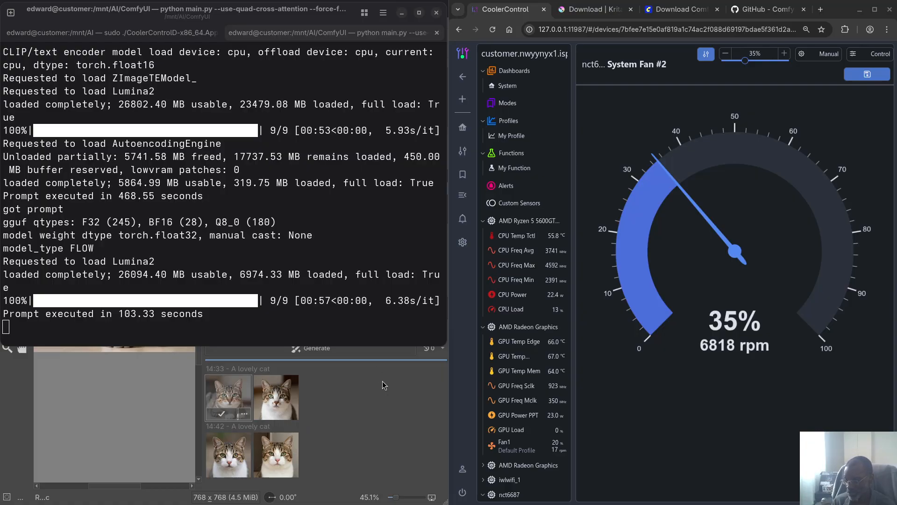
- Switch to Krita, check the generation details of the results, and preview both cat images of the 14:42 batch
key("super")
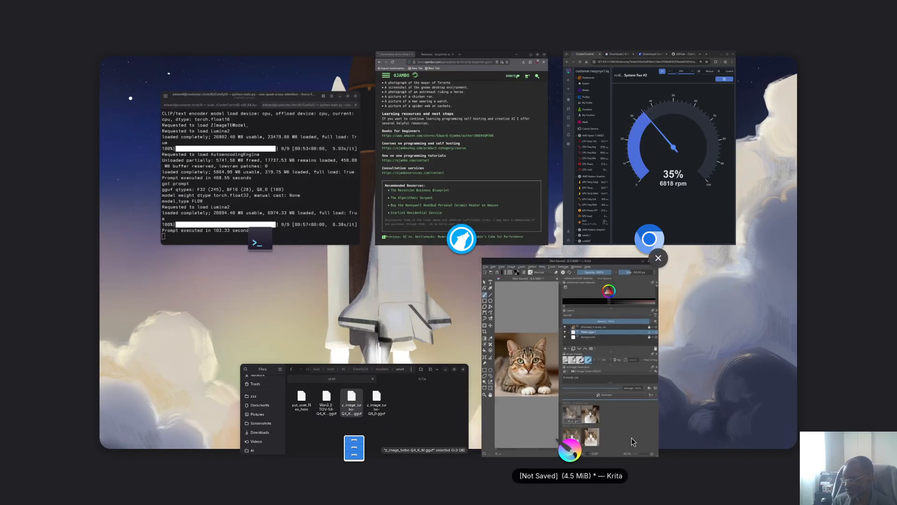
left_click(631, 437)
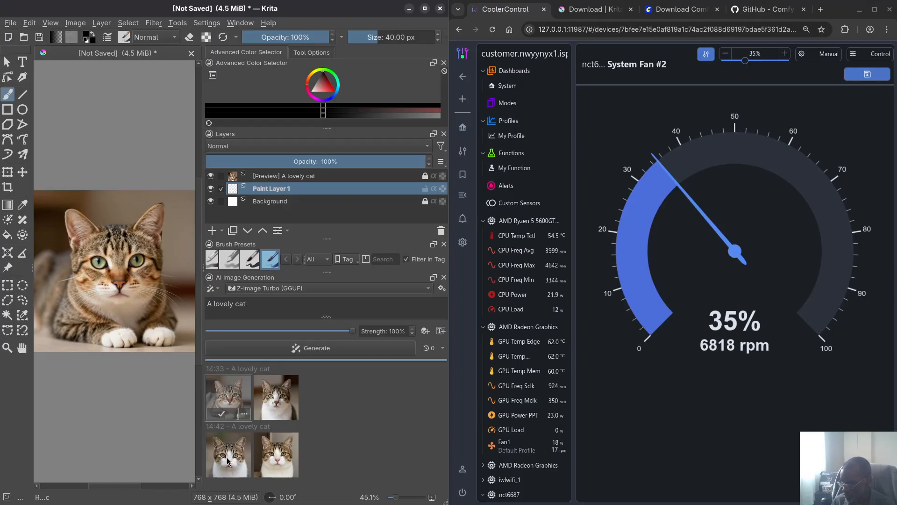
mouse_move(228, 461)
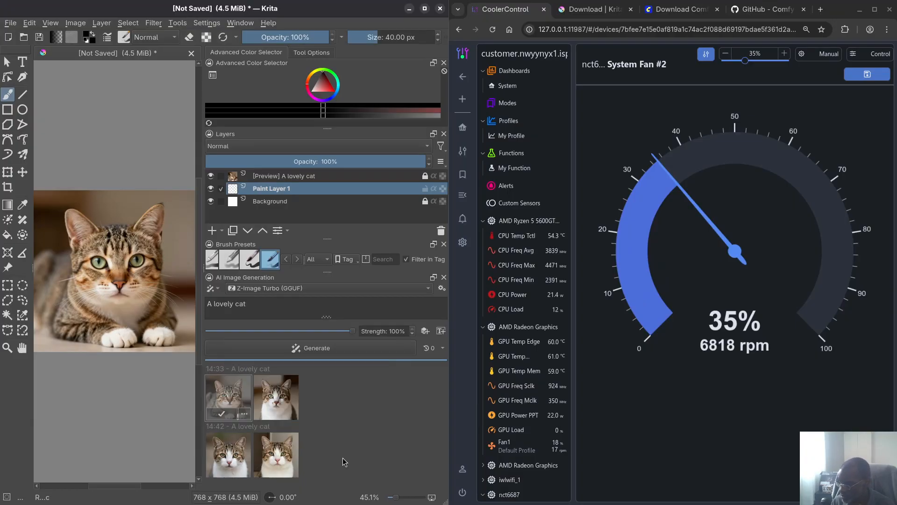
mouse_move(282, 402)
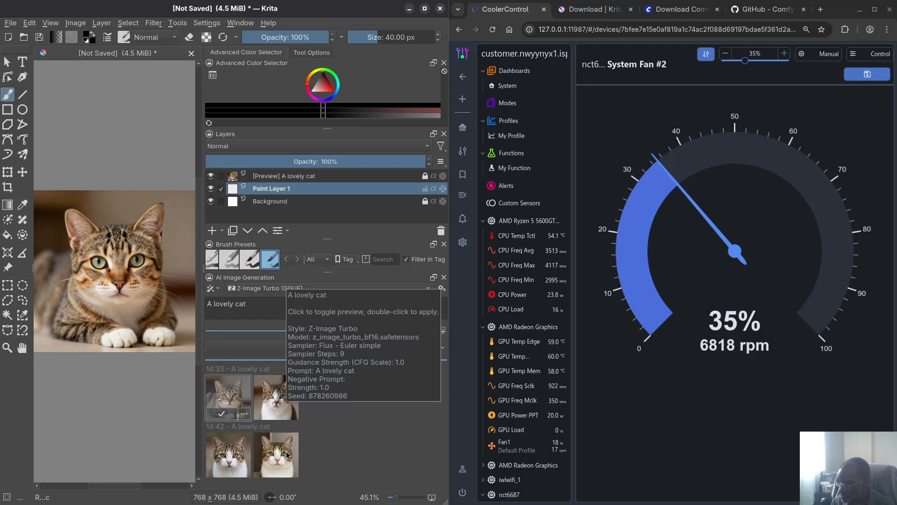
left_click(233, 468)
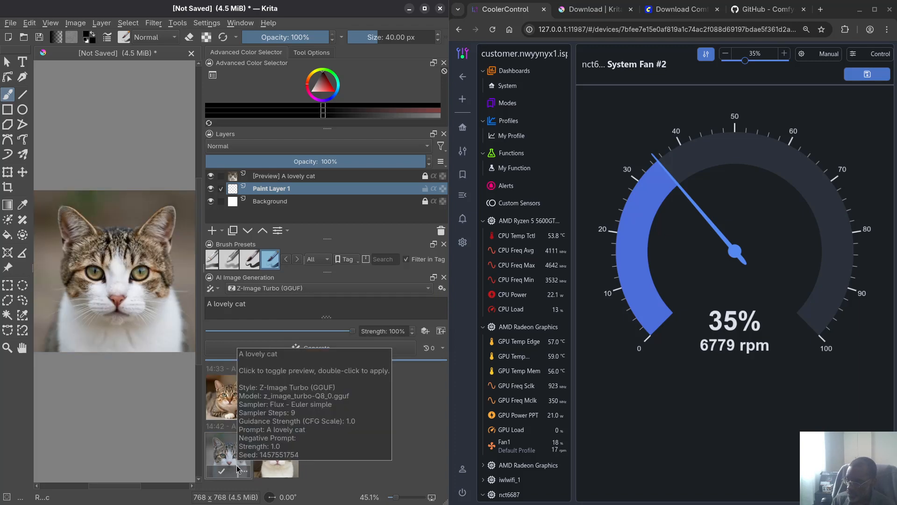
left_click(283, 466)
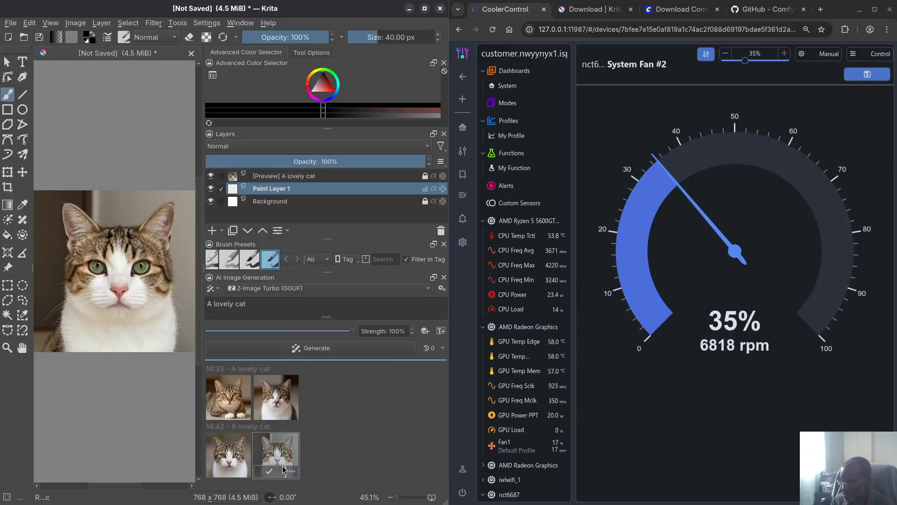
- Compare the 14:33 and 14:42 batches by previewing their cat images in turn, ending on the second 14:42 image
left_click(288, 406)
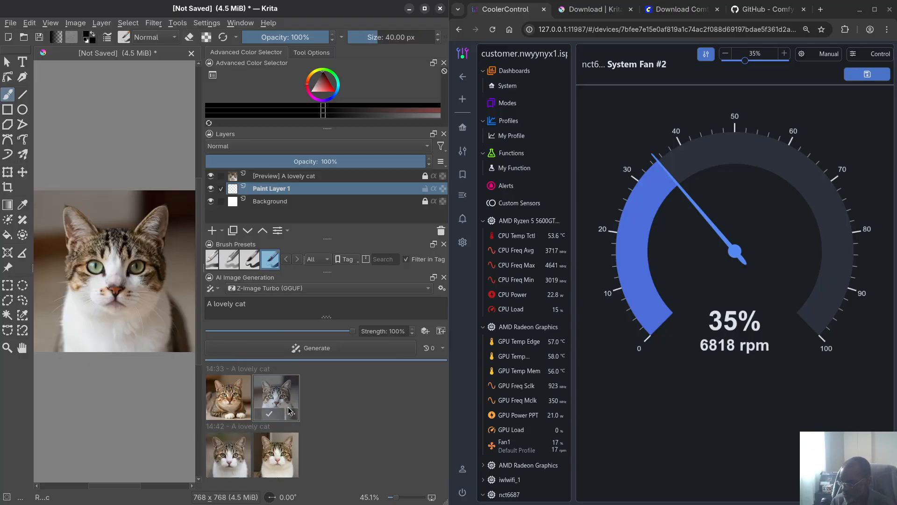
left_click(226, 457)
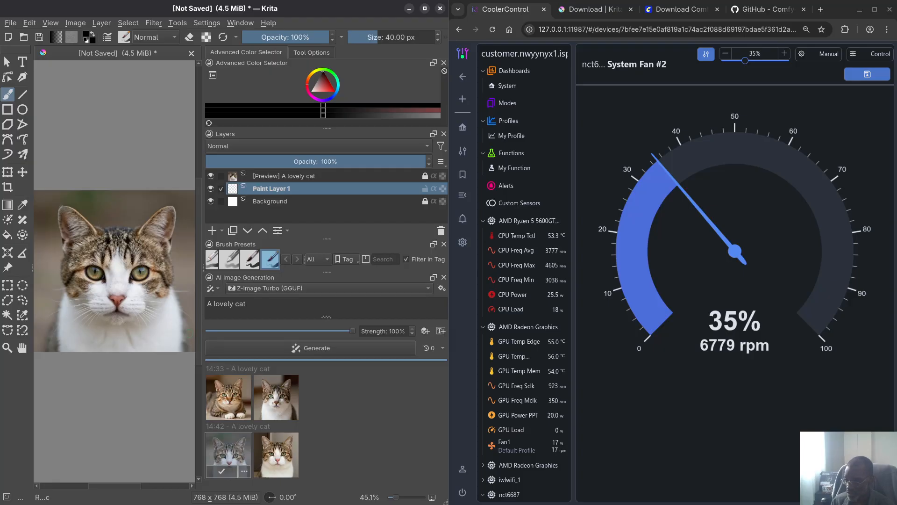
left_click(229, 393)
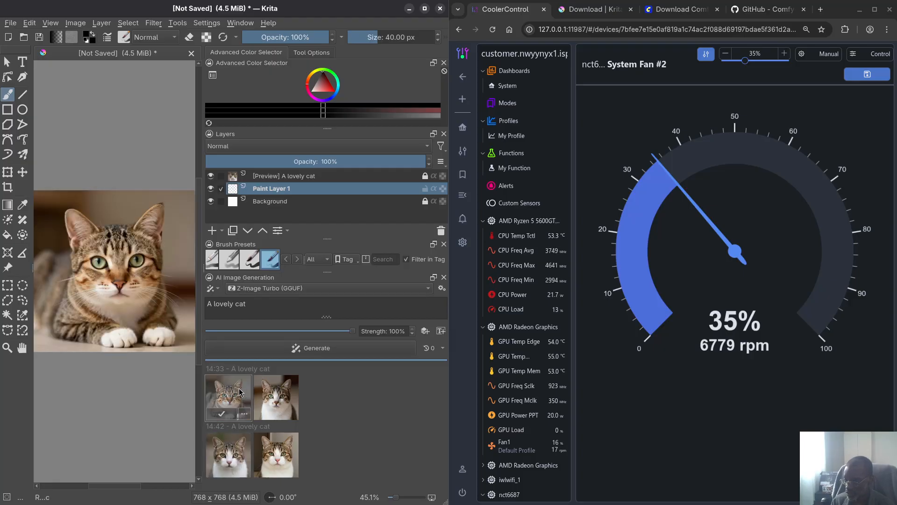
left_click(275, 392)
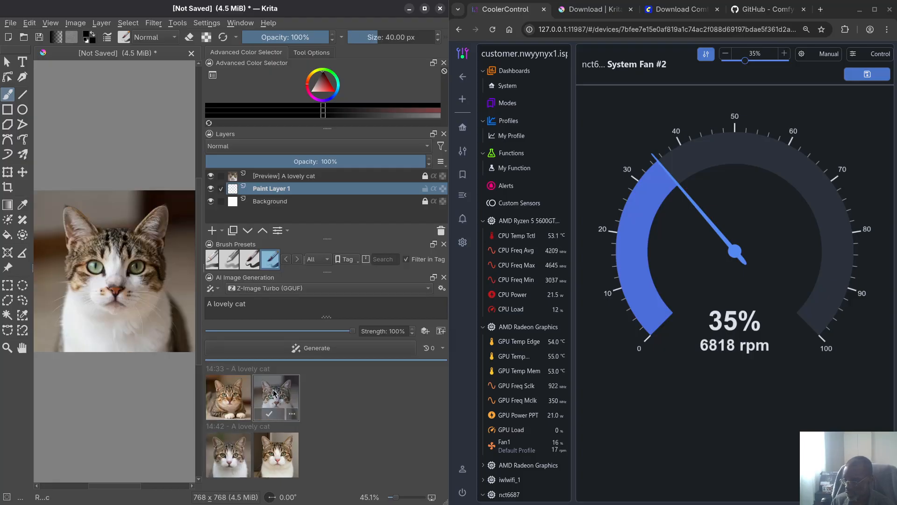
left_click(242, 452)
left_click(276, 456)
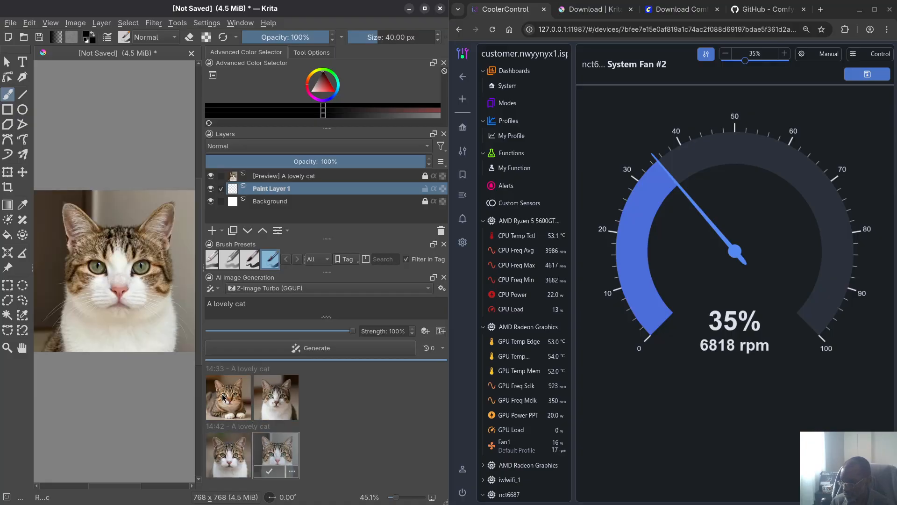
left_click(225, 463)
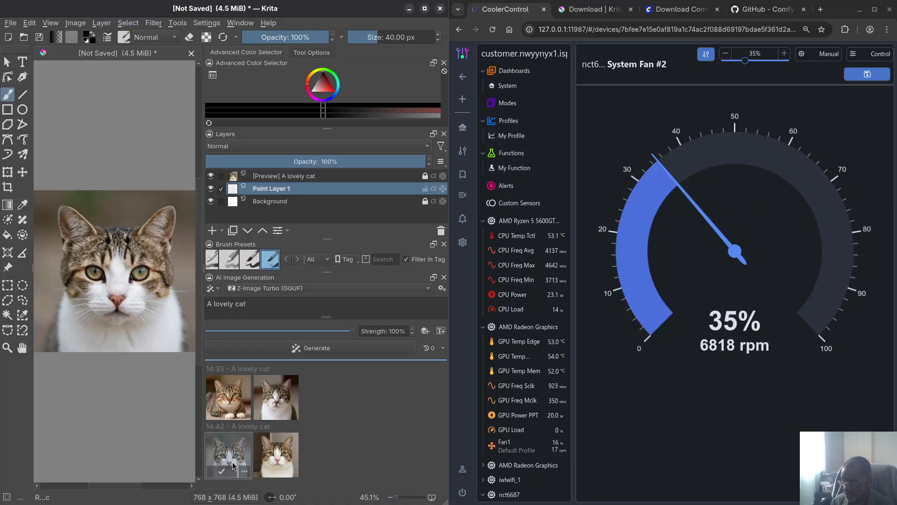
left_click(266, 466)
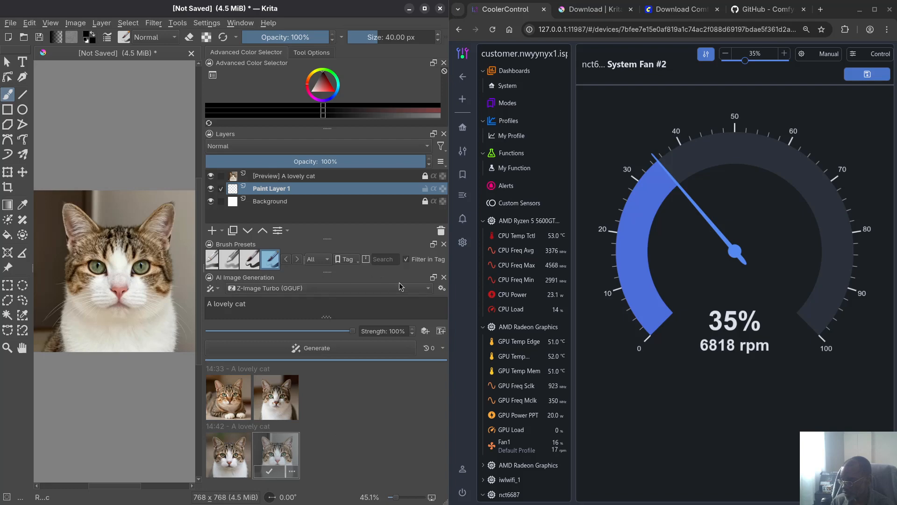
- Set the model checkpoint of the Z-Image Turbo (GGUF) style to z_image_turbo-Q4_K_M.gguf and generate "A lovely cat" again
left_click(442, 289)
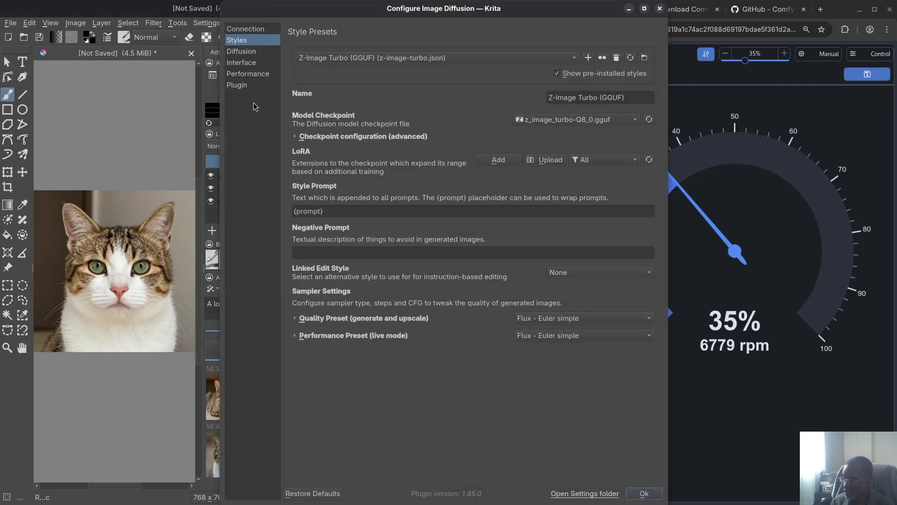
left_click_drag(355, 5, 157, 13)
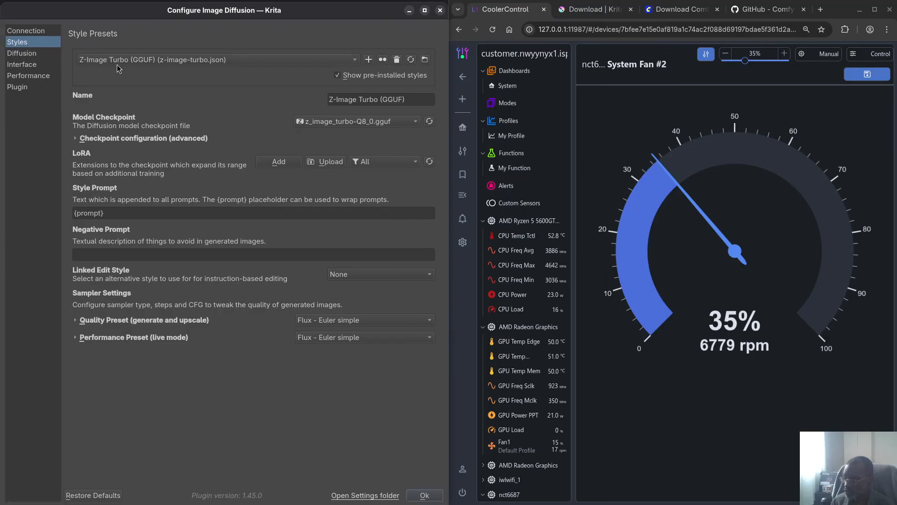
left_click(367, 125)
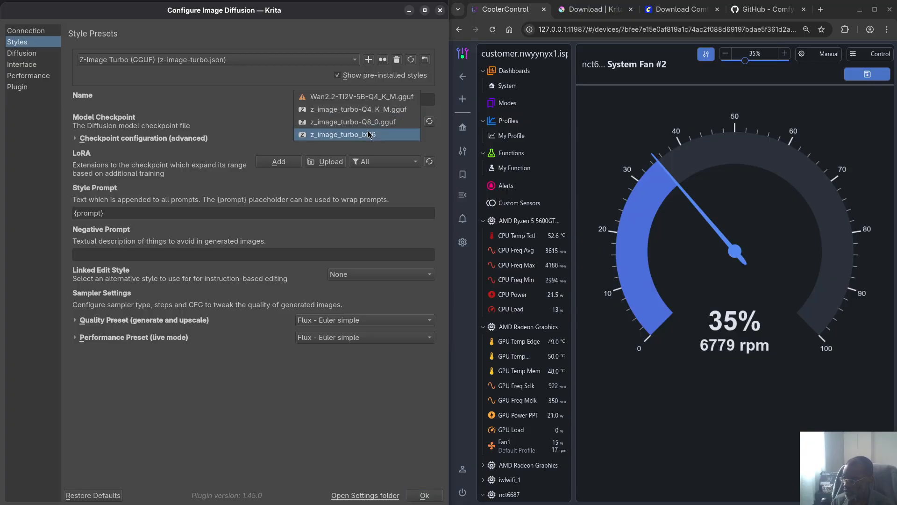
left_click(390, 110)
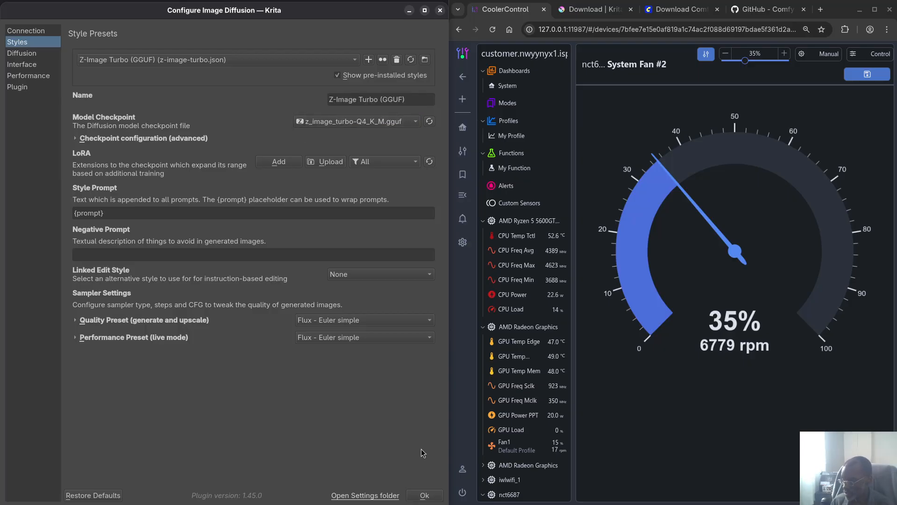
left_click(424, 495)
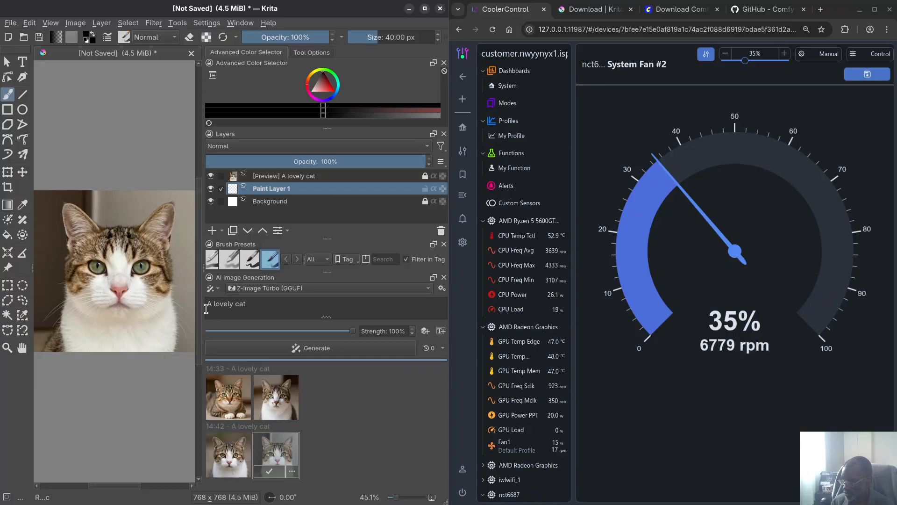
left_click(325, 352)
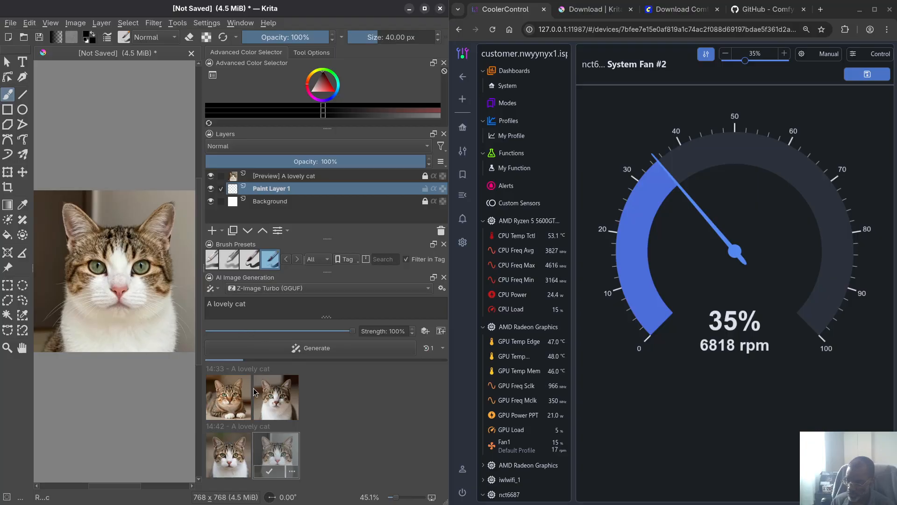
- Return to the ComfyUI terminal to compare the current run's model loading and sampling speed with the earlier runs
key("super")
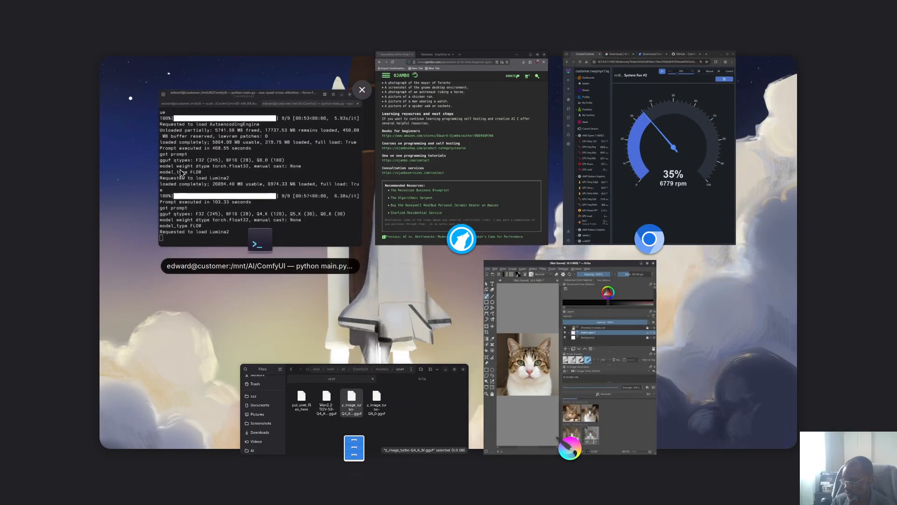
left_click(266, 193)
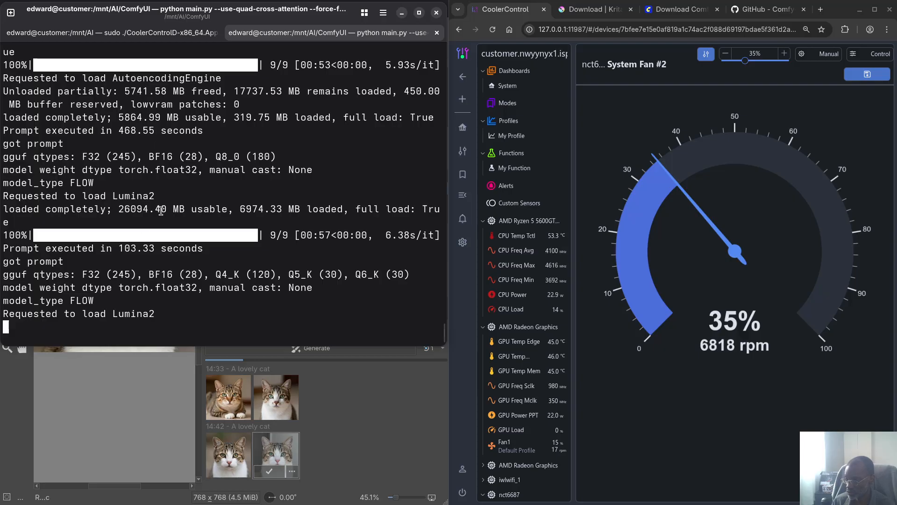
scroll(161, 210, "up", 4)
scroll(160, 210, "down", 4)
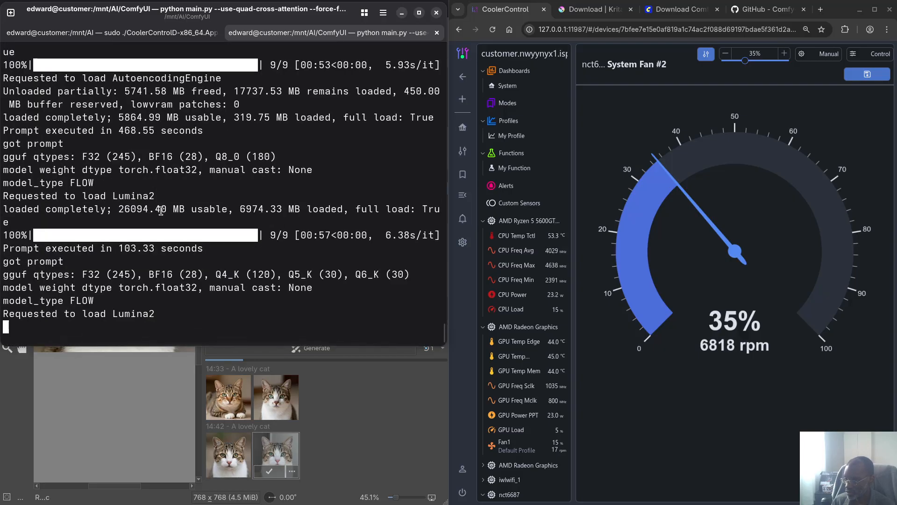
scroll(161, 210, "up", 5)
scroll(161, 210, "up", 1)
scroll(187, 233, "down", 6)
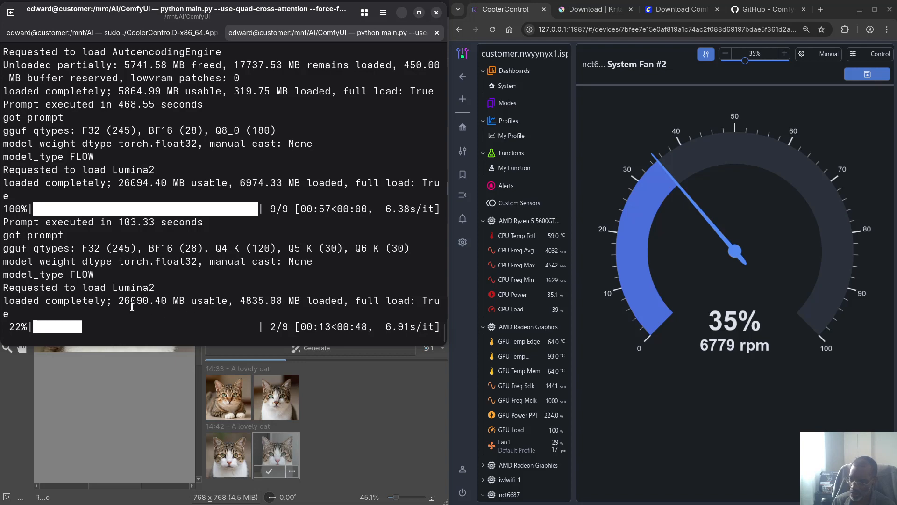
key("super")
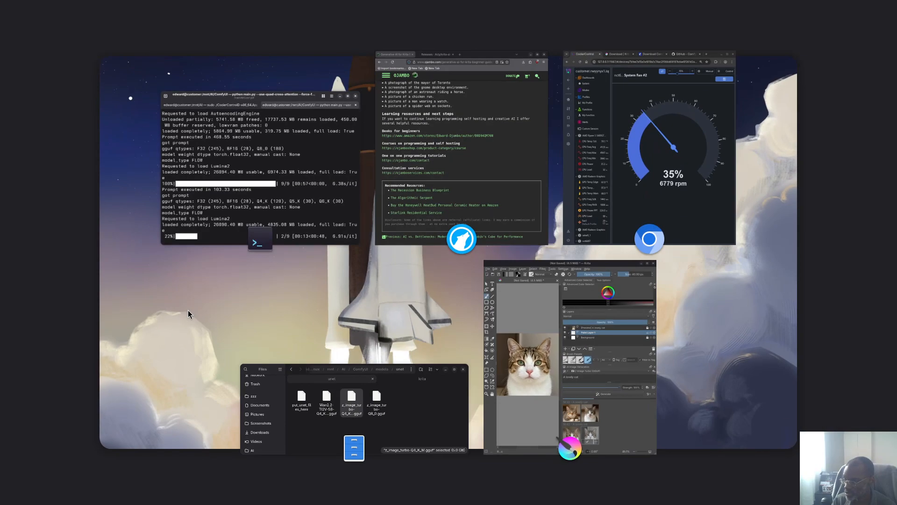
key("super")
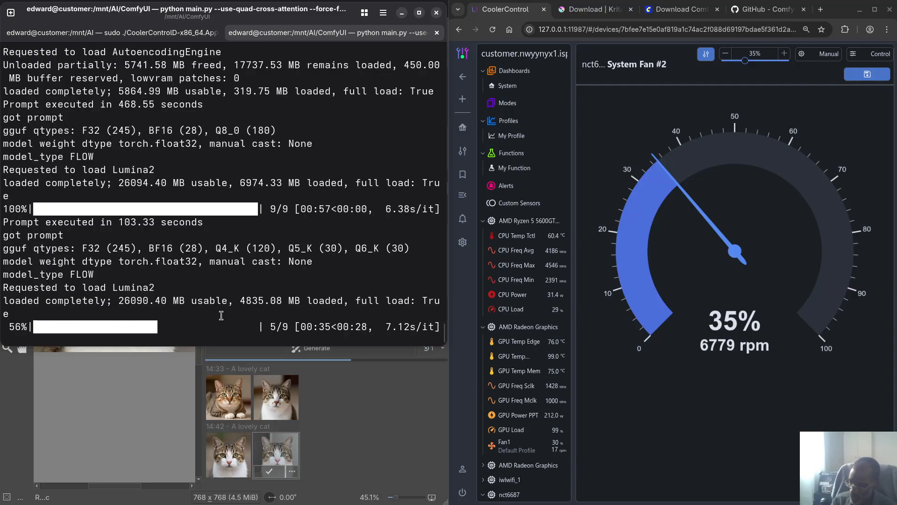
- Switch to the file manager, go up from unet to the ComfyUI models folder, and open the vae folder to check its files
key("super")
left_click(380, 418)
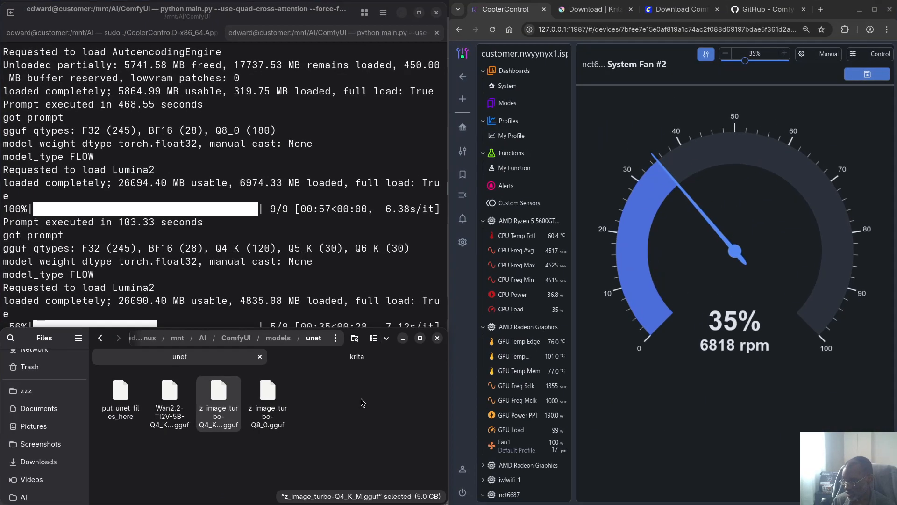
left_click(279, 337)
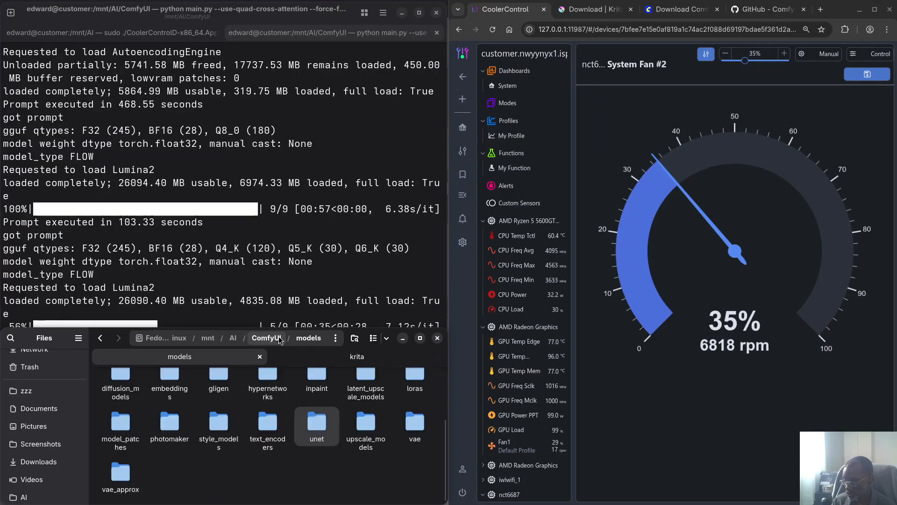
scroll(234, 411, "up", 2)
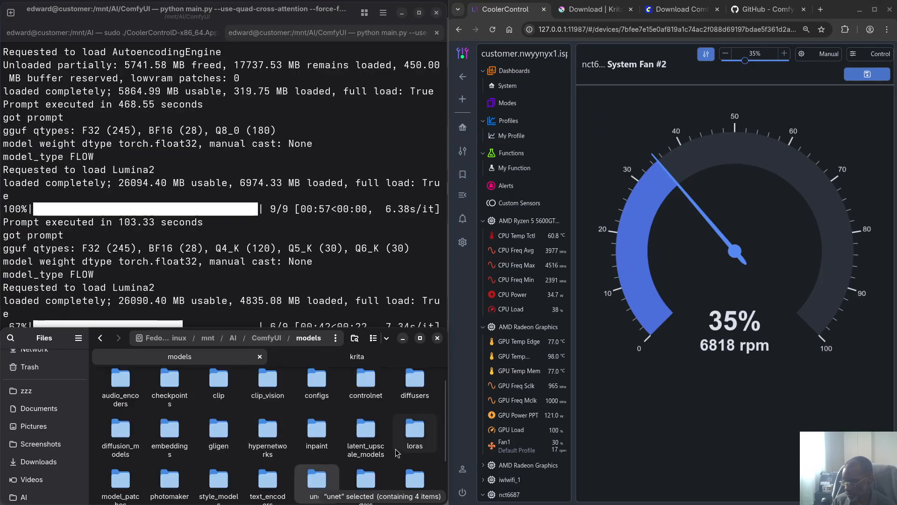
scroll(327, 430, "down", 2)
double_click(415, 442)
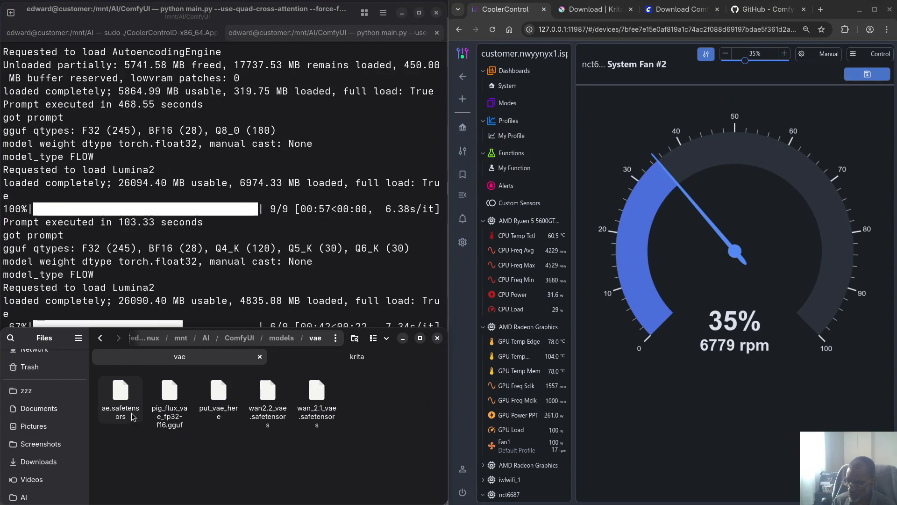
- Open the text_encoders folder under models and check the file sizes of qwen_3_4b.safetensors and Qwen_3_4b-Q8_0.gguf
left_click(282, 339)
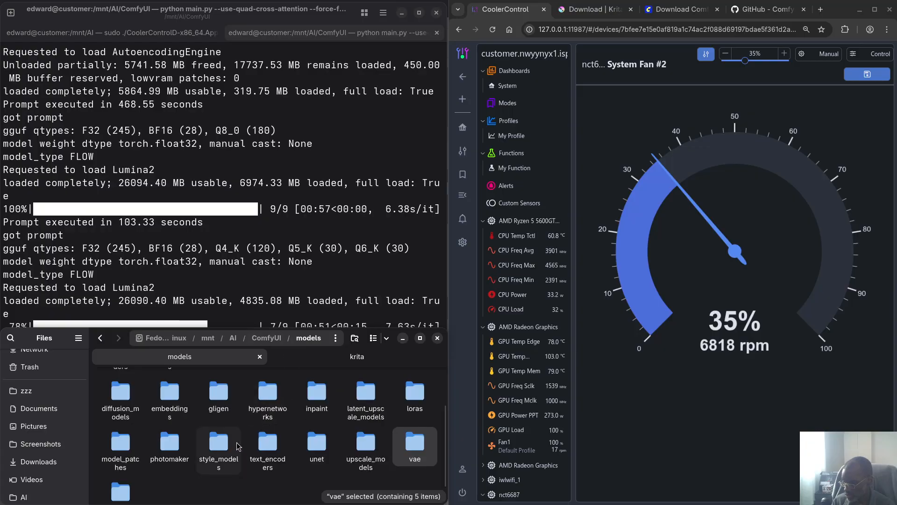
scroll(297, 442, "up", 2)
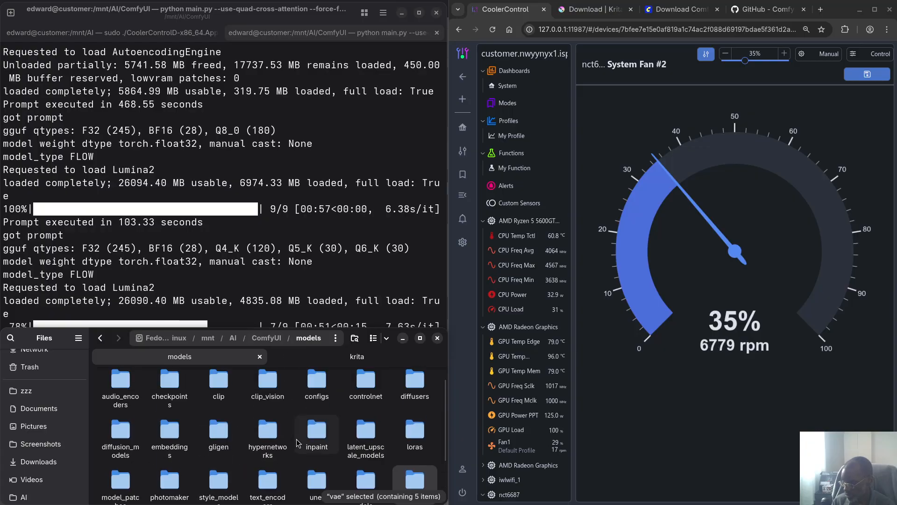
scroll(297, 440, "down", 3)
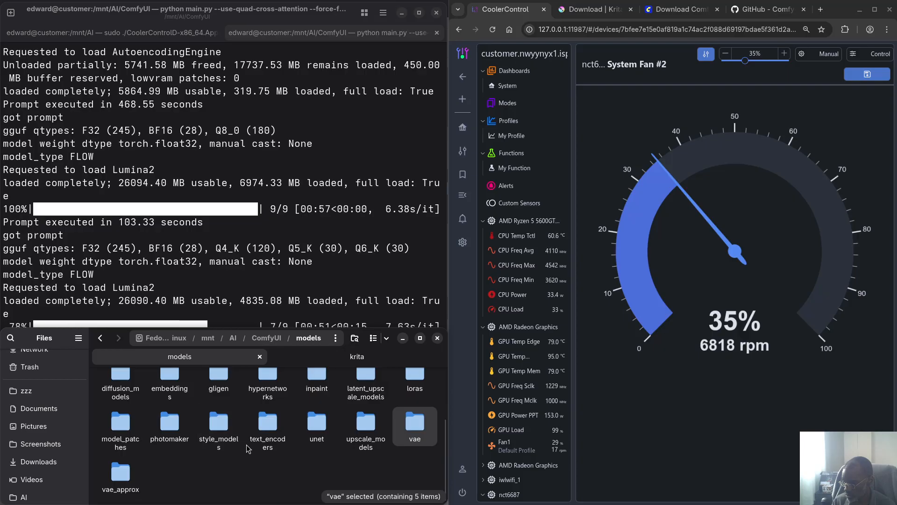
left_click(270, 423)
double_click(271, 423)
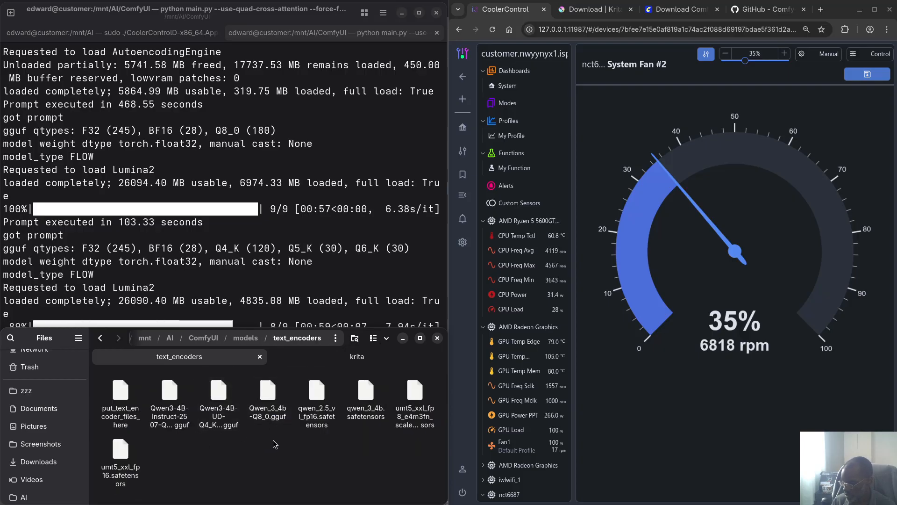
left_click(368, 409)
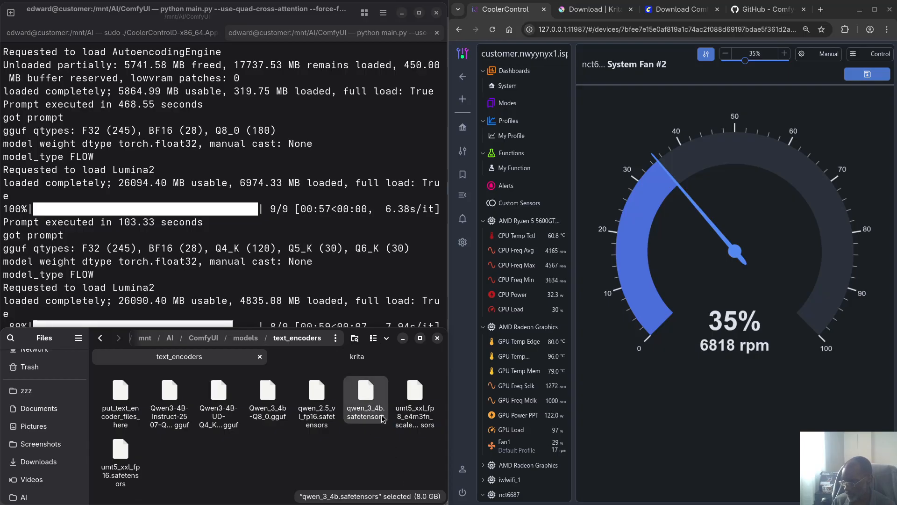
left_click(268, 399)
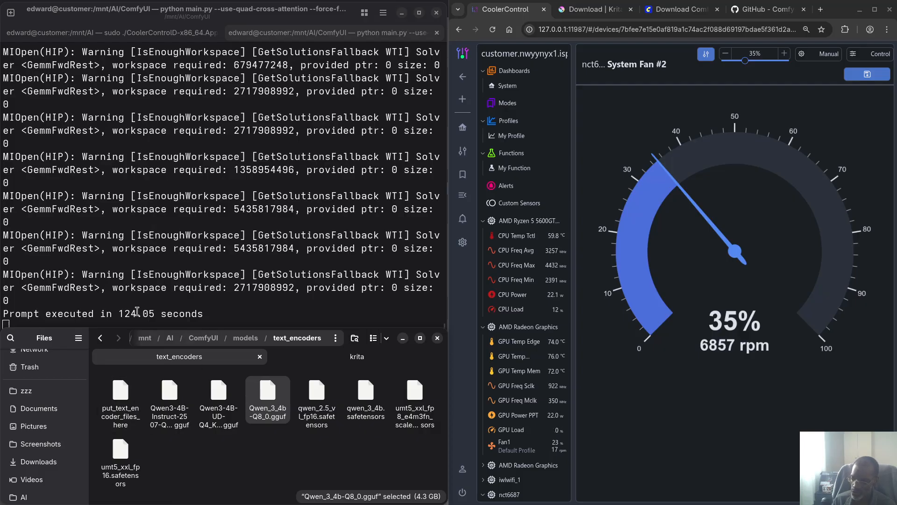
- Compare the execution time and sampling speed of the Q4_K_M run with the Q8_0 run in the ComfyUI terminal log
scroll(163, 315, "up", 6)
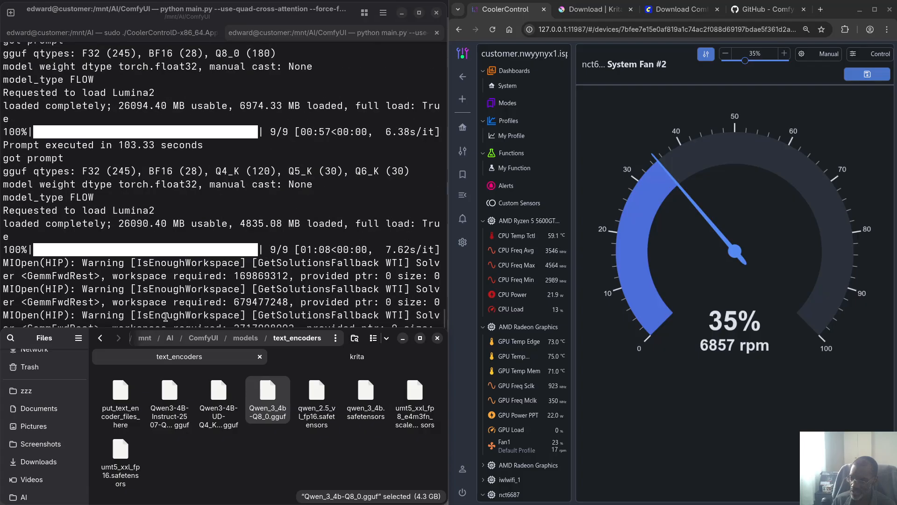
scroll(183, 174, "up", 2)
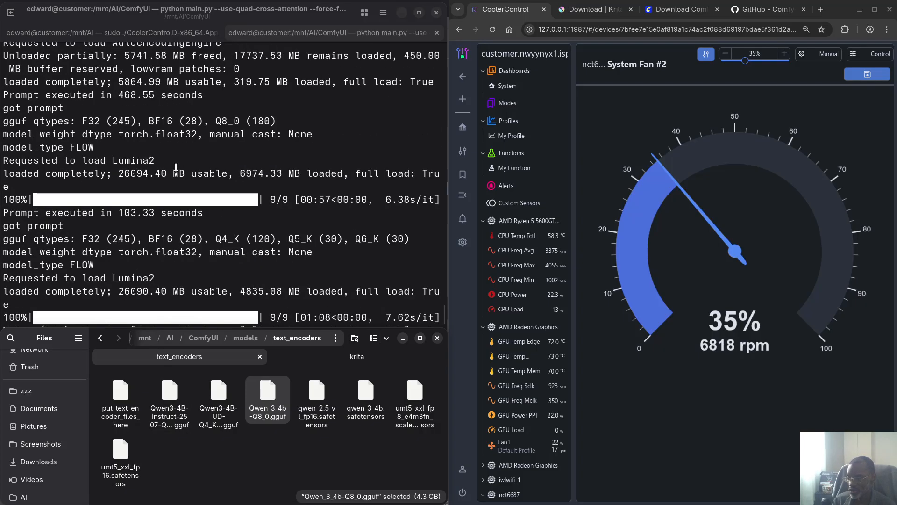
scroll(173, 218, "down", 8)
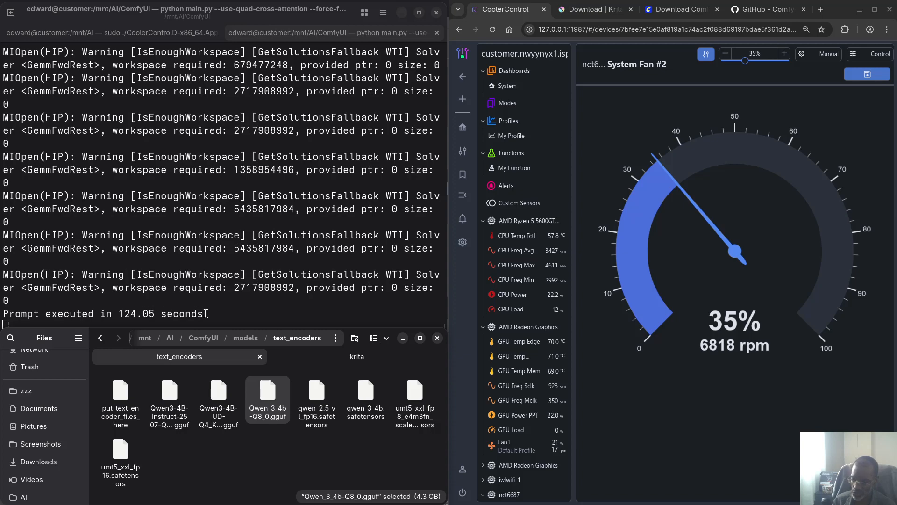
- Bring Krita to the front, then set System Fan #2 to a manual speed of 2% in CoolerControl and apply it
key("super")
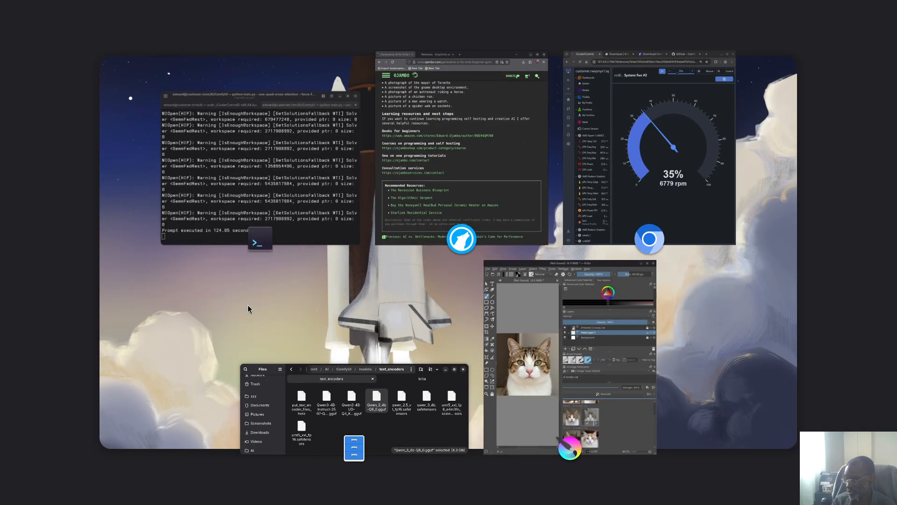
left_click(561, 336)
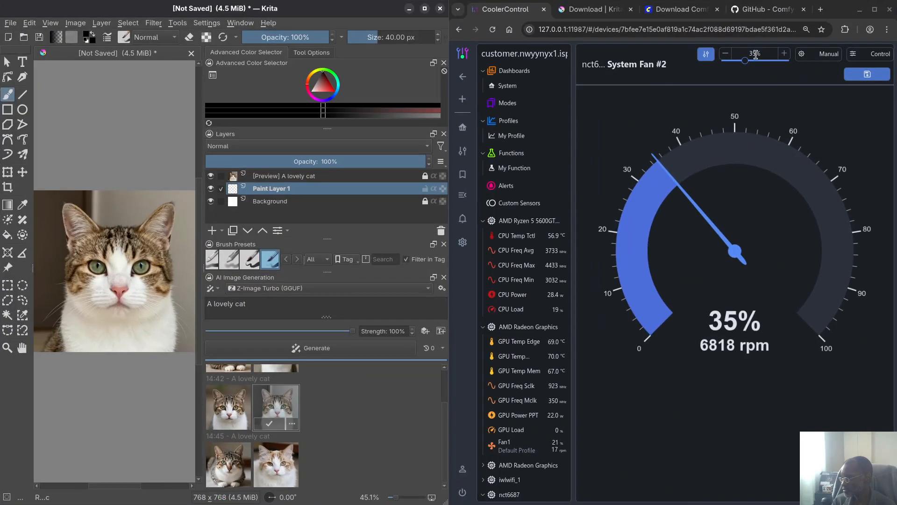
left_click(756, 55)
key("BackSpace")
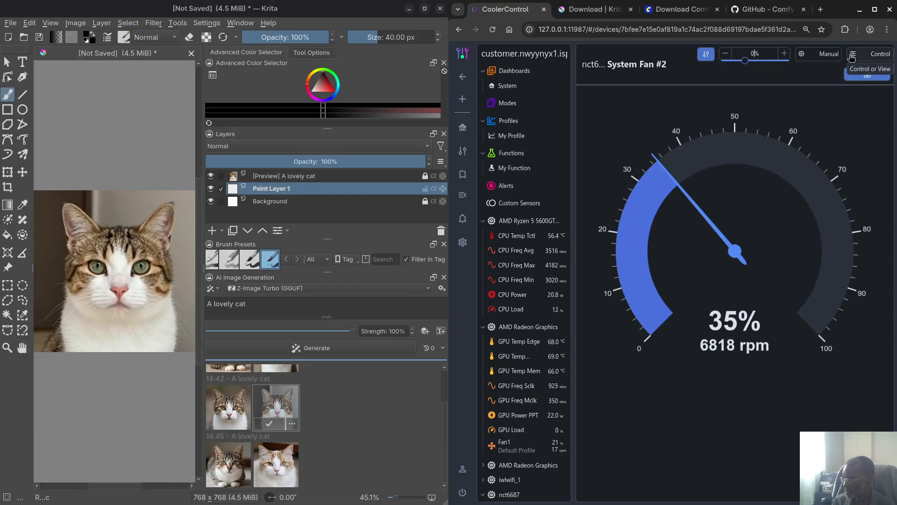
type("2")
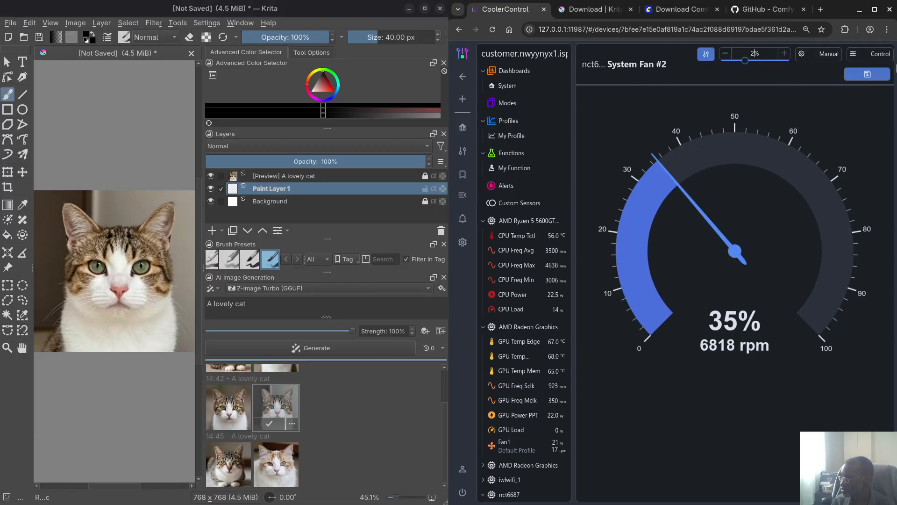
left_click(867, 74)
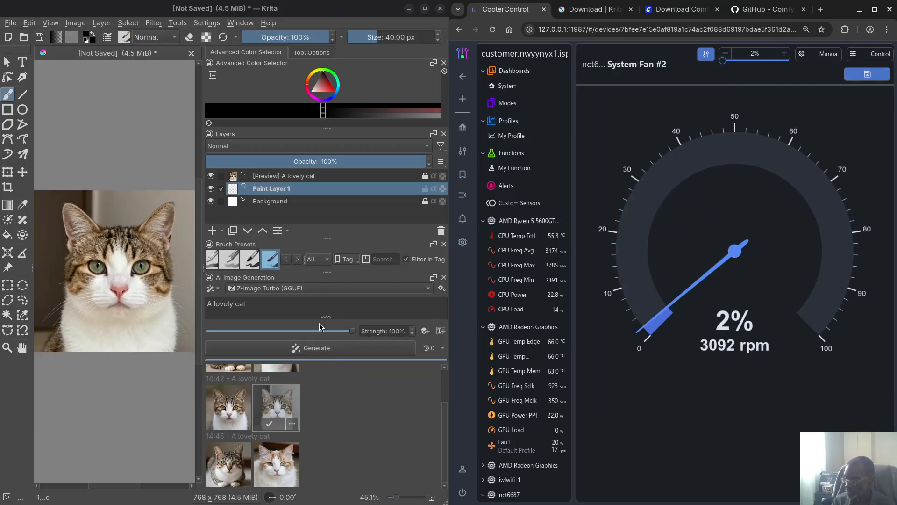
- Preview both cat images of the 14:45 batch in turn, widening the canvas area to view them larger
scroll(345, 403, "up", 1)
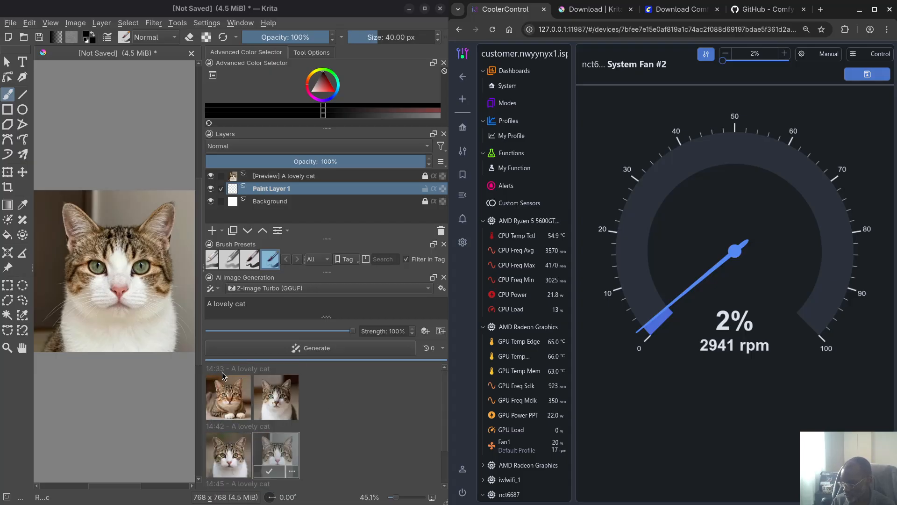
scroll(256, 449, "down", 1)
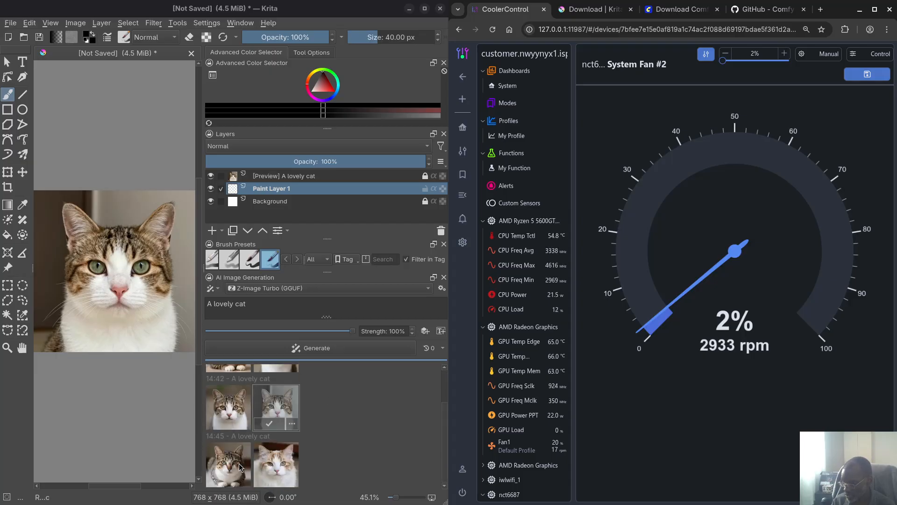
left_click(226, 473)
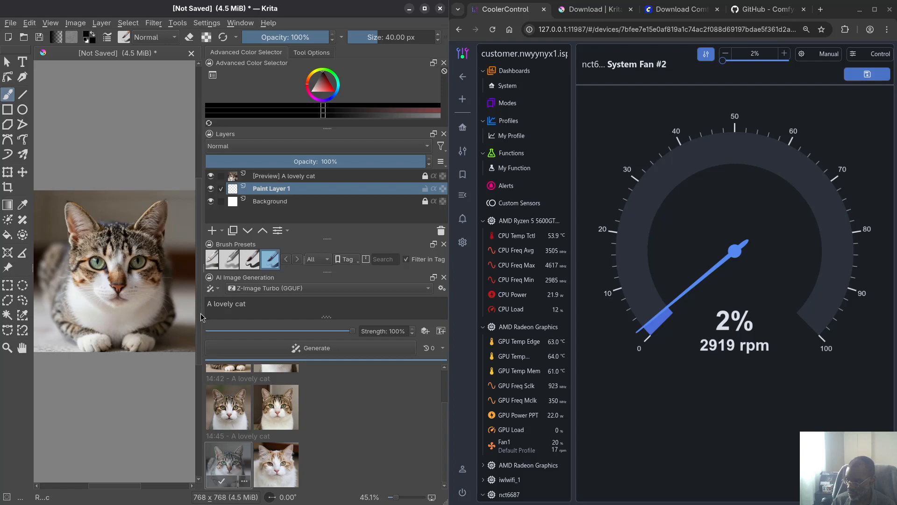
left_click_drag(200, 317, 296, 313)
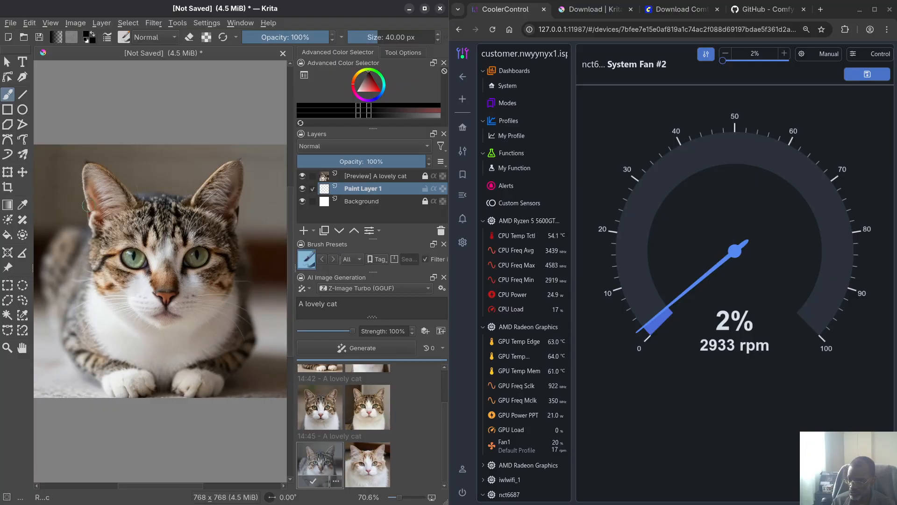
left_click(371, 470)
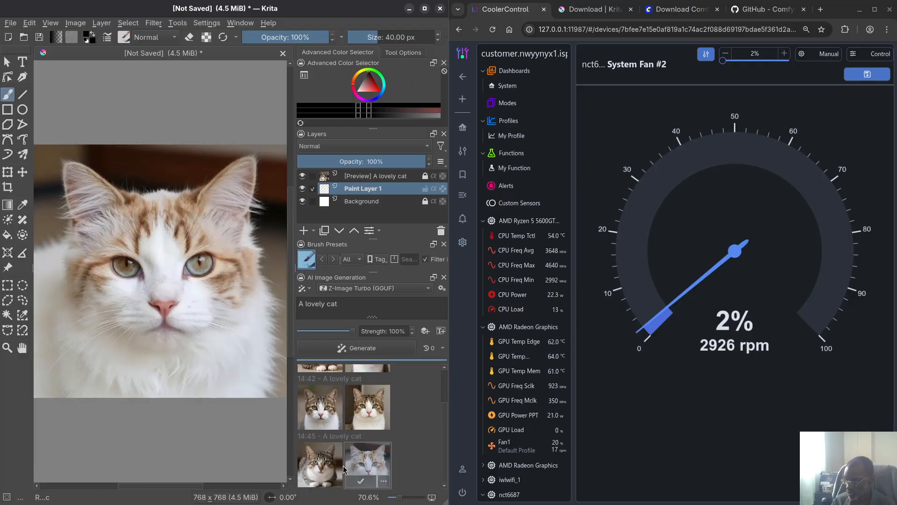
left_click(315, 469)
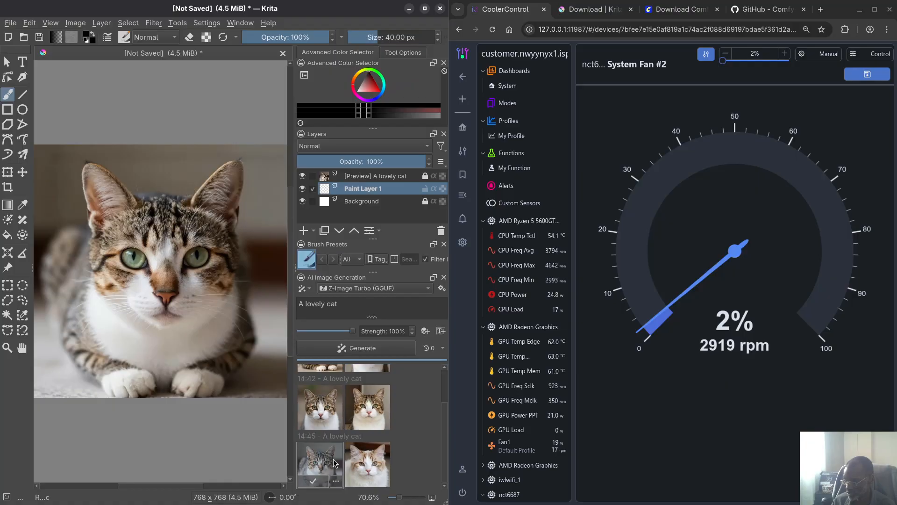
left_click(359, 469)
left_click(338, 467)
- Compare the cat images of the 14:42 and 14:33 batches by previewing them in turn, ending on the first 14:45 image
left_click(320, 413)
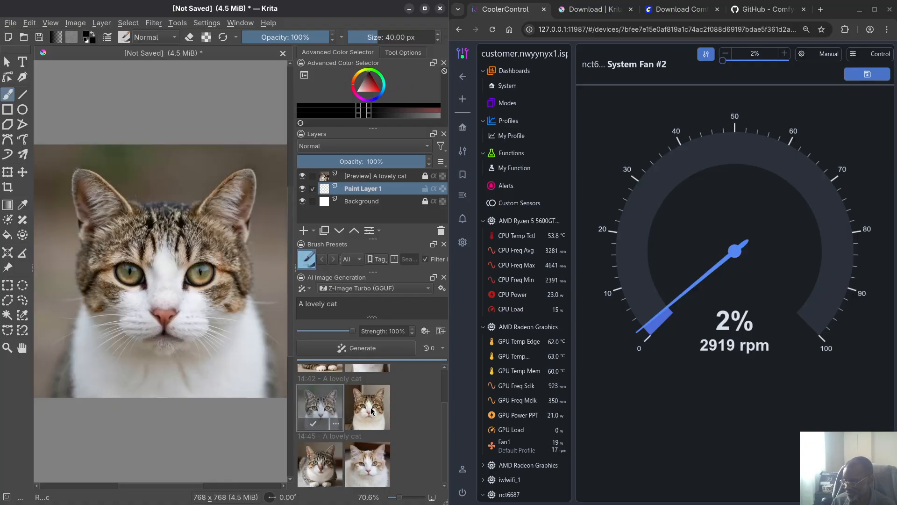
left_click(366, 410)
left_click(341, 405)
scroll(354, 373, "up", 1)
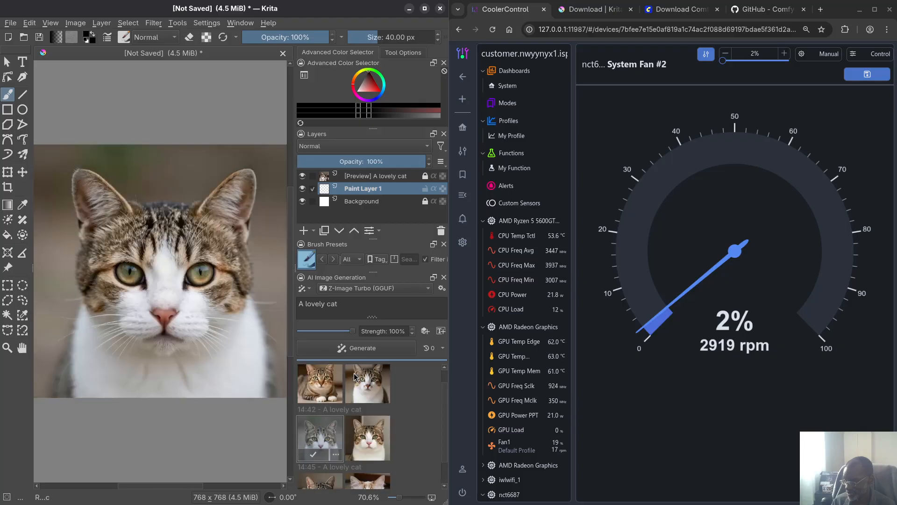
left_click(327, 393)
left_click(371, 396)
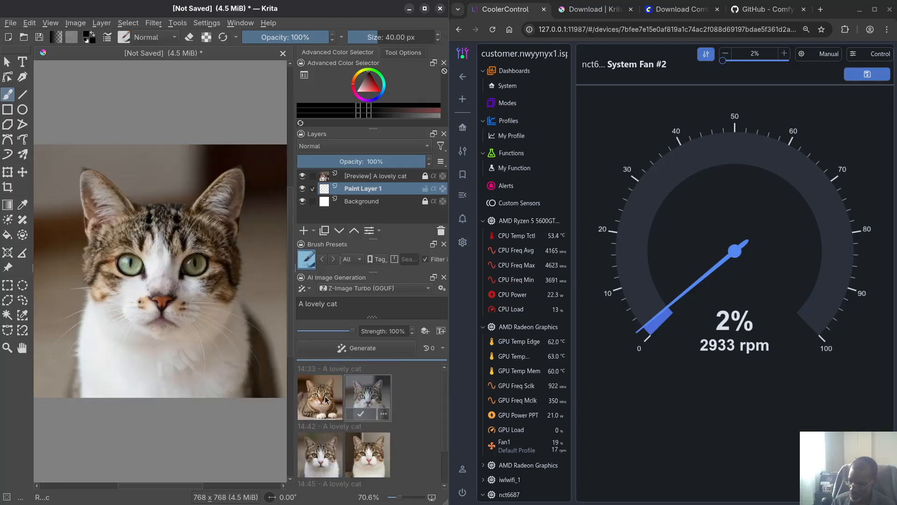
left_click(320, 396)
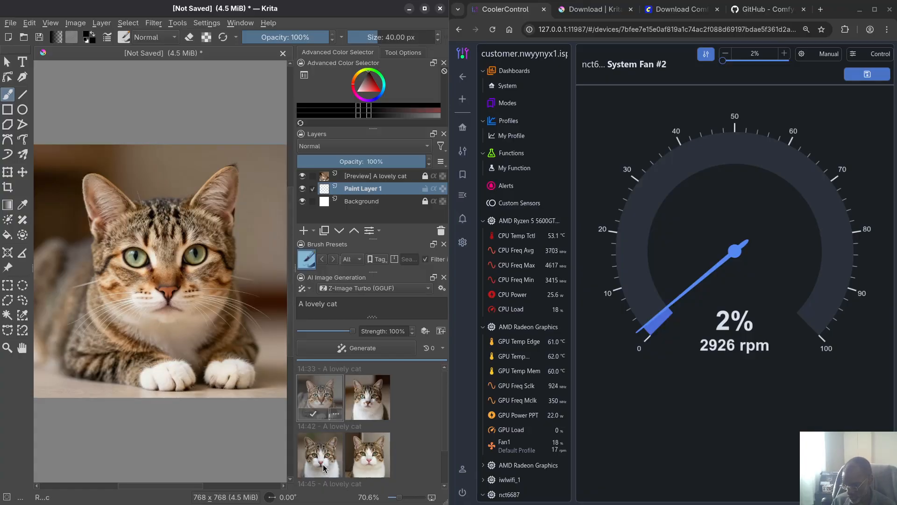
scroll(411, 434, "down", 2)
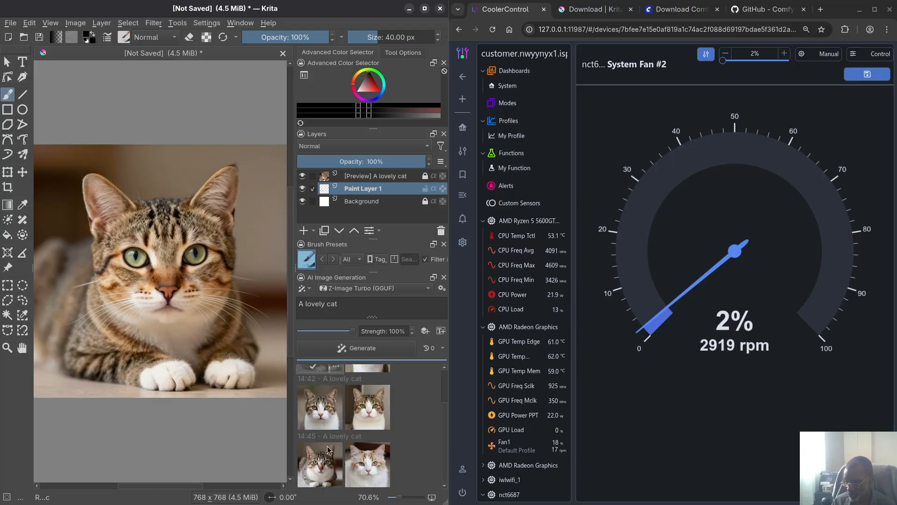
left_click(317, 469)
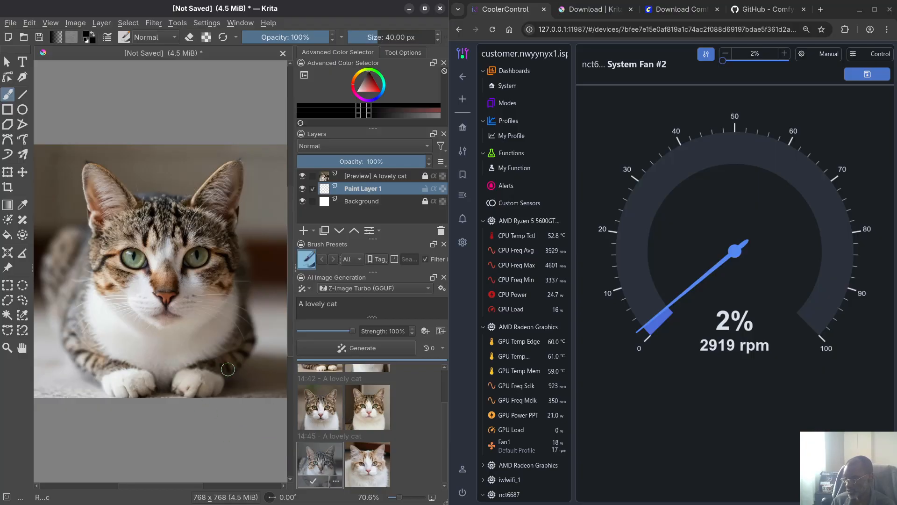
- Set the quality preset's sampler steps to 4 in the Z-Image Turbo (GGUF) style and accept the settings
left_click(441, 287)
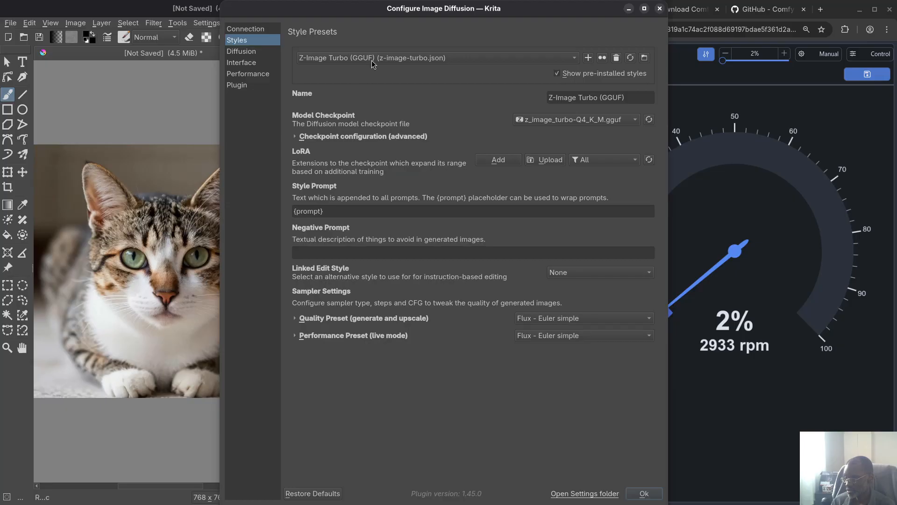
left_click_drag(442, 8, 221, 18)
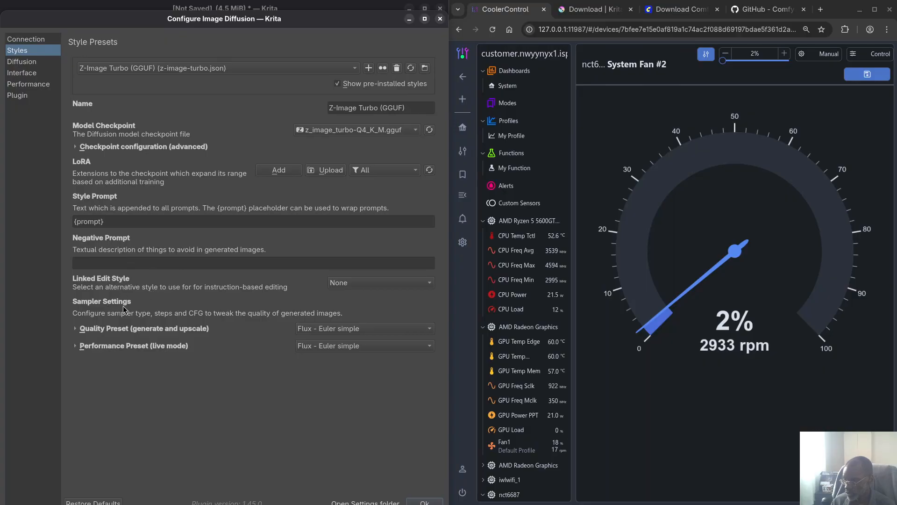
left_click(115, 332)
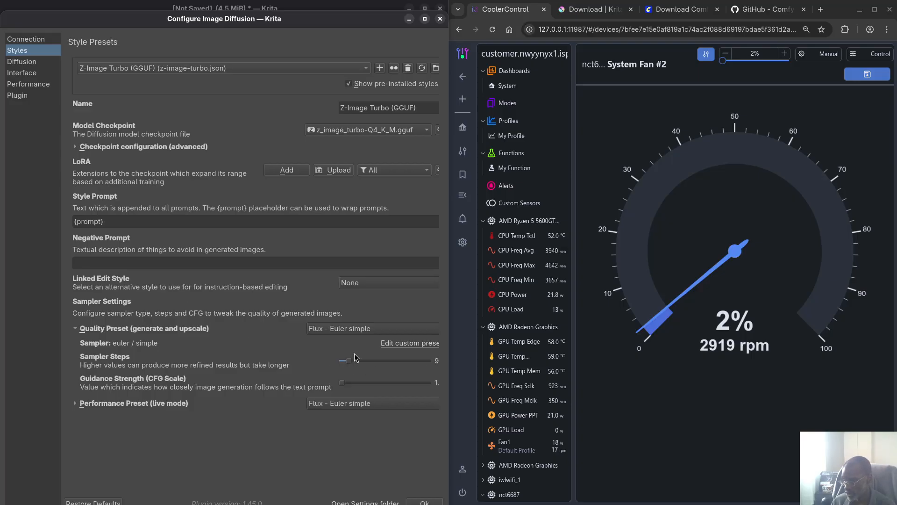
left_click_drag(349, 360, 343, 361)
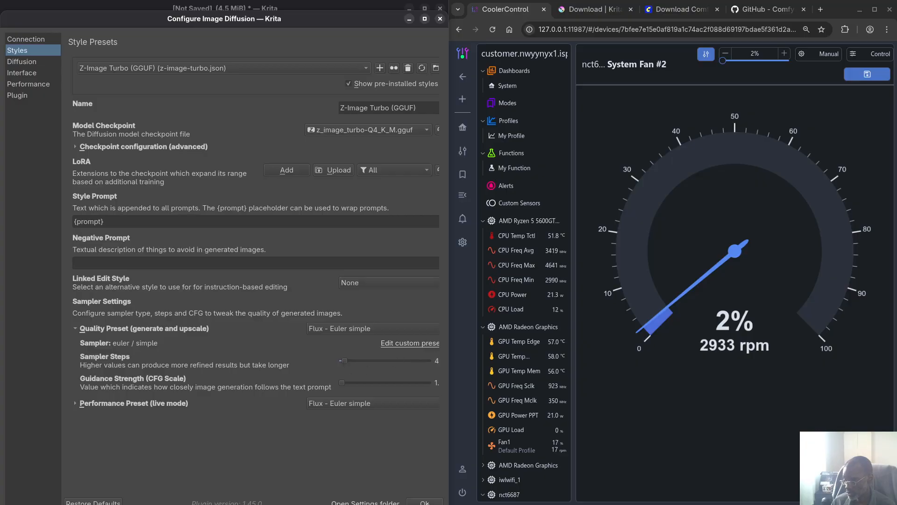
left_click(424, 502)
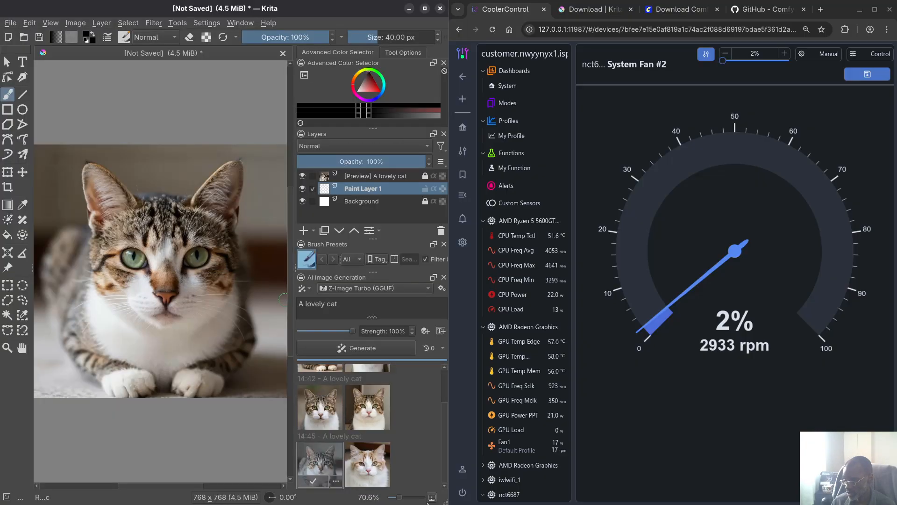
- Generate another "A lovely cat" batch in Krita and raise System Fan #2 to a manual speed of 35% in CoolerControl, applying it
left_click(367, 350)
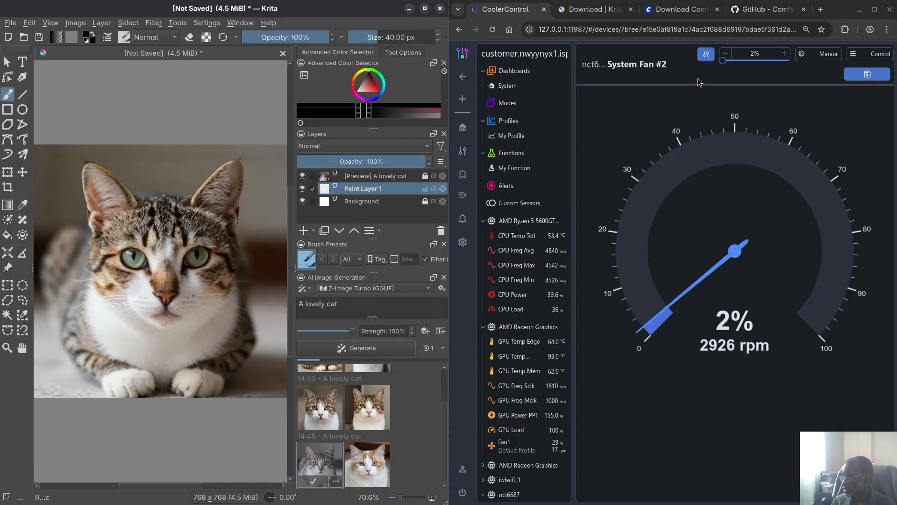
left_click(754, 53)
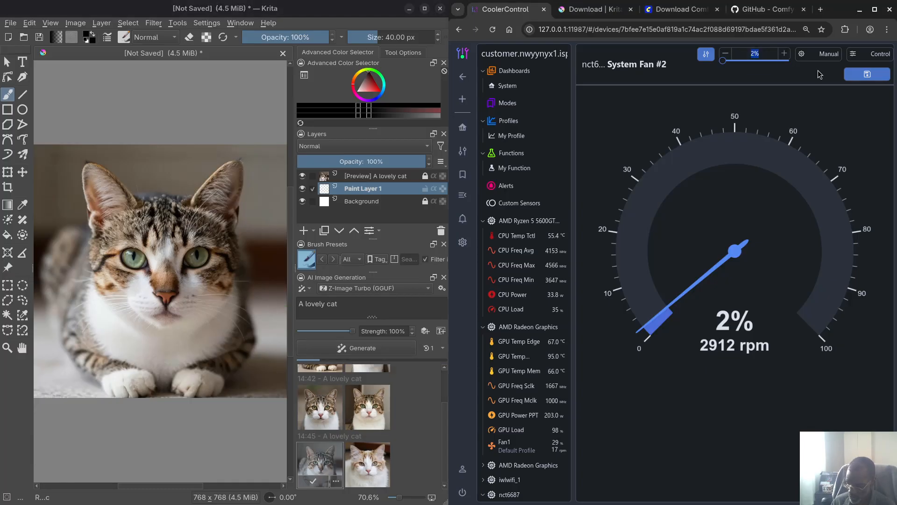
type("35")
left_click(867, 74)
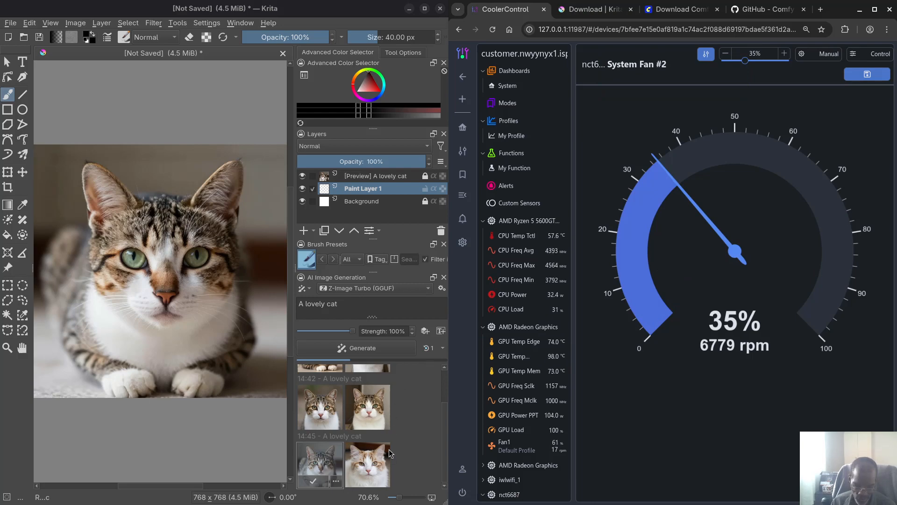
- Check the generation progress in the ComfyUI terminal, then return to Krita and preview the first cat image of the 14:49 batch
key("super")
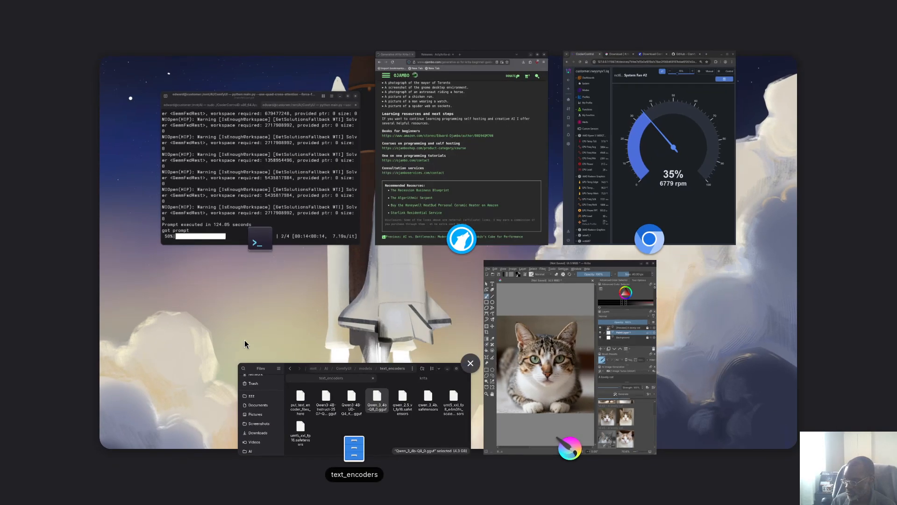
left_click(224, 176)
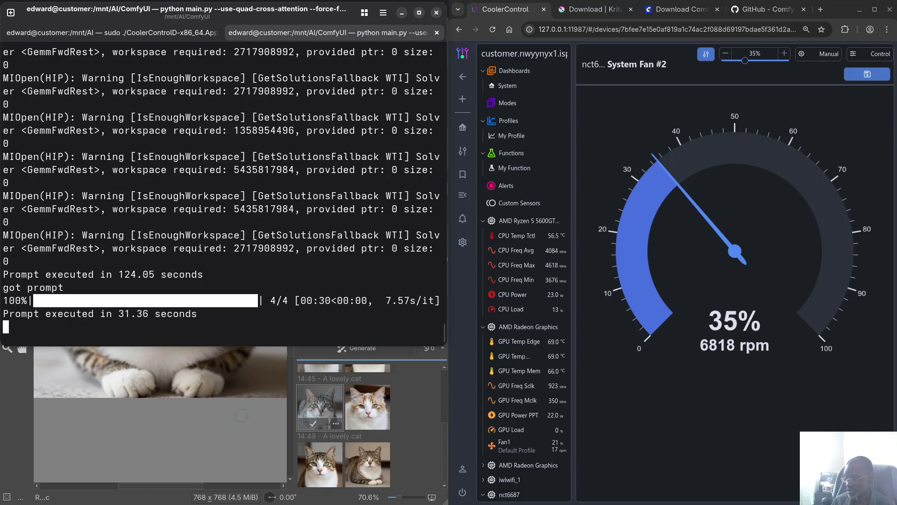
left_click(145, 490)
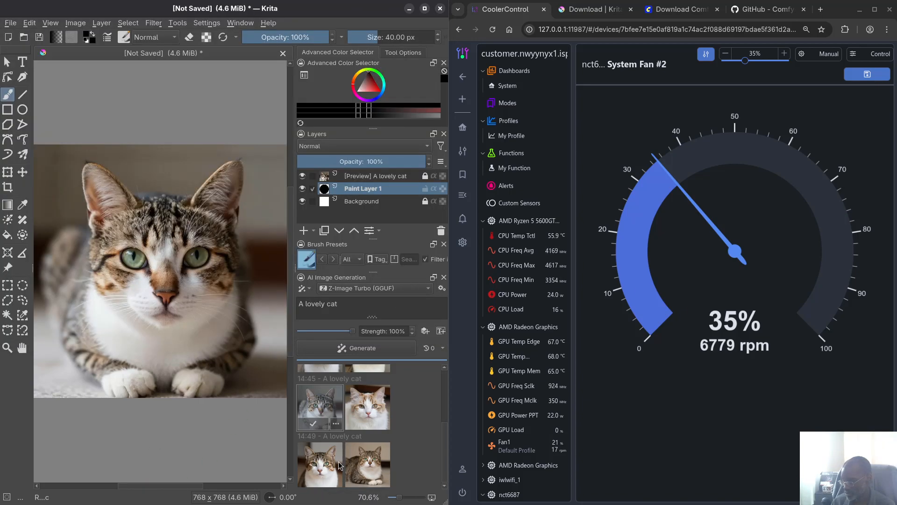
left_click(322, 469)
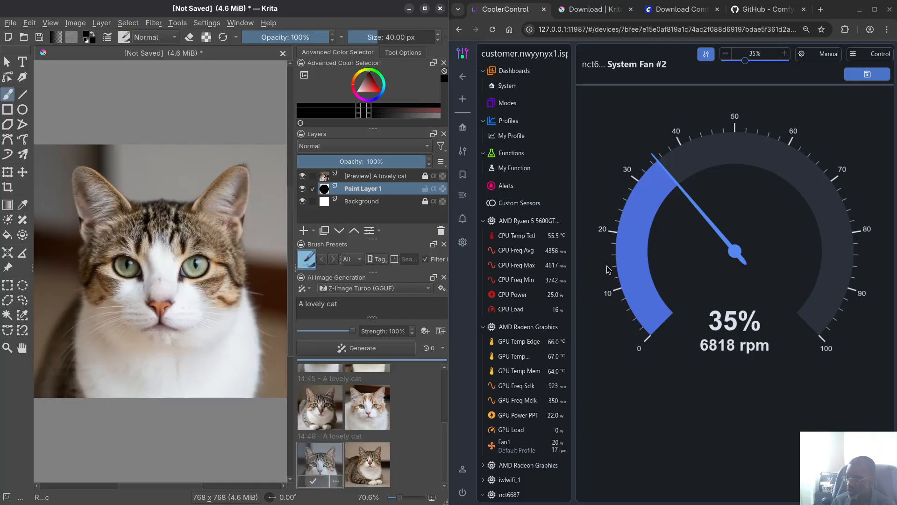
- Lower System Fan #2 to a manual speed of 2% in CoolerControl and apply it
double_click(755, 53)
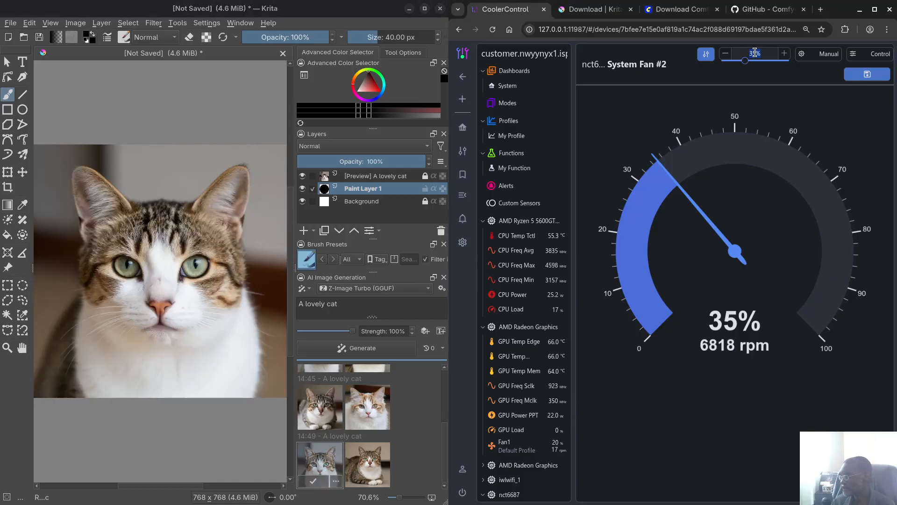
type("2")
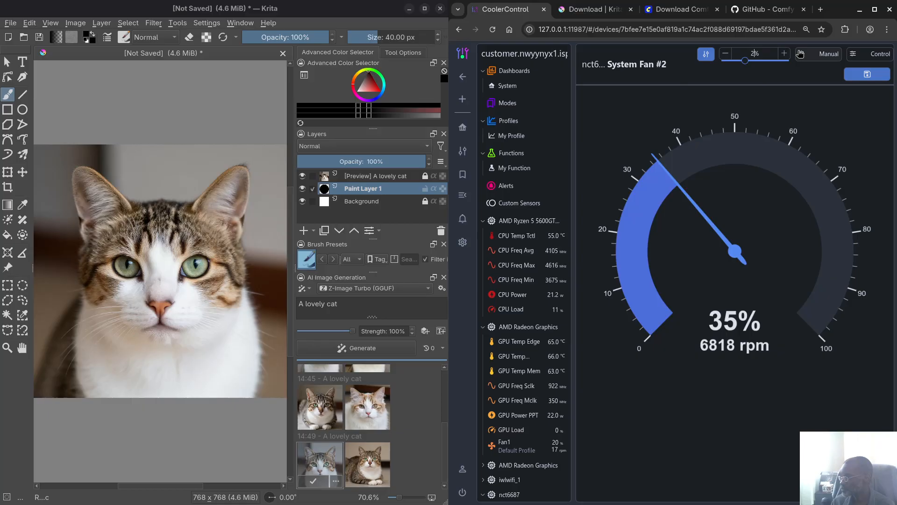
left_click(868, 75)
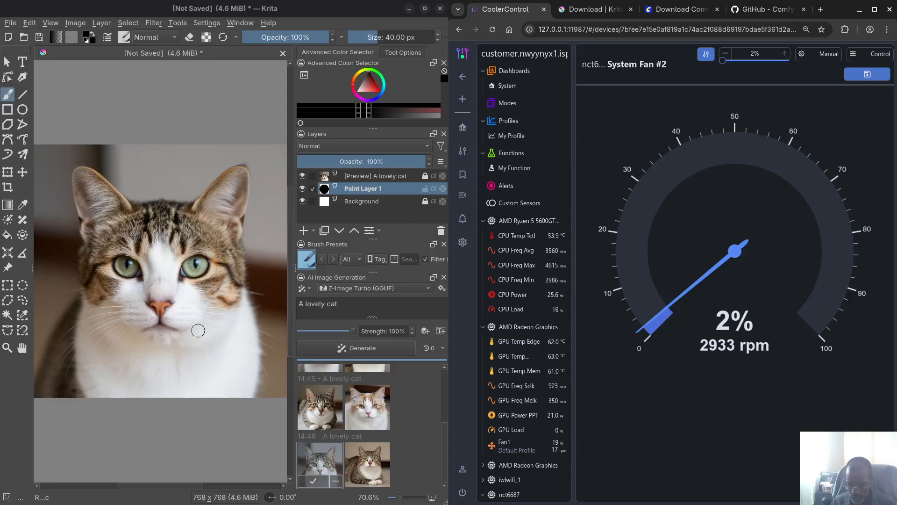
- Inspect the eye, nose and whisker details of the previewed 14:49 cat image in Krita
scroll(197, 317, "up", 3)
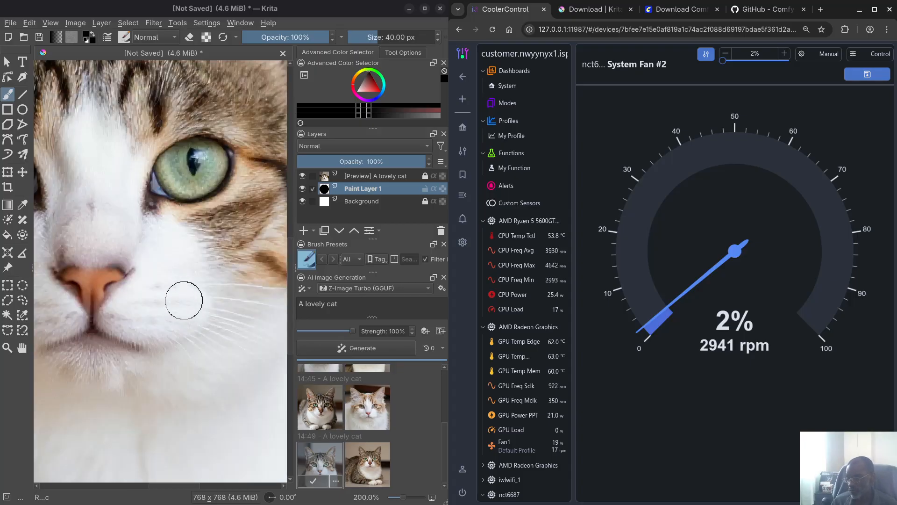
scroll(157, 226, "up", 1)
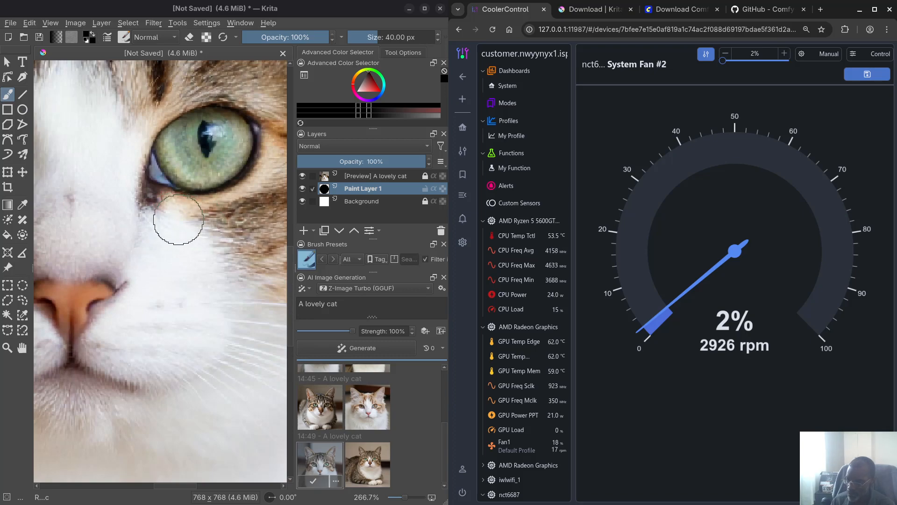
scroll(194, 220, "down", 5)
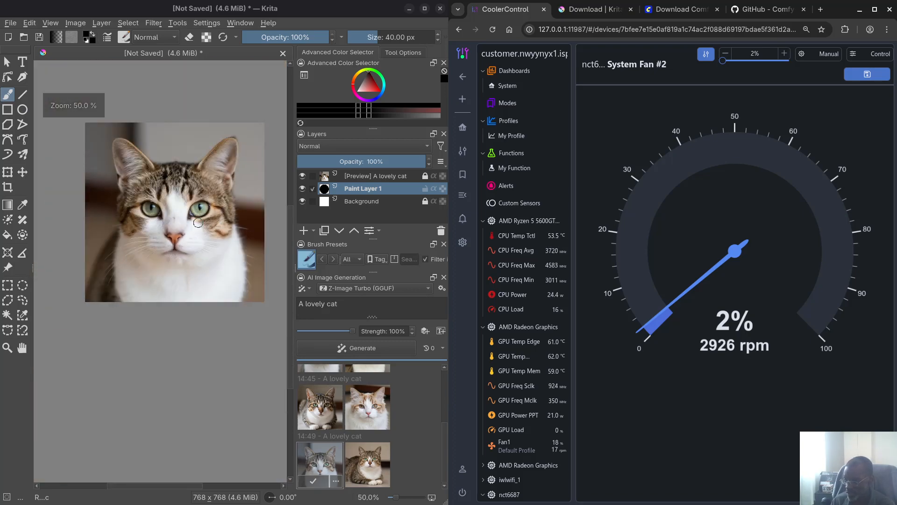
- Preview the first cat image of the 14:42 batch and examine its eye, nose and whisker details up close for comparison
scroll(322, 430, "up", 1)
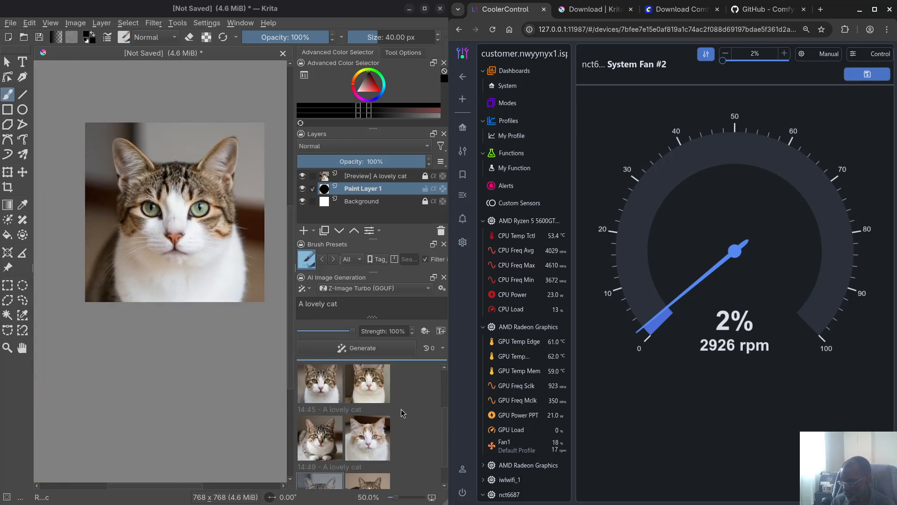
scroll(329, 416, "up", 1)
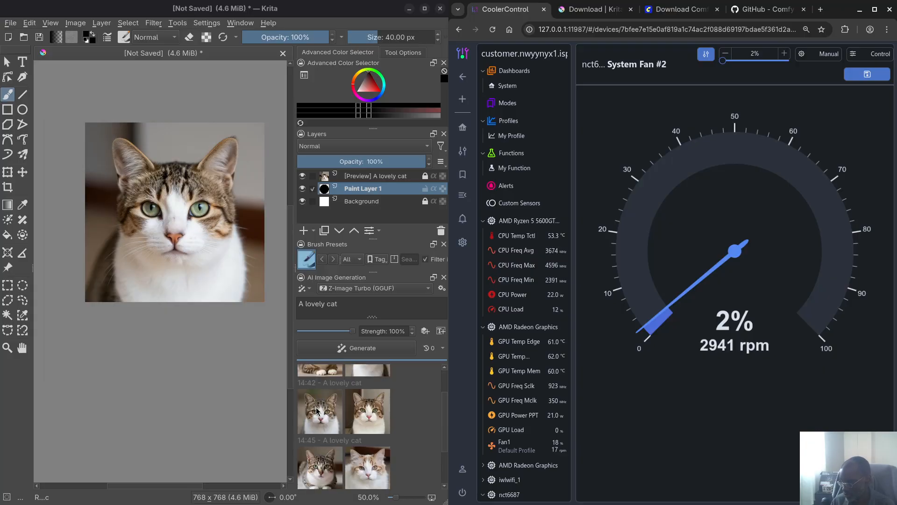
left_click(317, 411)
scroll(197, 249, "up", 5)
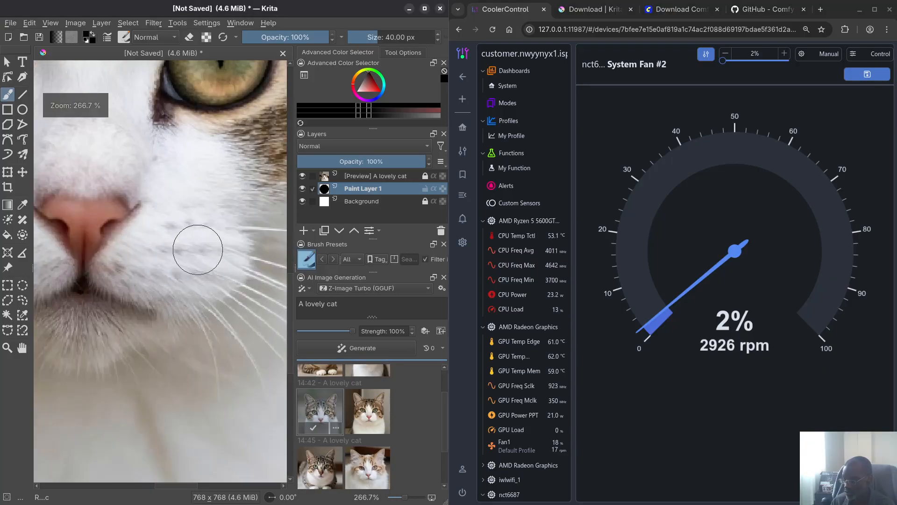
scroll(198, 191, "down", 1)
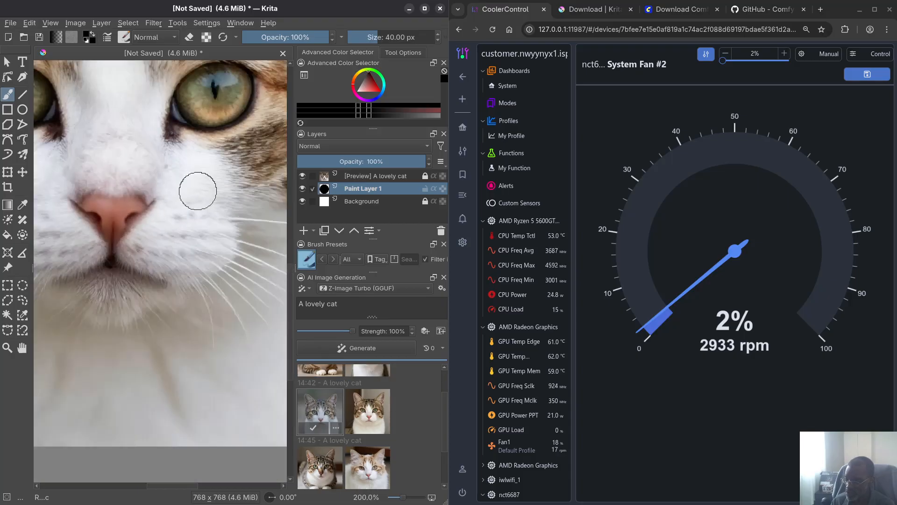
scroll(197, 190, "down", 3)
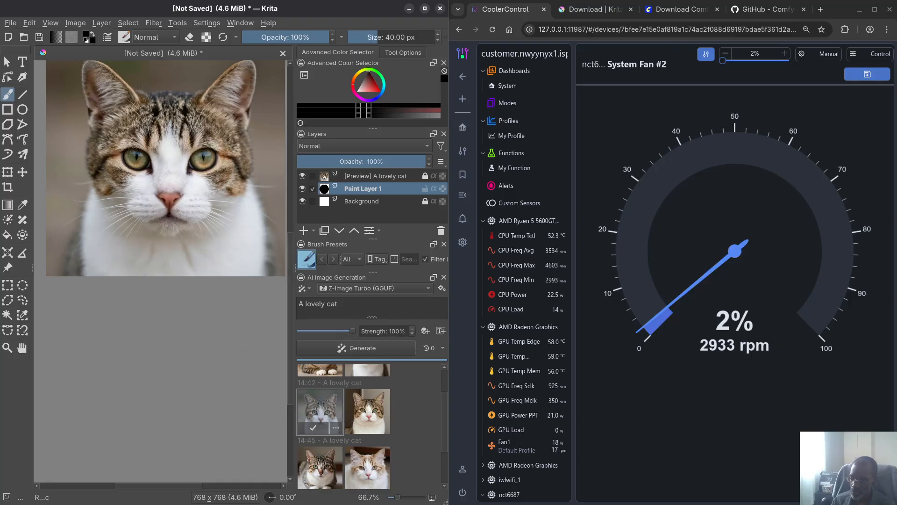
scroll(255, 214, "up", 2)
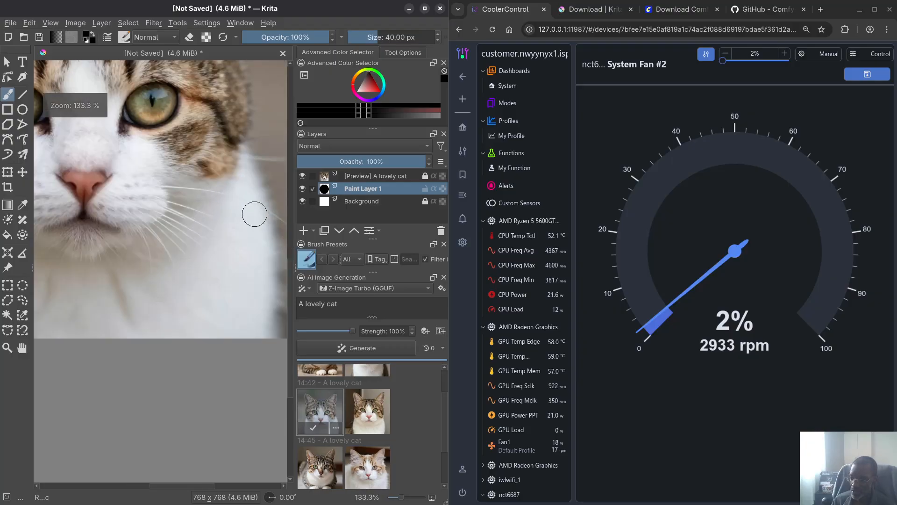
scroll(246, 209, "down", 2)
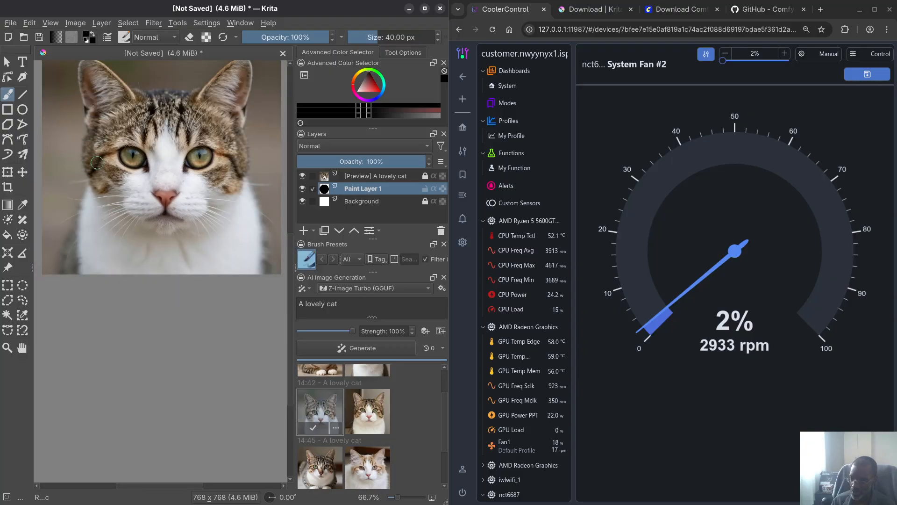
- Place a text object across the cat's forehead with the Text tool and shift its text editor window aside
left_click(21, 62)
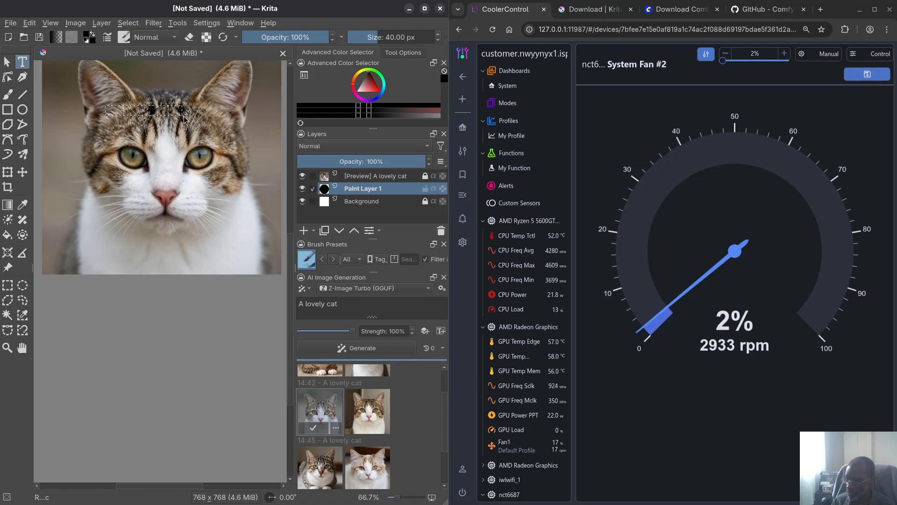
left_click_drag(106, 106, 239, 152)
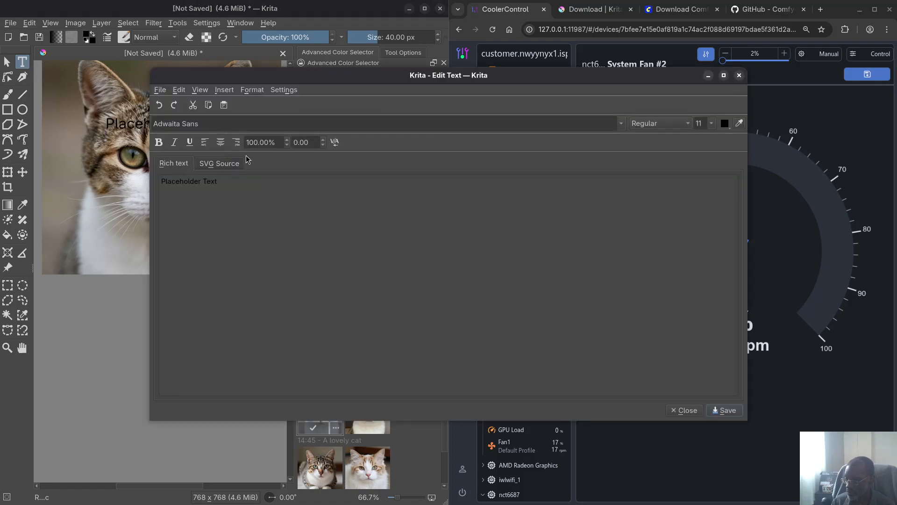
left_click_drag(383, 76, 273, 88)
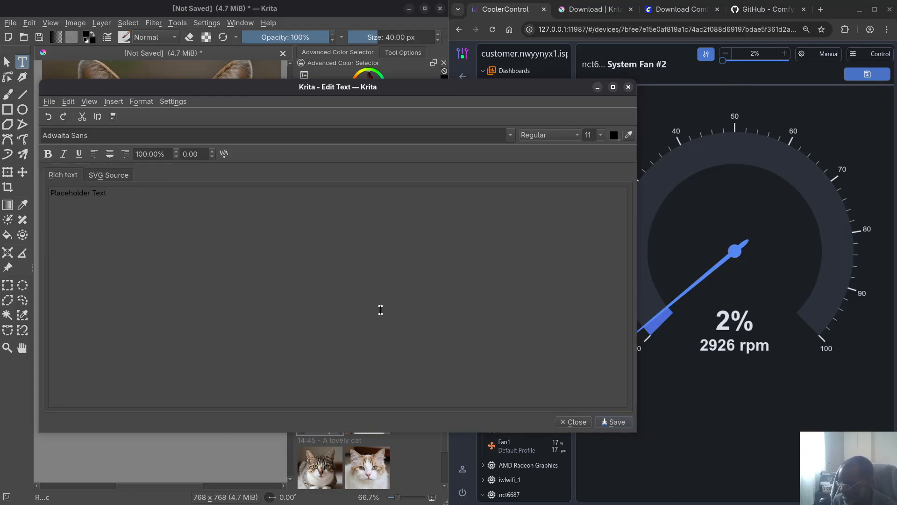
- Format the whole "Placeholder Text" in Adwaita Mono at size 14, save it and close the text editor
double_click(138, 189)
triple_click(138, 189)
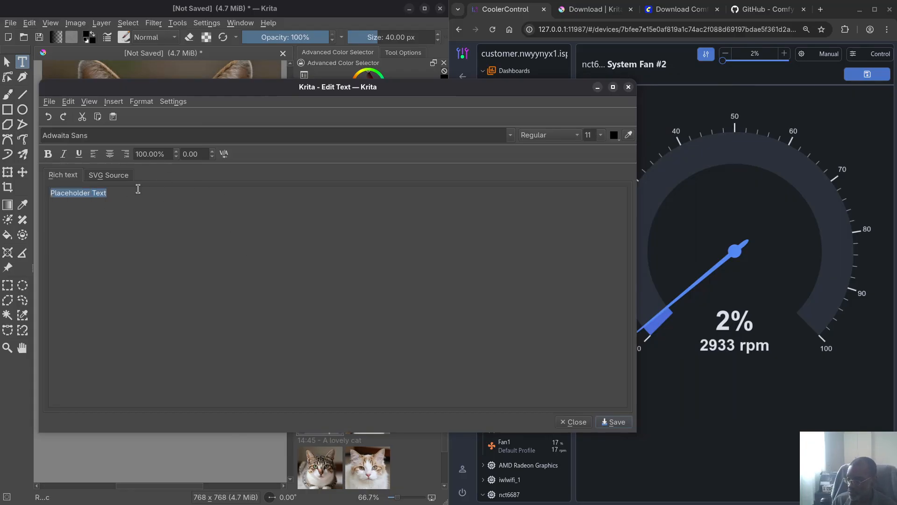
left_click(510, 136)
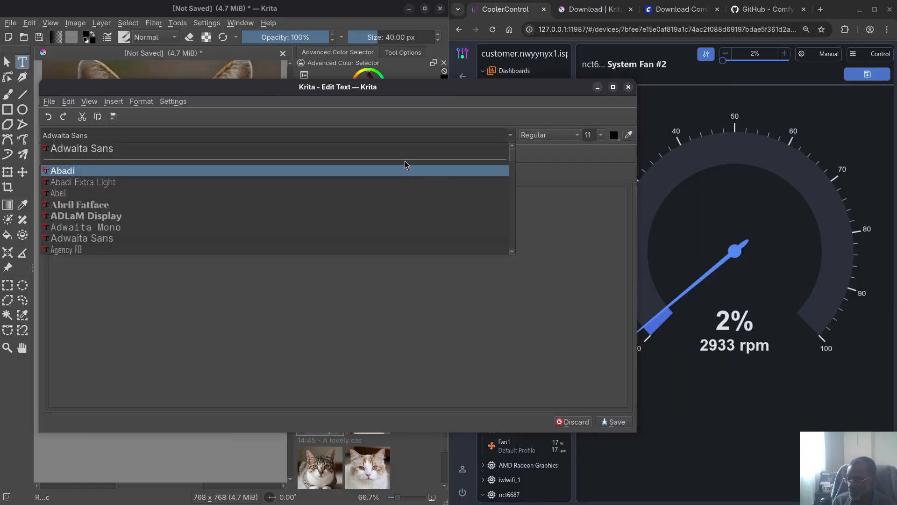
left_click(357, 226)
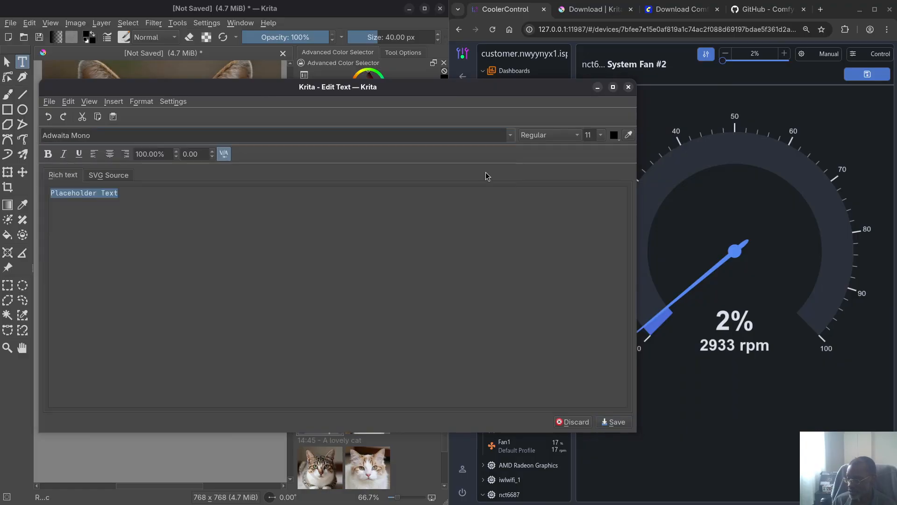
left_click(601, 135)
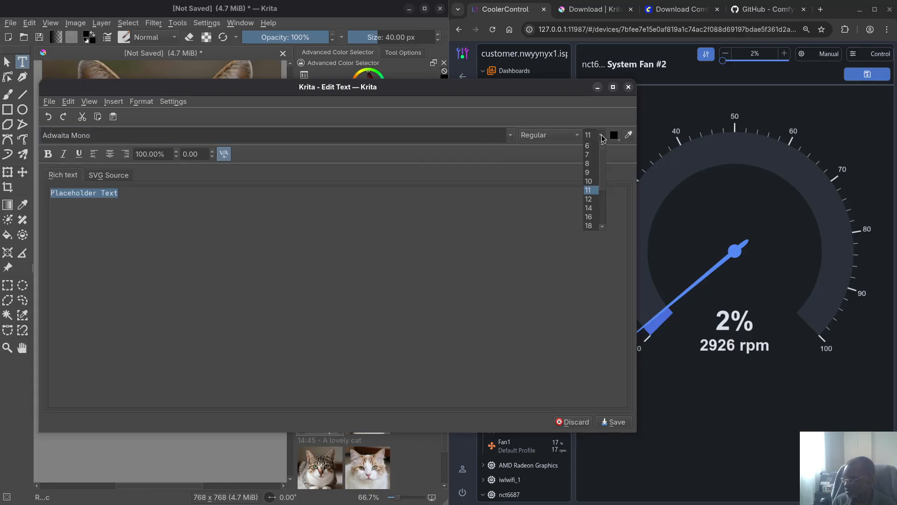
left_click(593, 208)
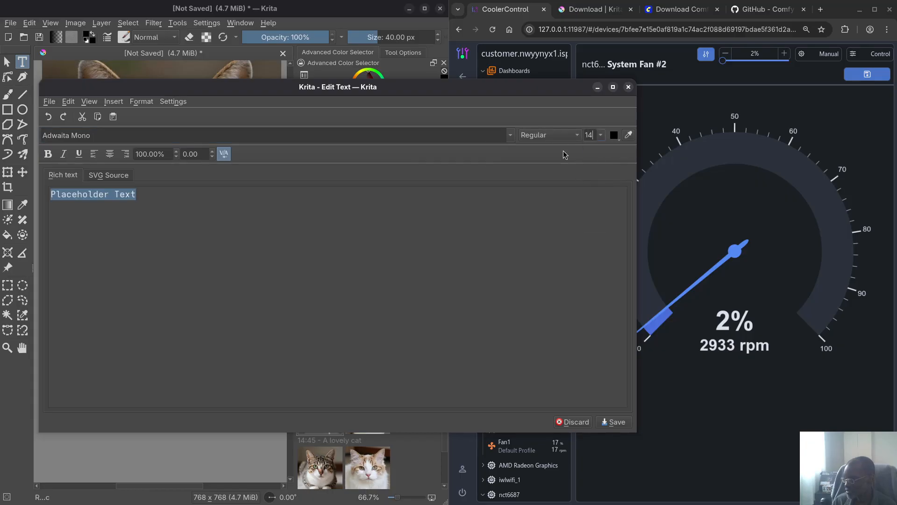
left_click(622, 423)
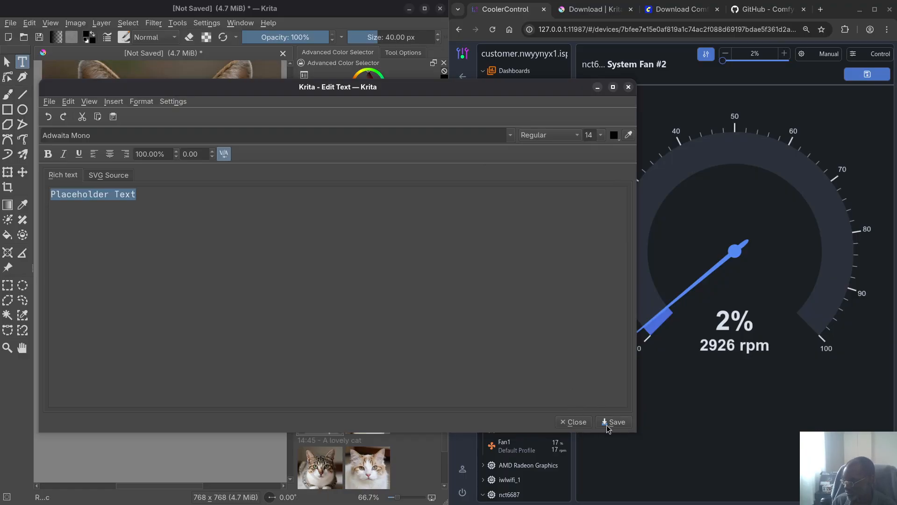
left_click(574, 422)
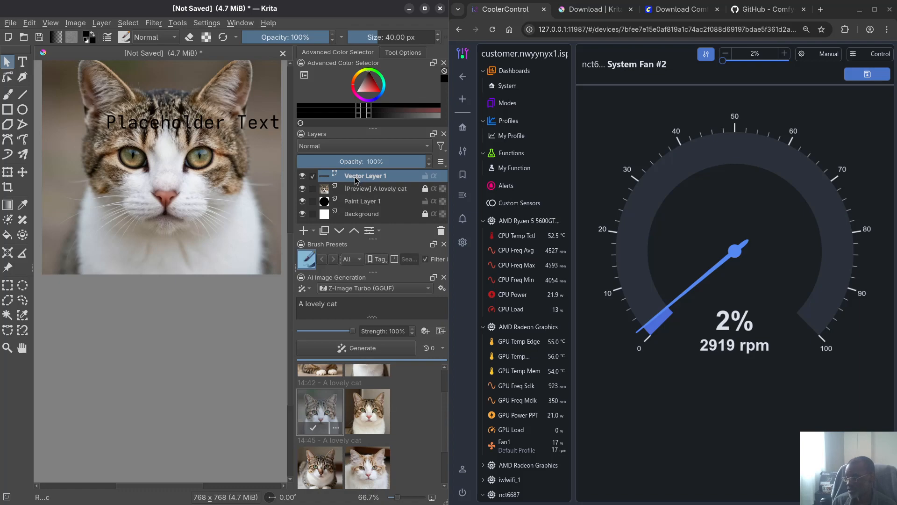
key("t")
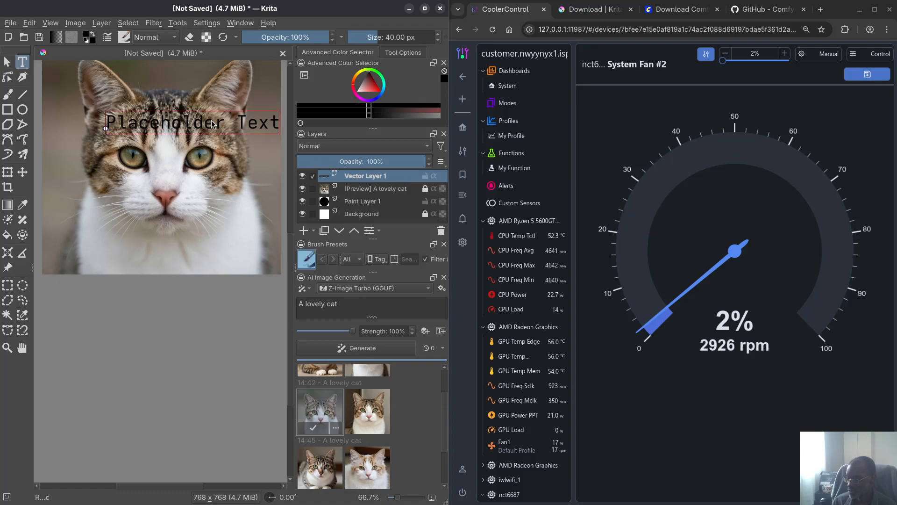
left_click(211, 121)
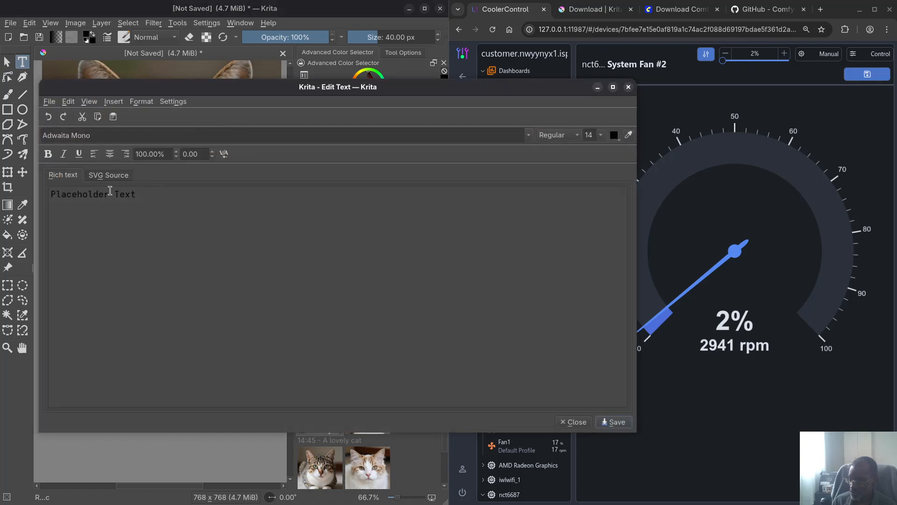
left_click(577, 422)
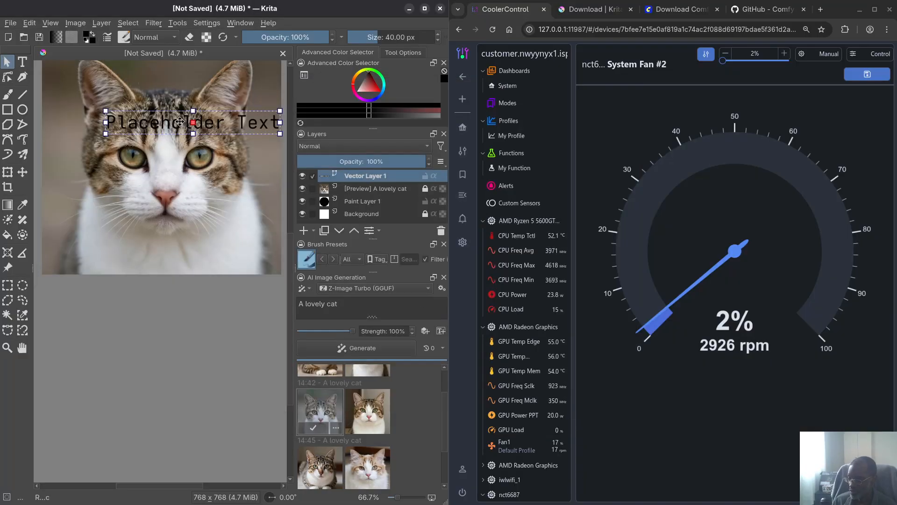
- Move the placeholder text to centre it across the cat's forehead, then reactivate the Text tool
left_click_drag(179, 121, 149, 124)
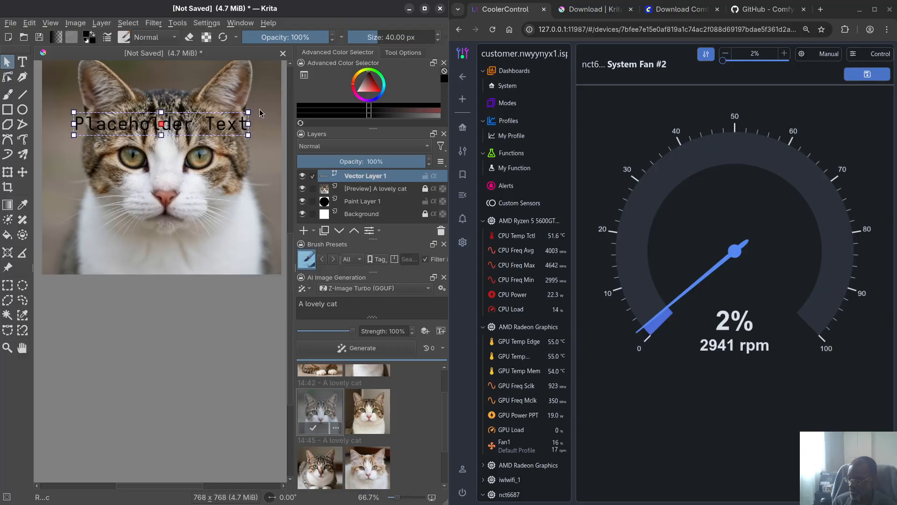
key("t")
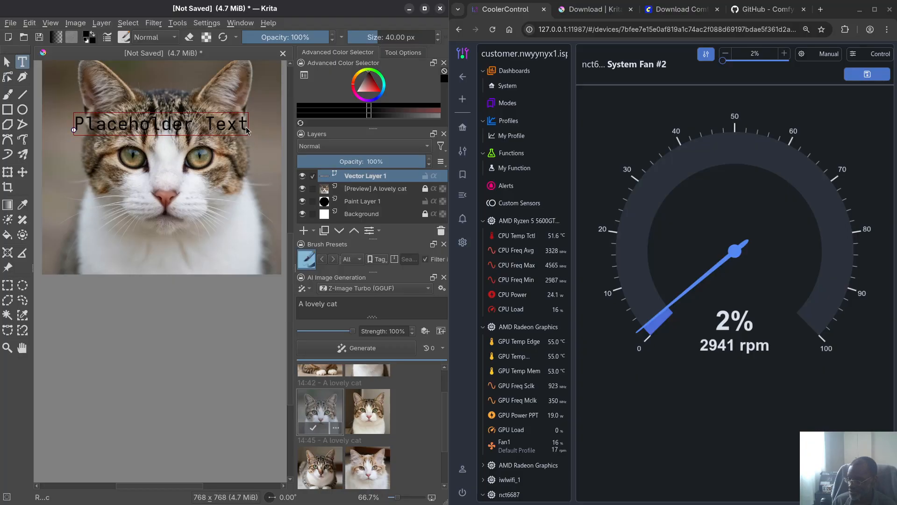
key("Escape")
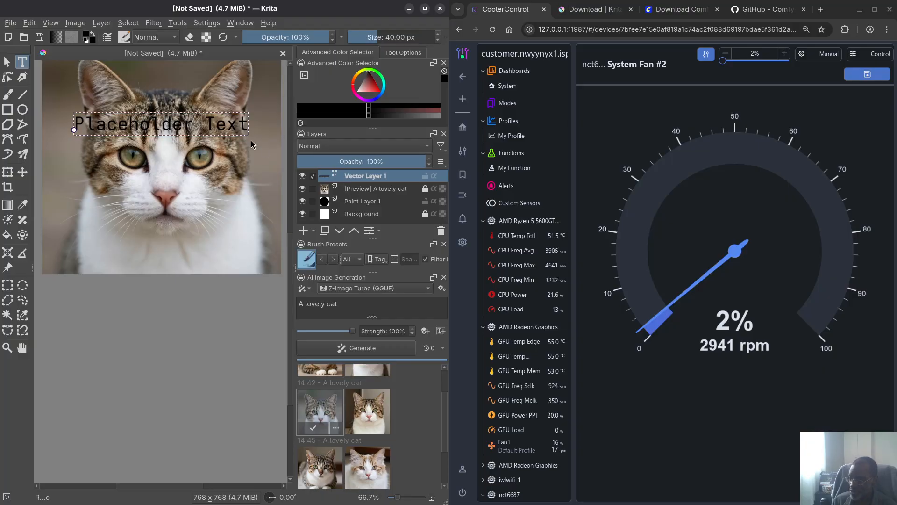
double_click(177, 124)
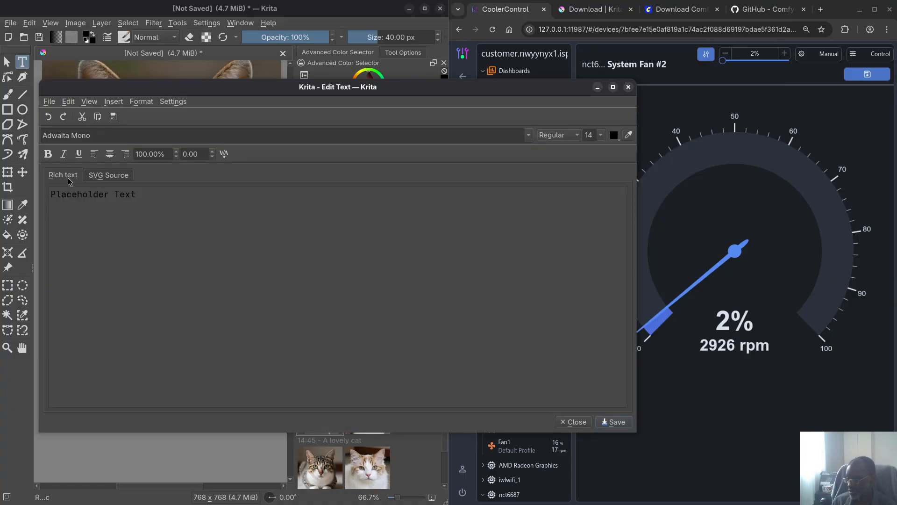
left_click(628, 87)
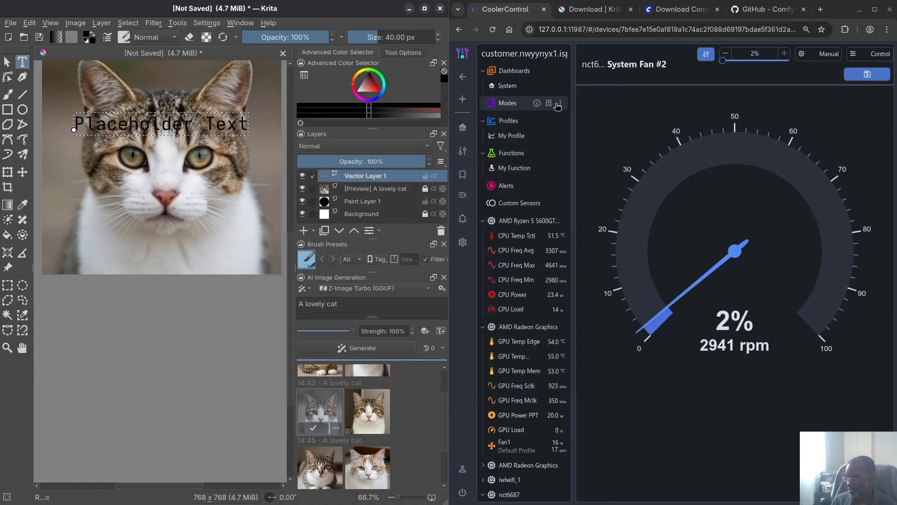
- Remove the vector layer that holds the placeholder text from the cat image
right_click(347, 174)
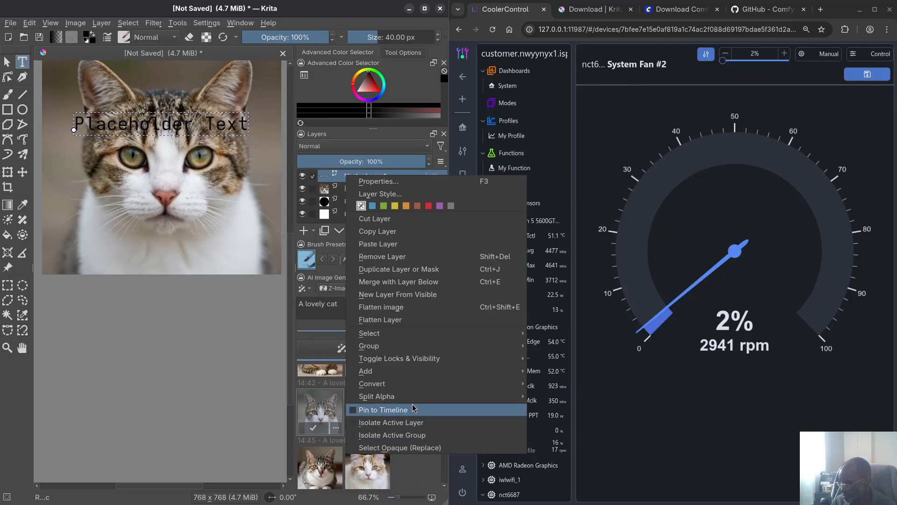
left_click(407, 258)
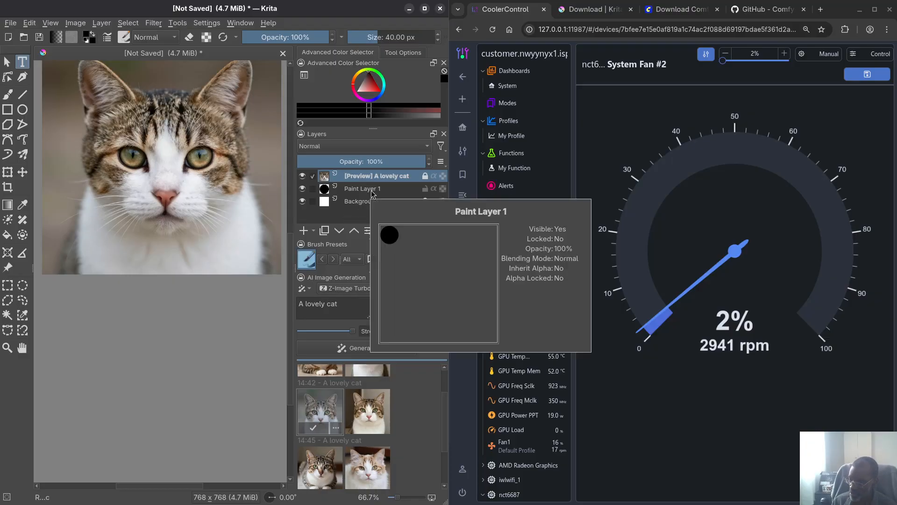
mouse_move(355, 205)
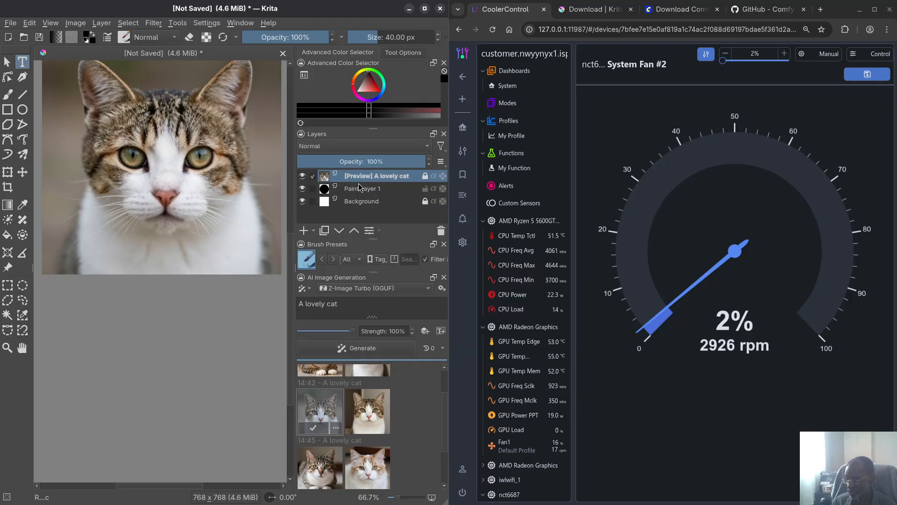
mouse_move(347, 189)
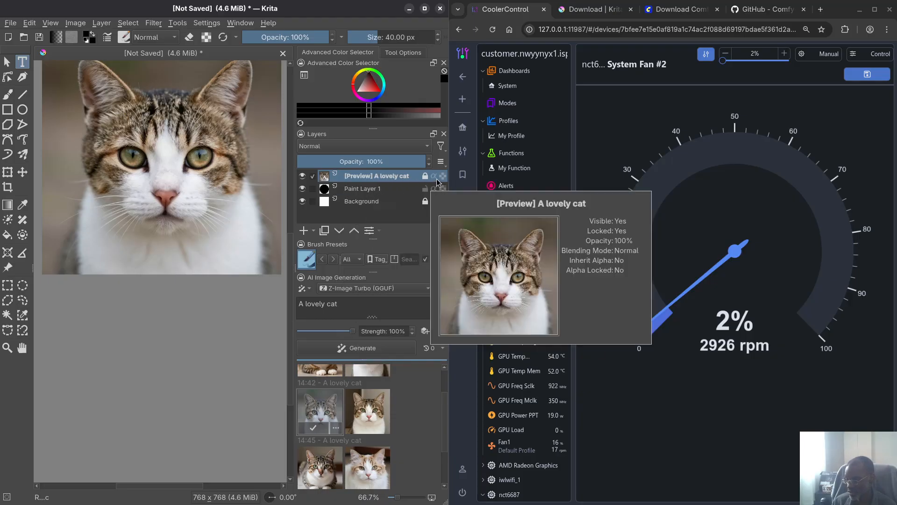
mouse_move(311, 191)
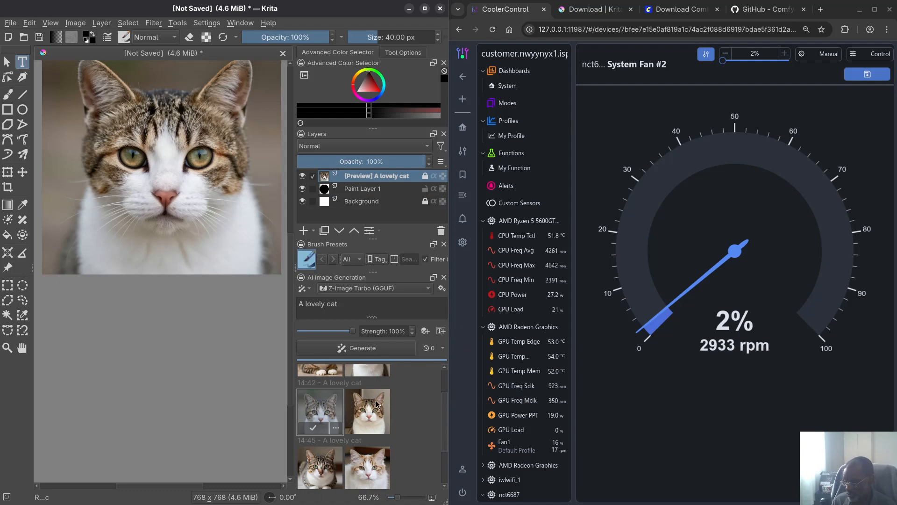
scroll(341, 400, "up", 1)
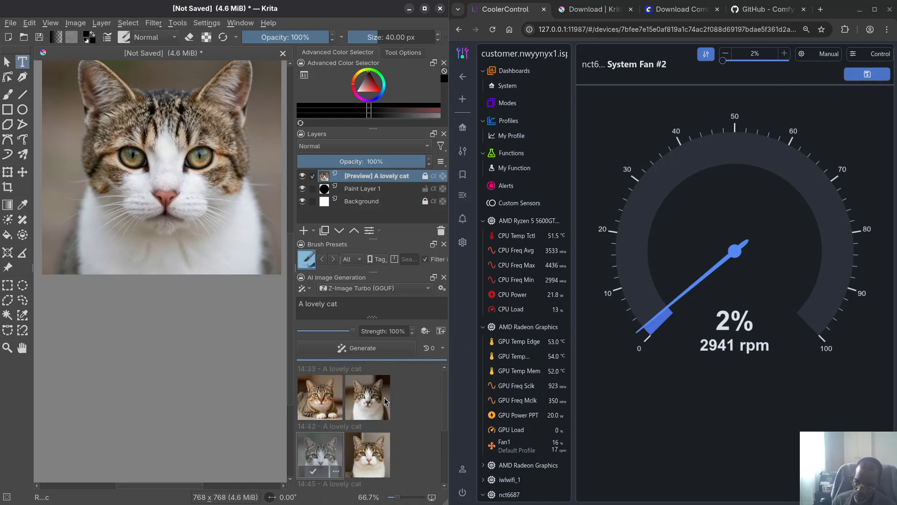
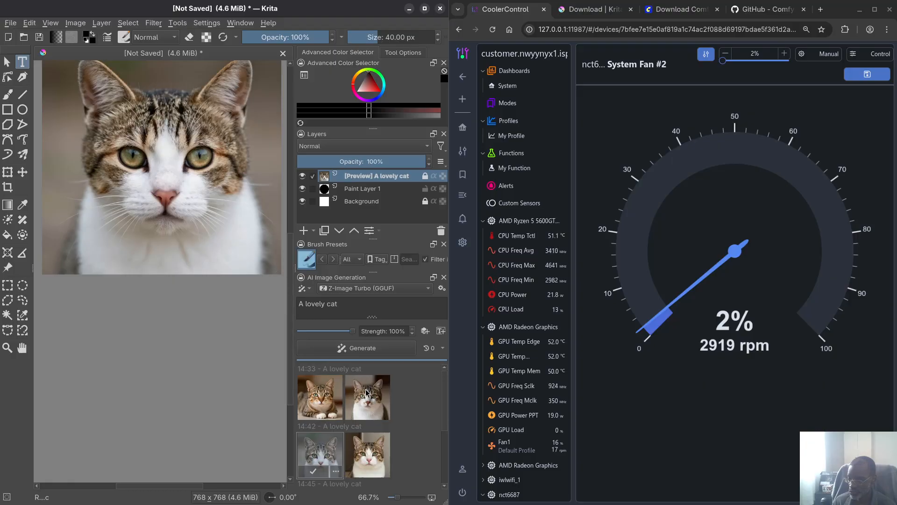
scroll(407, 375, "down", 3)
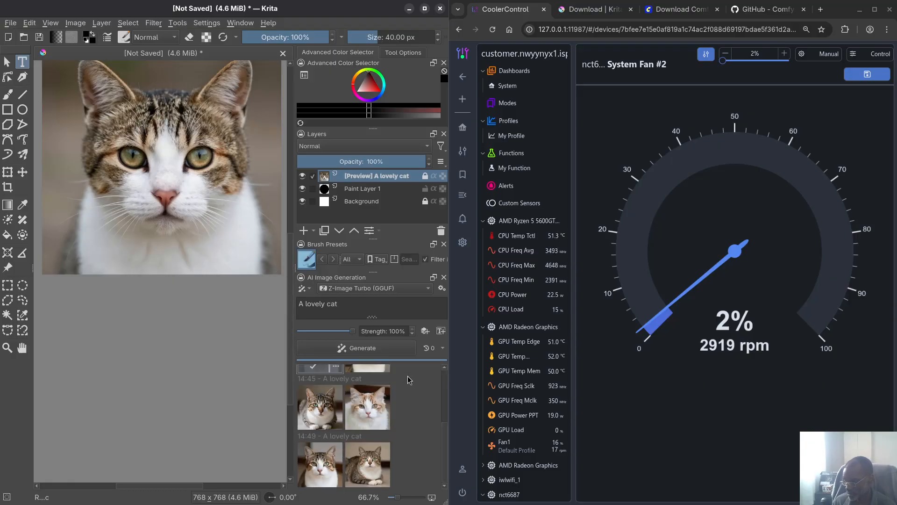
scroll(408, 376, "up", 4)
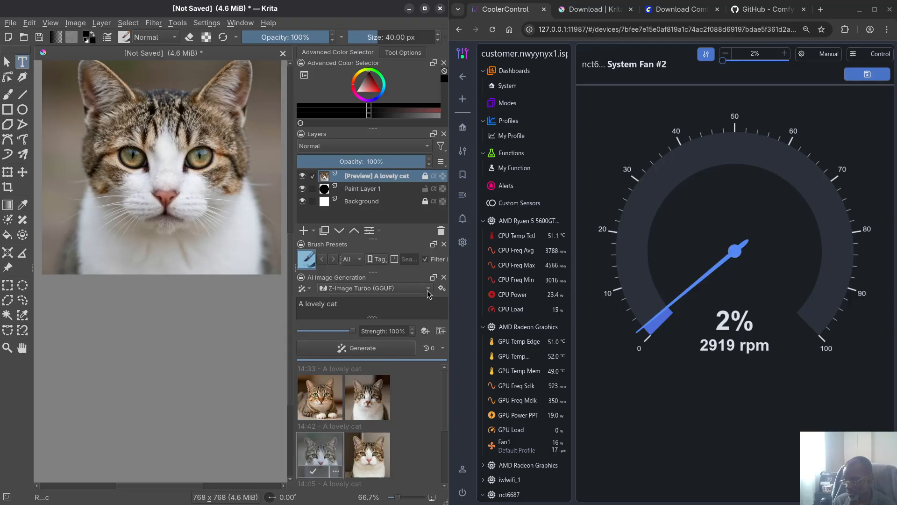
- Open the image diffusion style settings and create an editable copy of the built-in Z-Image Turbo style
left_click(441, 288)
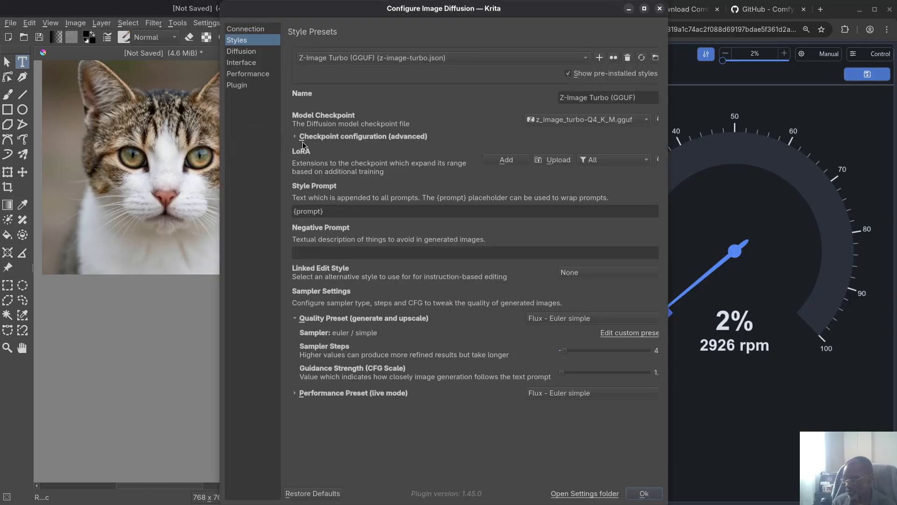
left_click_drag(445, 13, 225, 12)
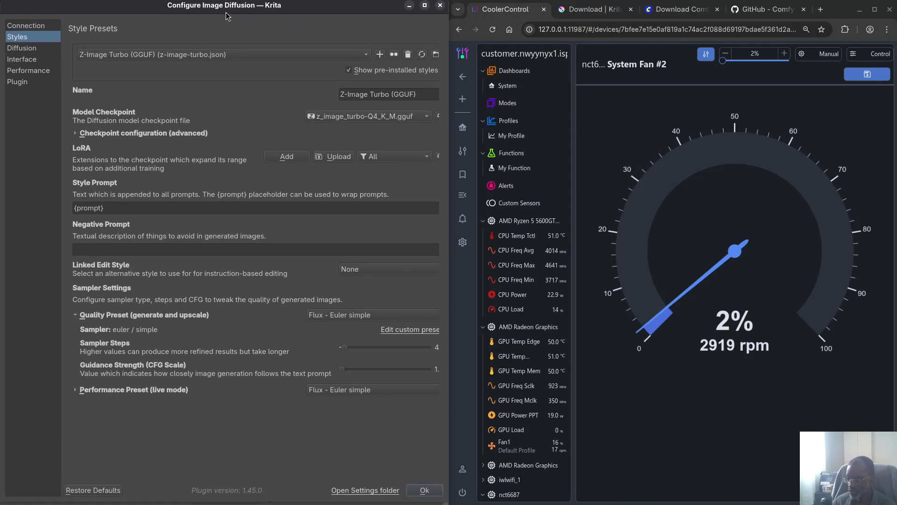
left_click(172, 56)
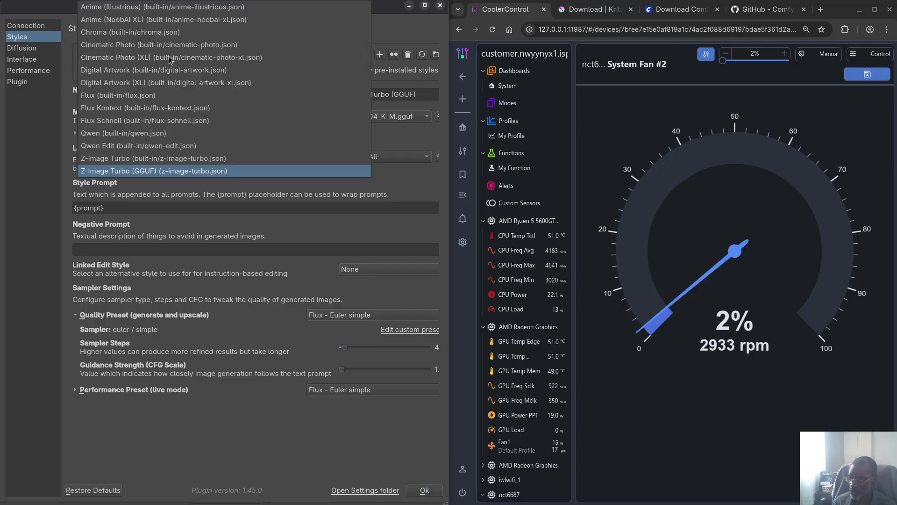
left_click(158, 159)
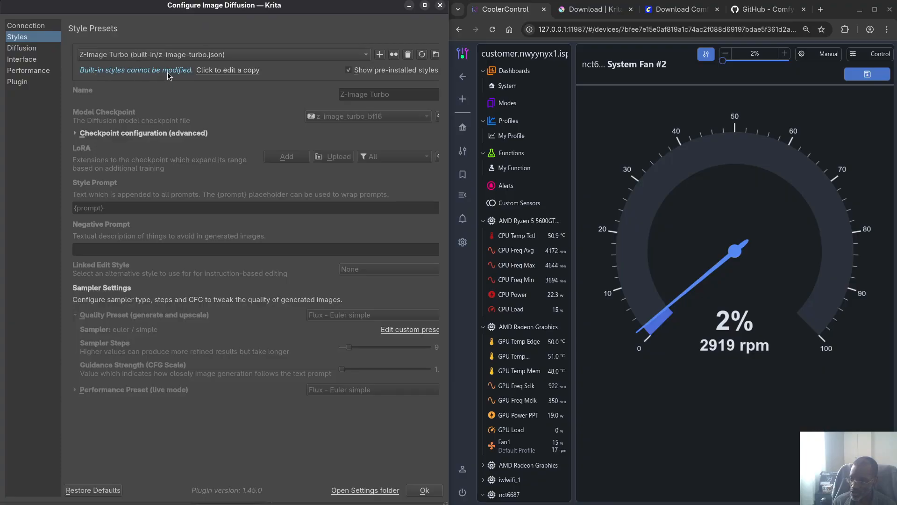
left_click(247, 71)
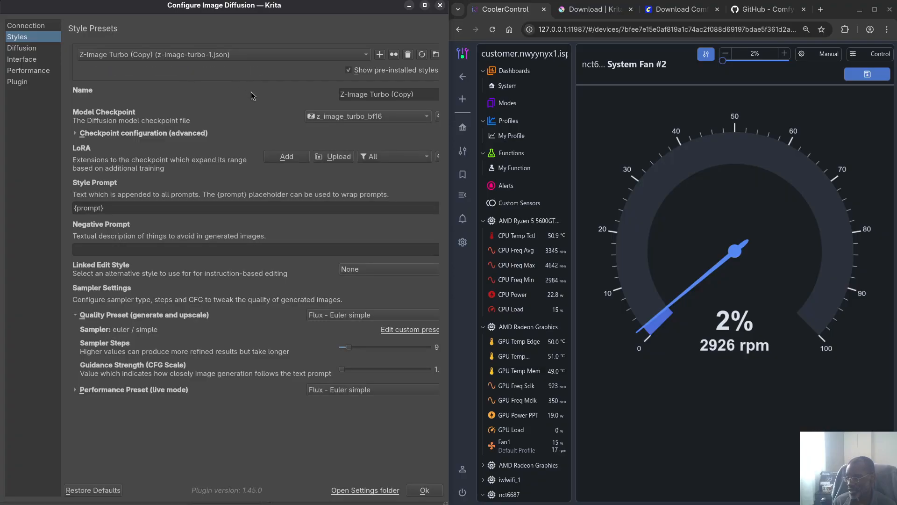
- Rename the copied style to "Z-Image Turbo (GGUF 8)" and set its model checkpoint to z_image_turbo-Q8_0.gguf
double_click(401, 95)
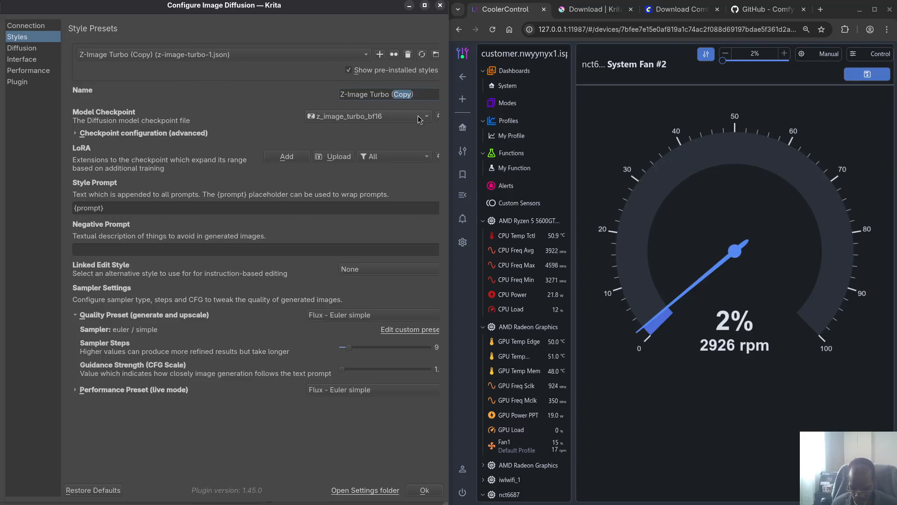
type("GGUF ")
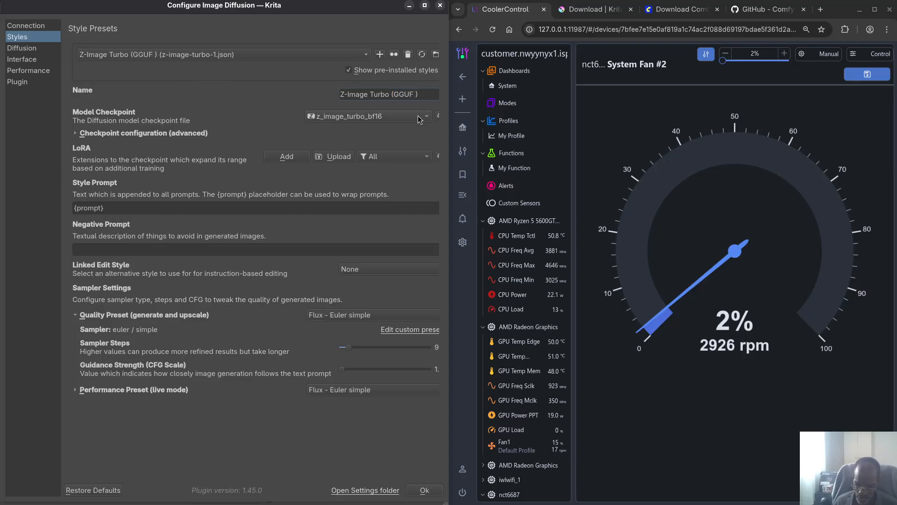
type("8")
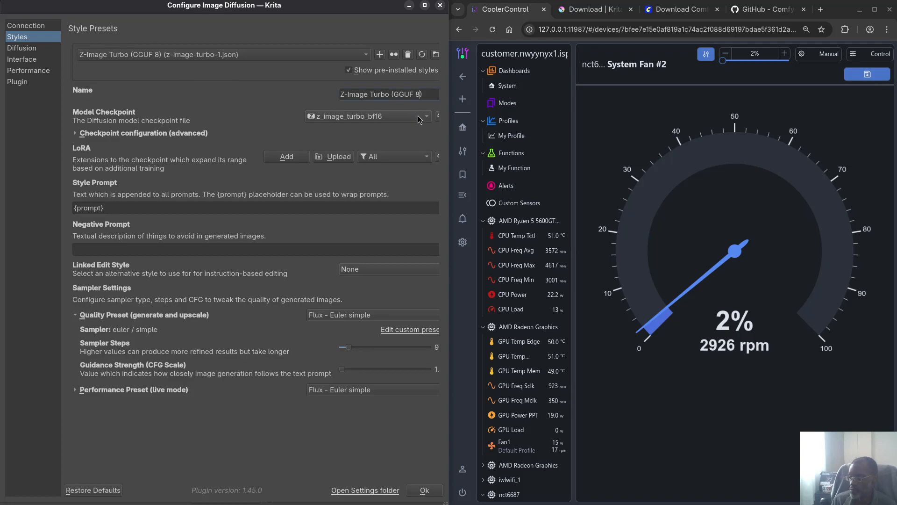
left_click(369, 116)
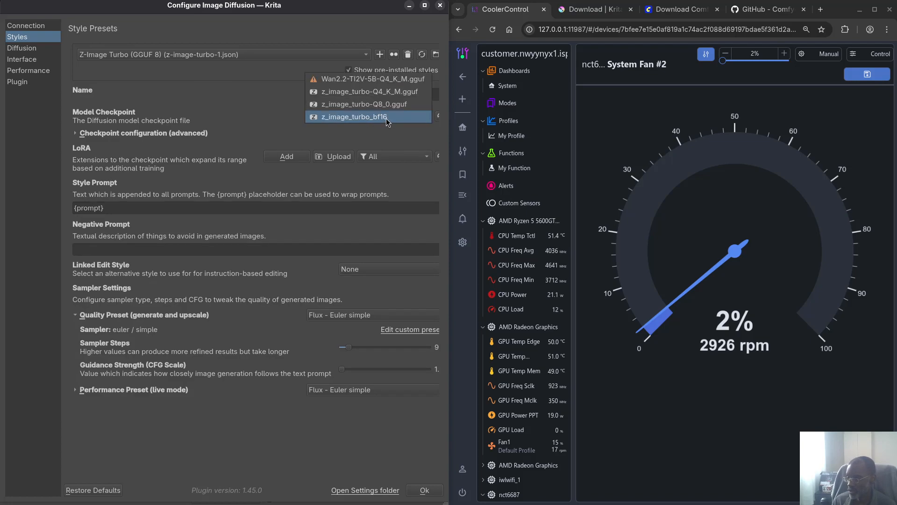
left_click(386, 105)
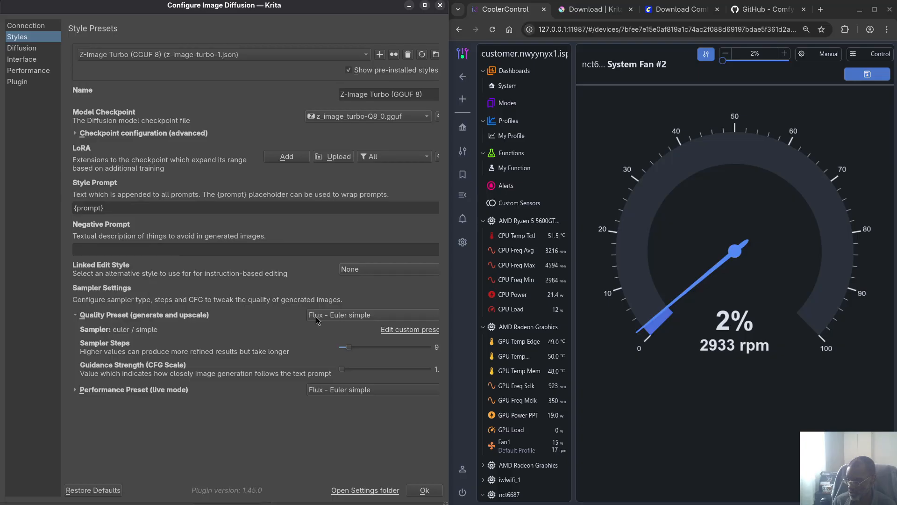
- Set the style's quality preset to Flux - Turbo, fine-tune its sampler steps and confirm the settings
left_click(363, 318)
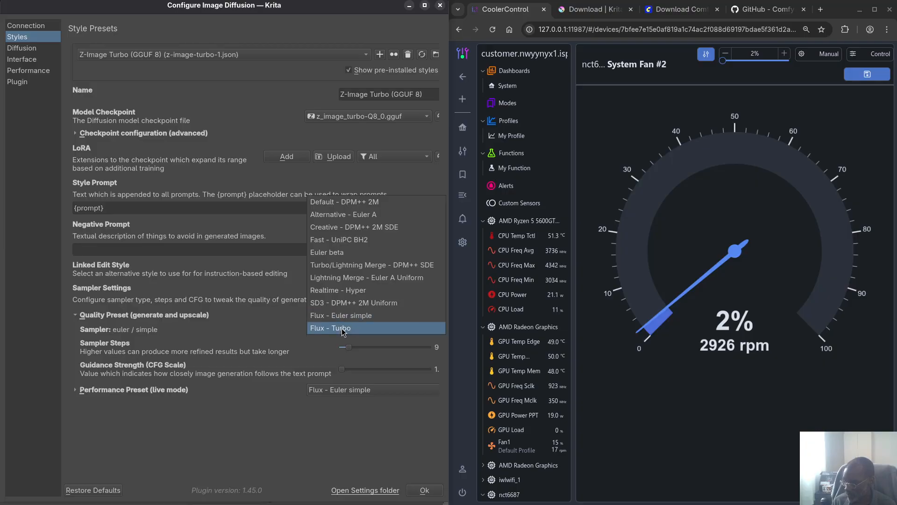
left_click(342, 328)
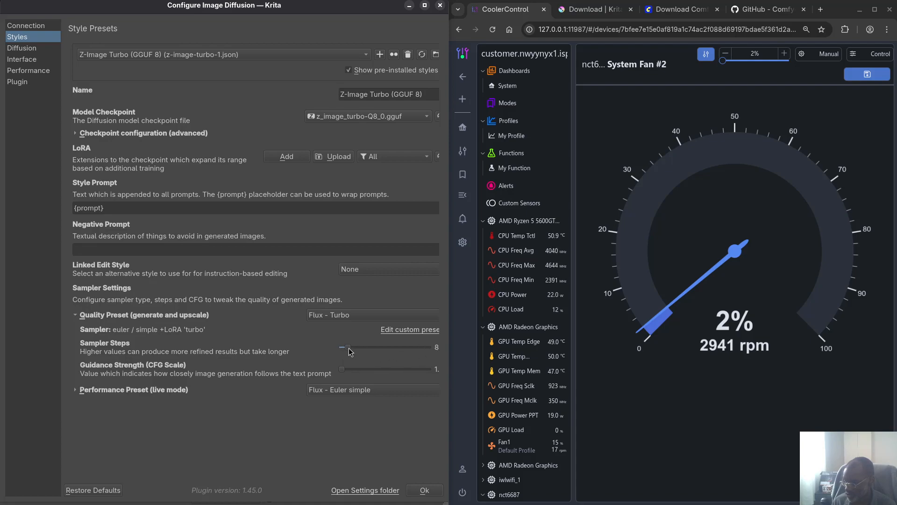
left_click_drag(348, 349, 347, 348)
left_click_drag(347, 349, 347, 349)
left_click(425, 491)
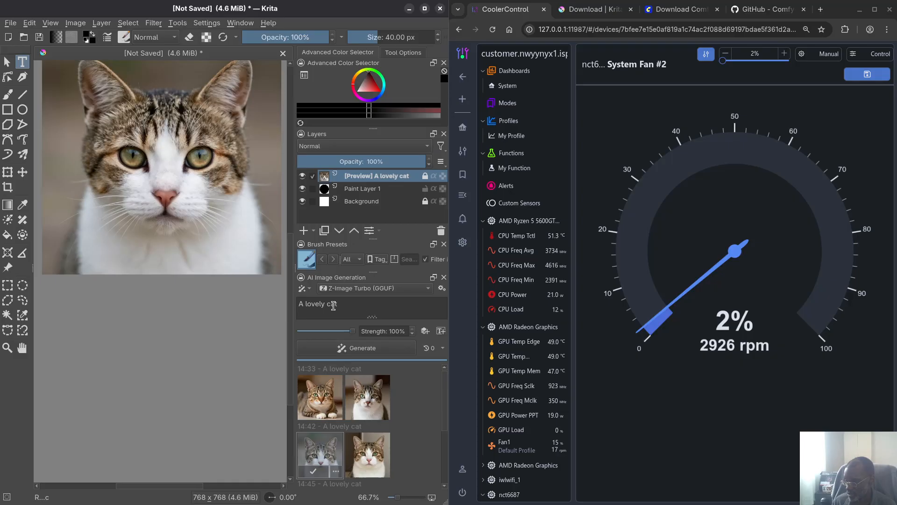
- Generate more "A lovely cat" images with the Z-Image Turbo (GGUF) style and apply a 35% speed to System Fan #2 in CoolerControl
left_click(365, 348)
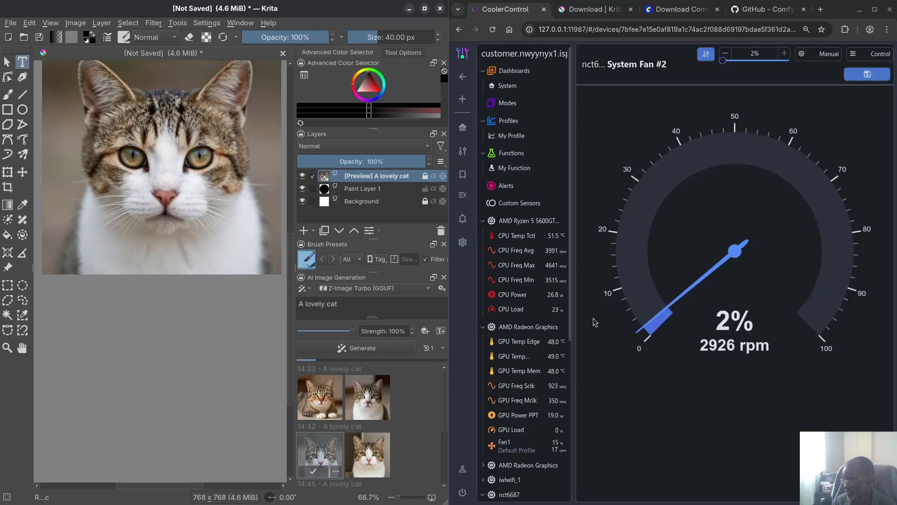
triple_click(751, 54)
type("3")
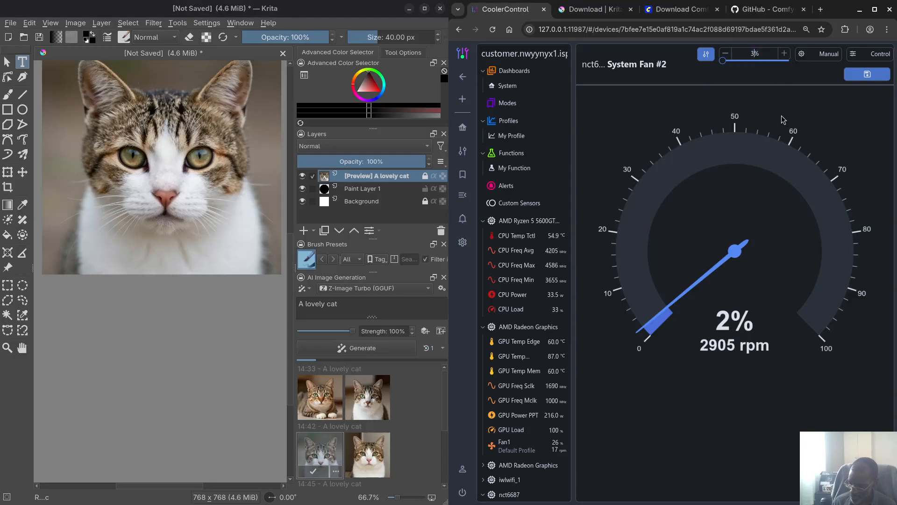
type("5")
left_click(869, 76)
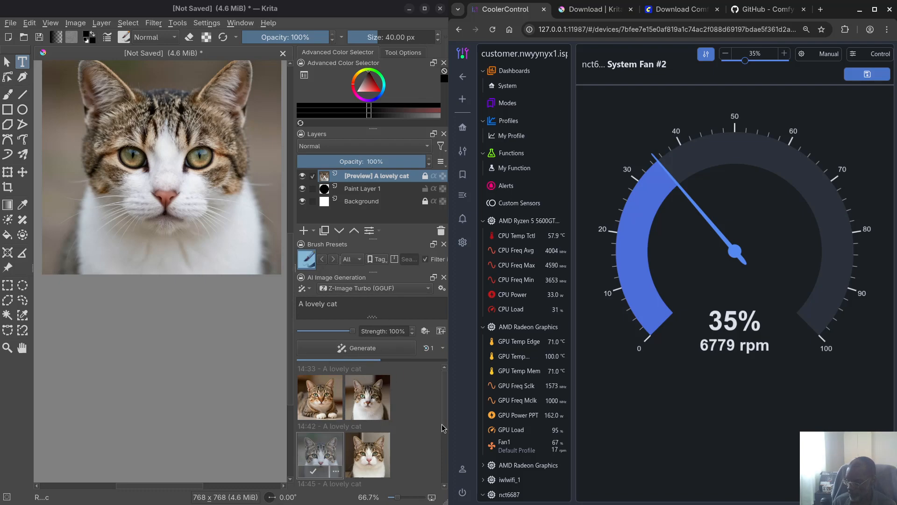
left_click(419, 290)
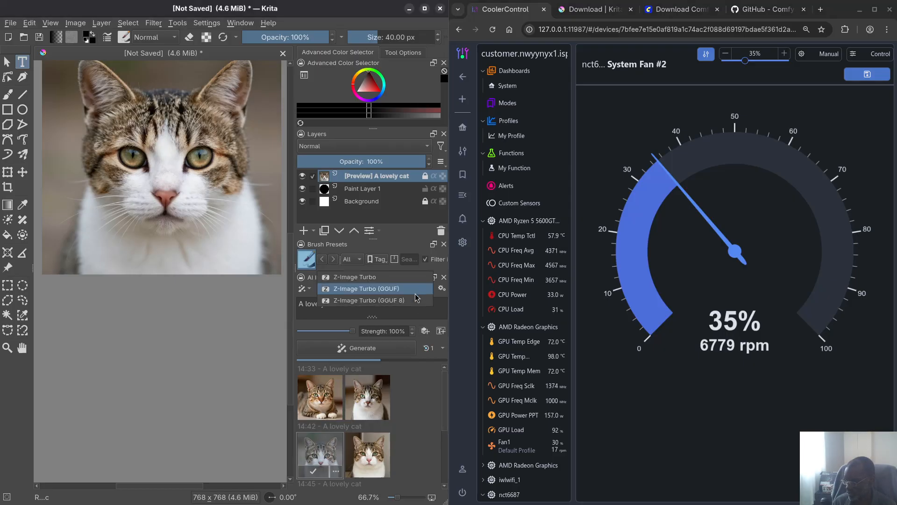
left_click(425, 413)
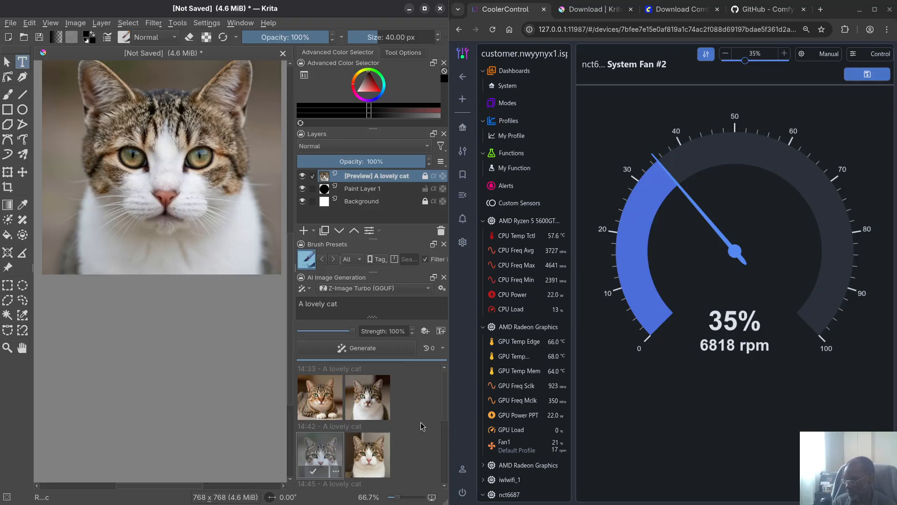
- Preview the two newest cat images of the 14:49 batch in Krita, compare them with the batch's first image and clear the preview
scroll(418, 414, "down", 4)
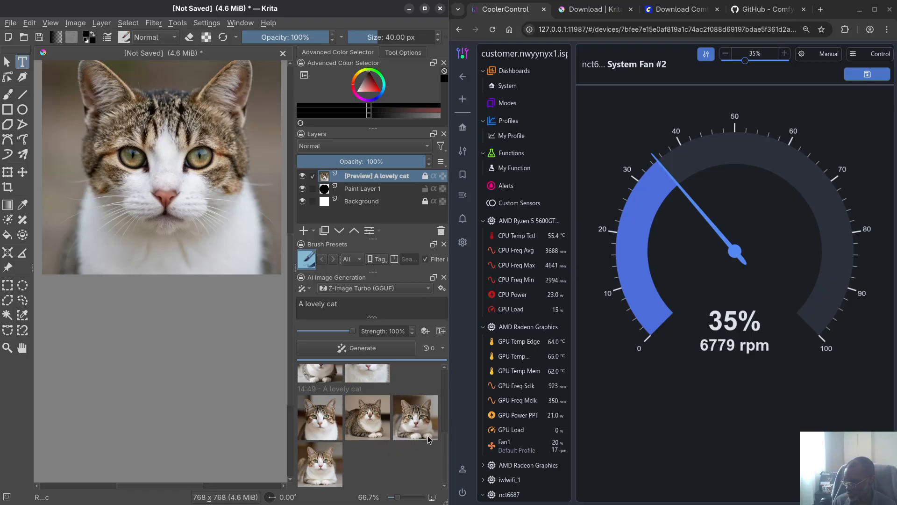
left_click(422, 423)
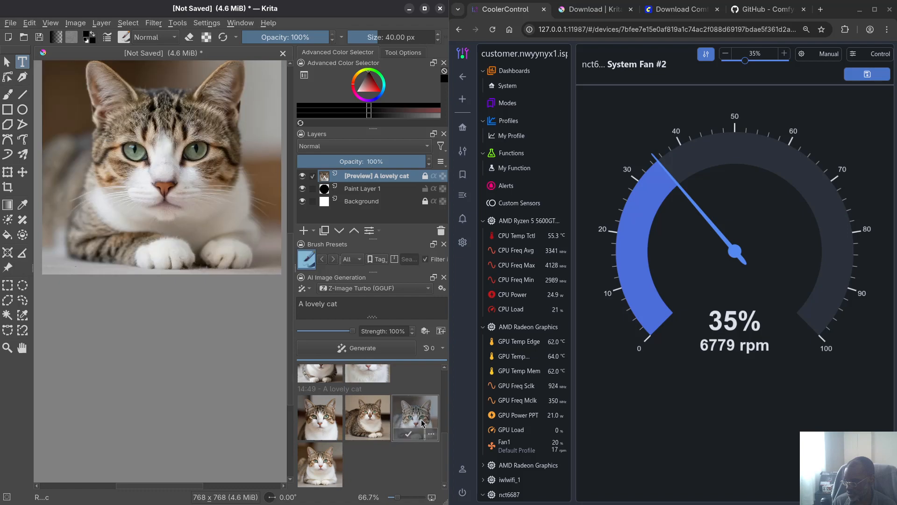
left_click(328, 465)
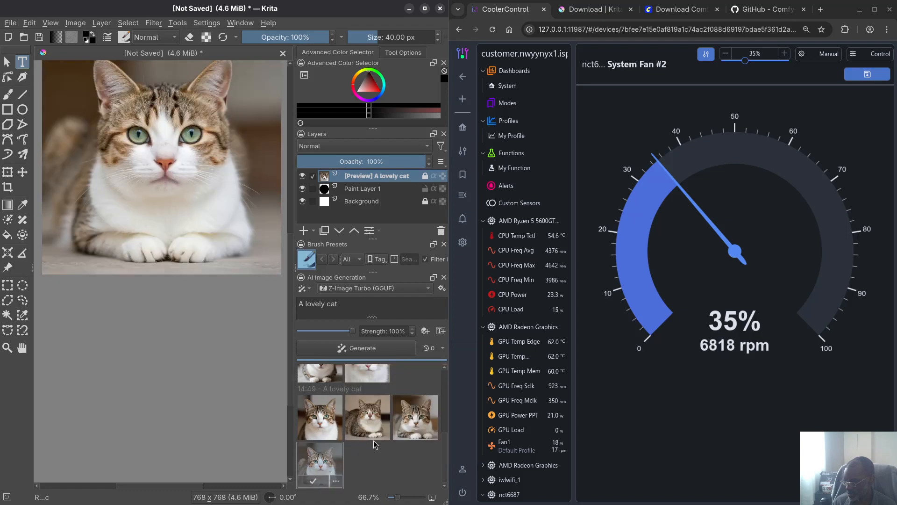
left_click(419, 425)
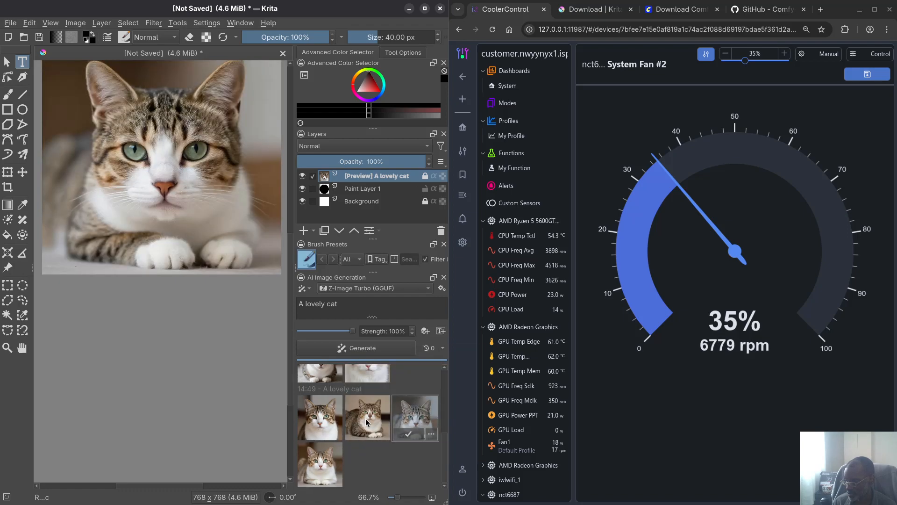
left_click(327, 419)
left_click(360, 457)
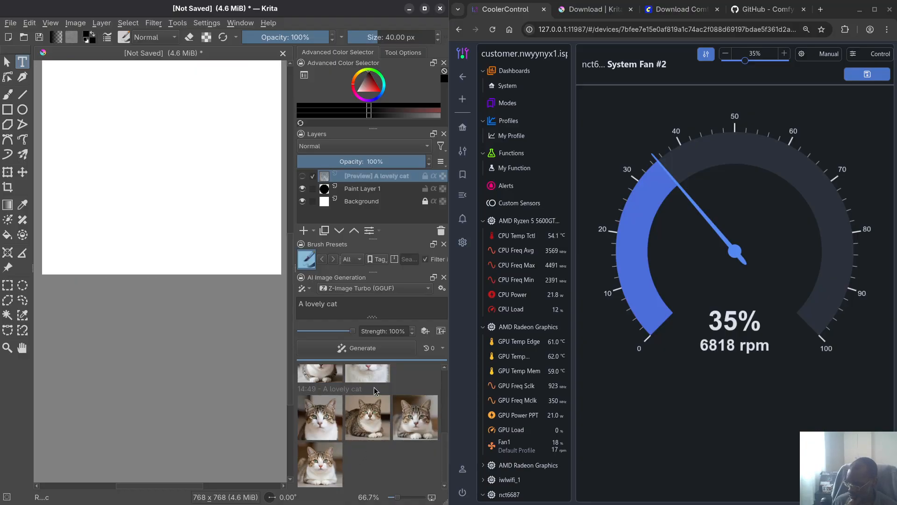
- Switch the generation style to Z-Image Turbo (GGUF 8) and try to generate "A lovely cat" images
left_click(373, 292)
left_click(400, 303)
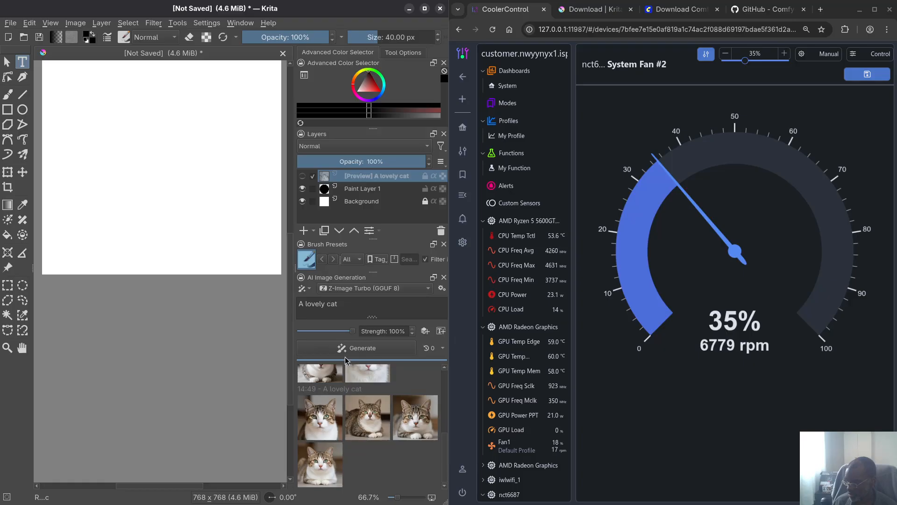
left_click(367, 348)
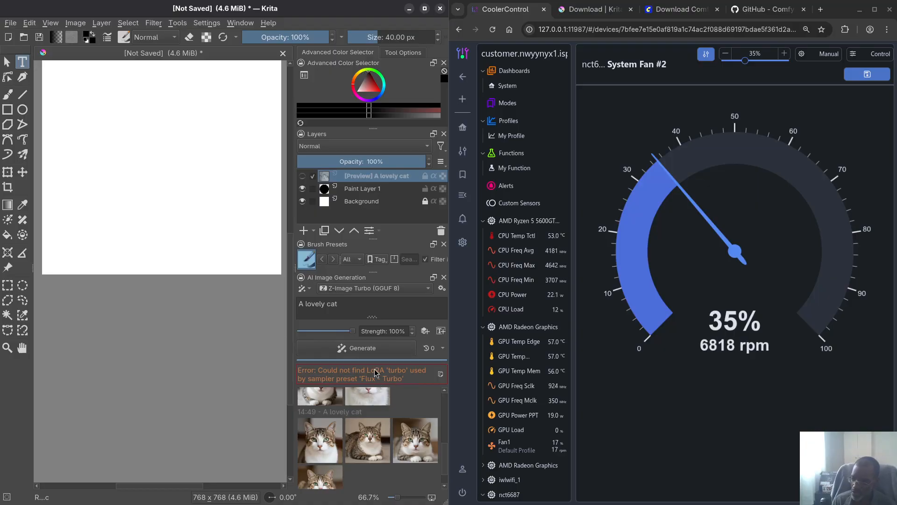
- Set the GGUF 8 style's quality preset to Fast - UniPC BH2, confirm the settings and generate "A lovely cat" images
left_click(442, 288)
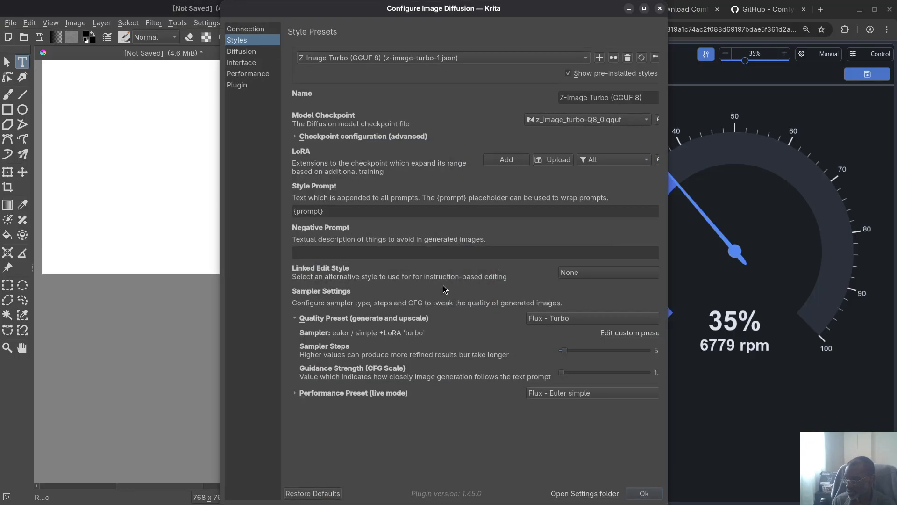
left_click(559, 320)
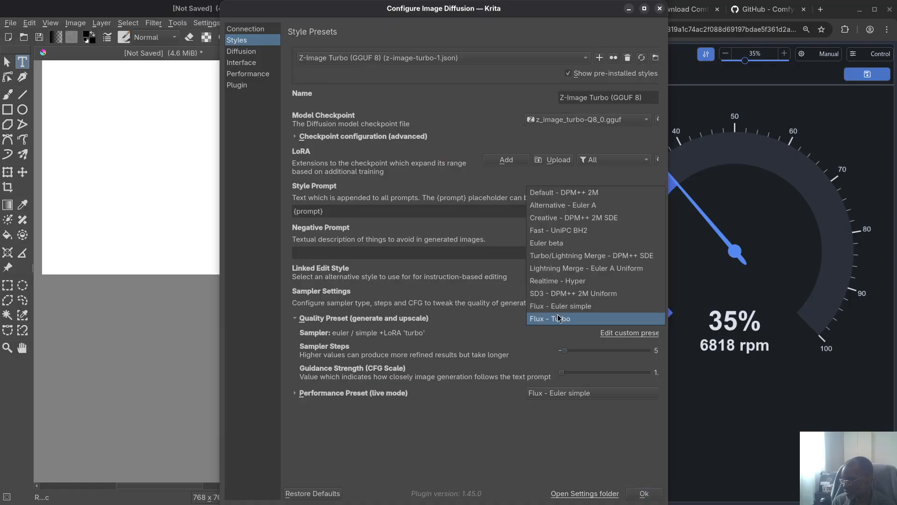
left_click(567, 233)
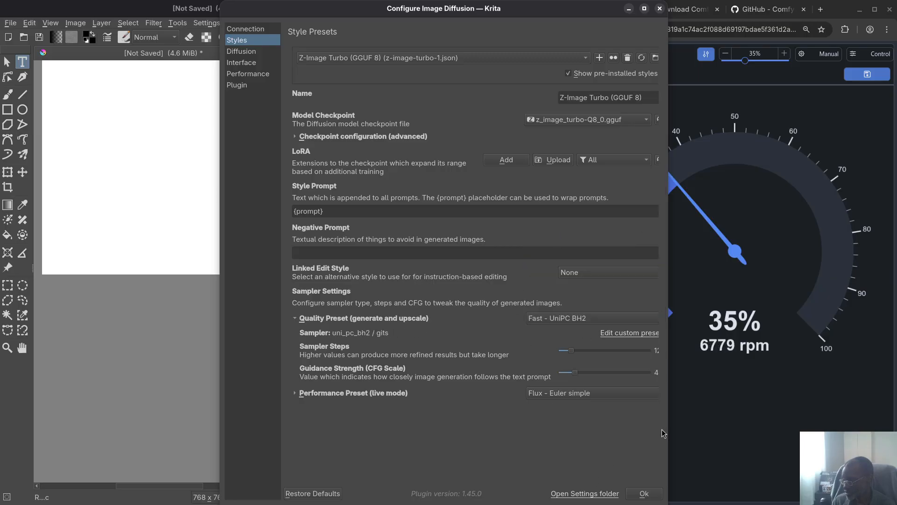
left_click(645, 493)
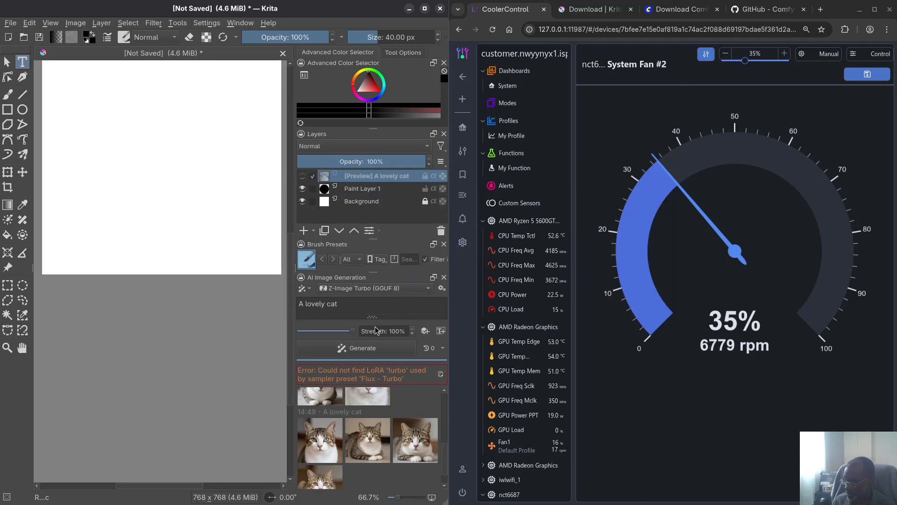
left_click(370, 349)
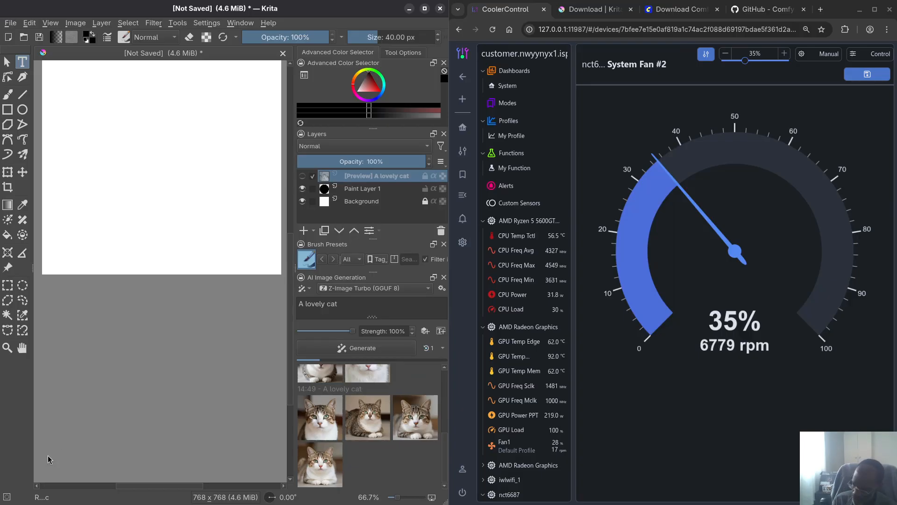
- Follow the GGUF 8 generation's progress and seconds per iteration in the ComfyUI terminal, and return to Krita
key("super")
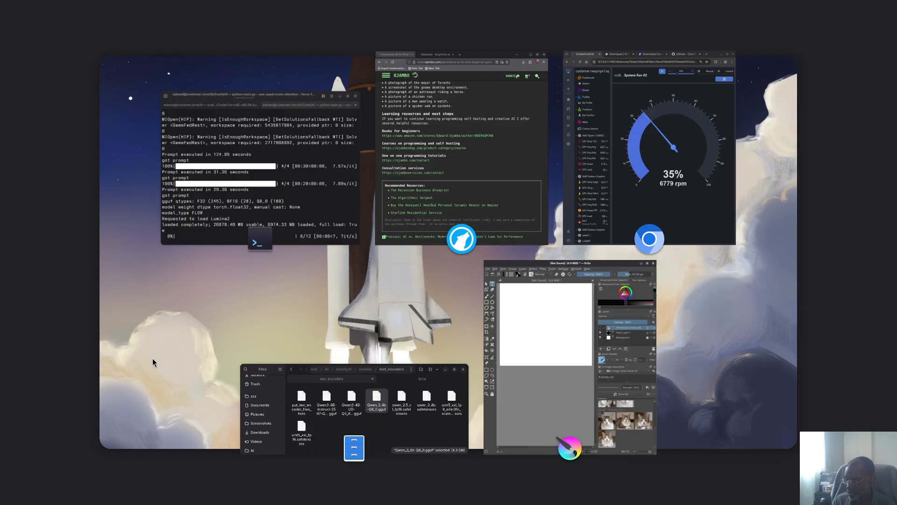
left_click(236, 185)
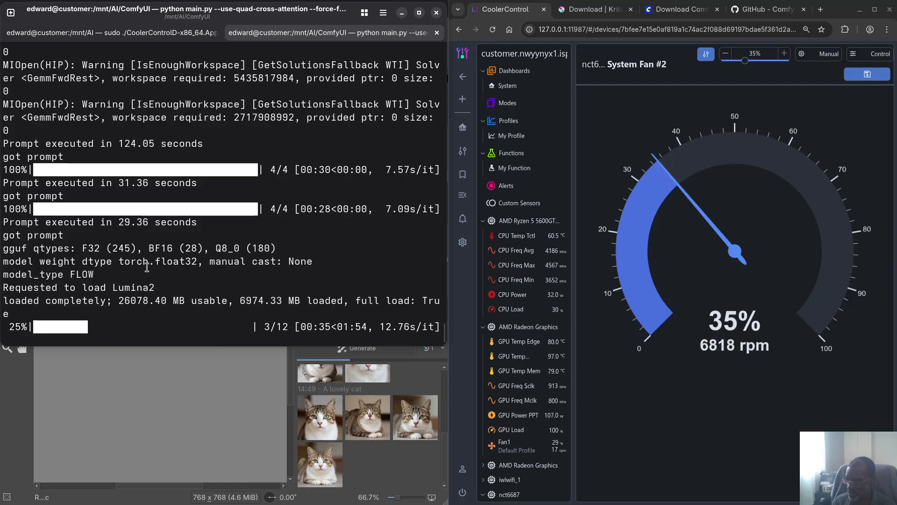
scroll(240, 252, "up", 1)
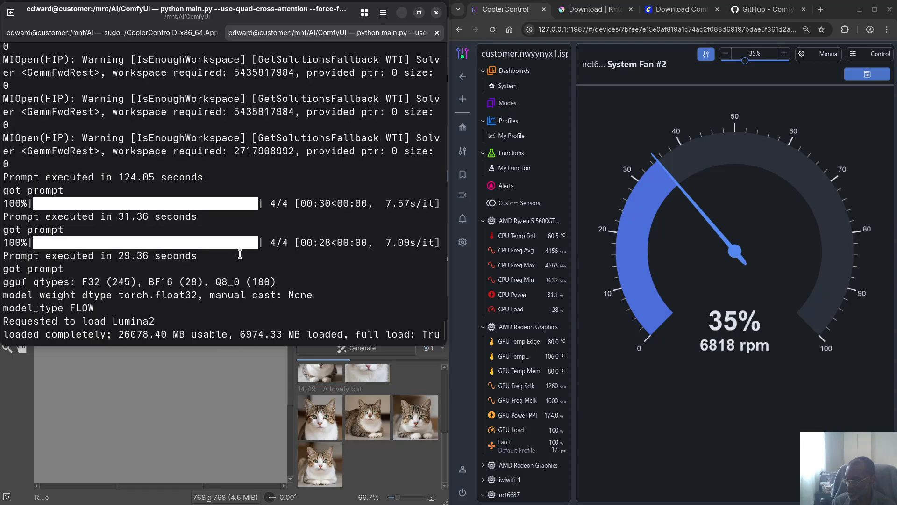
scroll(239, 254, "up", 1)
scroll(236, 254, "down", 2)
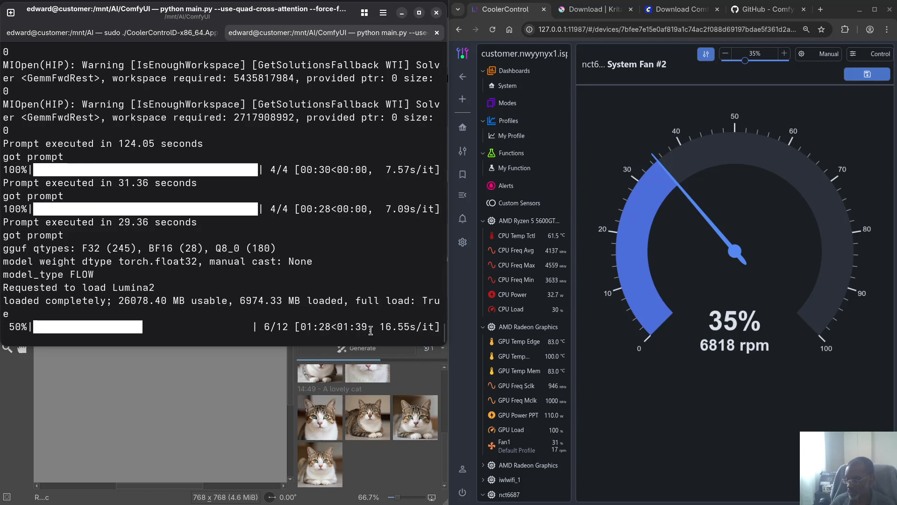
left_click_drag(373, 329, 407, 326)
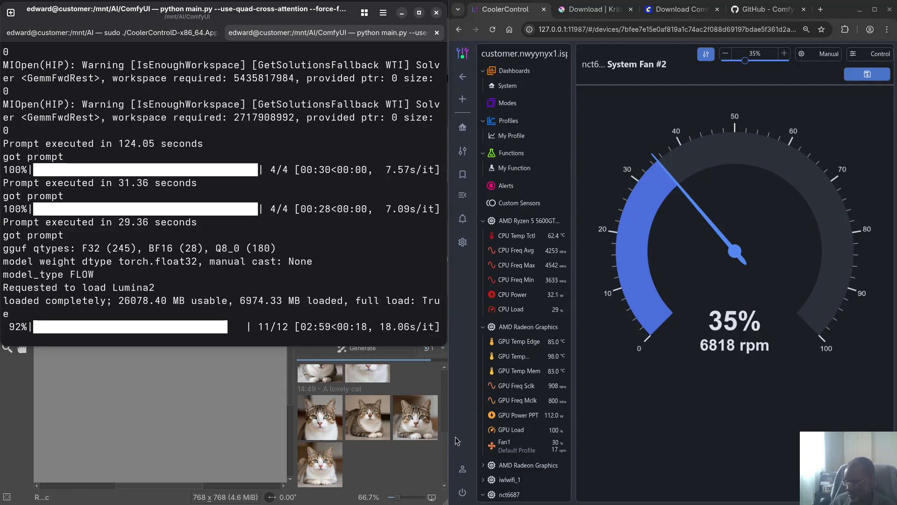
left_click(376, 470)
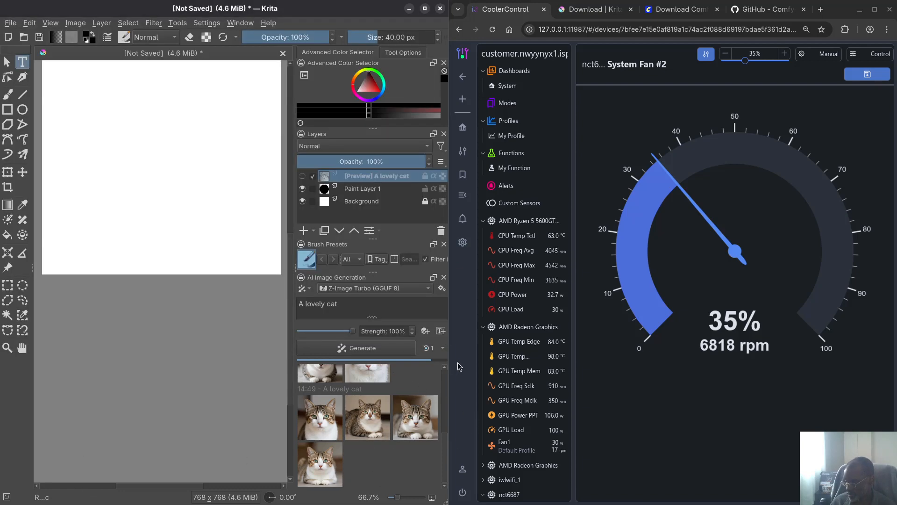
- Review the GGUF 8 style's quality preset and expanded performance preset details, and close the settings
left_click(442, 289)
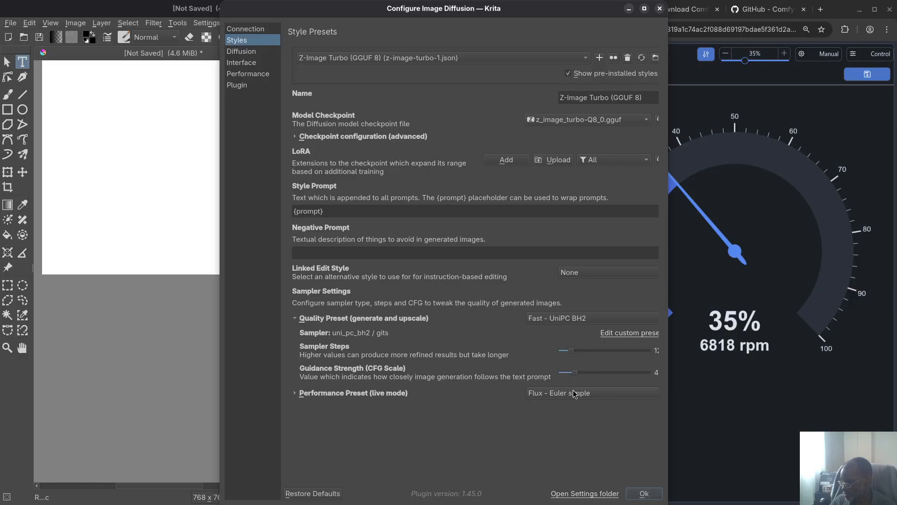
left_click(304, 394)
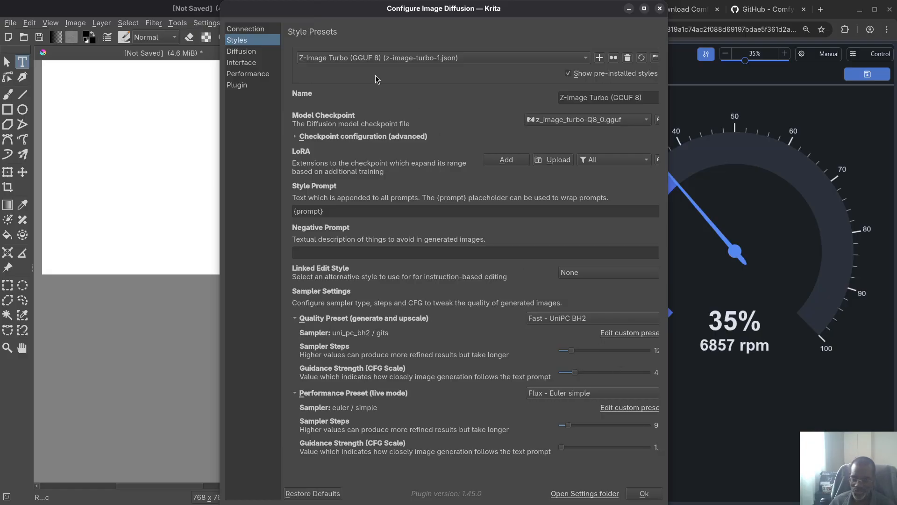
left_click(659, 9)
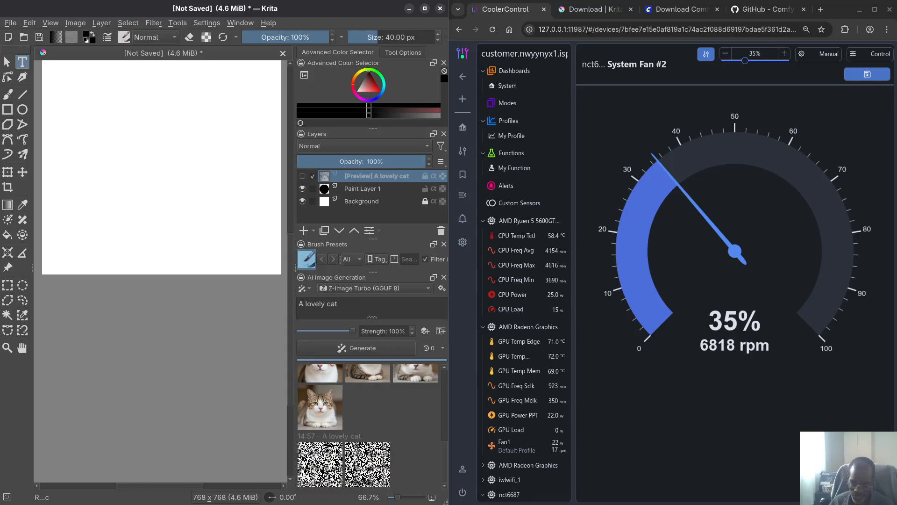
- Check the finished prompt's execution time in the ComfyUI terminal and return to Krita
key("super")
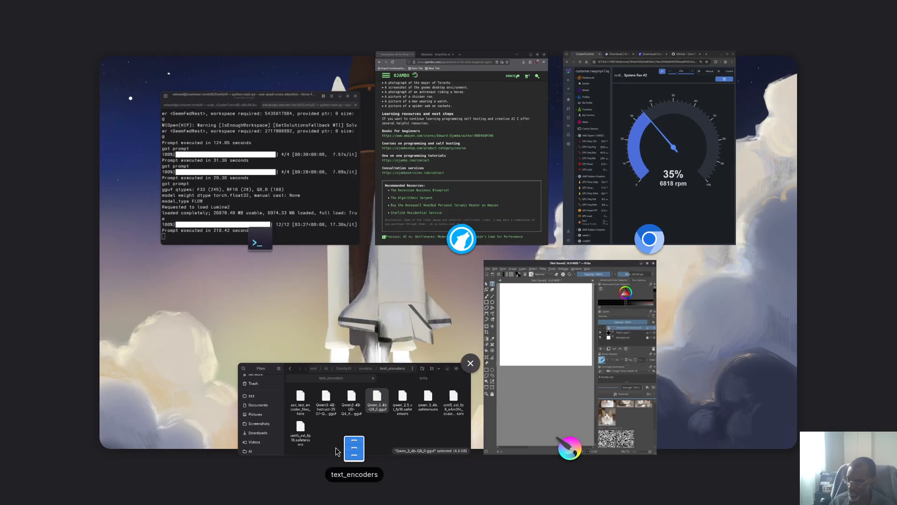
left_click(289, 208)
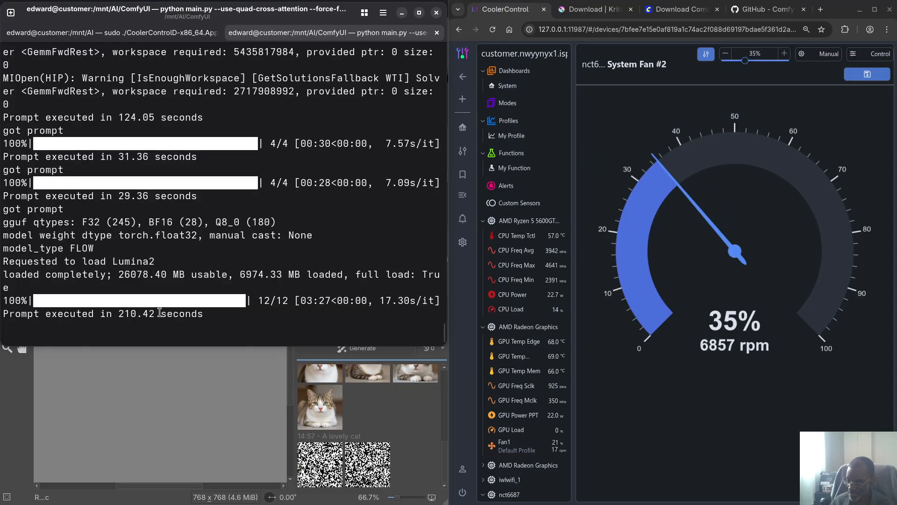
key("super")
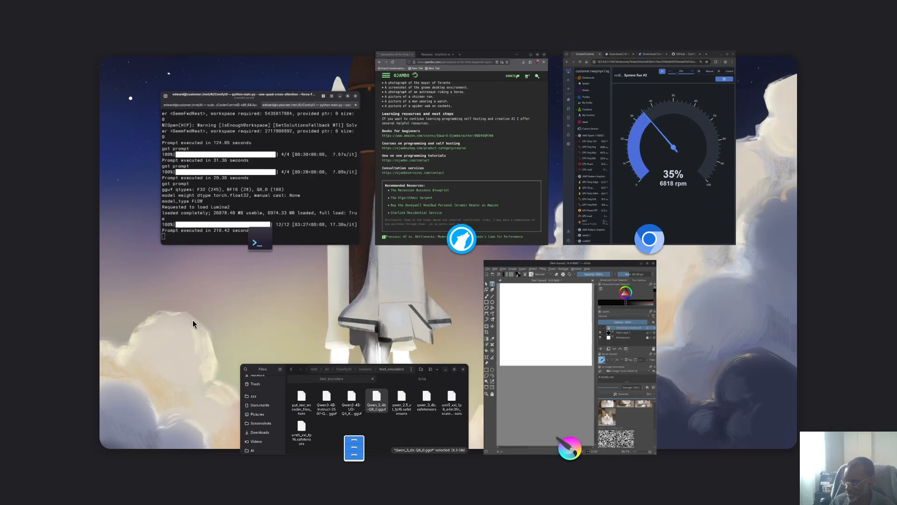
left_click(551, 387)
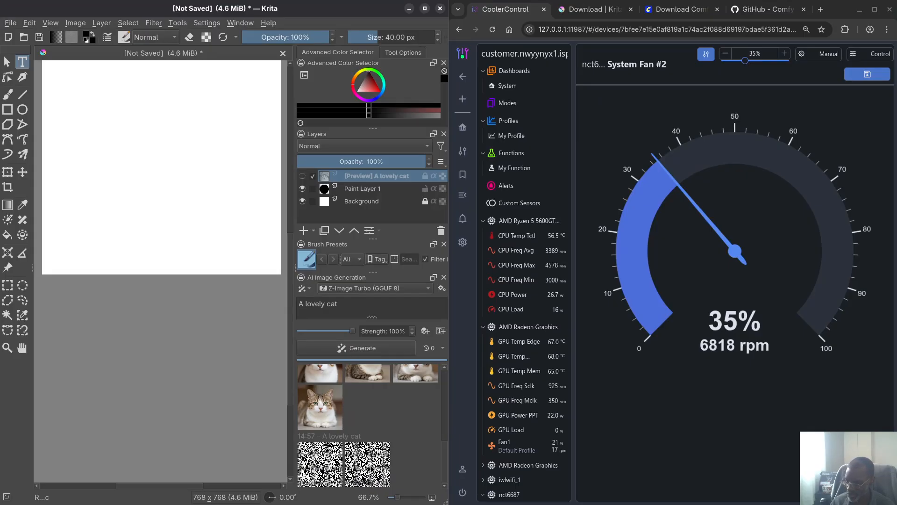
- In the GGUF 8 style settings, reduce the quality preset's sampler steps to 3 and its guidance strength to the minimum
left_click(442, 288)
left_click_drag(413, 5, 199, 5)
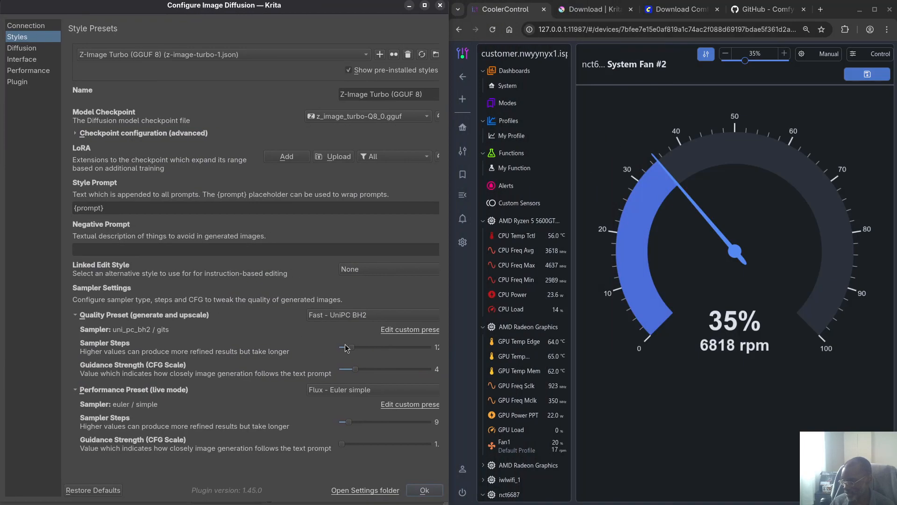
left_click_drag(353, 347, 347, 369)
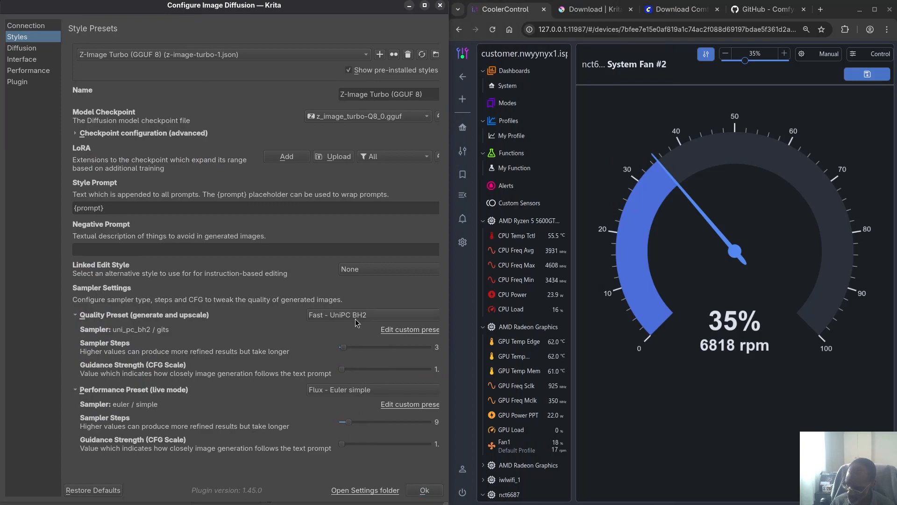
- Set the performance preset to Fast - UniPC BH2 with 4 sampler steps and minimum guidance strength, and confirm the style settings
left_click(348, 391)
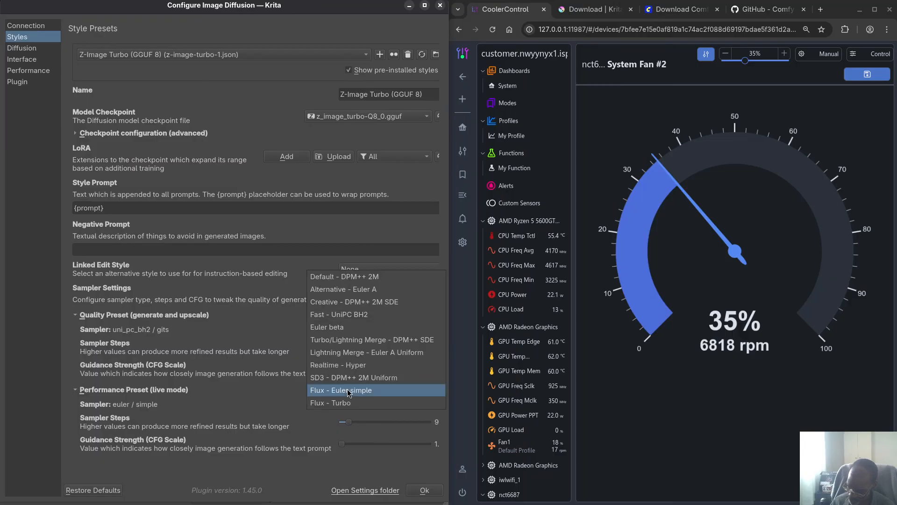
left_click(354, 316)
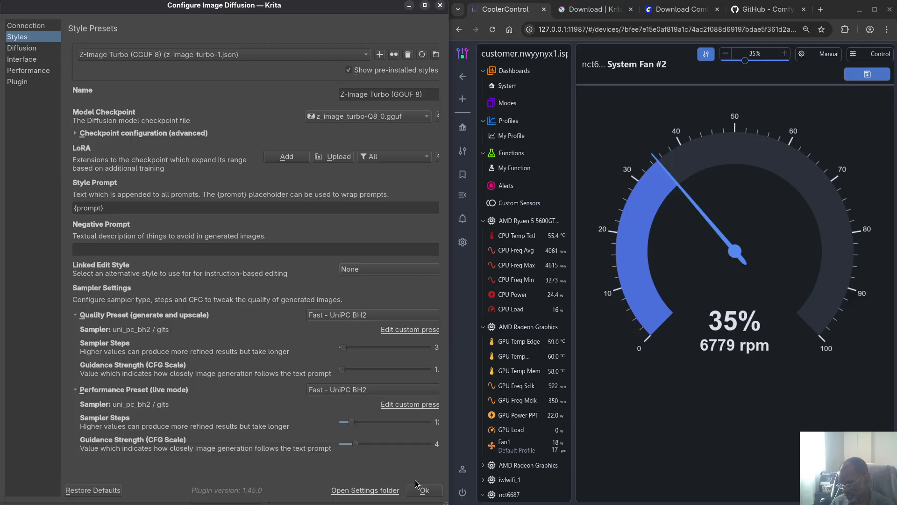
left_click_drag(356, 443, 328, 445)
mouse_move(350, 422)
left_mouse_down()
mouse_move(339, 422)
mouse_move(346, 421)
left_mouse_up()
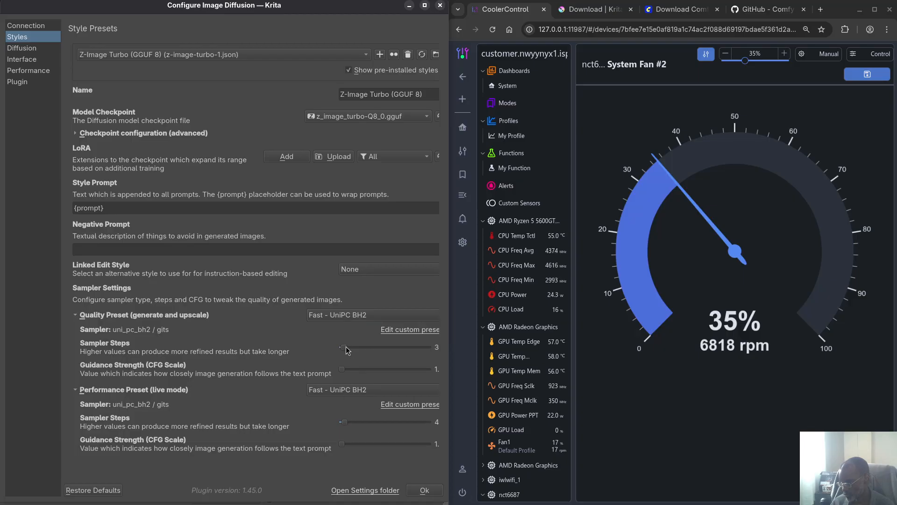
left_click(426, 492)
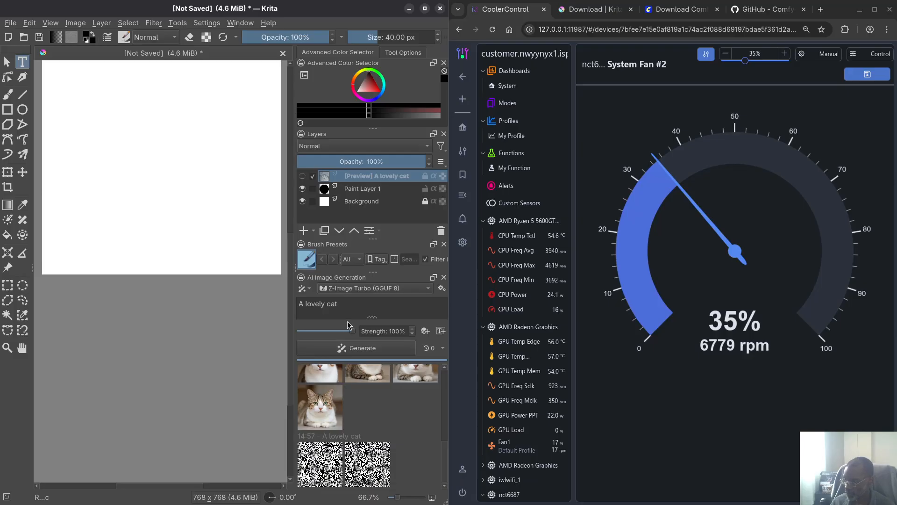
- Generate more "A lovely cat" images with the GGUF 8 style, check the run in the ComfyUI terminal and return to Krita
left_click(361, 348)
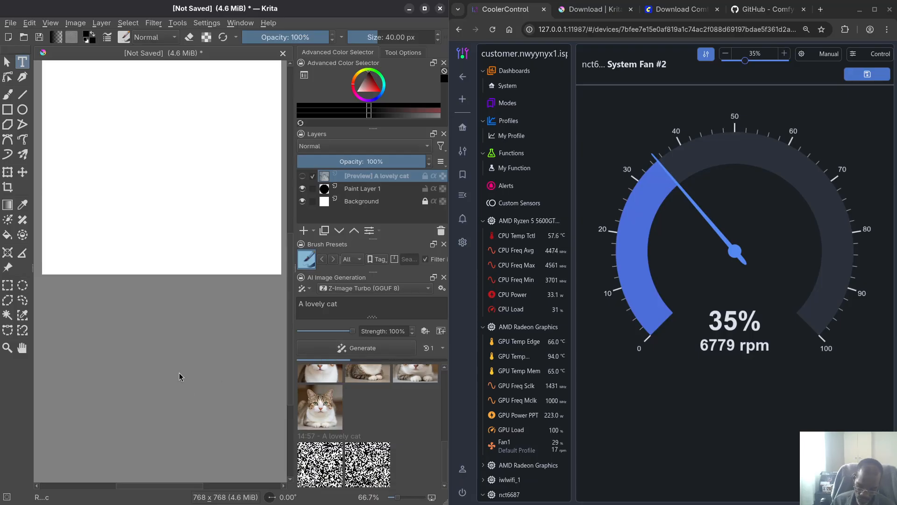
key("super")
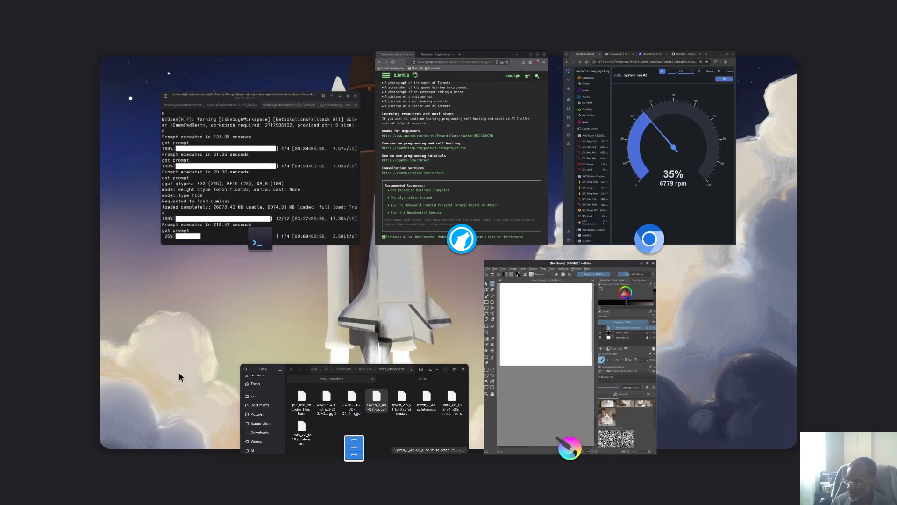
left_click(237, 195)
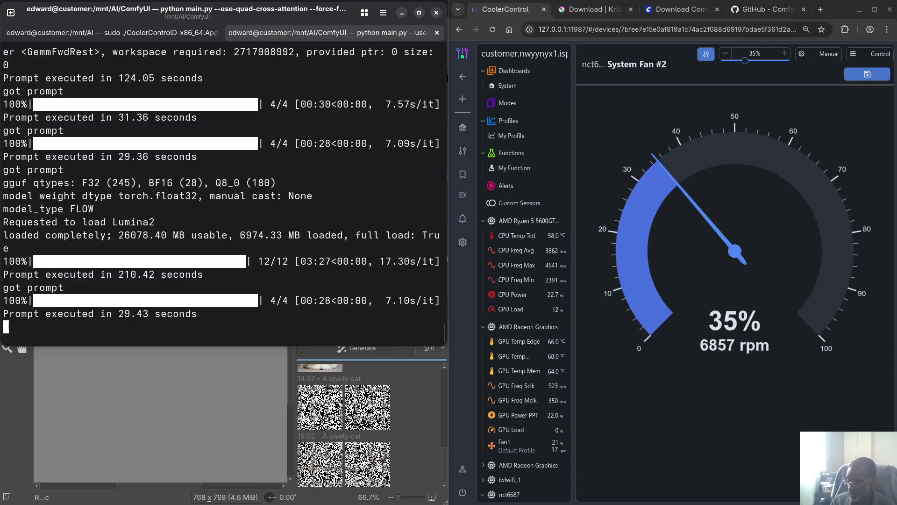
key("super")
left_click(544, 355)
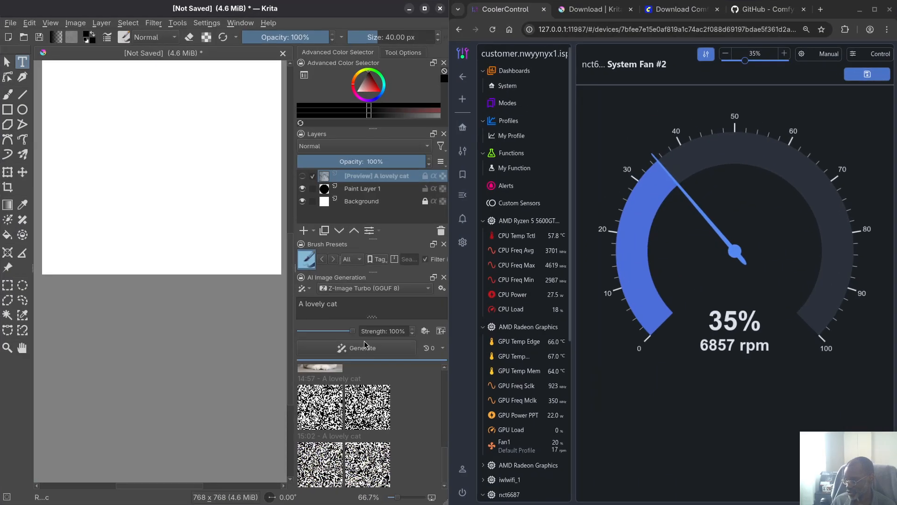
- In the GGUF 8 style settings, set the quality preset to Euler beta with 3 sampler steps and minimum guidance strength
left_click(442, 288)
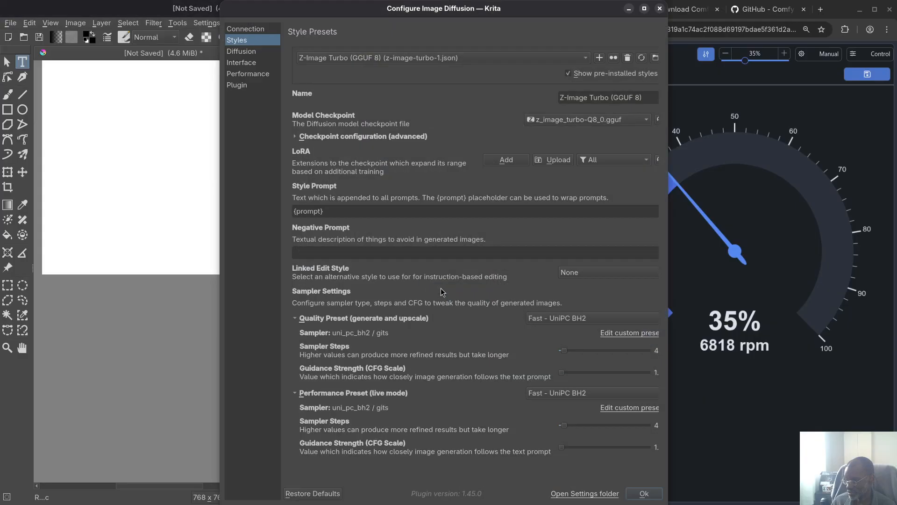
left_click(573, 318)
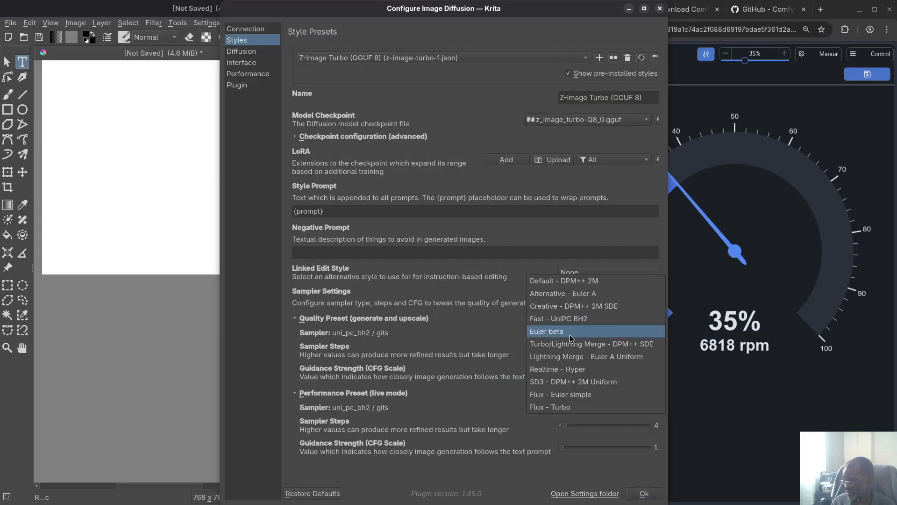
left_click(570, 334)
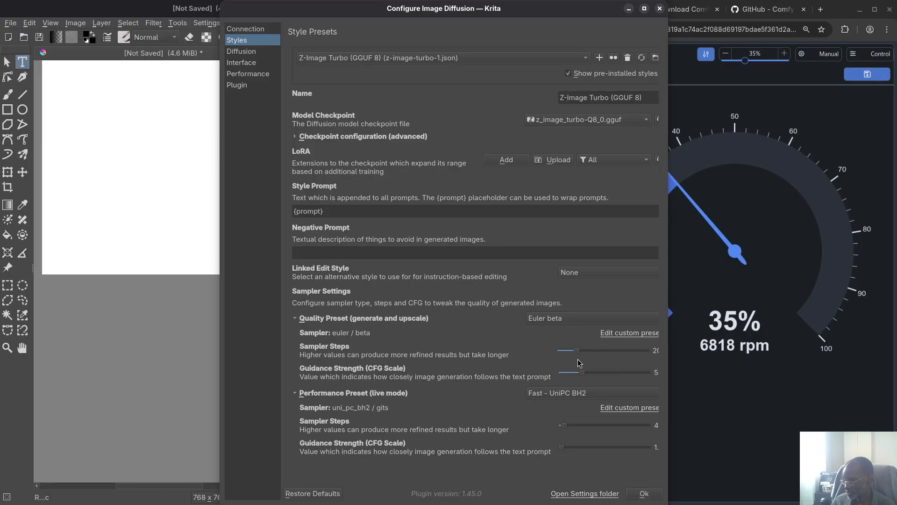
left_click_drag(576, 350, 561, 352)
left_click_drag(564, 376, 560, 375)
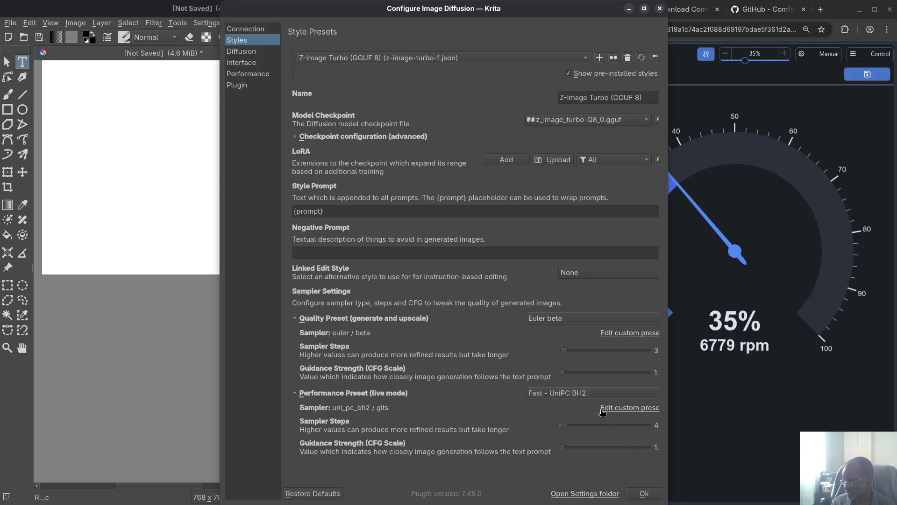
- Set the performance preset to Euler beta, reduce its sampler steps, and confirm the style settings
left_click(579, 396)
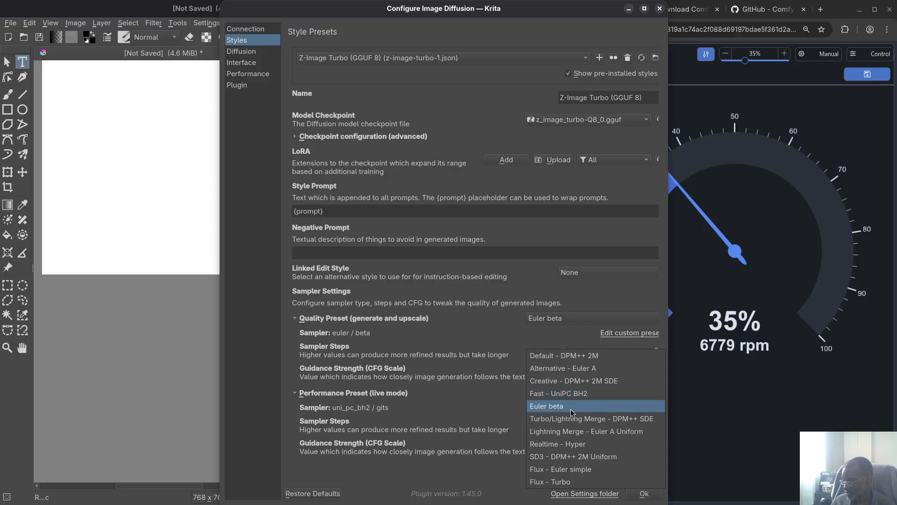
left_click(571, 406)
left_click_drag(580, 425, 563, 425)
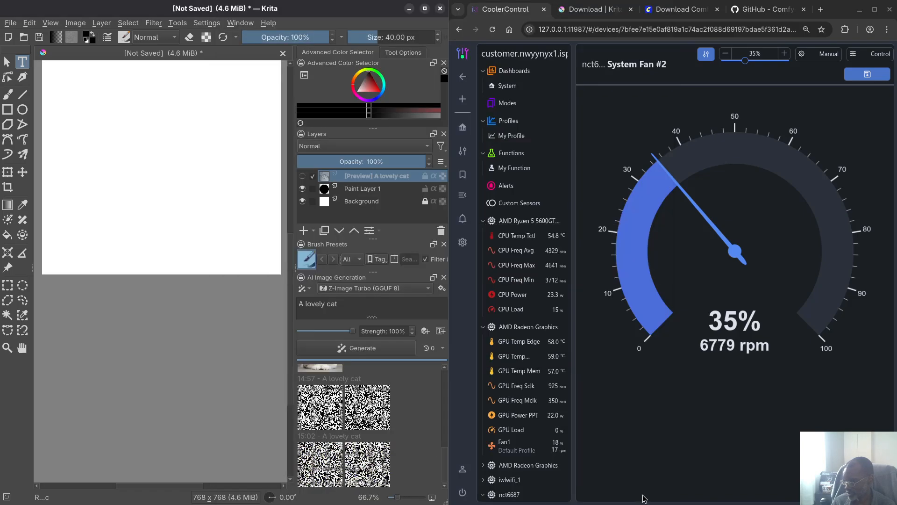
left_click(646, 493)
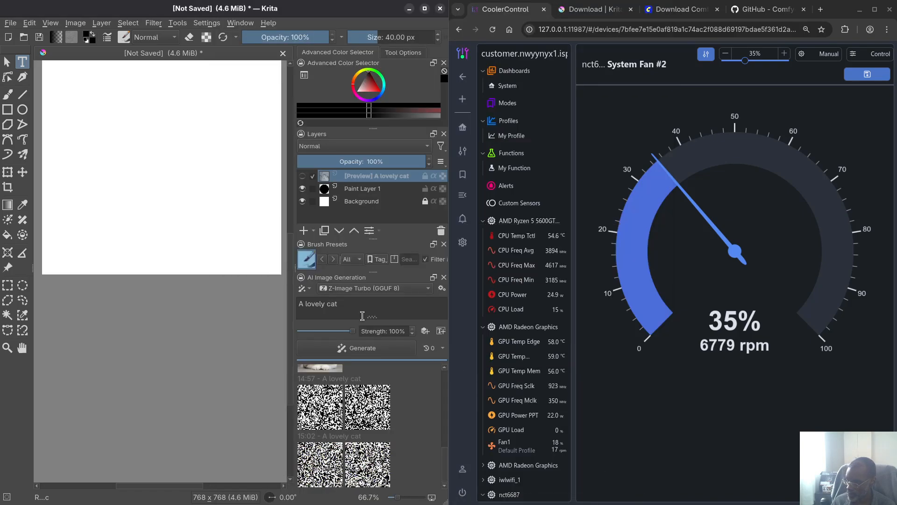
- Generate "A lovely cat" images with the Euler beta sampler and check the run in the ComfyUI terminal
left_click(337, 348)
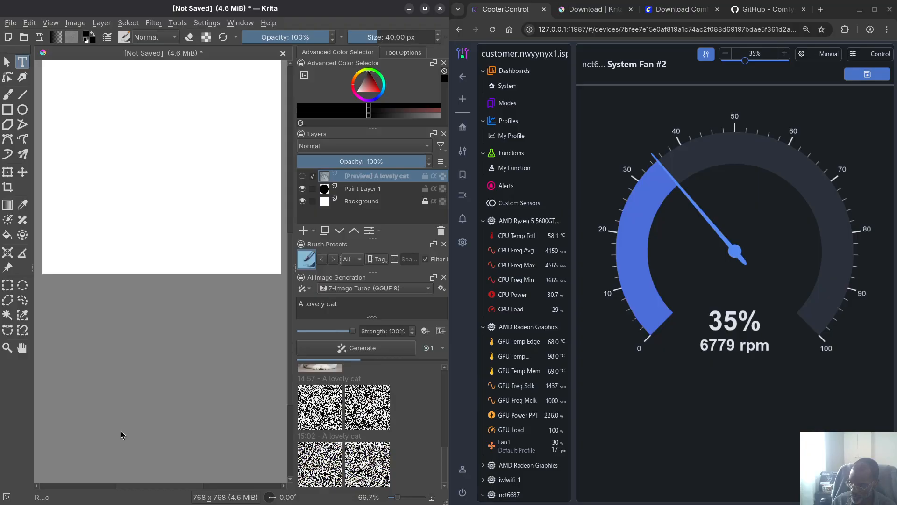
key("super")
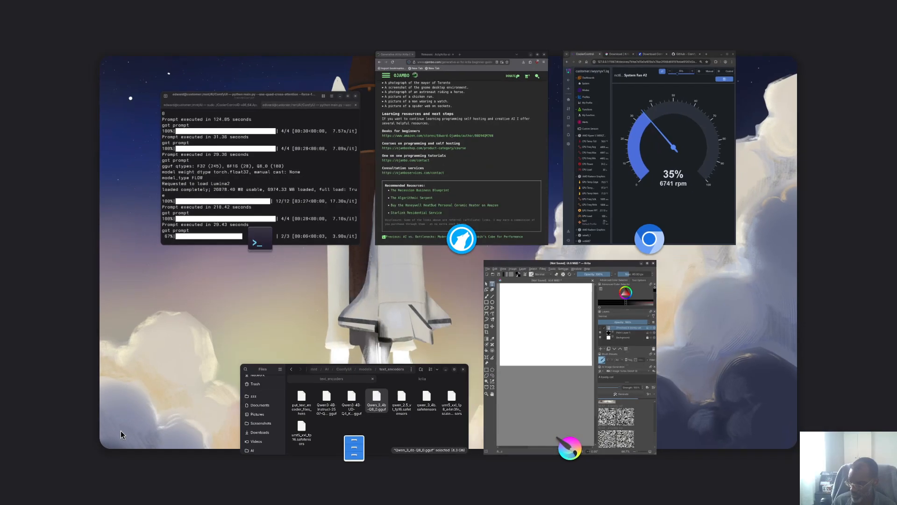
left_click(272, 211)
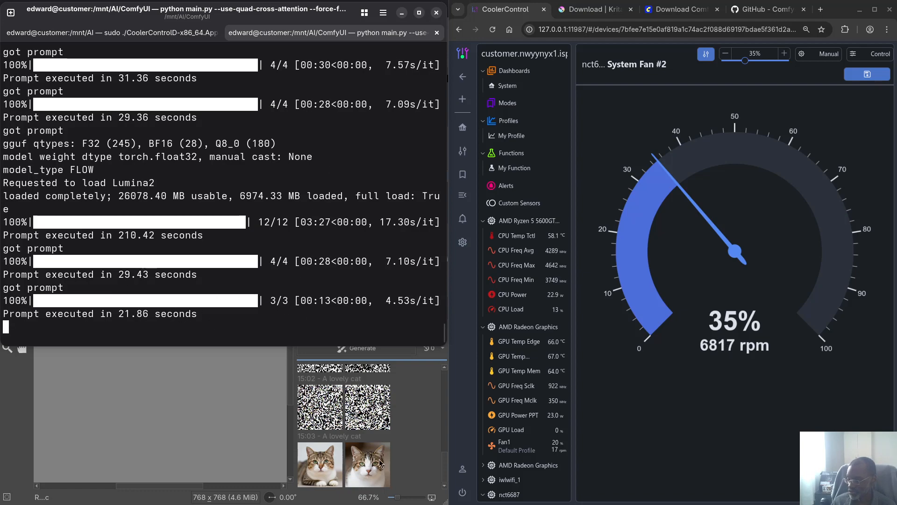
- Set System Fan #2 to 2% in CoolerControl, apply it, and return to Krita
left_click(746, 54)
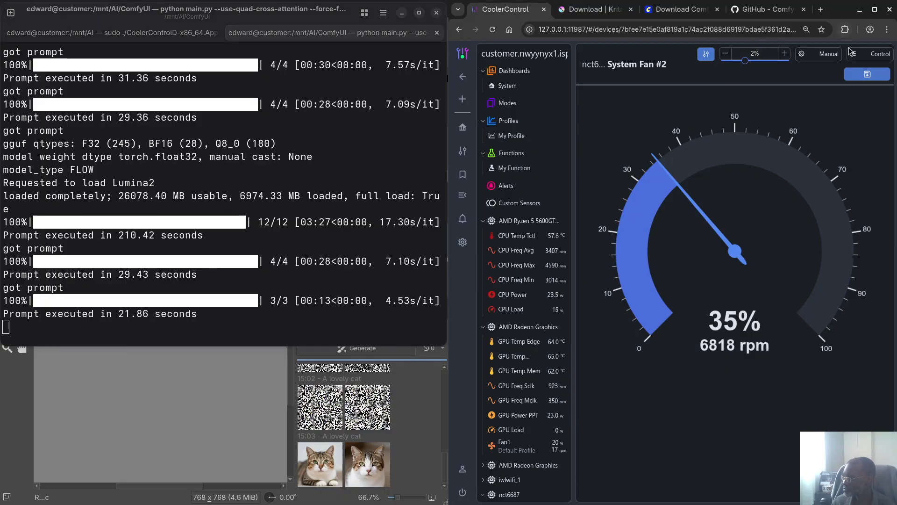
left_click(867, 74)
left_click(413, 438)
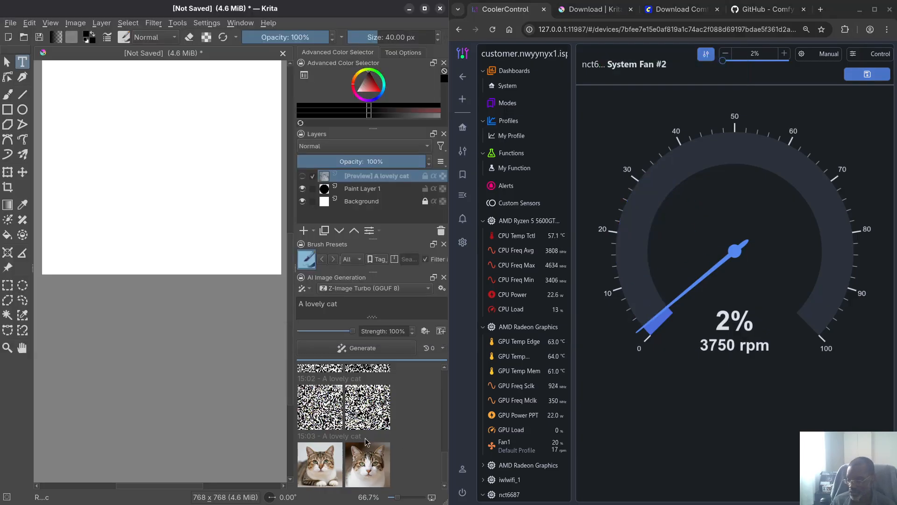
- Preview the two newest "A lovely cat" results on the canvas and compare them
left_click(317, 469)
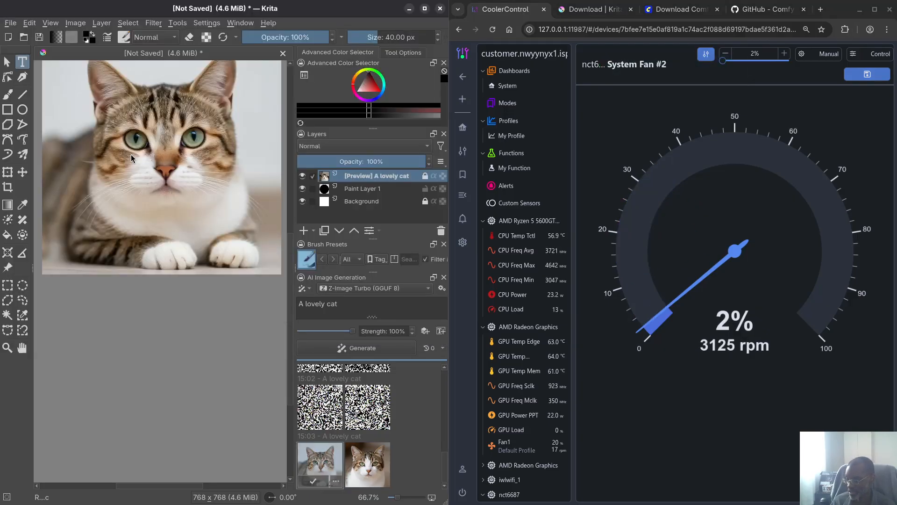
left_click(373, 465)
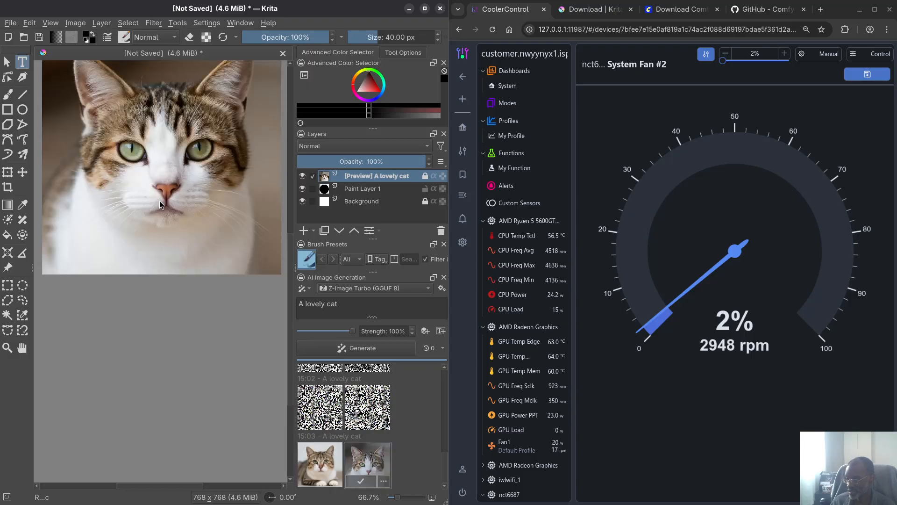
scroll(426, 444, "up", 1)
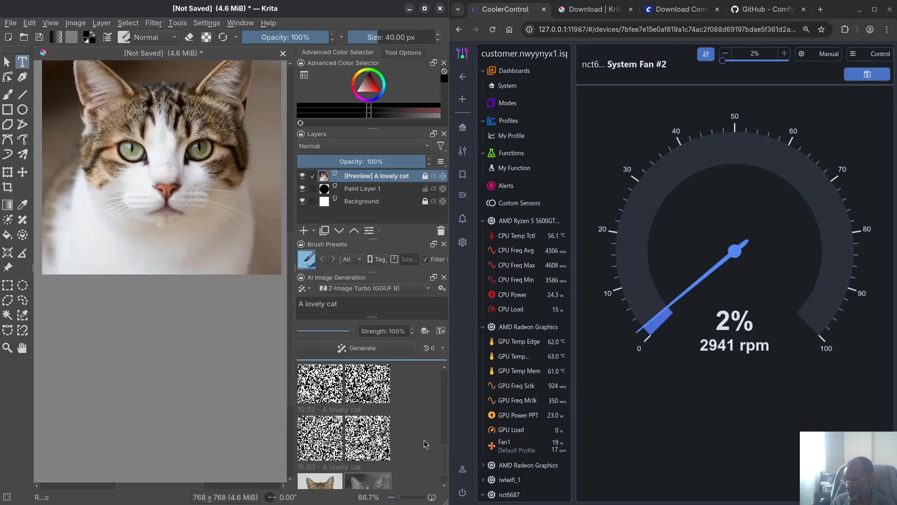
scroll(367, 442, "down", 1)
left_click(312, 466)
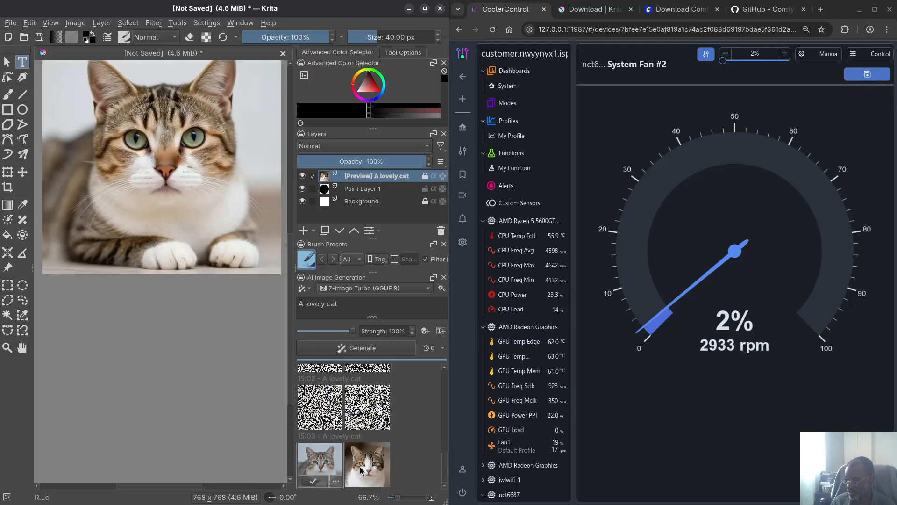
left_click(361, 470)
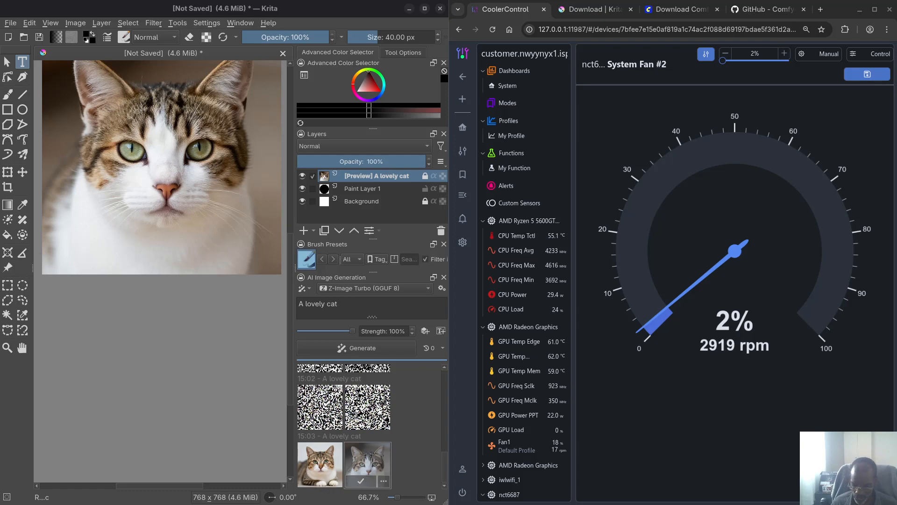
- Change the image prompt to "A lovely cat vector image", then set System Fan #2 to 35% in CoolerControl and apply it
triple_click(332, 307)
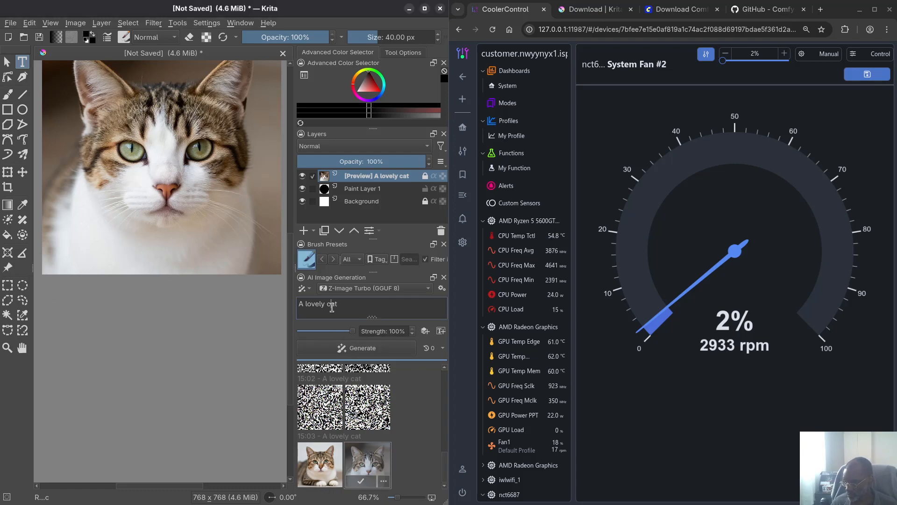
type("A lovely cat vector image")
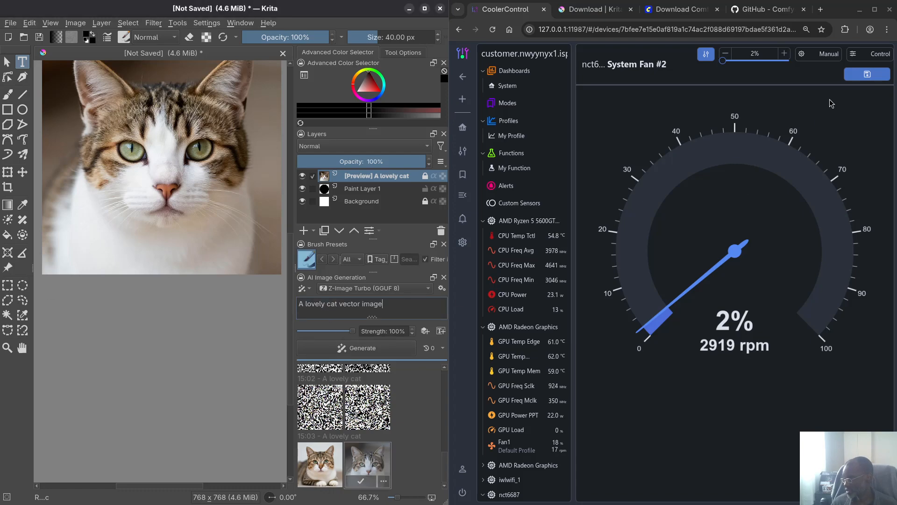
triple_click(755, 55)
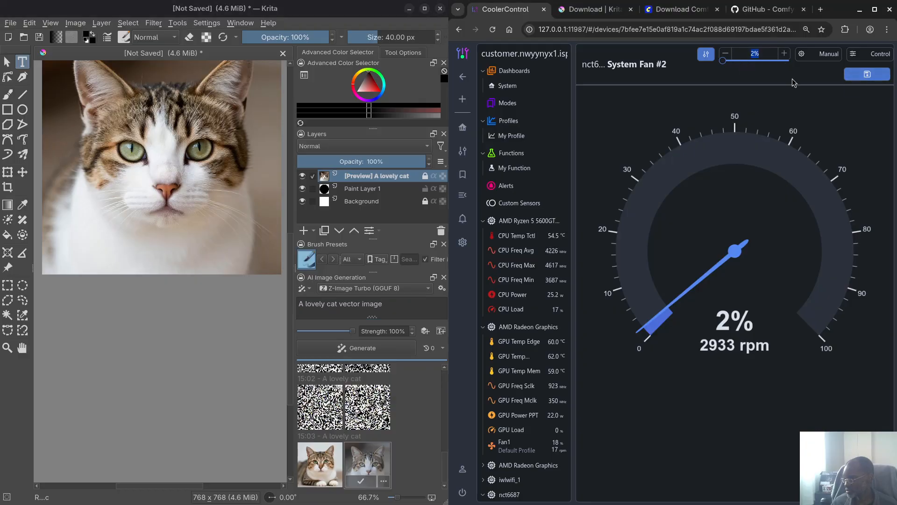
type("35")
left_click(867, 74)
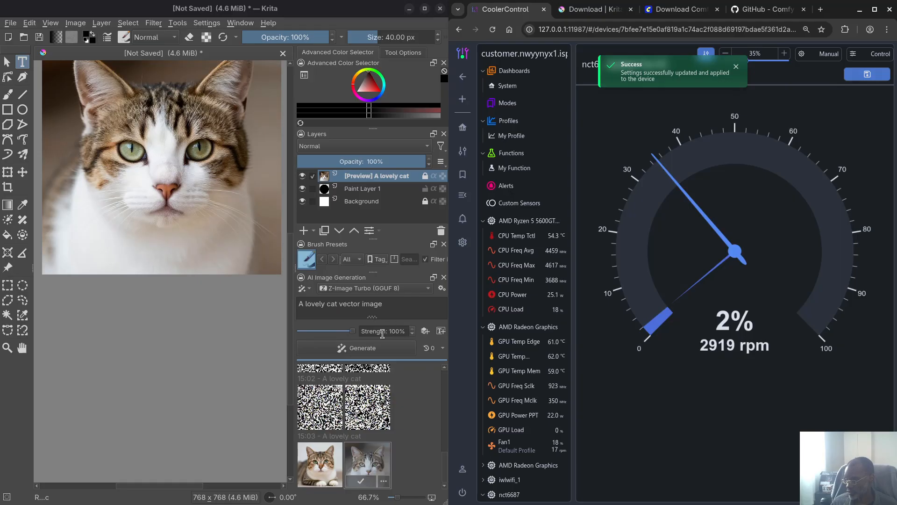
- Generate the cat vector images, follow the run's progress in the ComfyUI terminal, and return to Krita
left_click(359, 348)
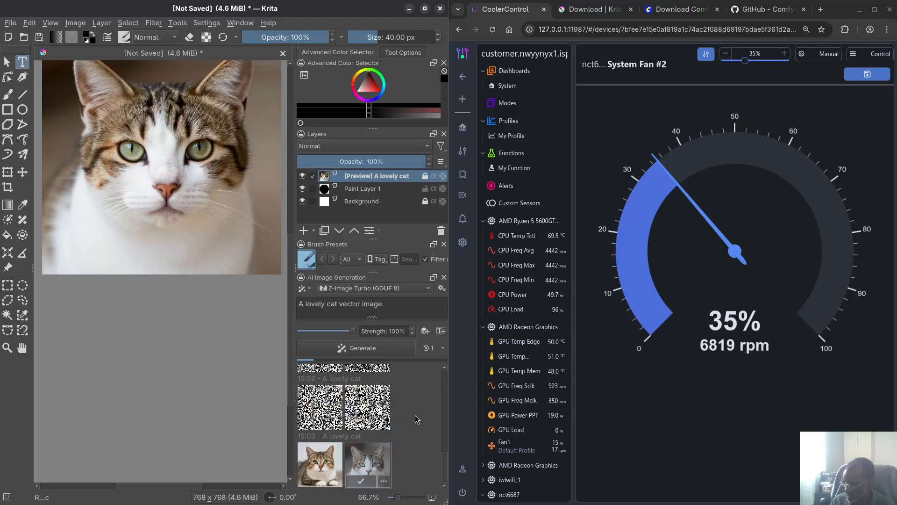
key("super")
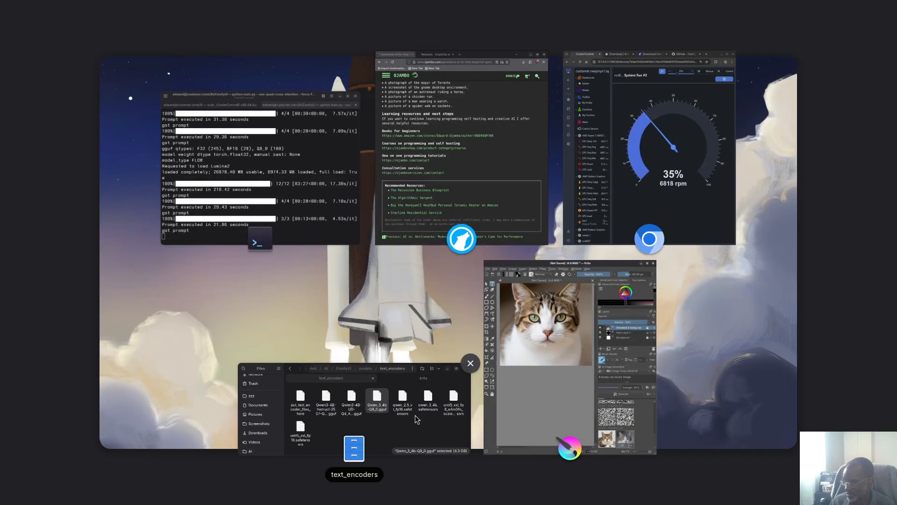
left_click(201, 241)
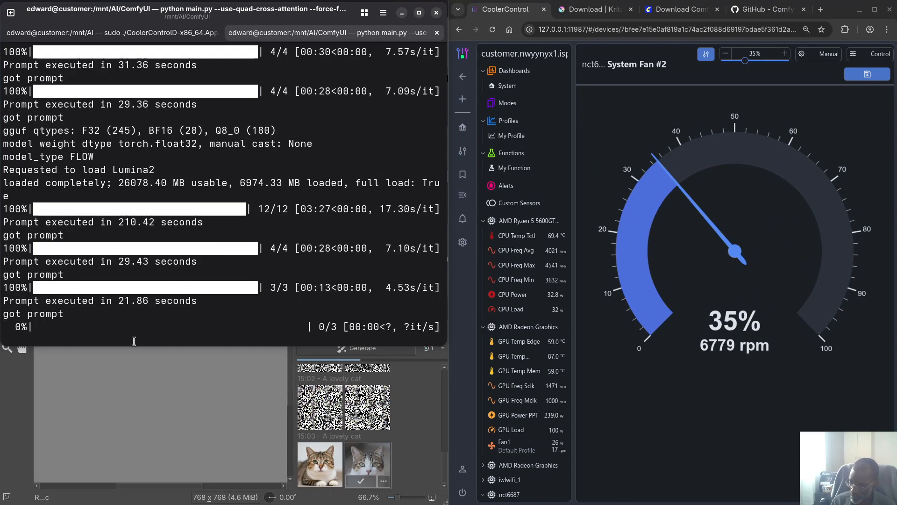
key("super")
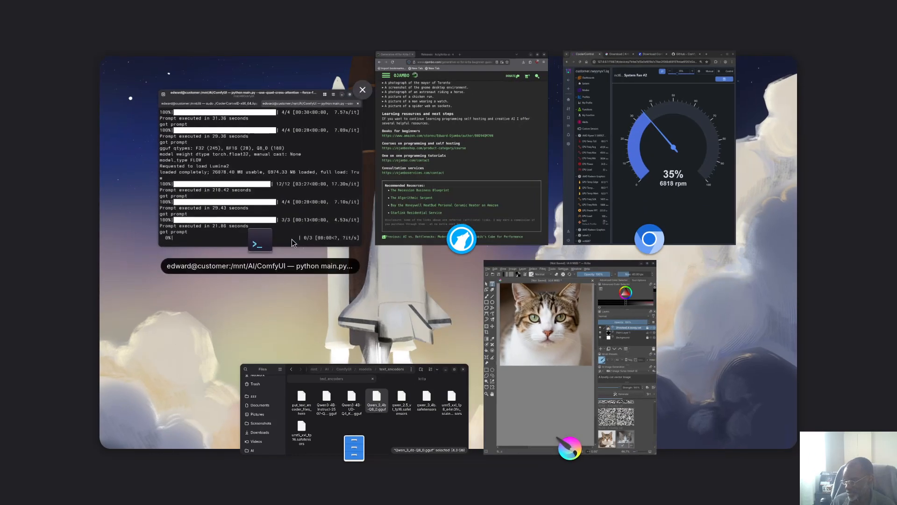
left_click(292, 239)
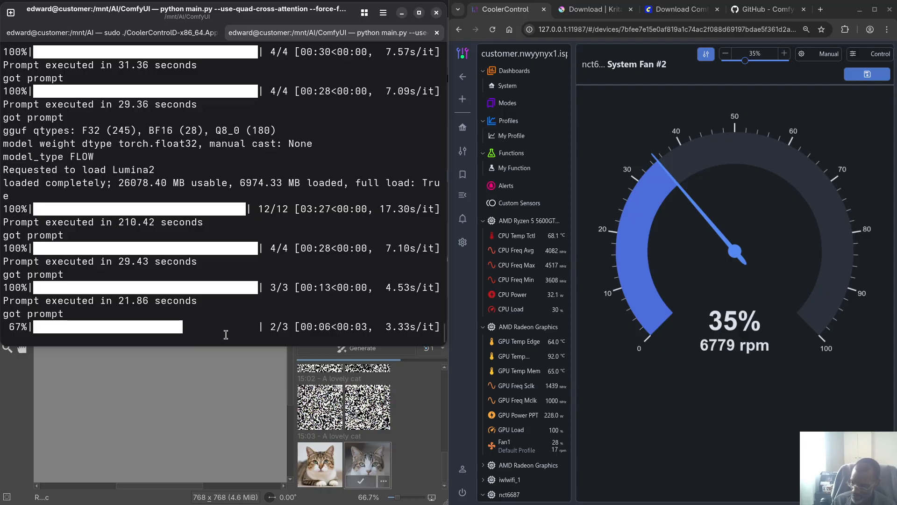
key("super")
left_click(541, 399)
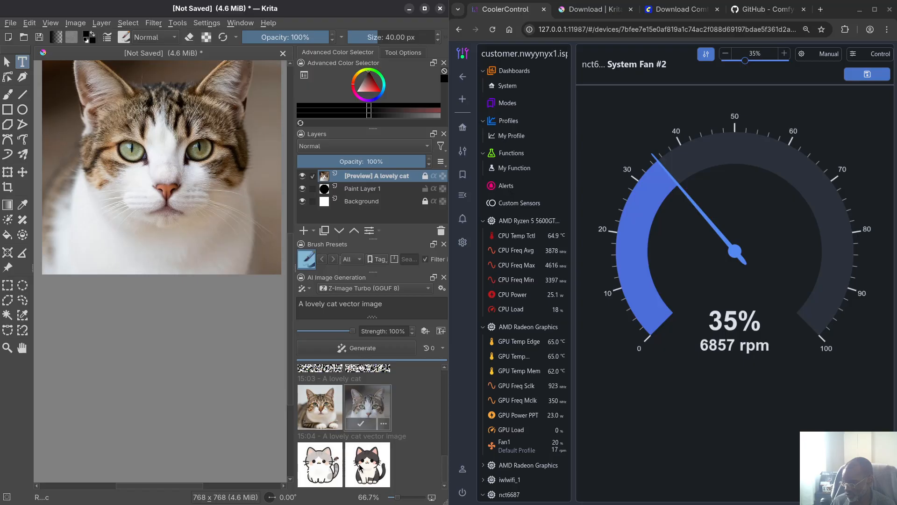
- Preview both "A lovely cat vector image" results on the canvas, switching between the grey and the black-and-white cat
left_click(323, 471)
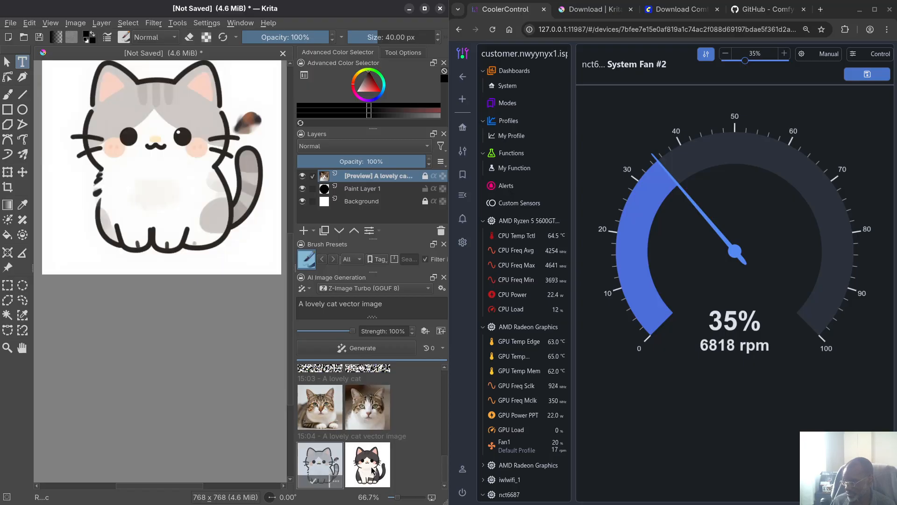
left_click(373, 471)
left_click(324, 467)
left_click(354, 458)
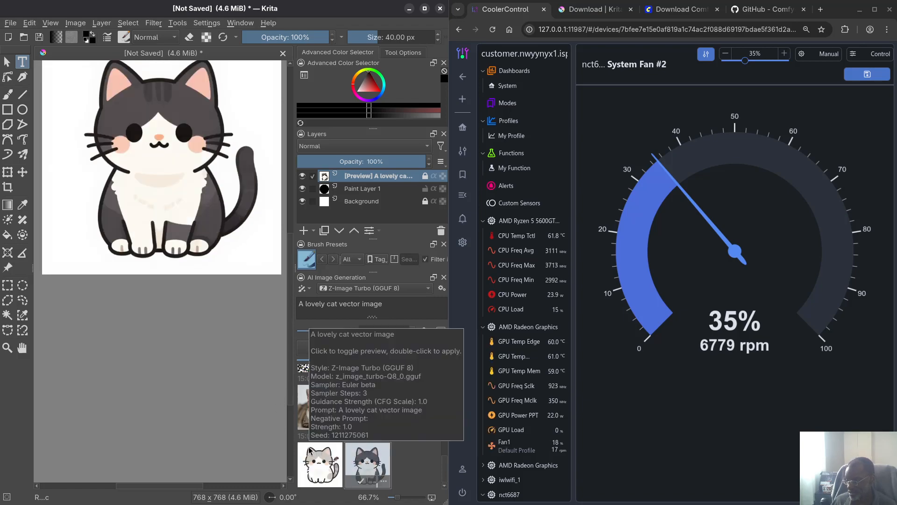
left_click(325, 471)
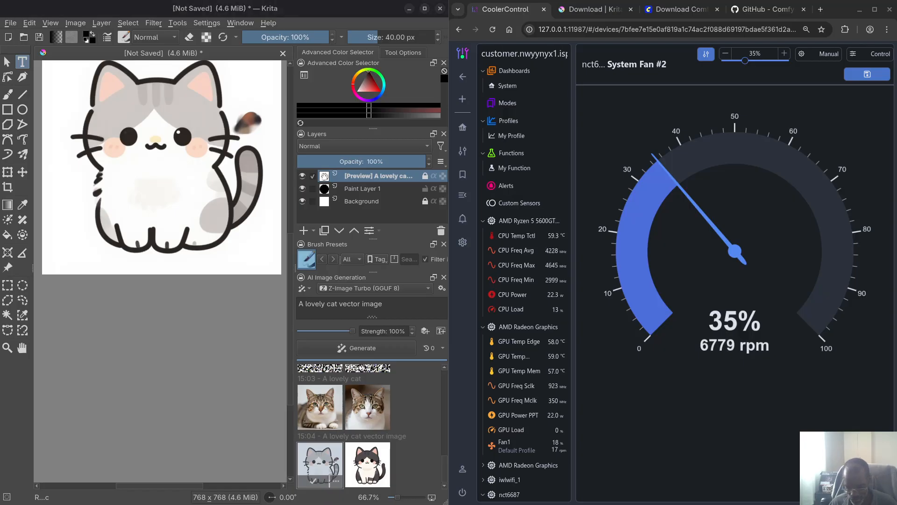
- Replace the prompt with "A photograph of the mayor of Toronto" and generate the images
left_click(347, 308)
key("ctrl+a")
type("A photograph of the mayor of Toronto")
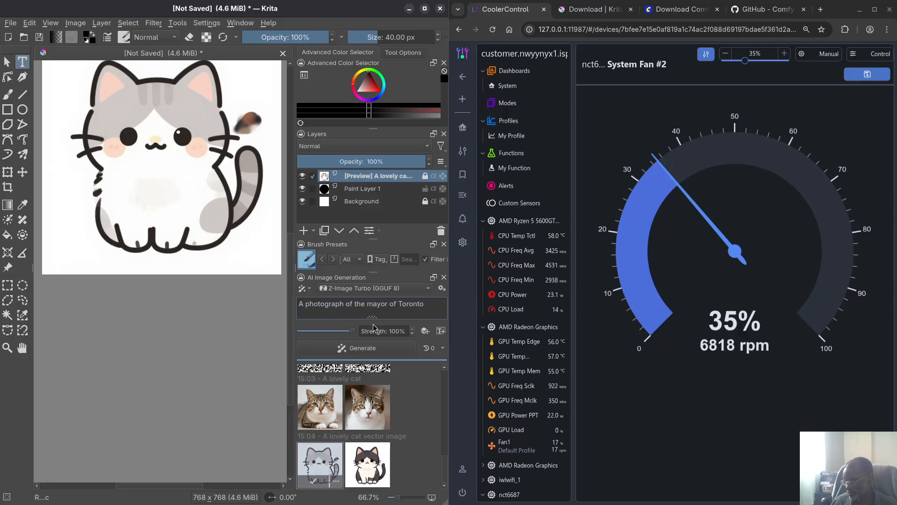
left_click(374, 349)
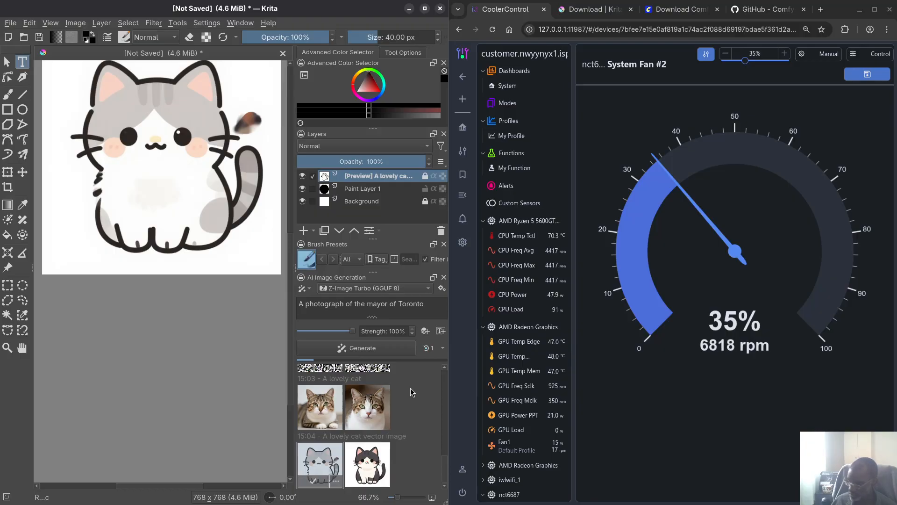
- Check the new run in the ComfyUI terminal and bring up the system monitor's resource graphs for memory usage
key("super")
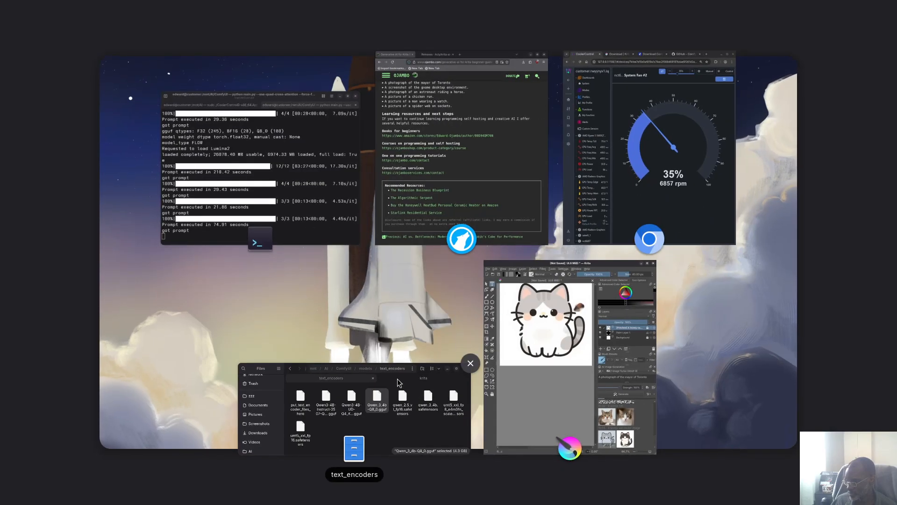
left_click(315, 242)
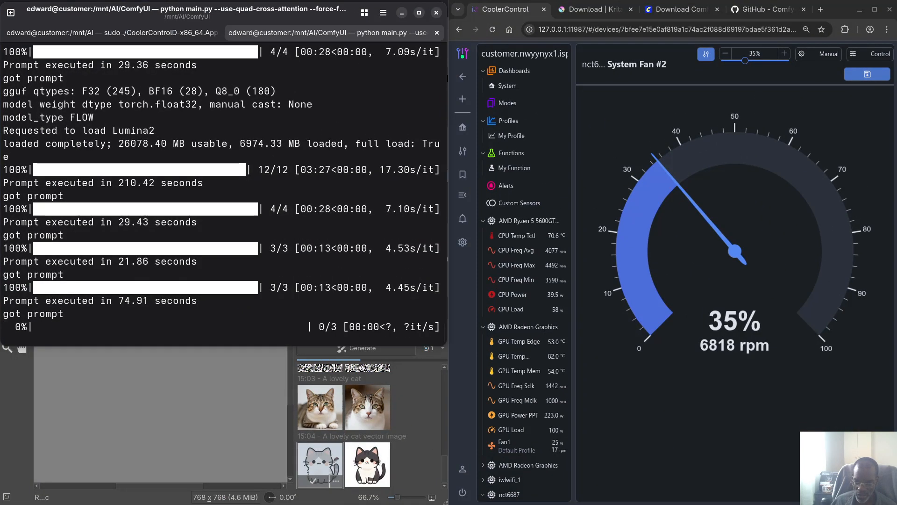
left_click_drag(0, 219, 59, 244)
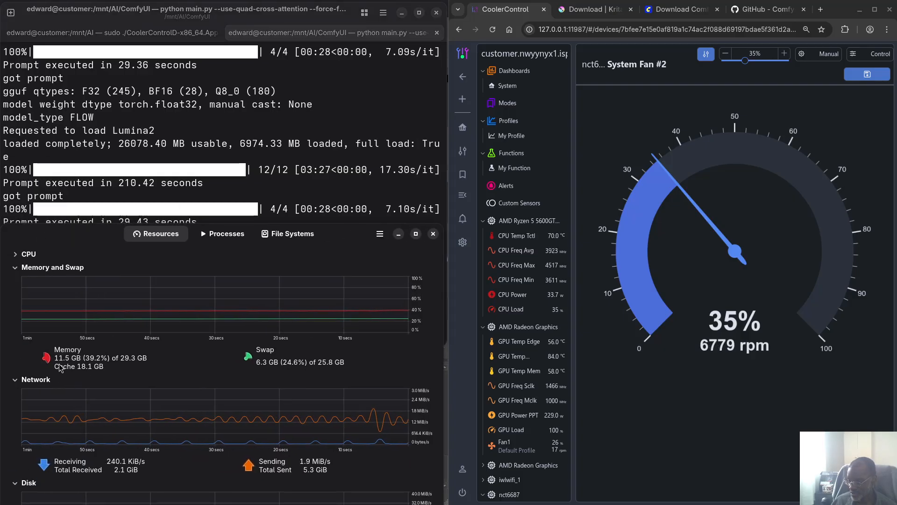
- Set the manual speed of System Fan #2 to 2% in CoolerControl and apply the setting
left_click_drag(117, 245, 0, 200)
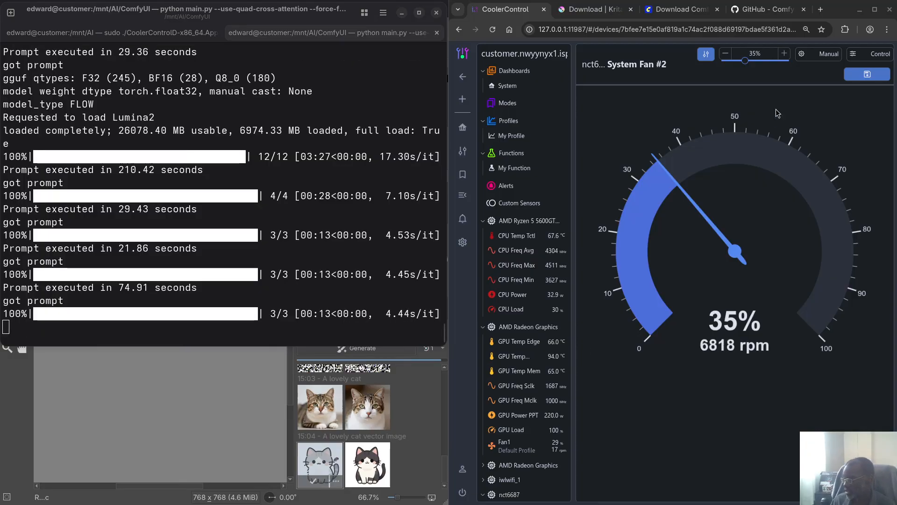
left_click(757, 53)
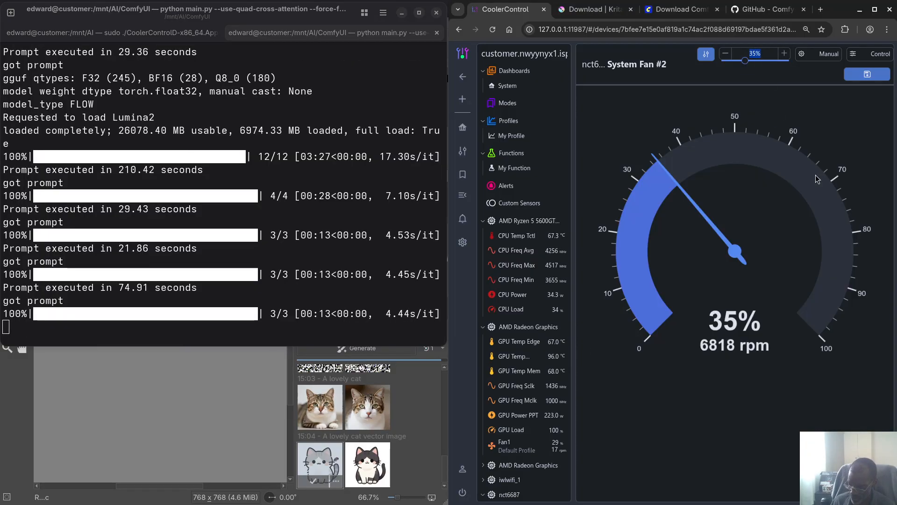
type("2")
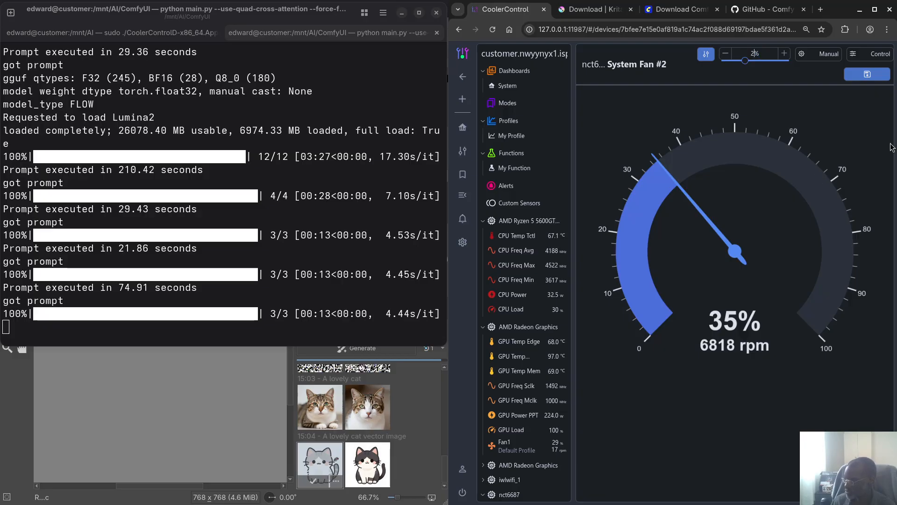
left_click(869, 77)
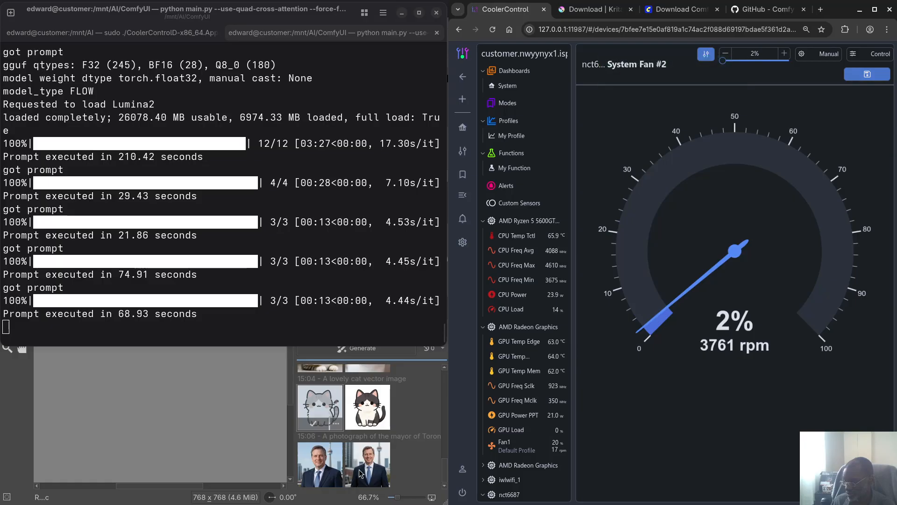
- Return to Krita and preview both "A photograph of the mayor of Toronto" results on the canvas, switching between them
left_click(417, 415)
left_click(316, 470)
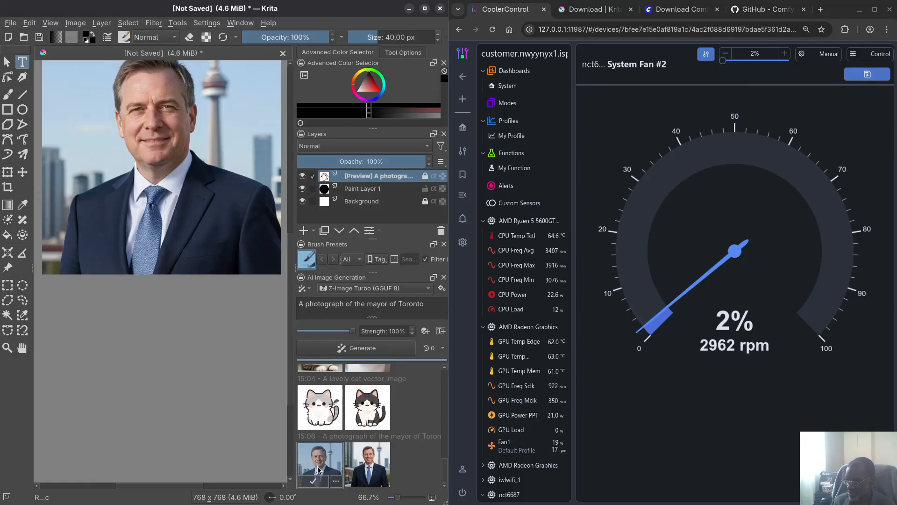
left_click(366, 472)
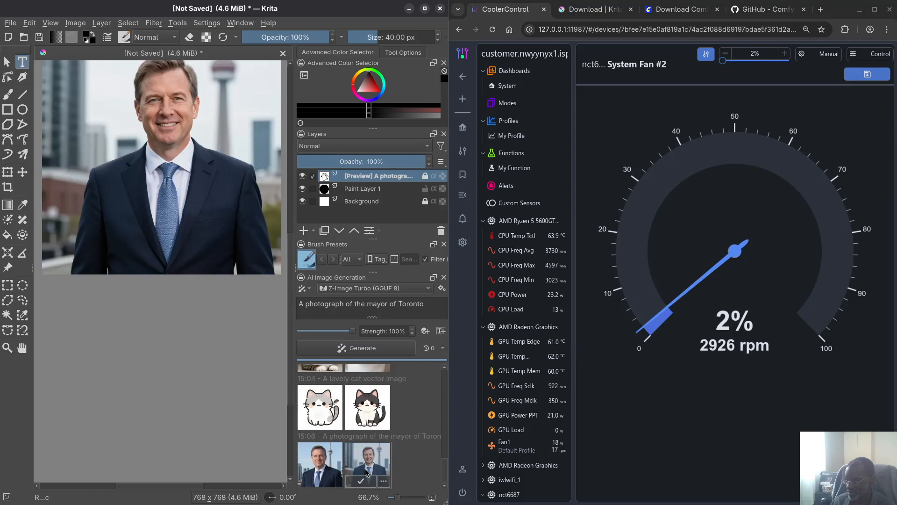
left_click(324, 470)
left_click(363, 463)
key("Left")
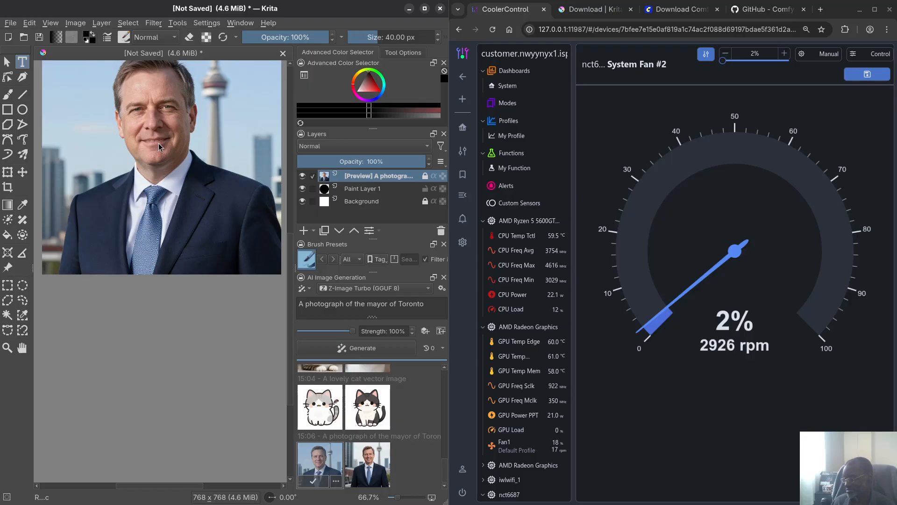
- Inspect the mouth and chin of the first mayor photograph at 400%, then view the whole image at 50%
left_click(312, 176)
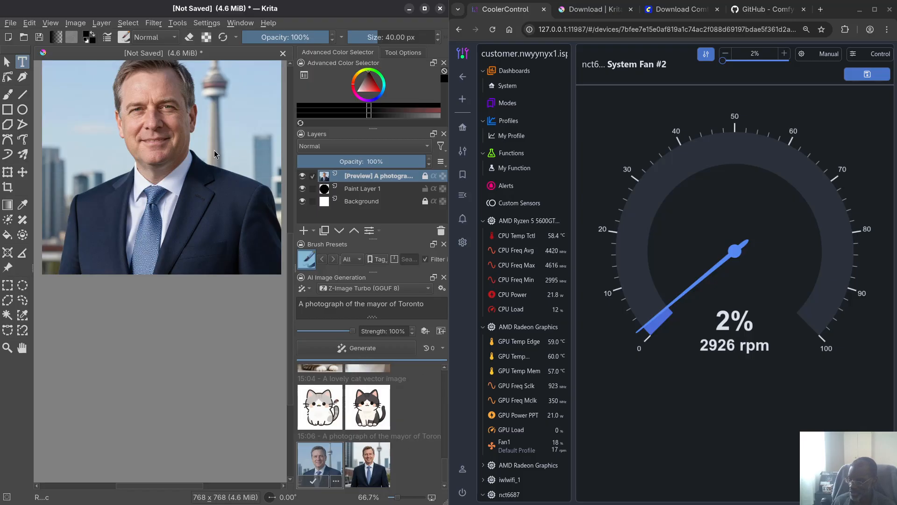
scroll(158, 128, "up", 6)
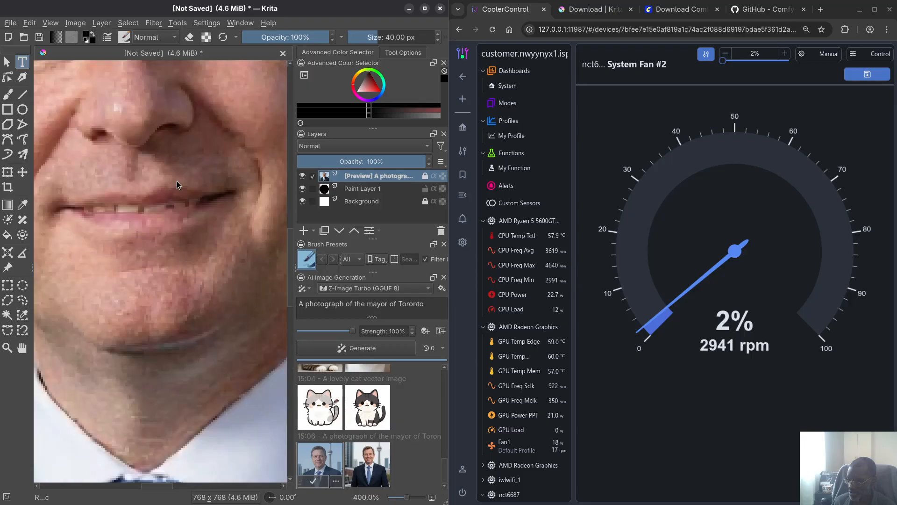
scroll(176, 181, "down", 6)
scroll(176, 181, "up", 4)
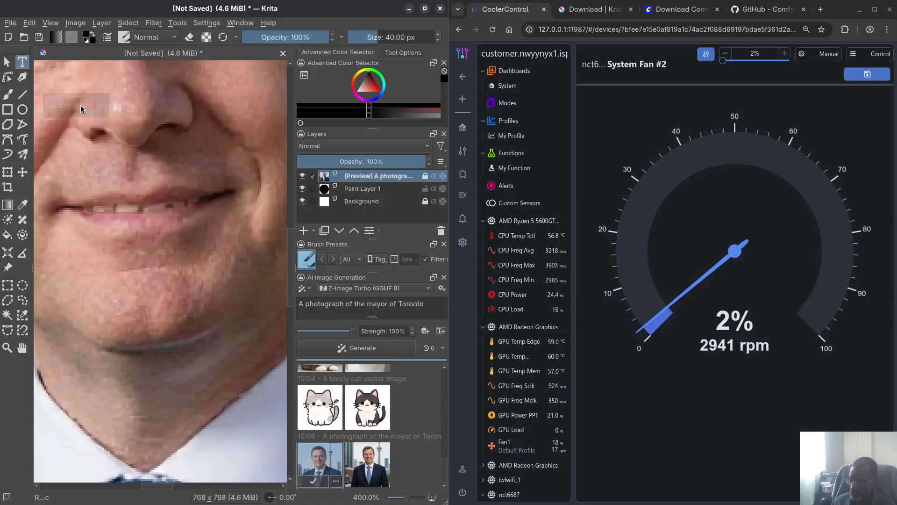
scroll(176, 161, "down", 8)
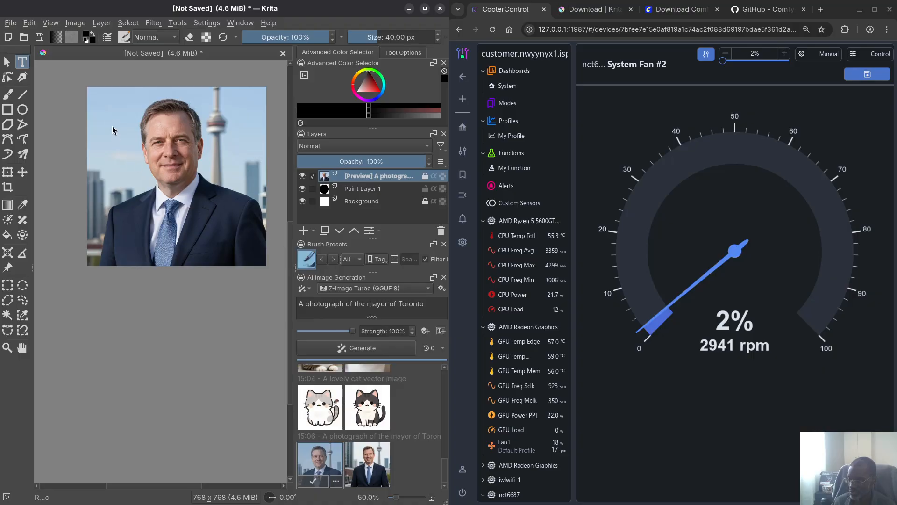
- Preview the grey and black-and-white cat vector images again, followed by the two mayor photographs, for comparison
left_click(313, 414)
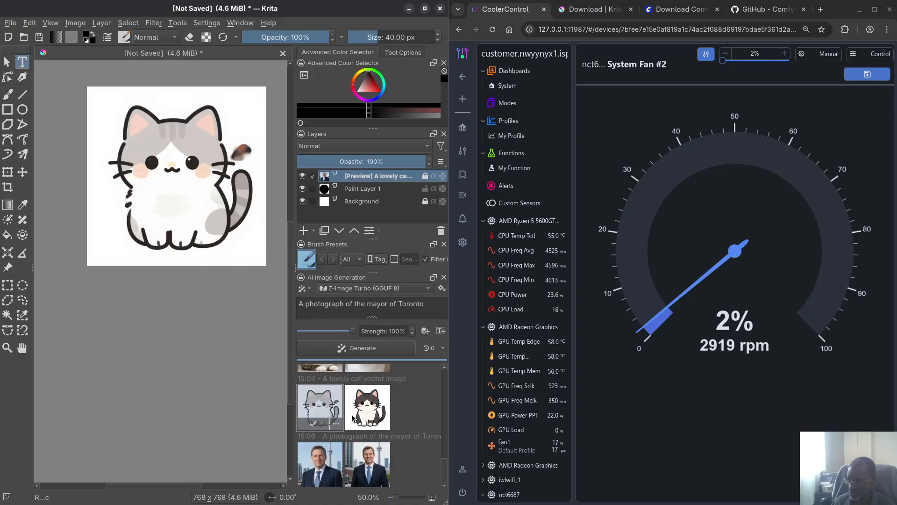
left_click(355, 416)
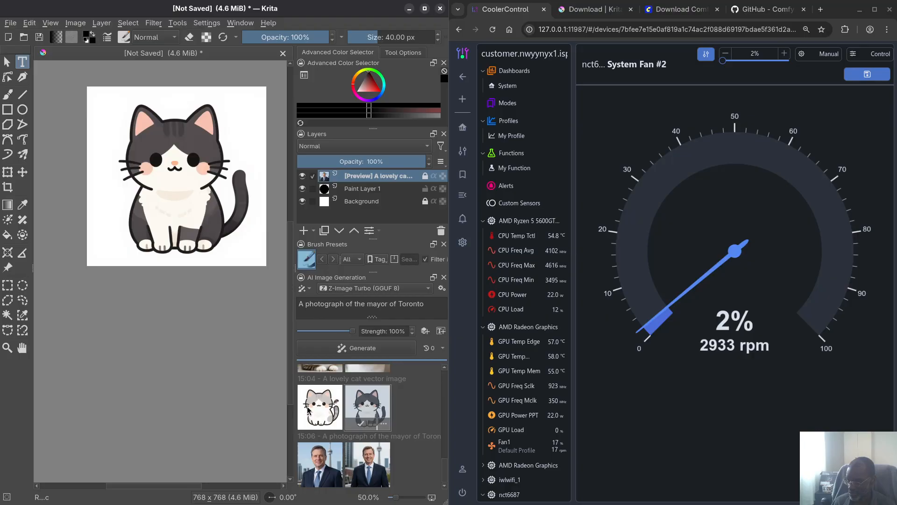
left_click(325, 473)
left_click(362, 472)
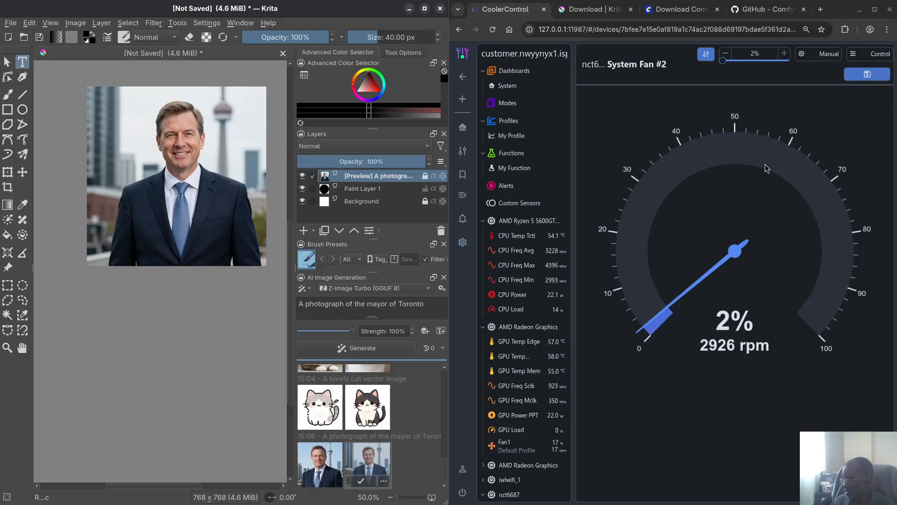
- Switch to the Ojambo article on generative AI for Krita and review its learning resources, author section, comment form and footer
left_click(861, 10)
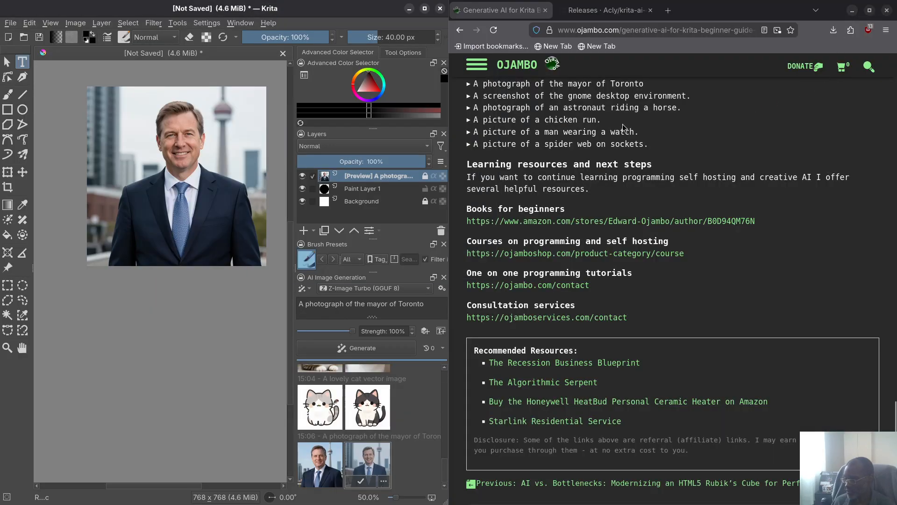
scroll(393, 37, "up", 1)
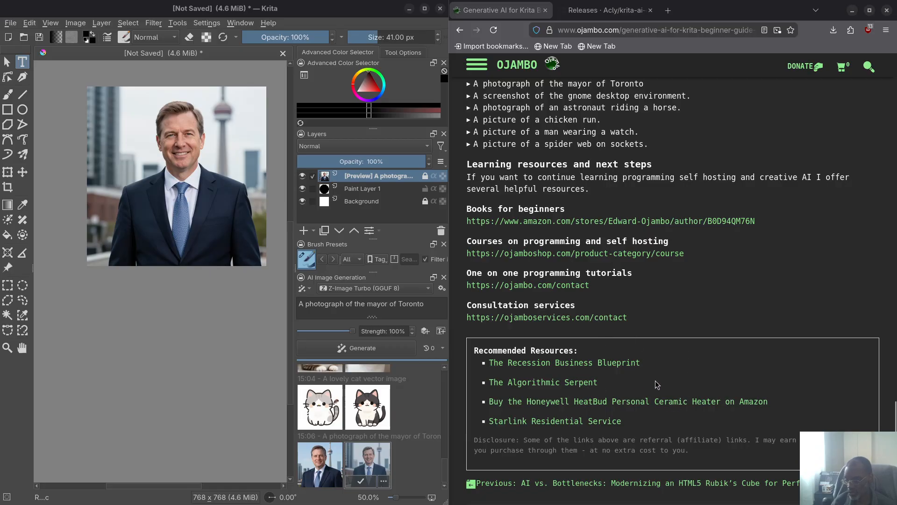
scroll(683, 366, "down", 7)
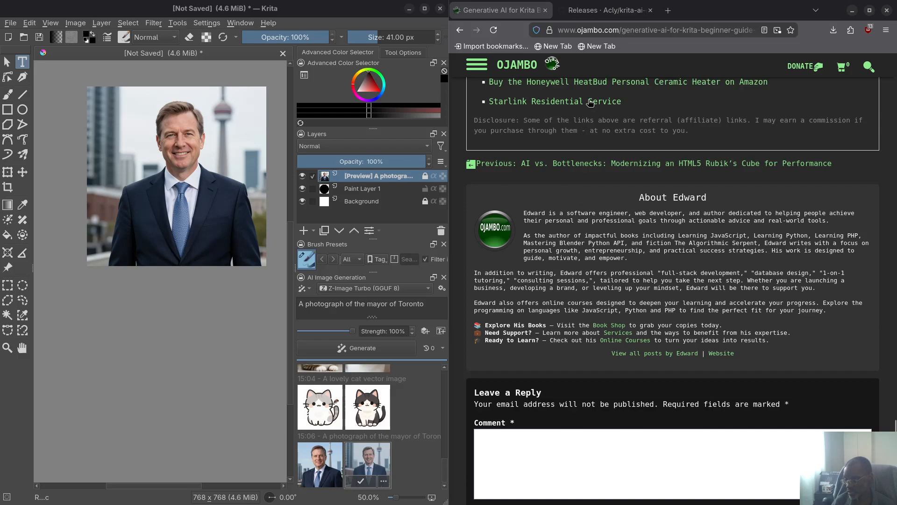
scroll(597, 253, "down", 3)
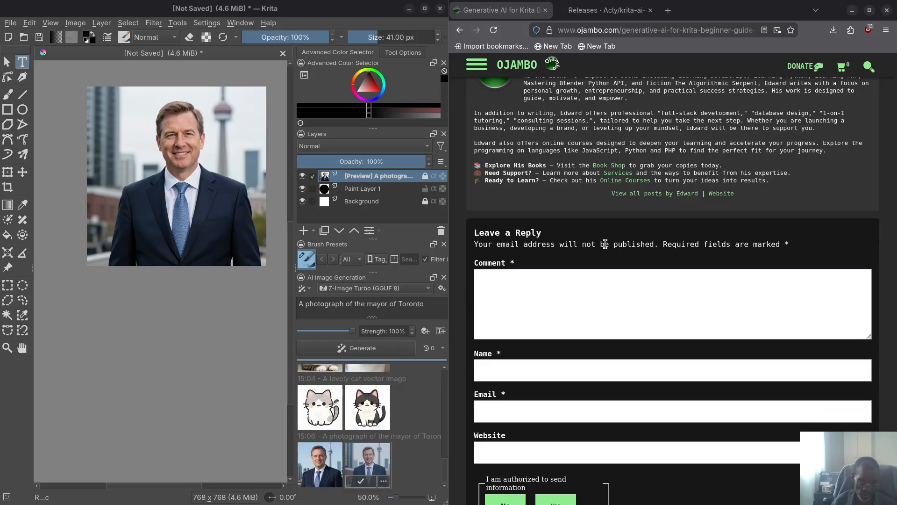
scroll(582, 257, "down", 2)
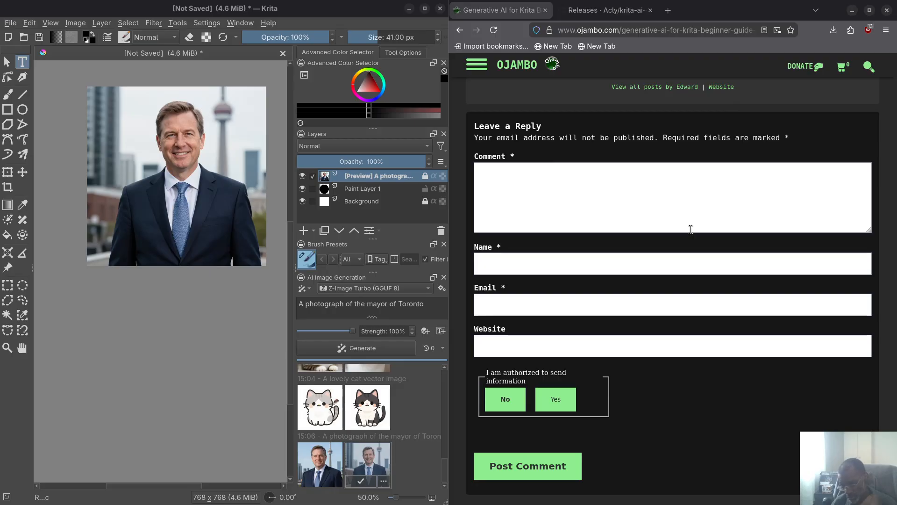
scroll(671, 220, "down", 6)
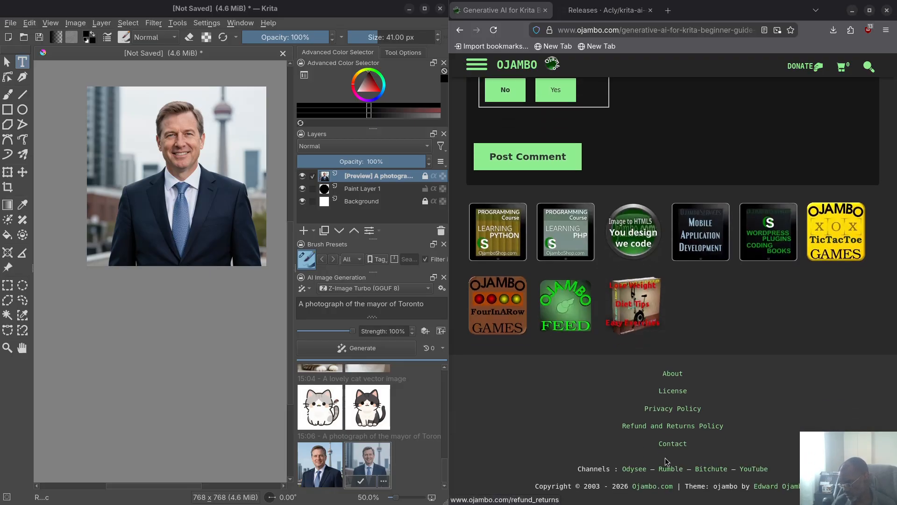